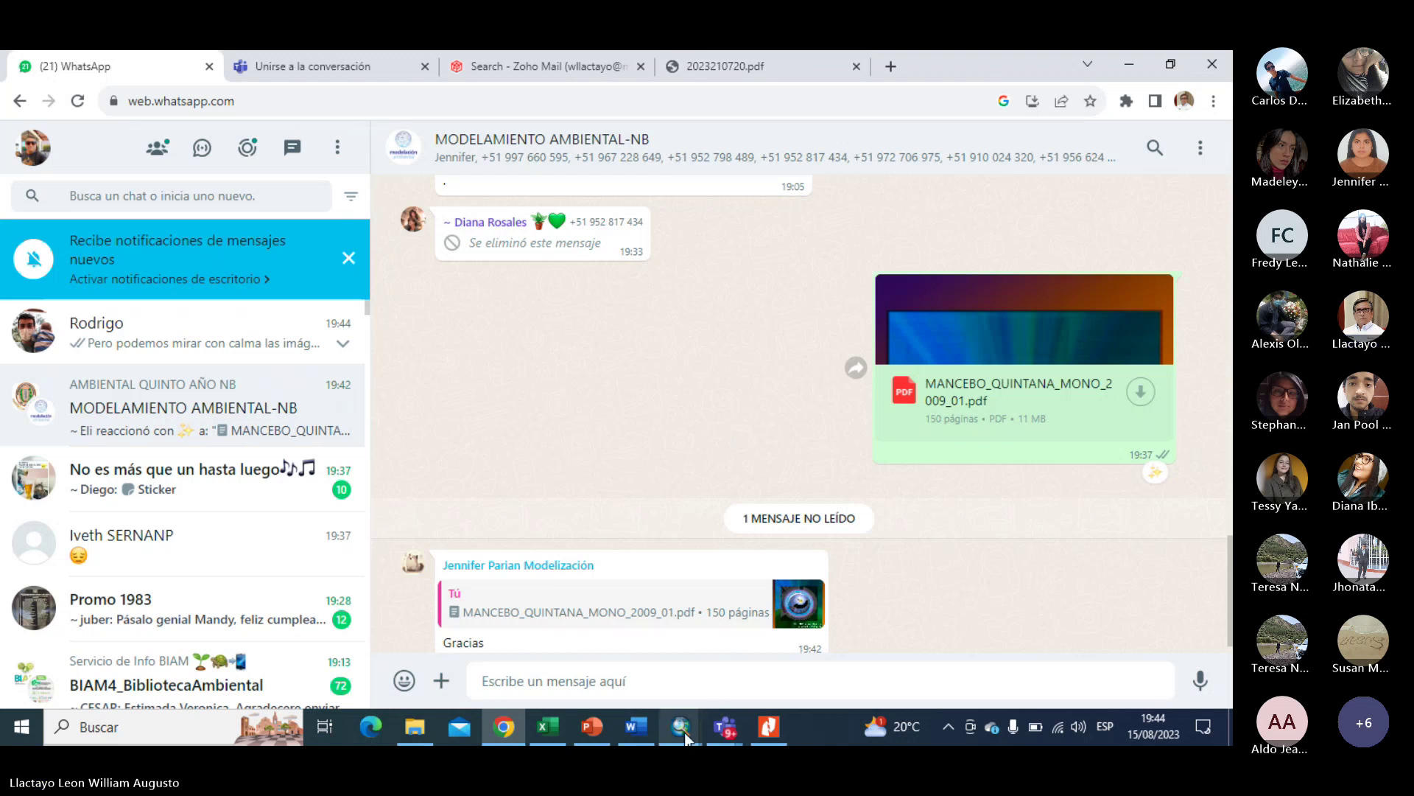
Switch to the untitled ArcMap document and clear the attribute query on the RECLASIFICADOR table, applying it empty.
mouse_move(683, 732)
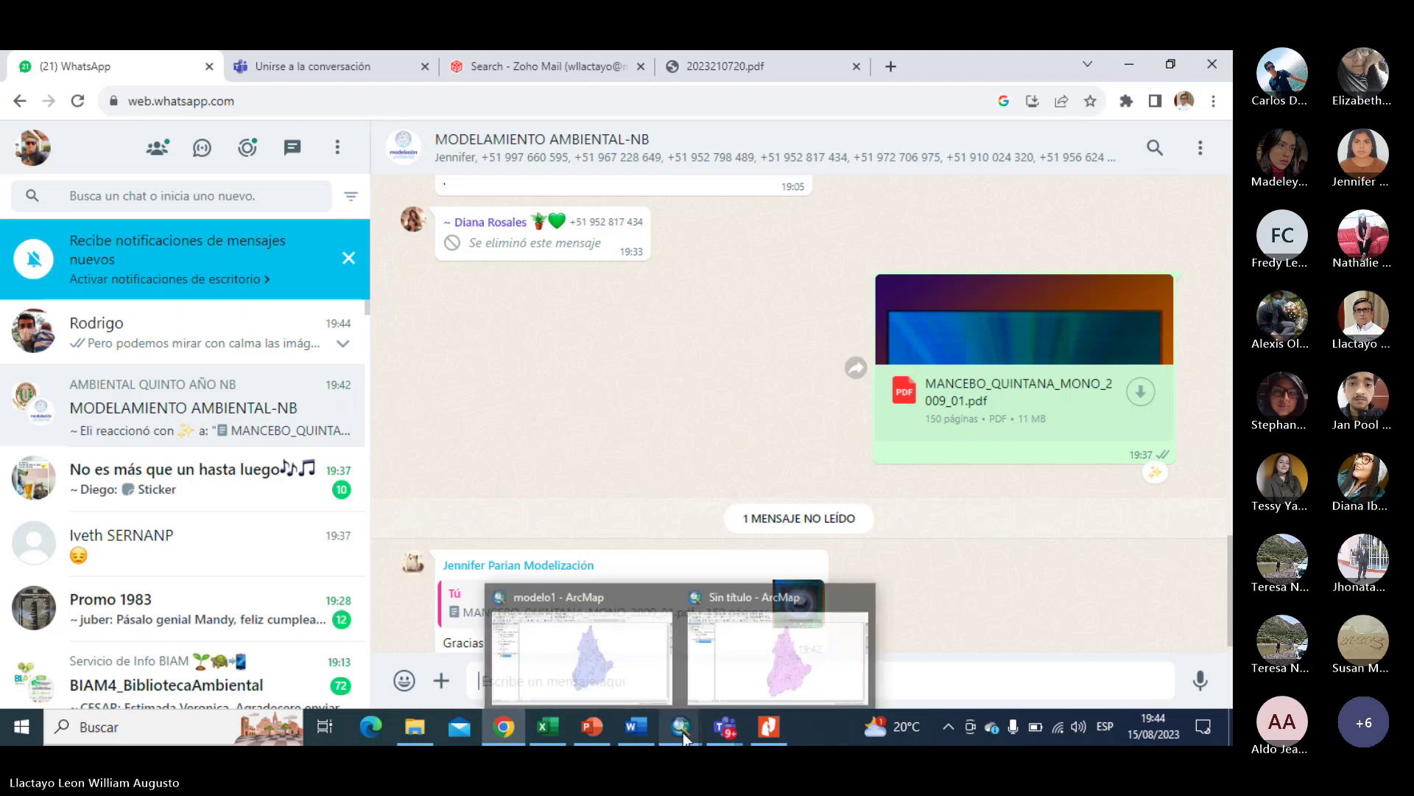
left_click(738, 591)
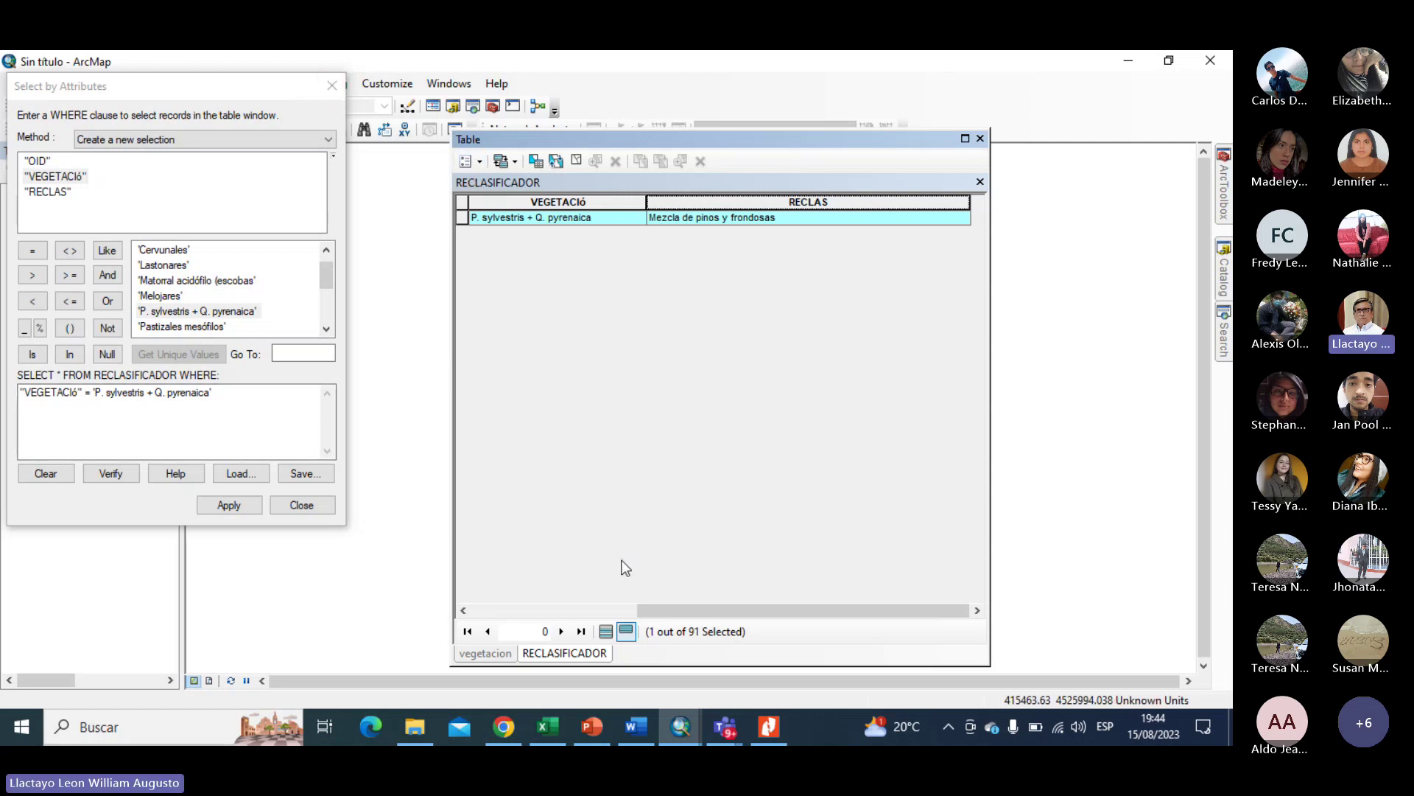
left_click(55, 475)
left_click(230, 507)
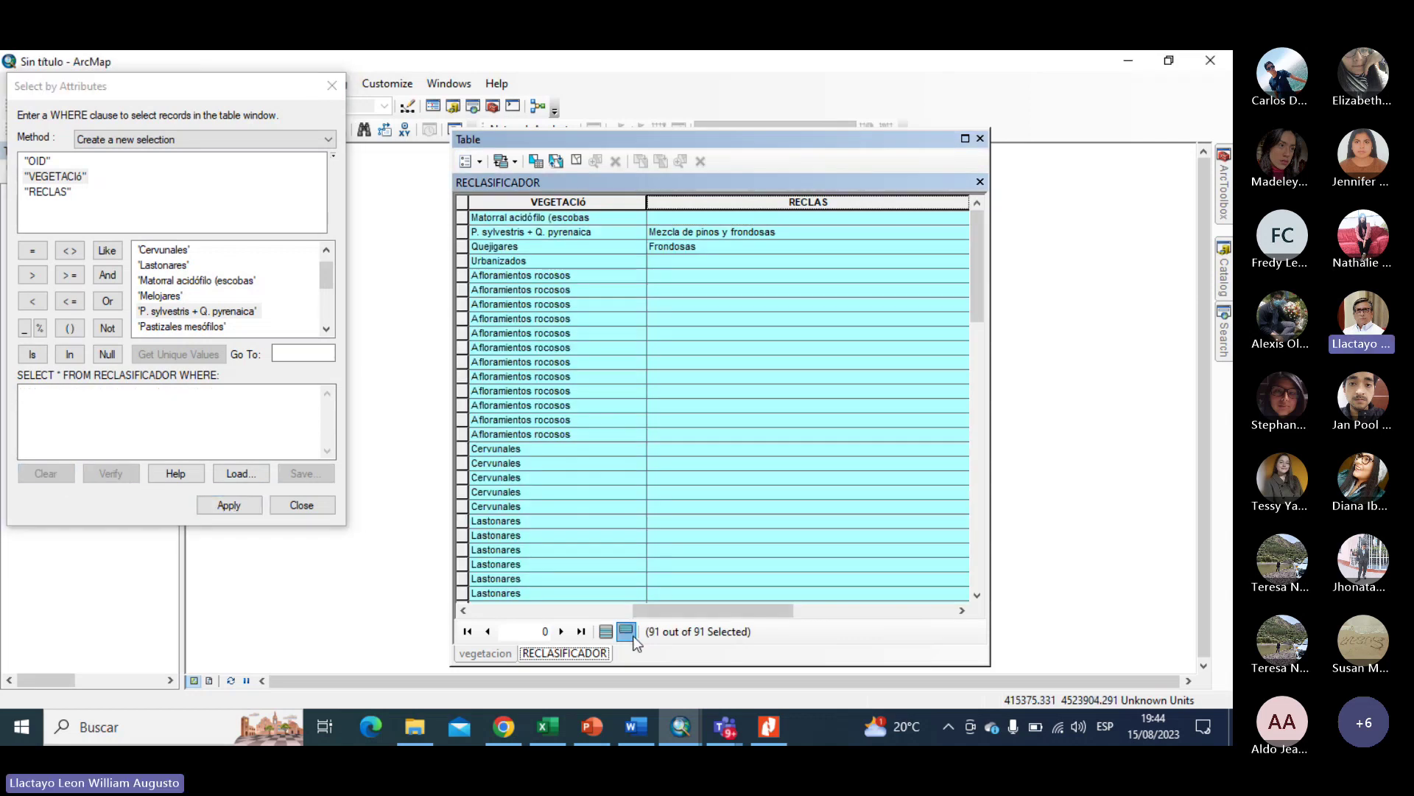
Consult the new classification table in the PDF, and select the RECLASIFICADOR records where "VEGETACIó" = 'Vegetación riparia'.
left_click(769, 726)
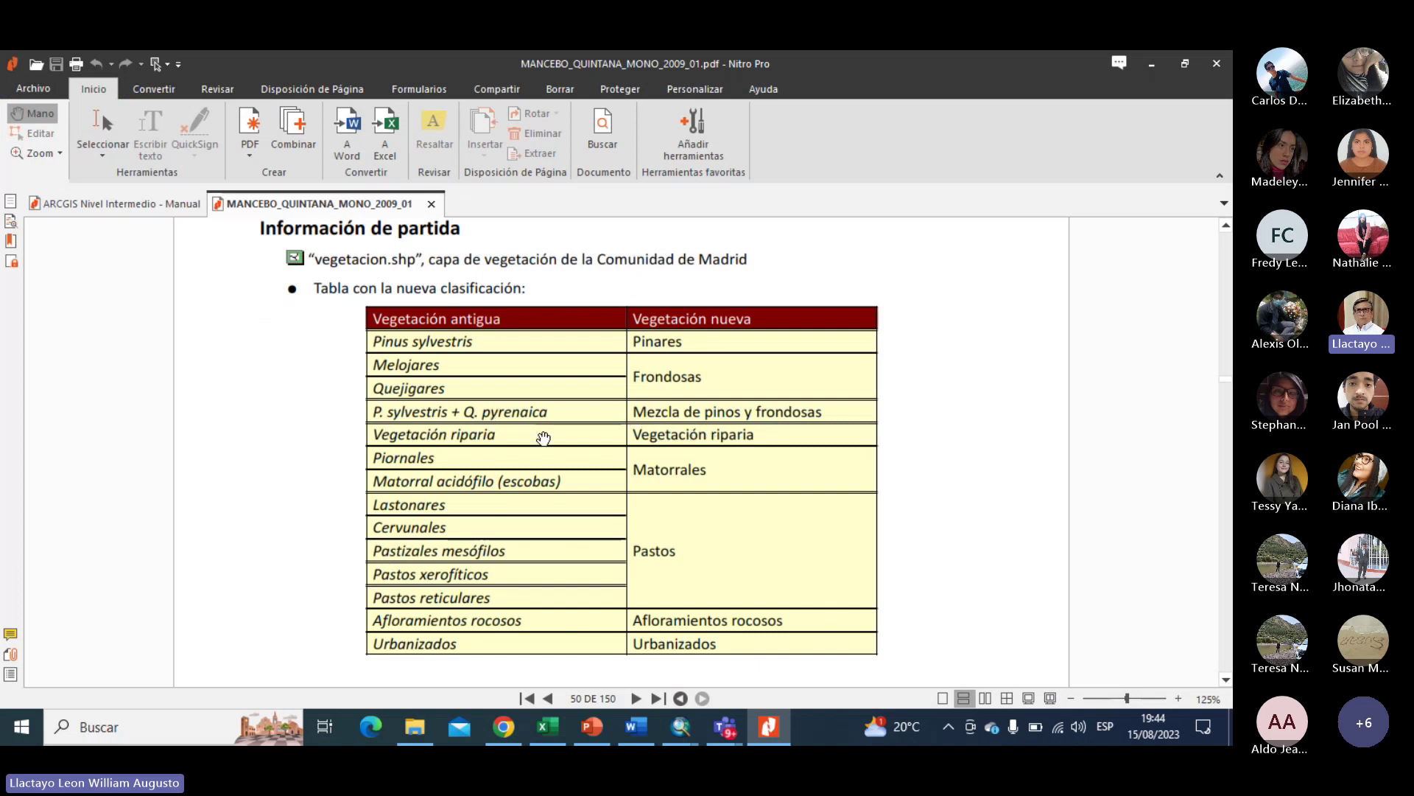
left_click(1152, 68)
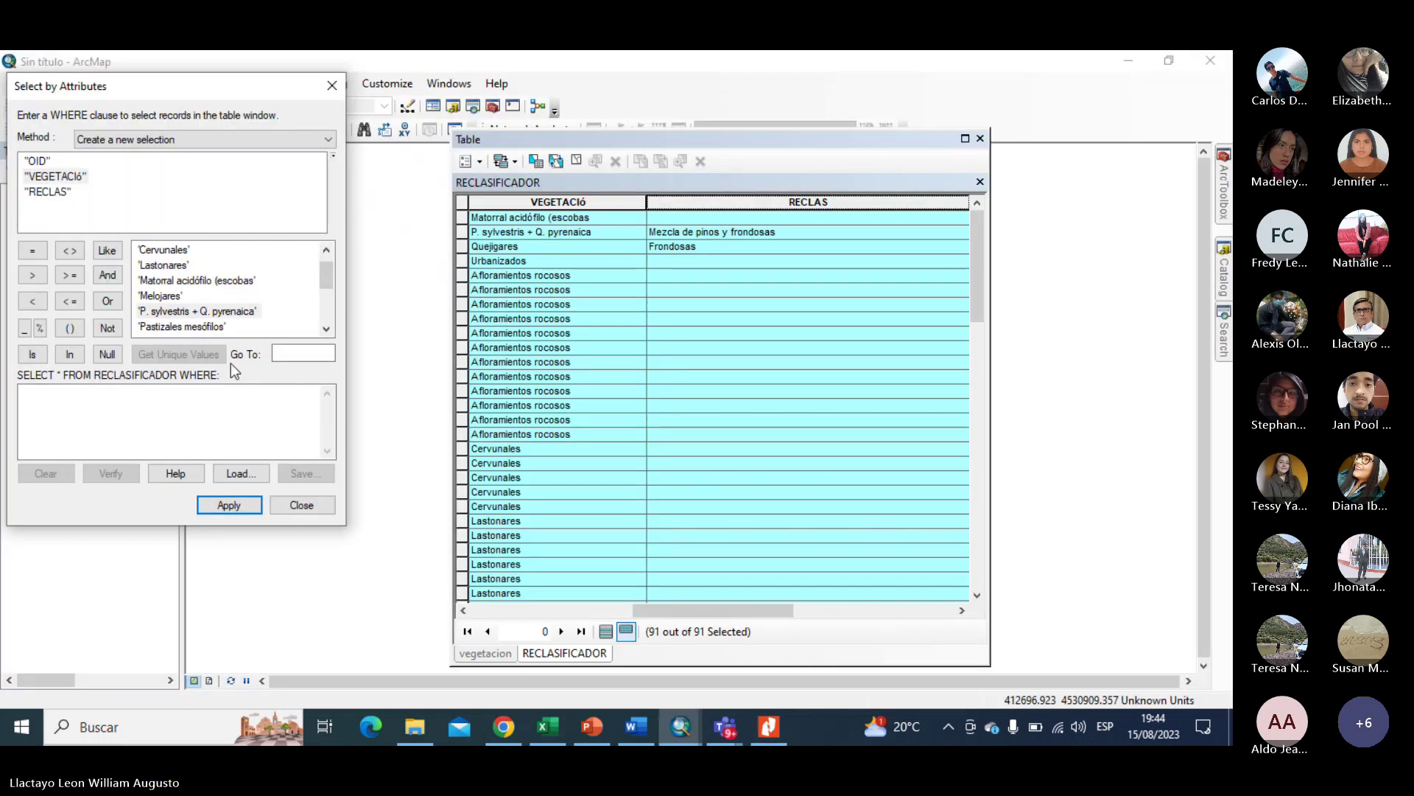
double_click(77, 180)
left_click(33, 251)
scroll(198, 294, "down", 3)
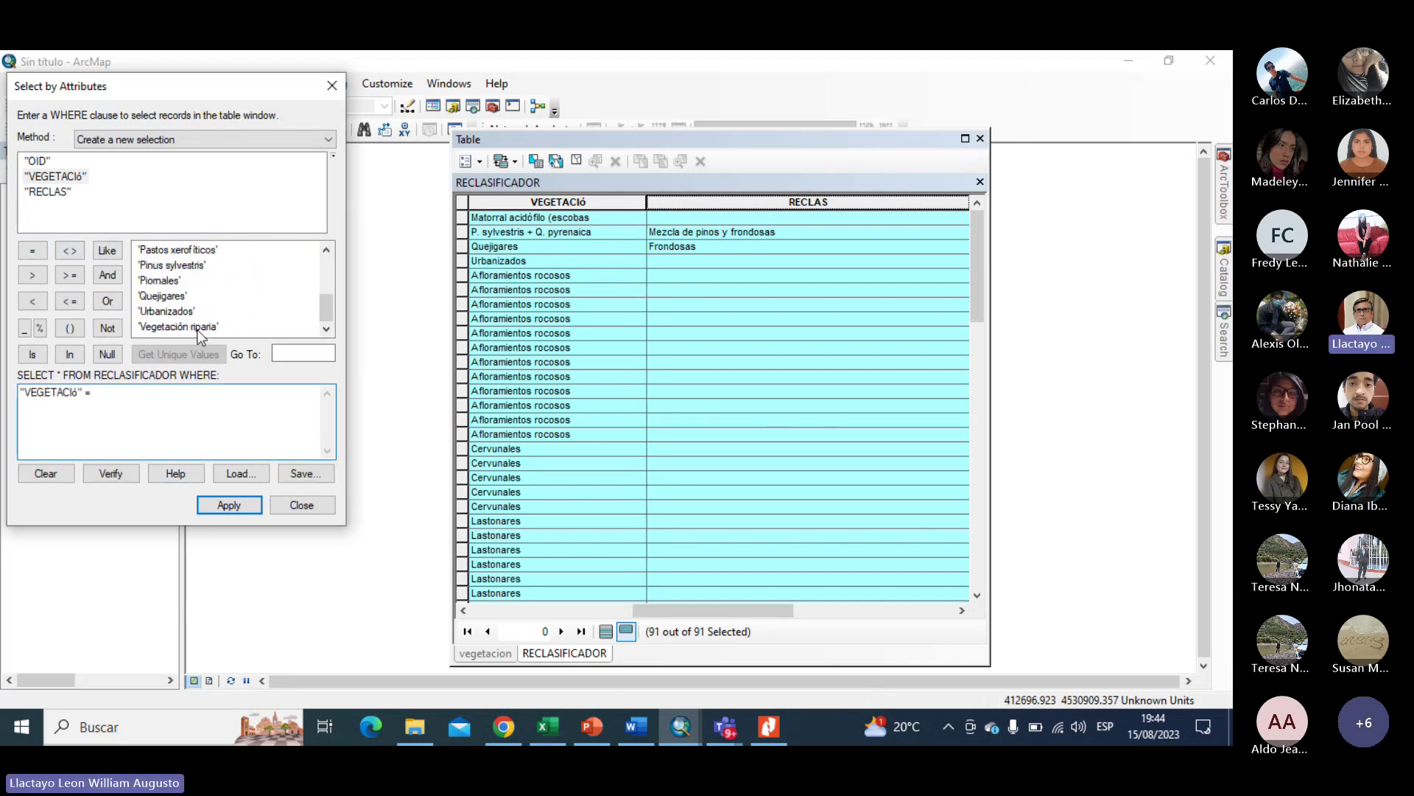
double_click(188, 326)
left_click(224, 506)
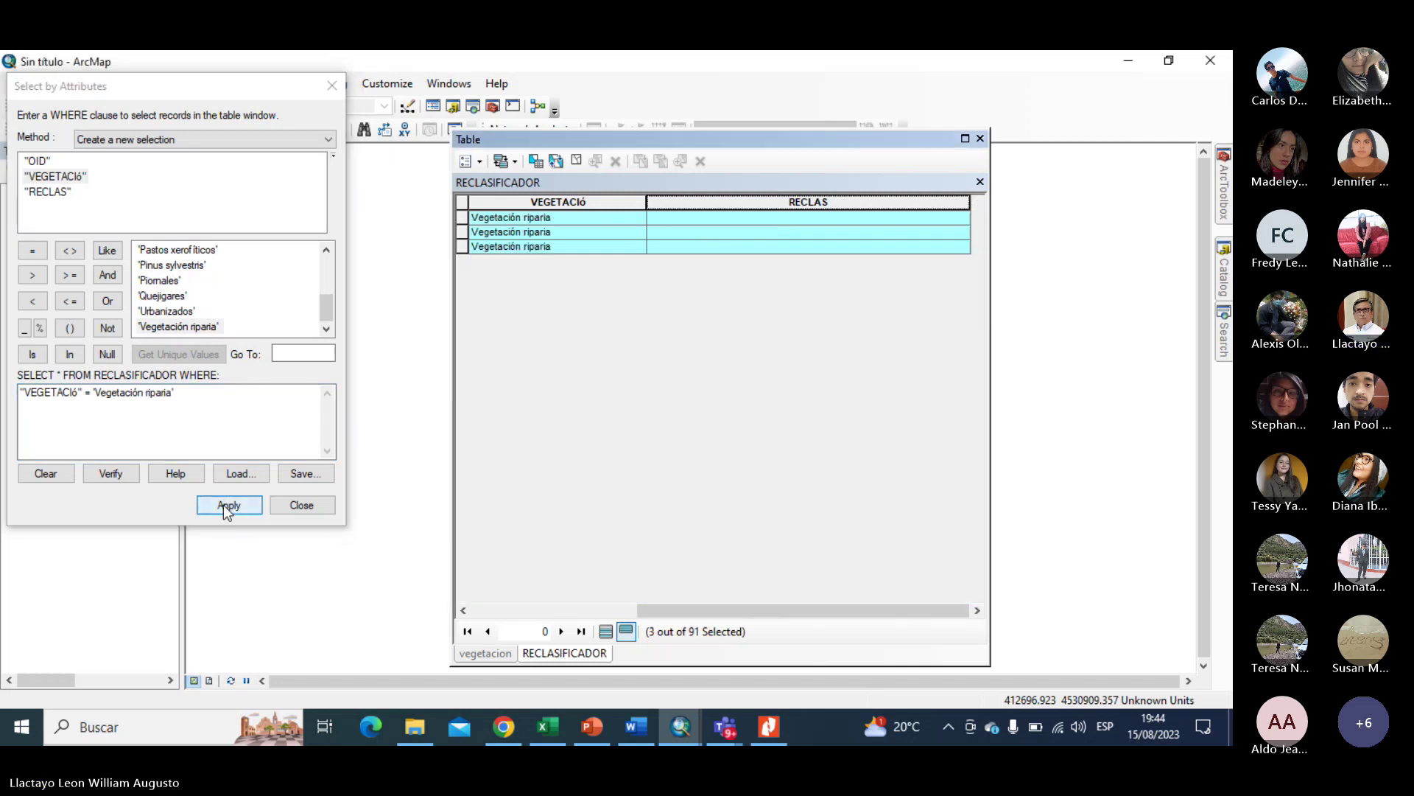
Calculate the RECLAS field of the selected records as "Vegetacion riparia" with the Field Calculator.
left_click(736, 285)
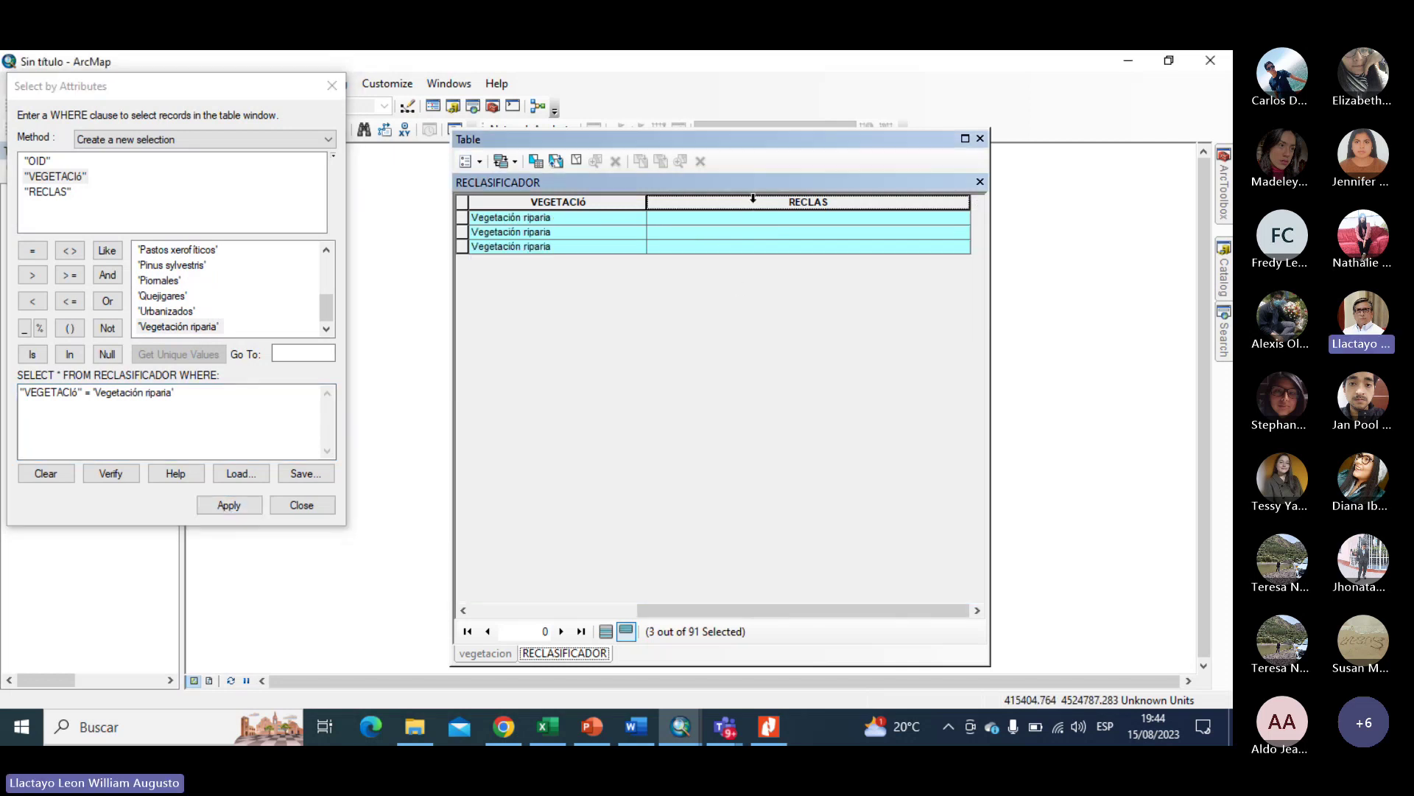
right_click(749, 205)
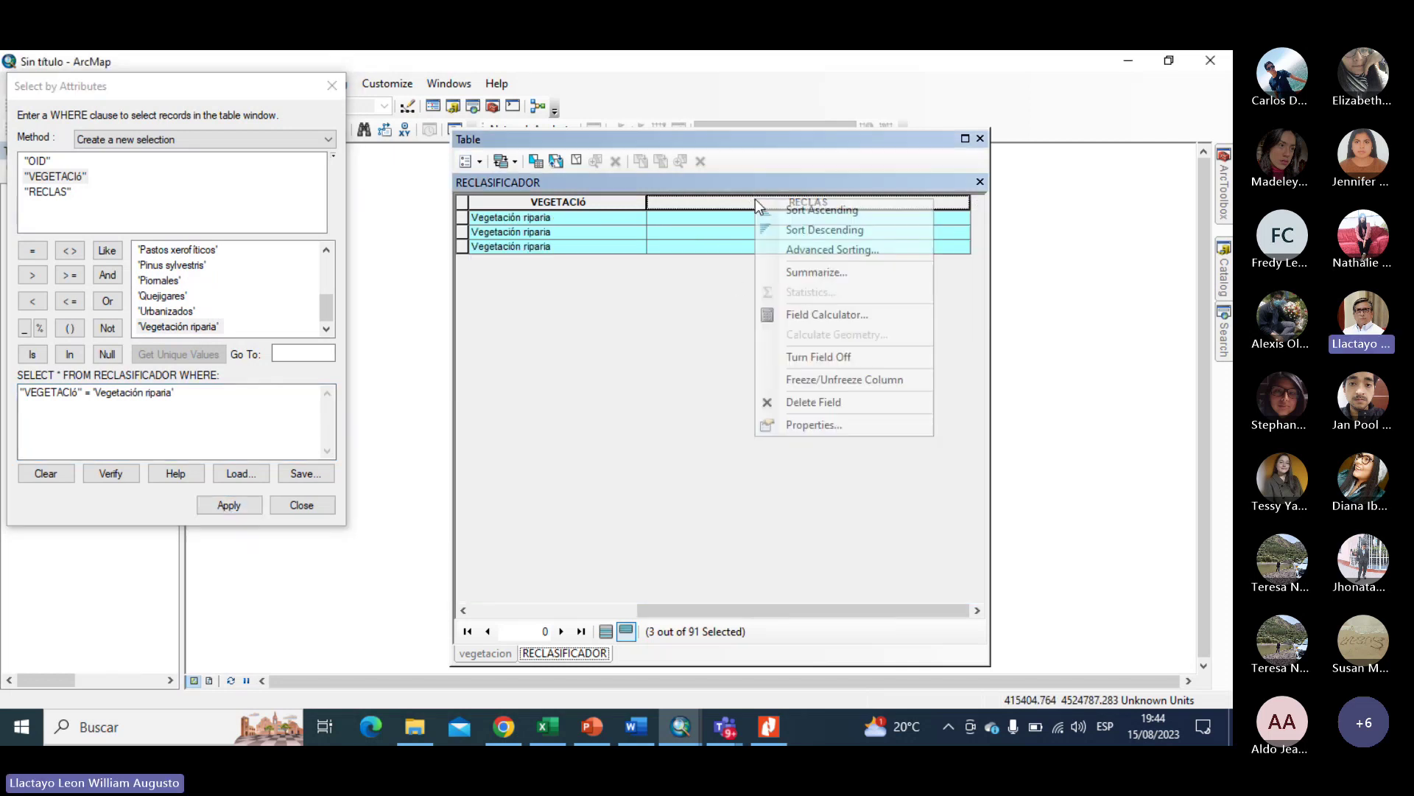
left_click(810, 314)
left_click(573, 425)
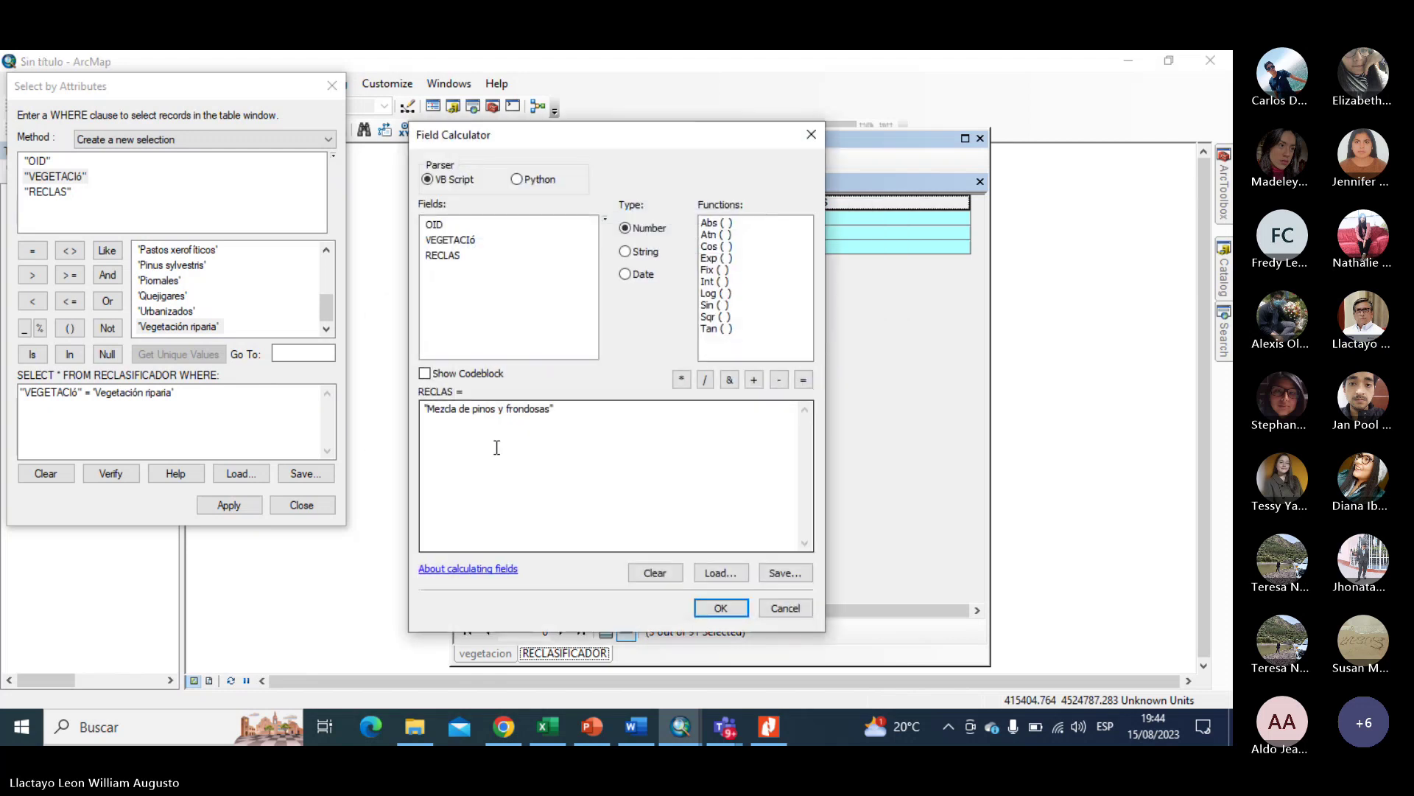
left_click(770, 726)
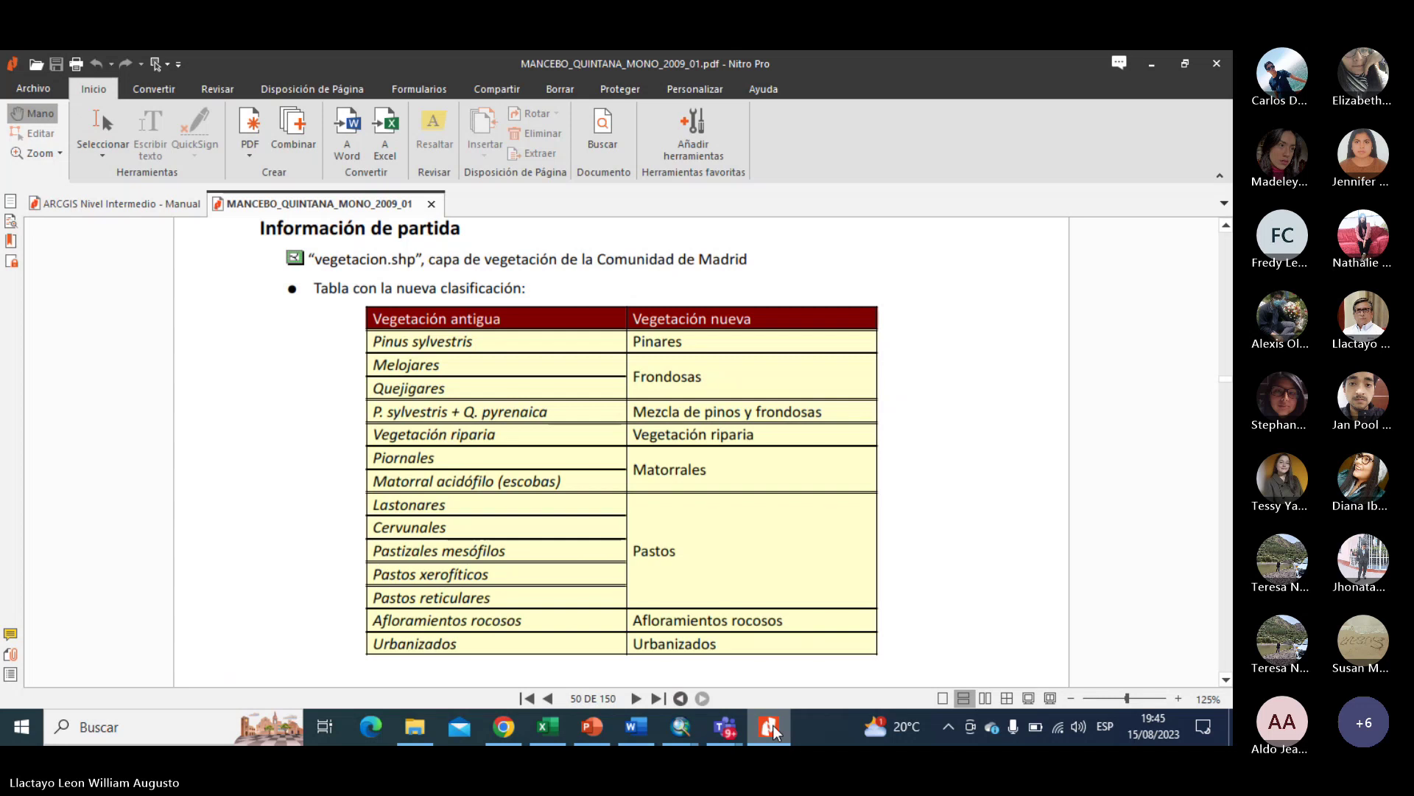
left_click(772, 725)
left_click_drag(551, 408, 431, 417)
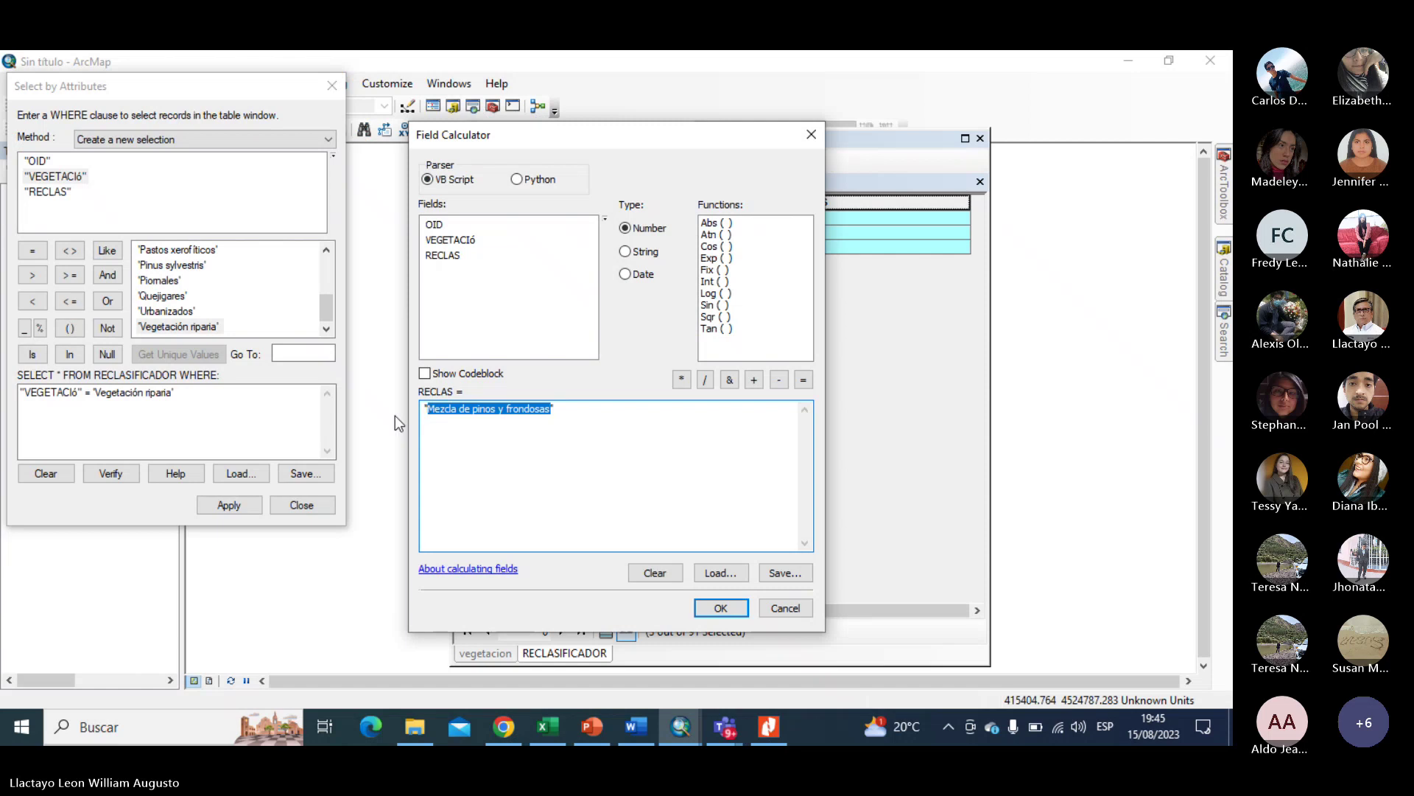
type("Vegetación")
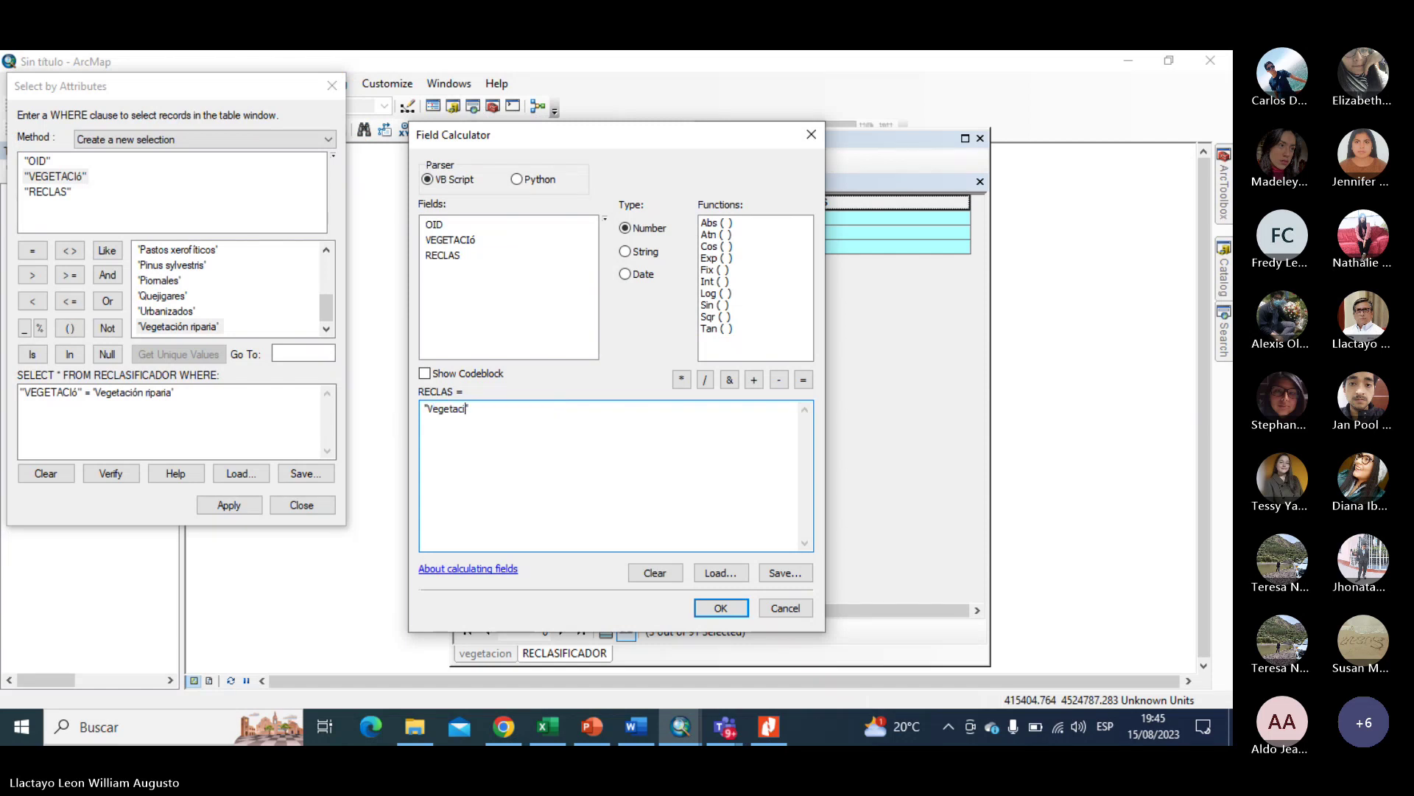
key("BackSpace")
key("BackSpace")
key("BackSpace")
type("on ripara")
key("BackSpace")
type("ia")
left_click(720, 608)
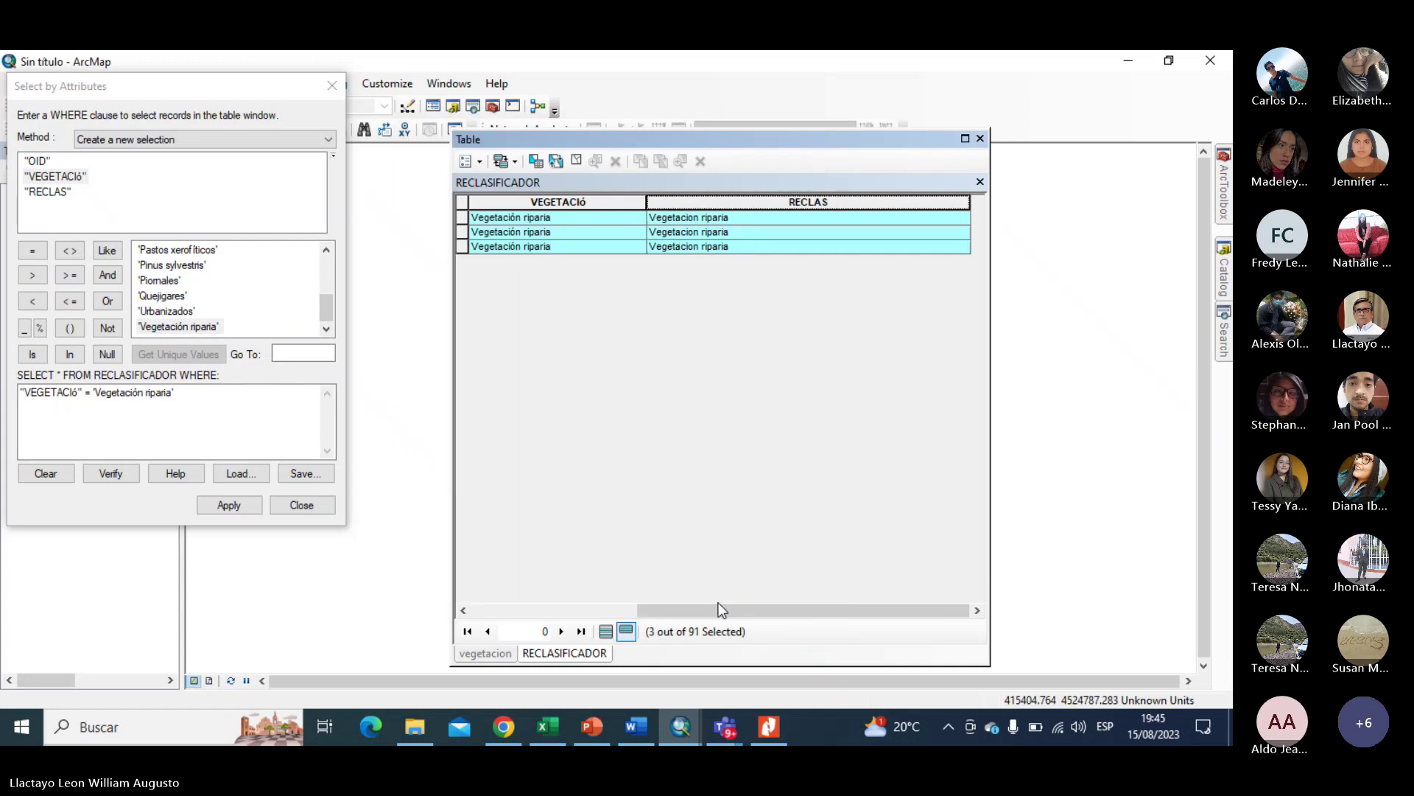
Check the next classes in the PDF's classification table, and clear the riparian vegetation query, applying it empty.
left_click(784, 732)
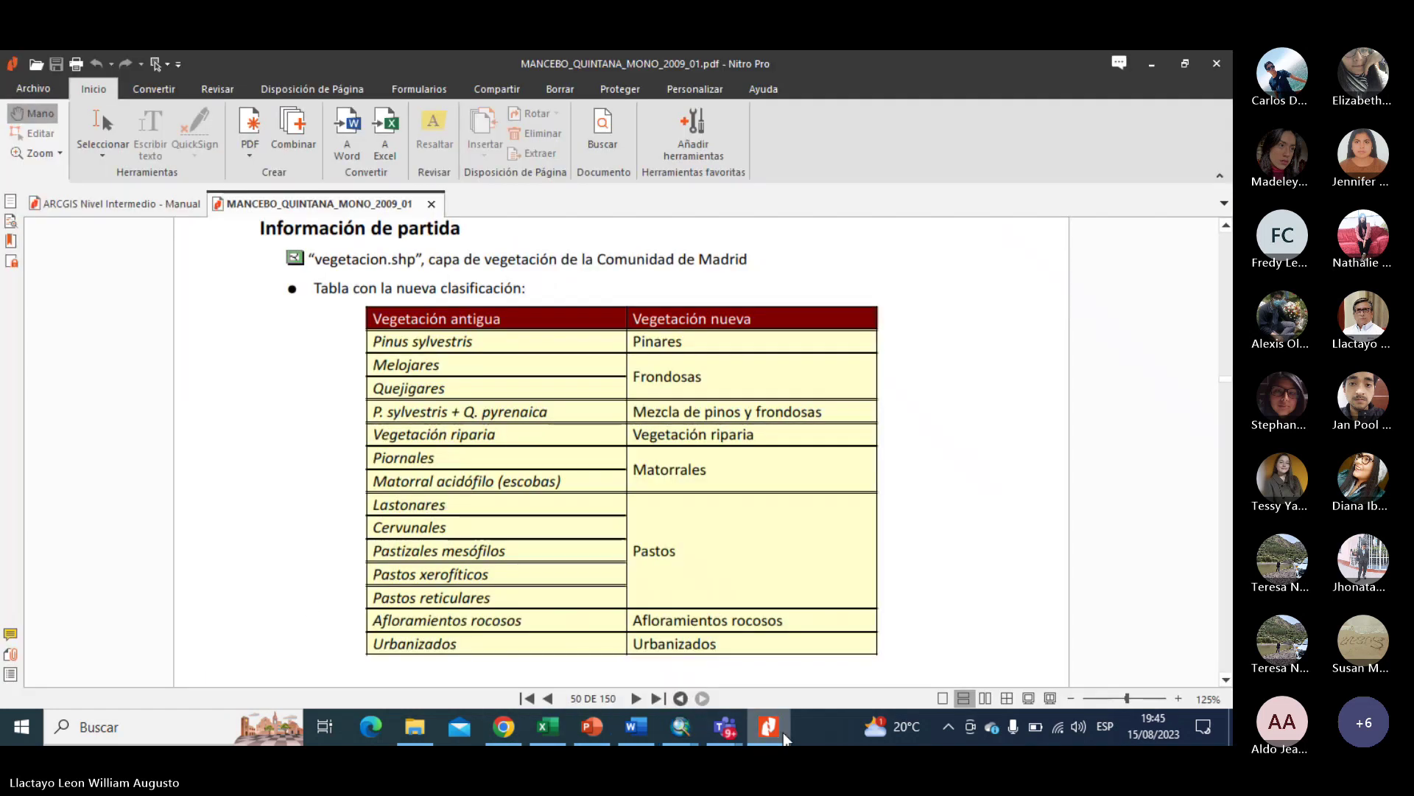
left_click(784, 732)
left_click(768, 727)
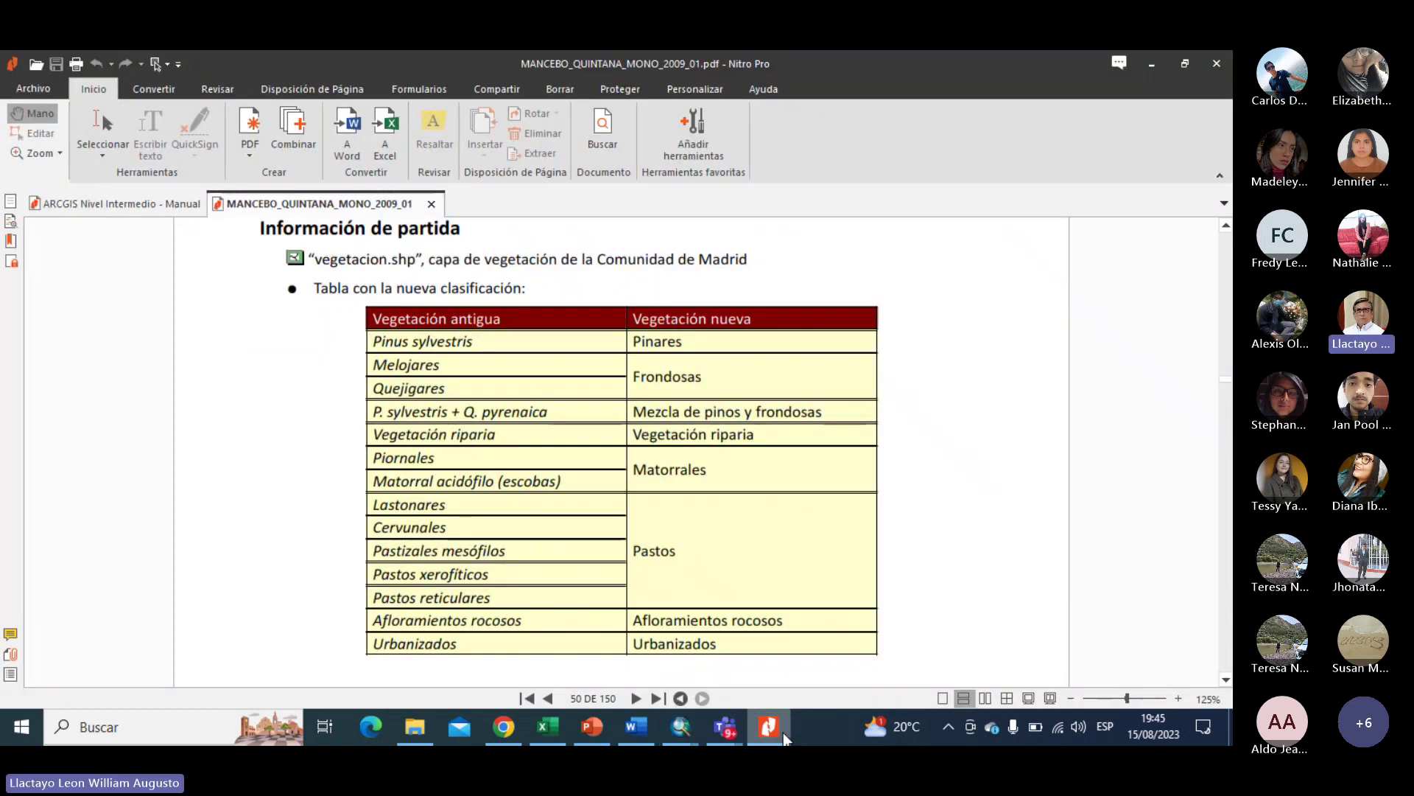
left_click(784, 732)
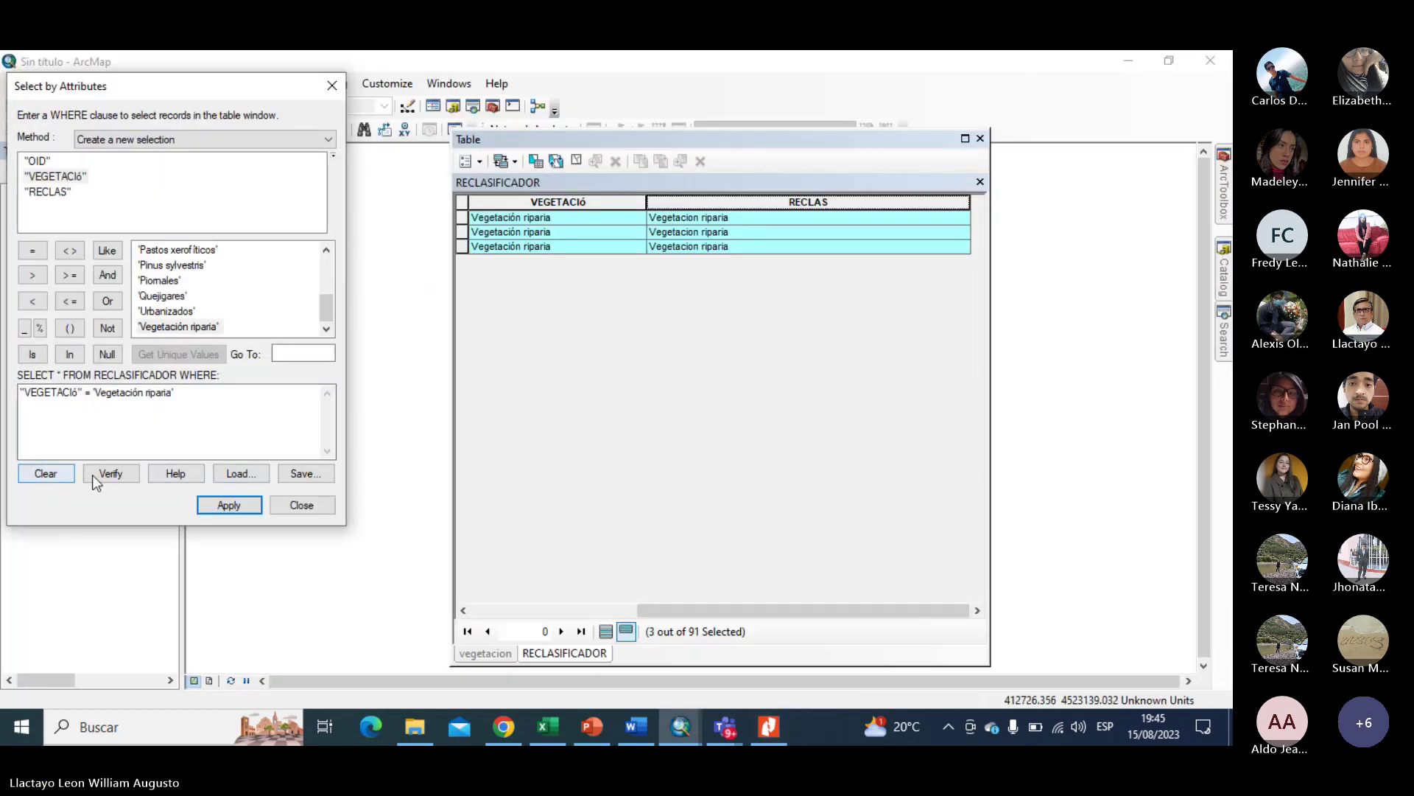
left_click(37, 474)
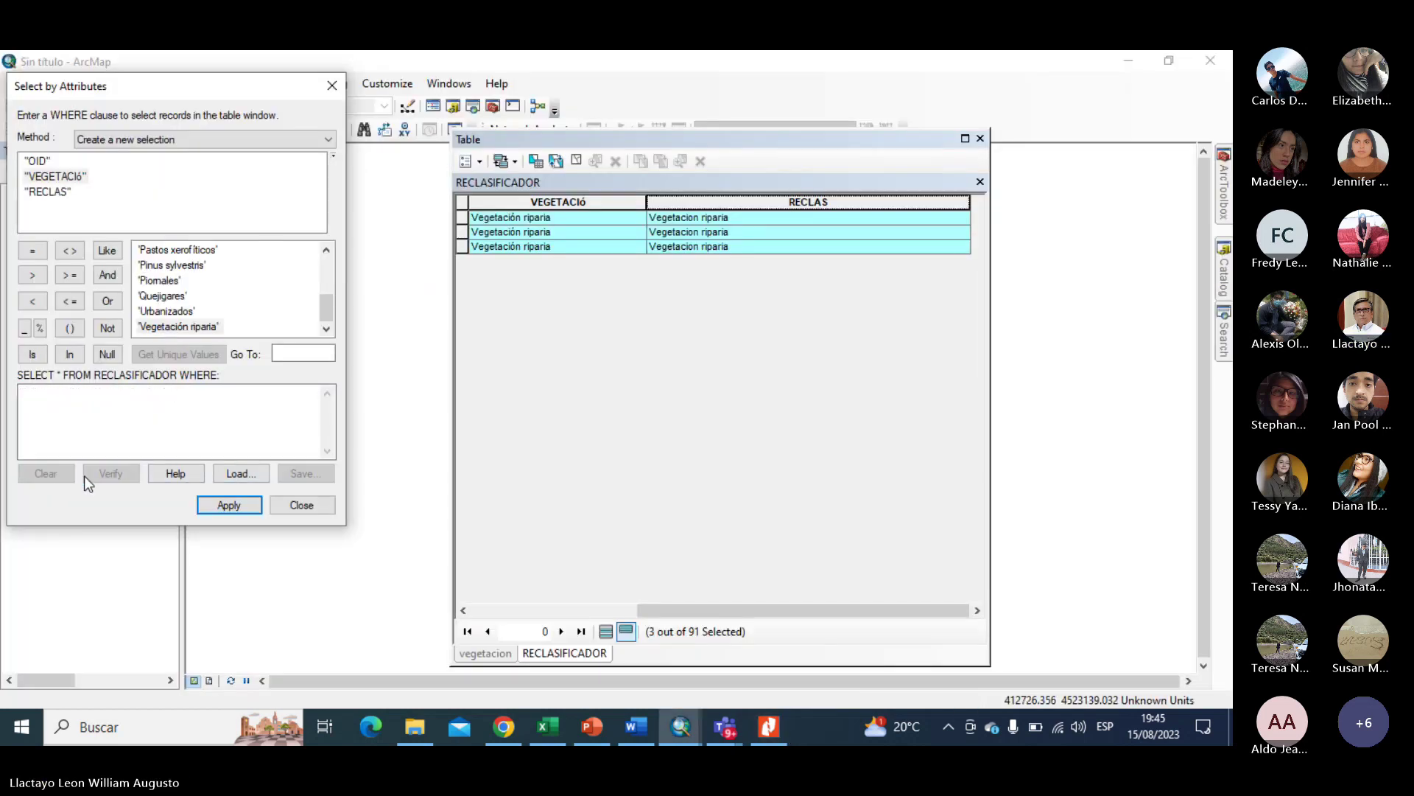
left_click(240, 504)
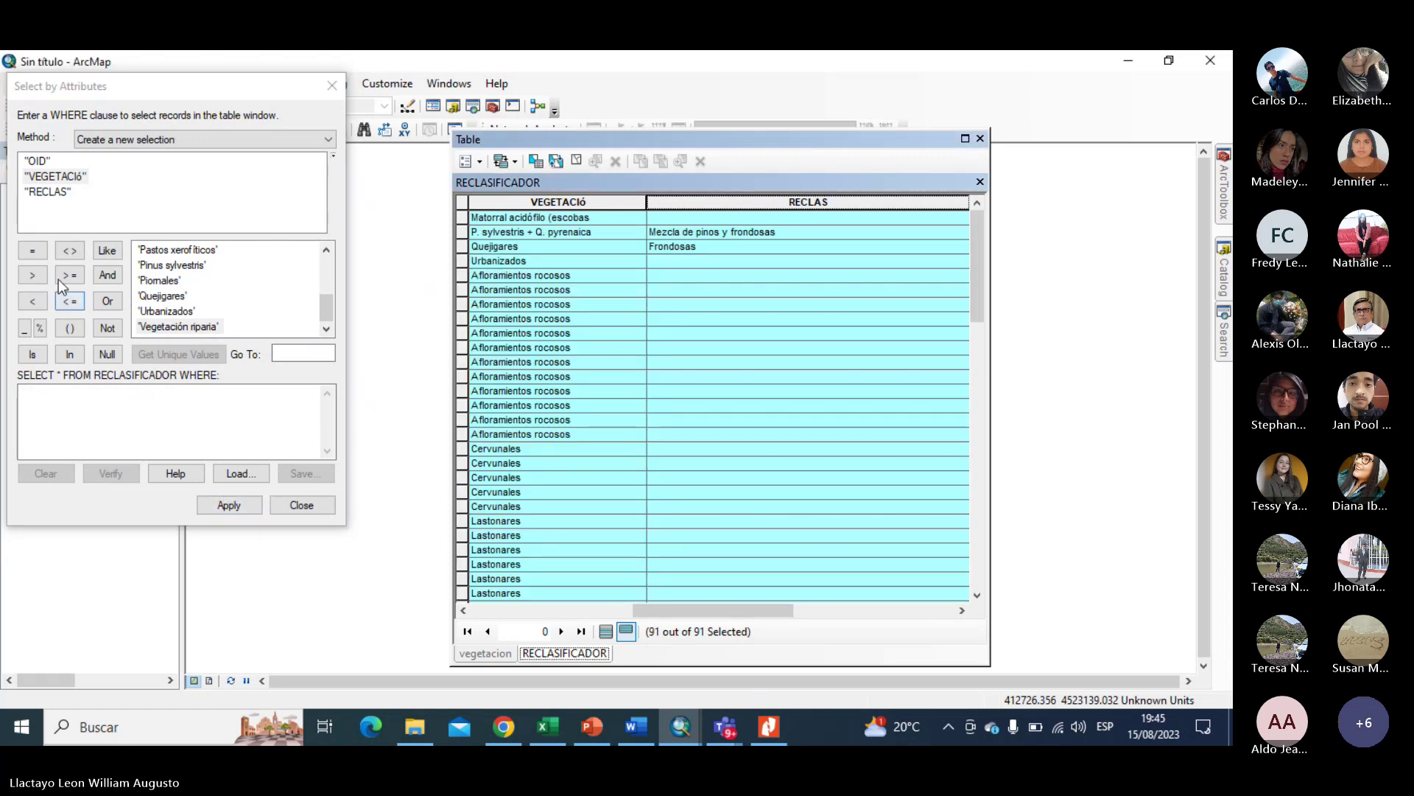
Begin a selection query with "VEGETACIó" = 'Matorral acidófilo (escobas' OR, checking the PDF for the other class in the group.
double_click(59, 175)
left_click(33, 251)
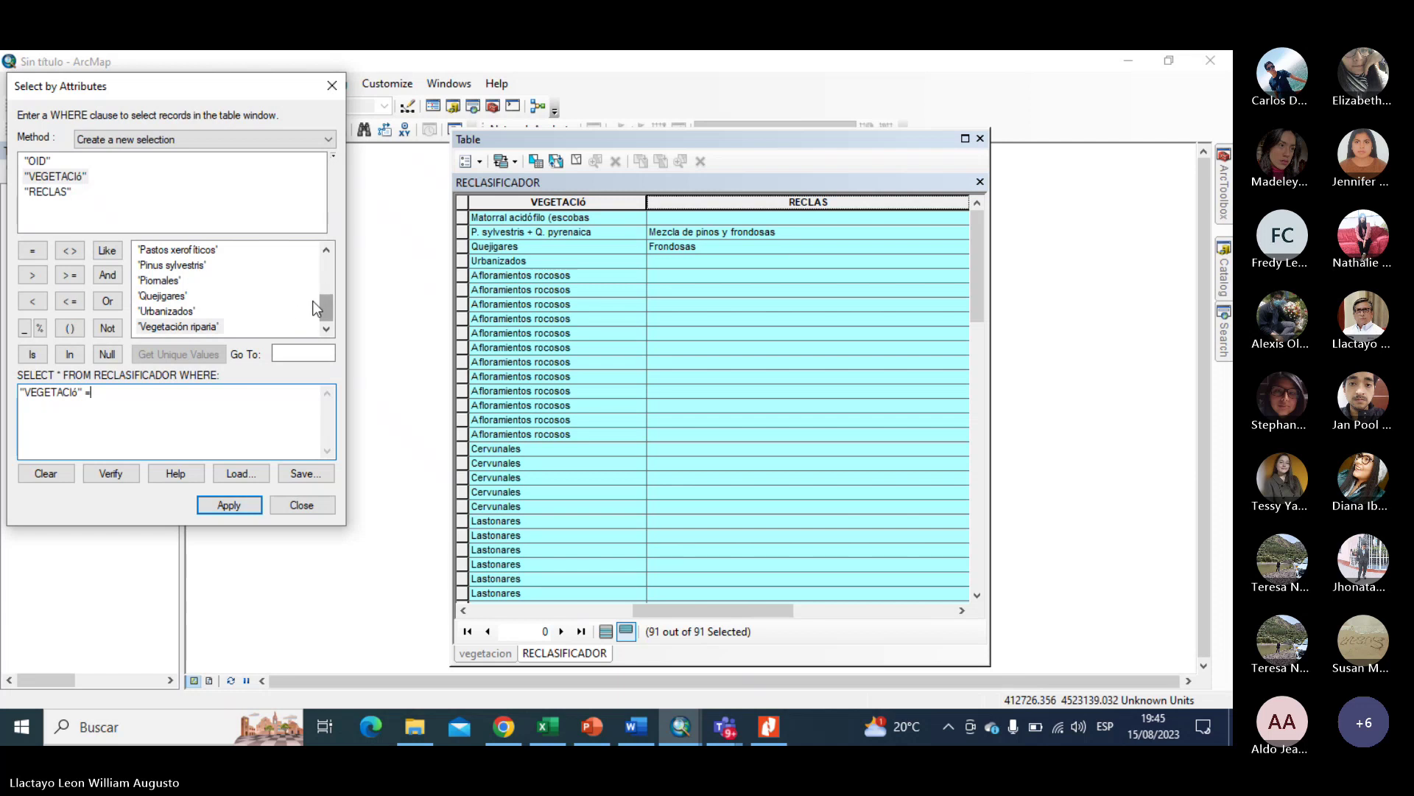
left_click_drag(324, 306, 319, 257)
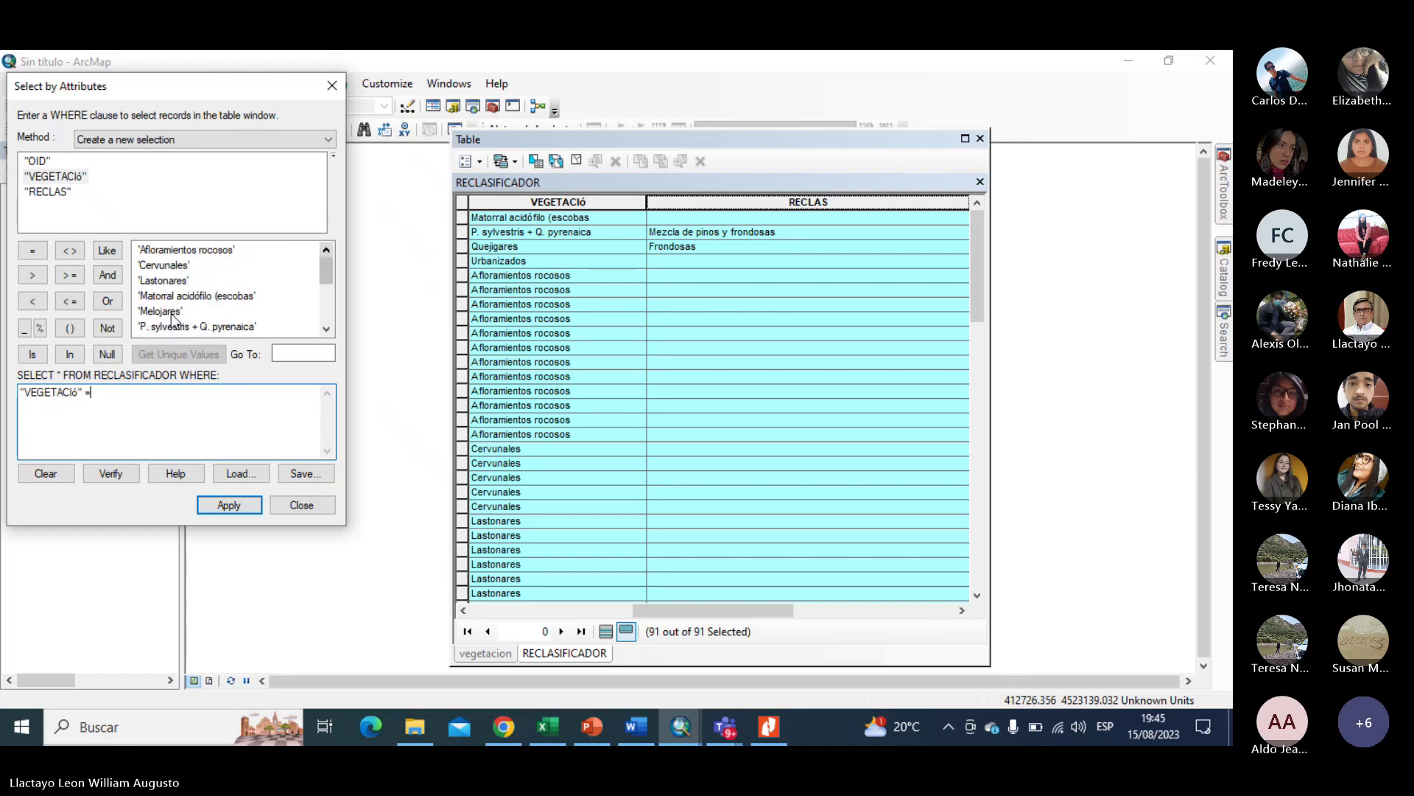
double_click(211, 296)
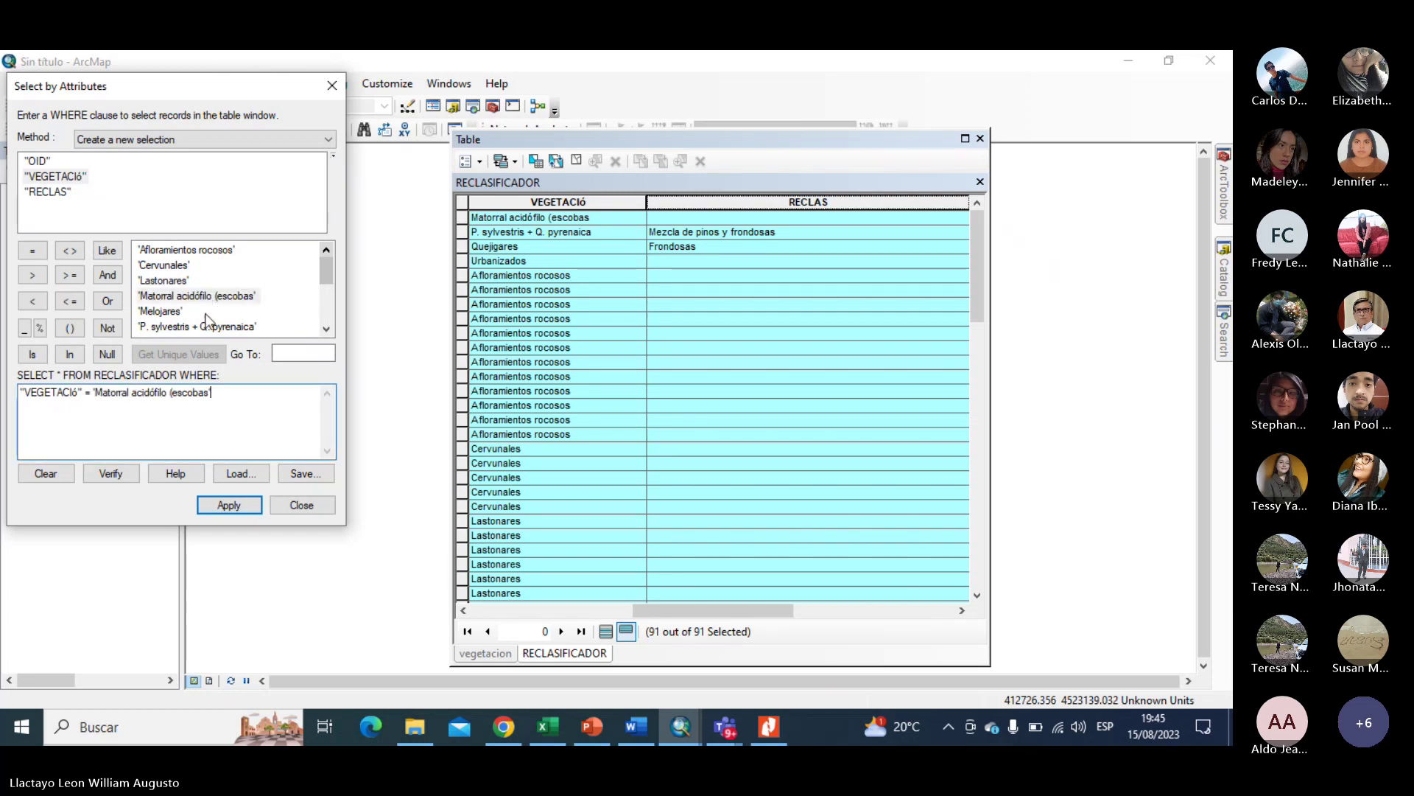
left_click(109, 302)
left_click(773, 730)
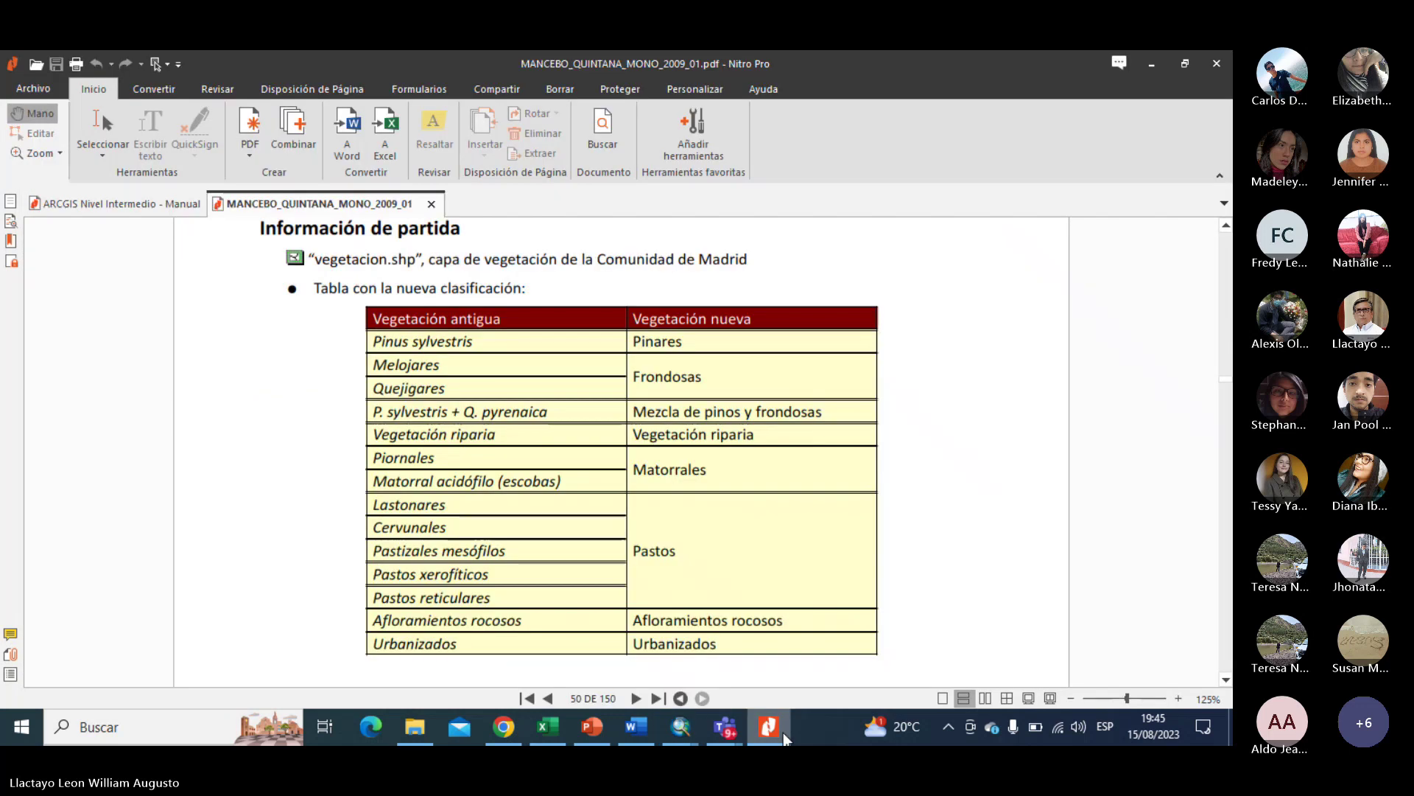
left_click(784, 732)
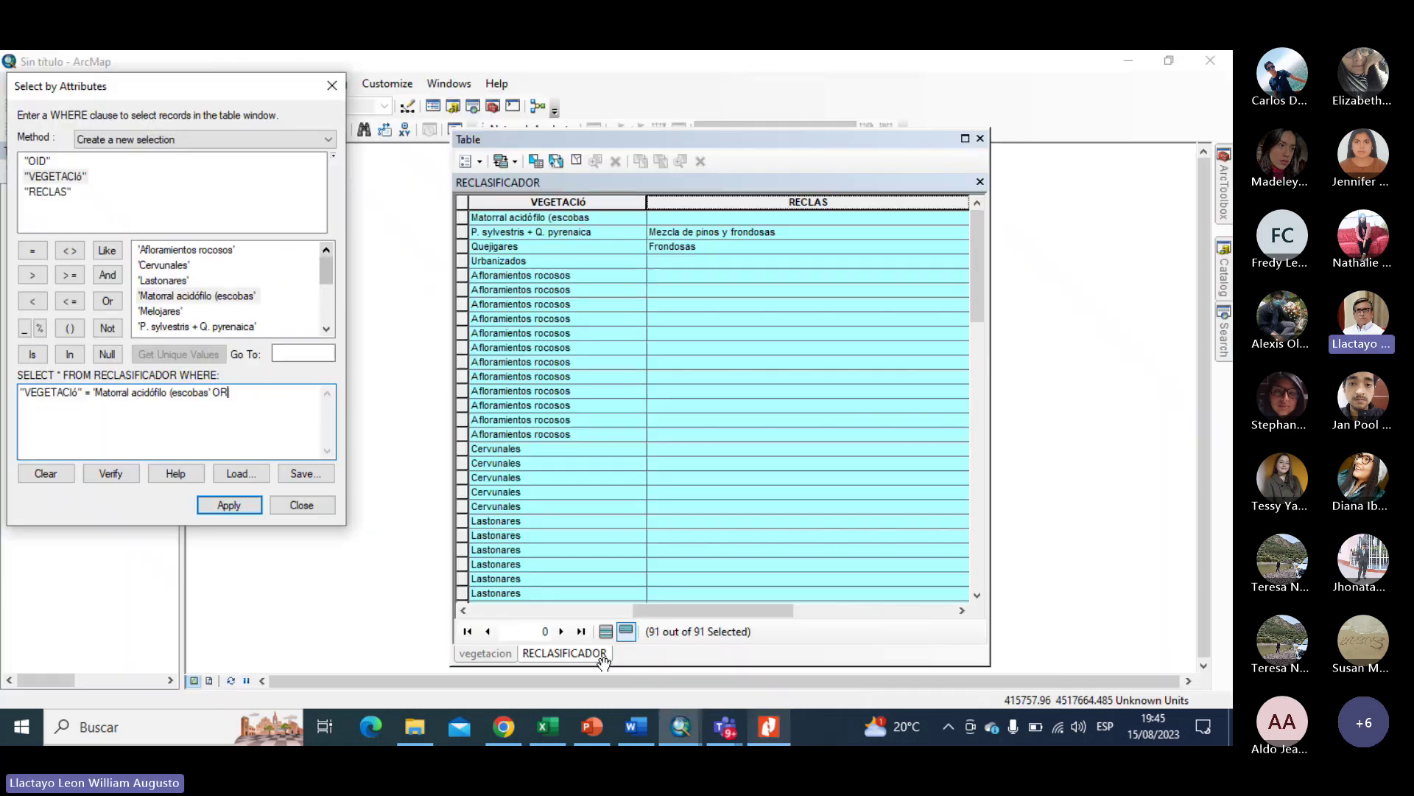
Complete the query with "VEGETACIó" = 'Piornales' as the second condition, and apply the selection.
scroll(184, 325, "down", 2)
double_click(168, 311)
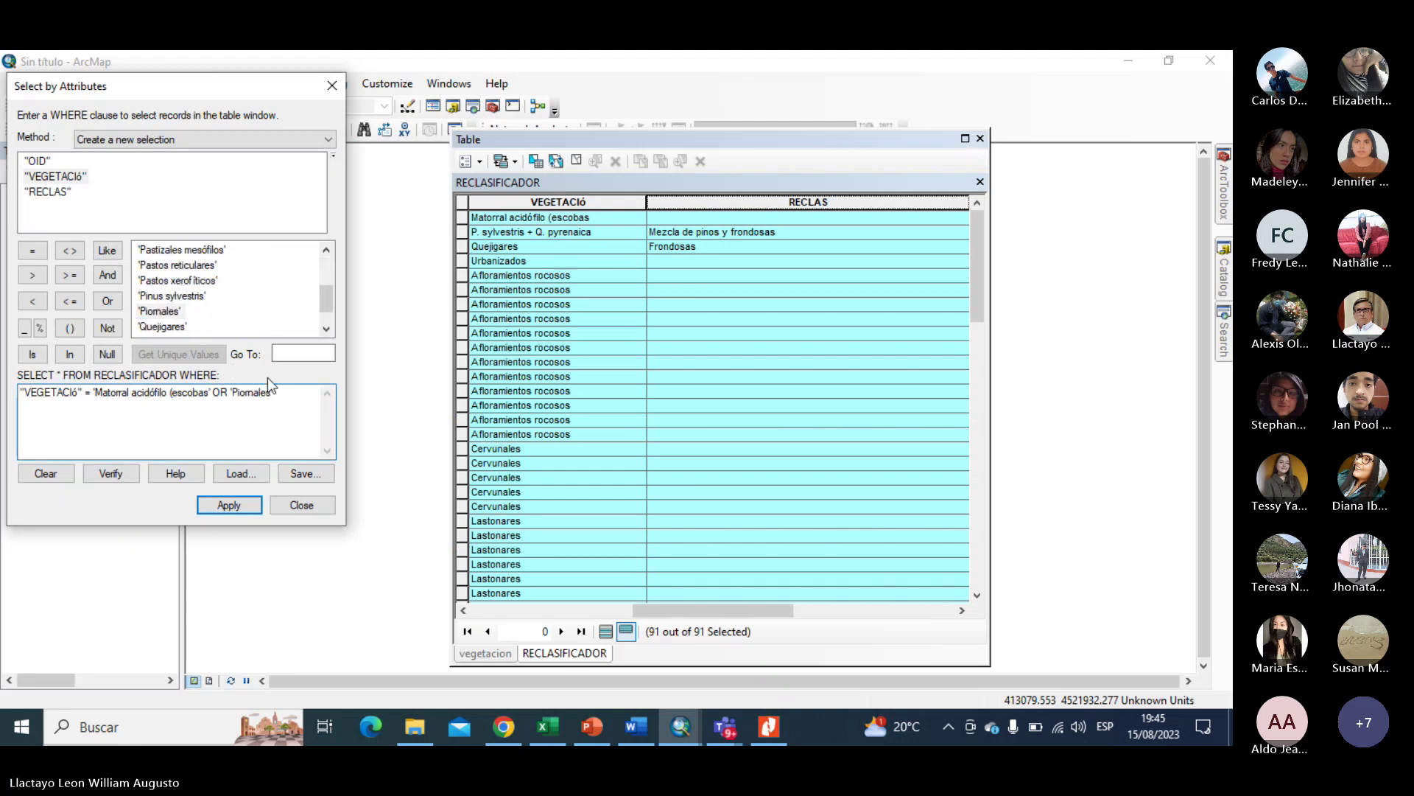
left_click_drag(274, 392, 231, 392)
double_click(52, 175)
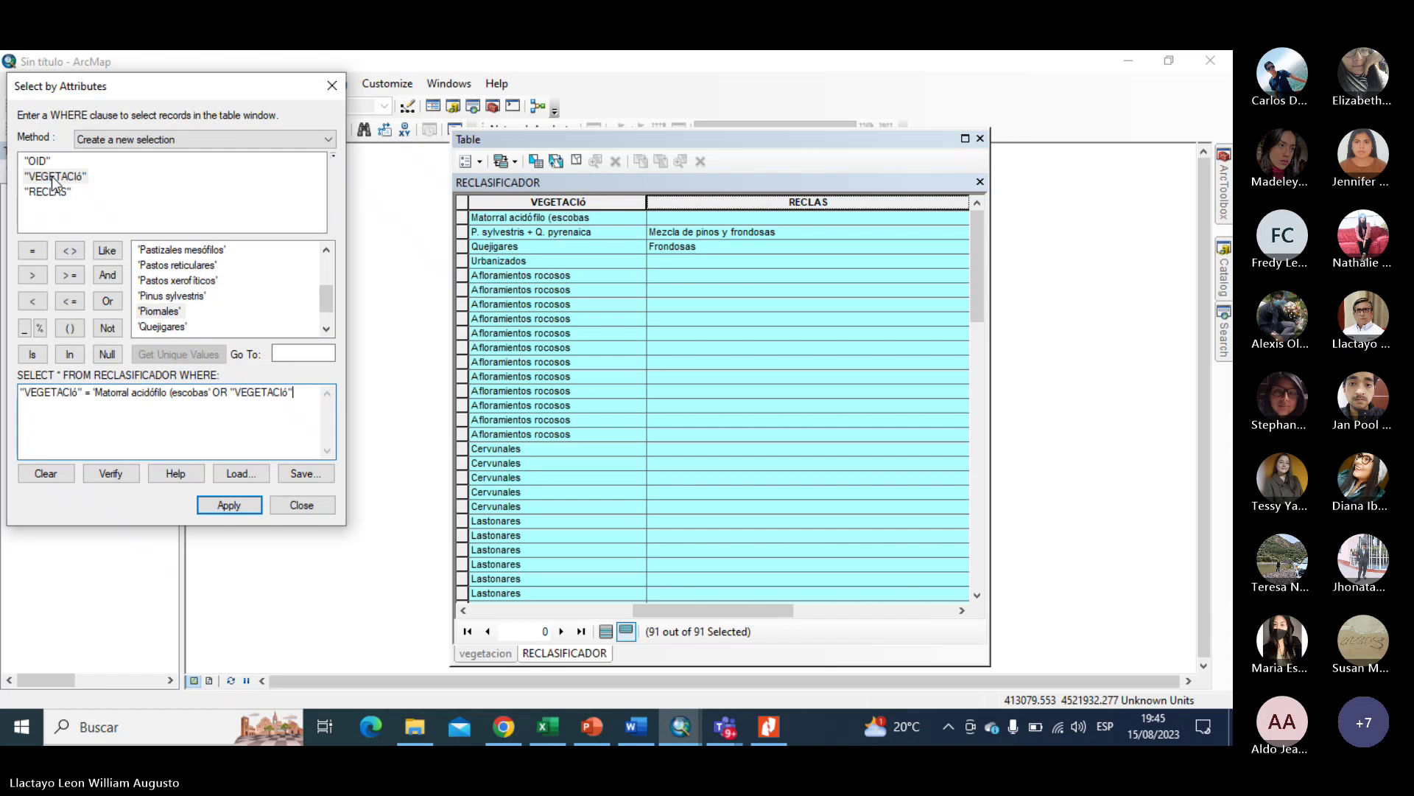
left_click(38, 252)
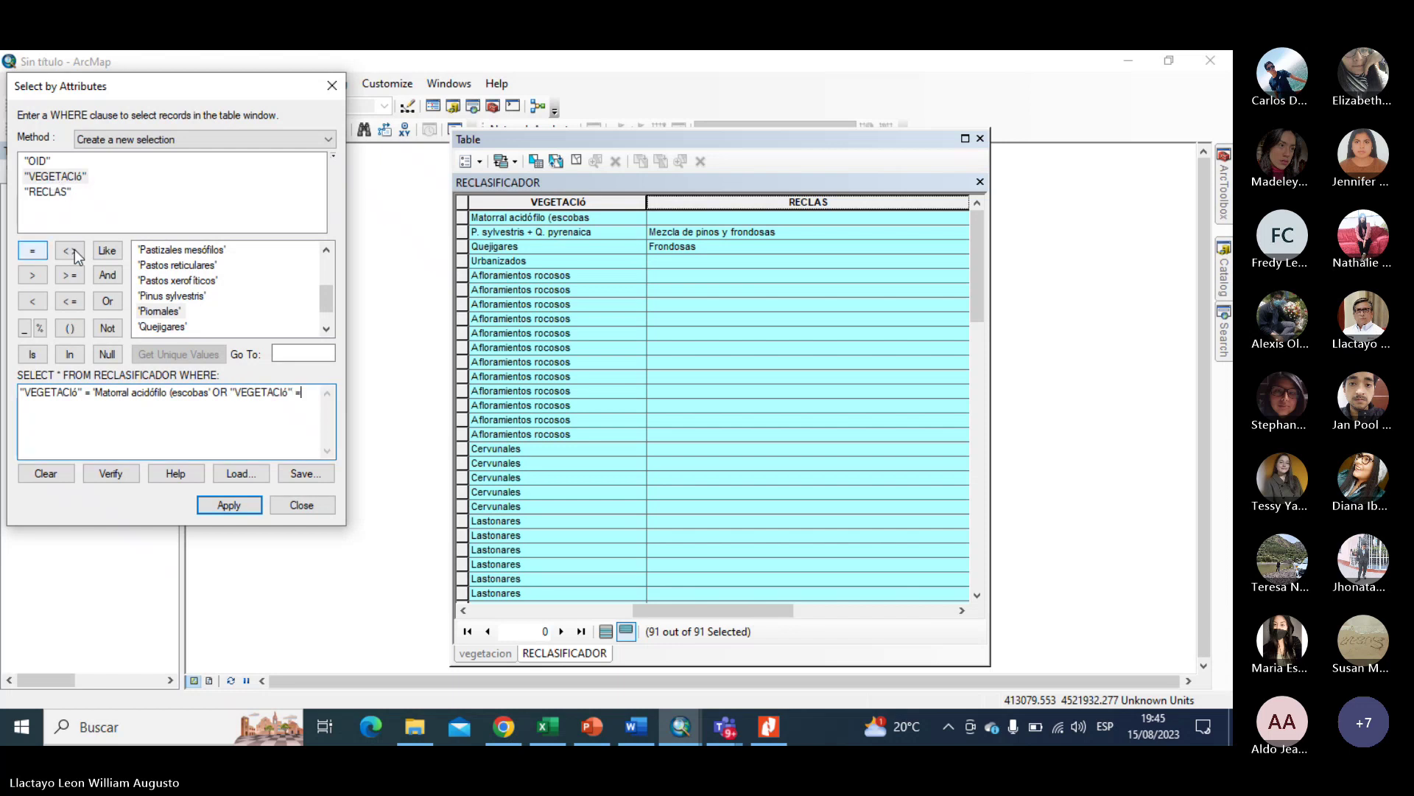
double_click(169, 312)
left_click(229, 505)
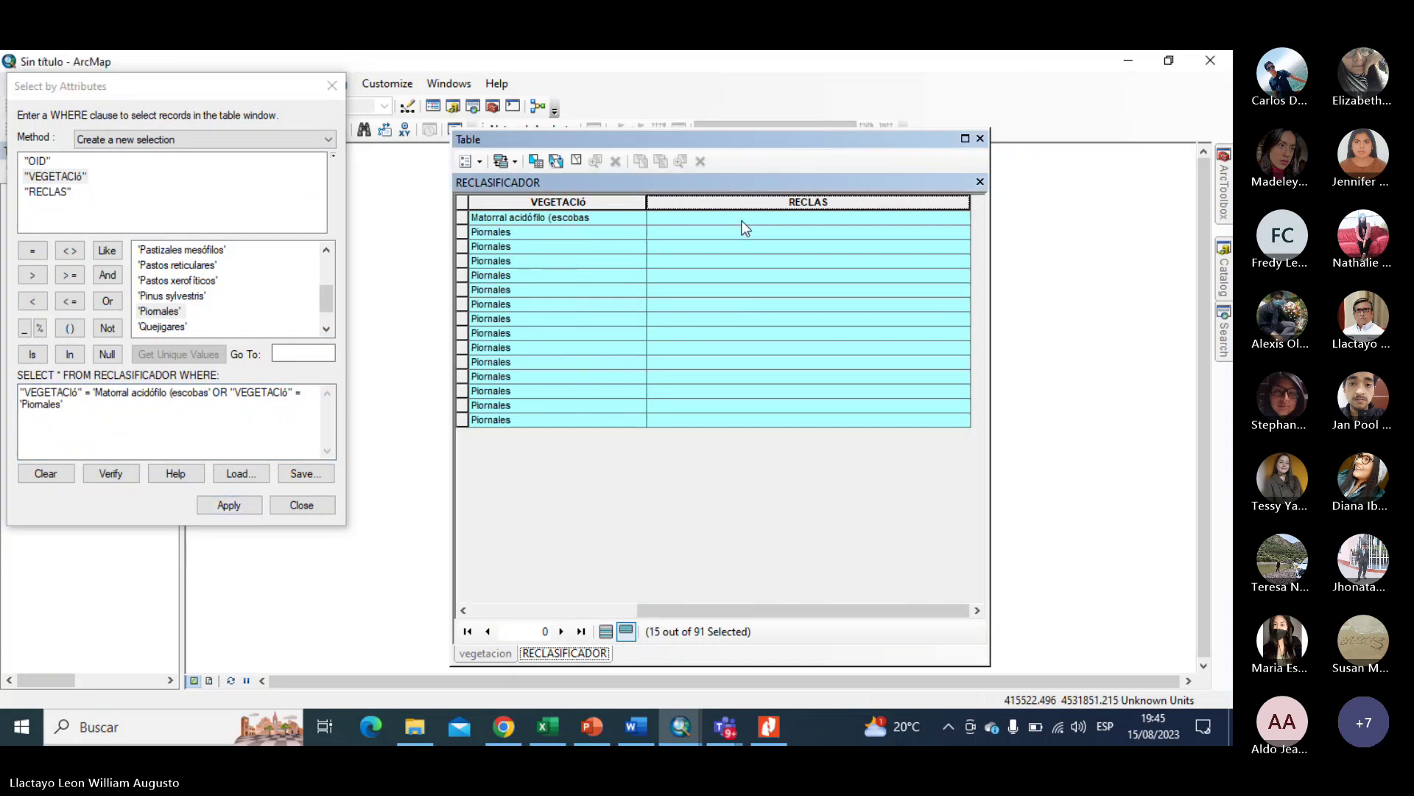
Check the group's new class in the PDF, and calculate the RECLAS field of the selected records as "Matorrales" with the Field Calculator.
left_click(766, 729)
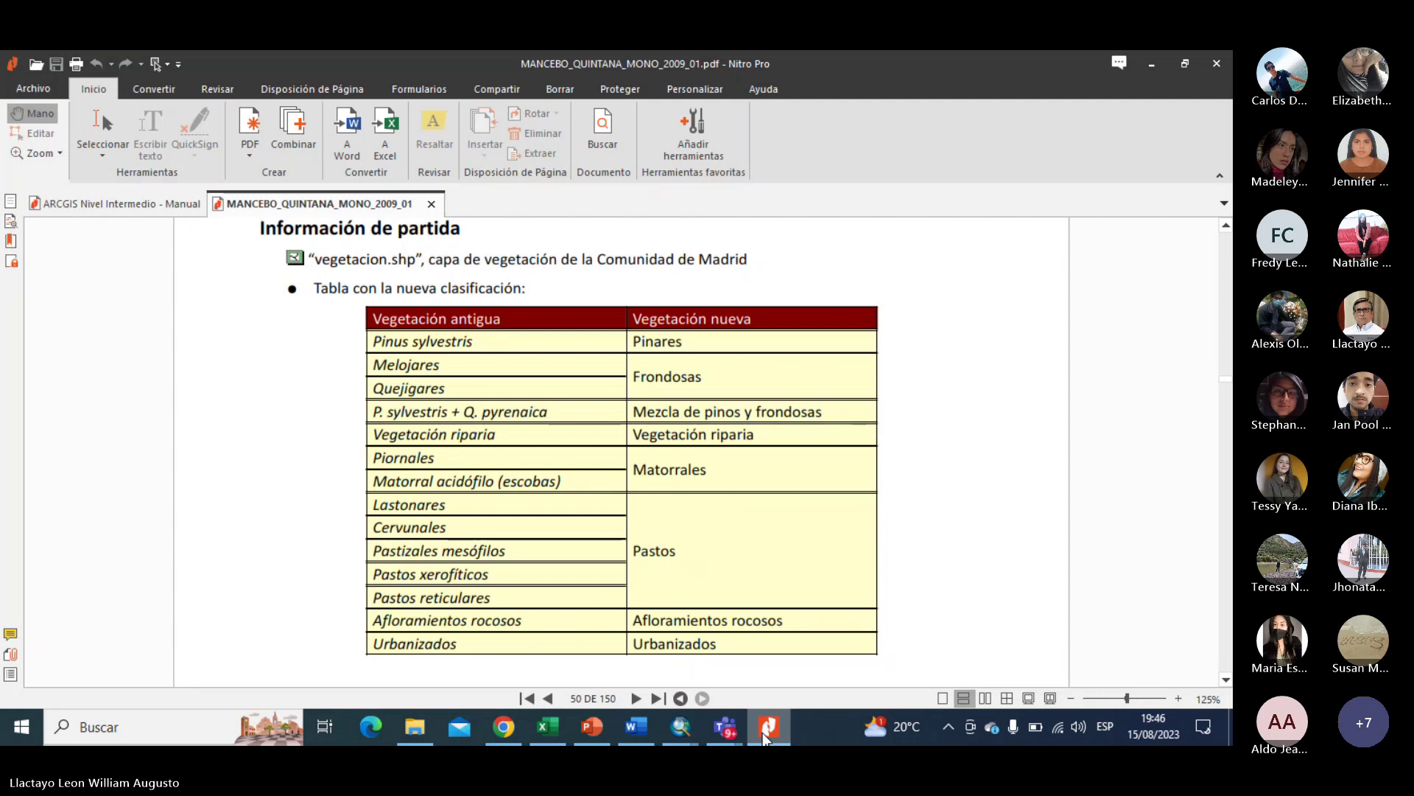
left_click(766, 730)
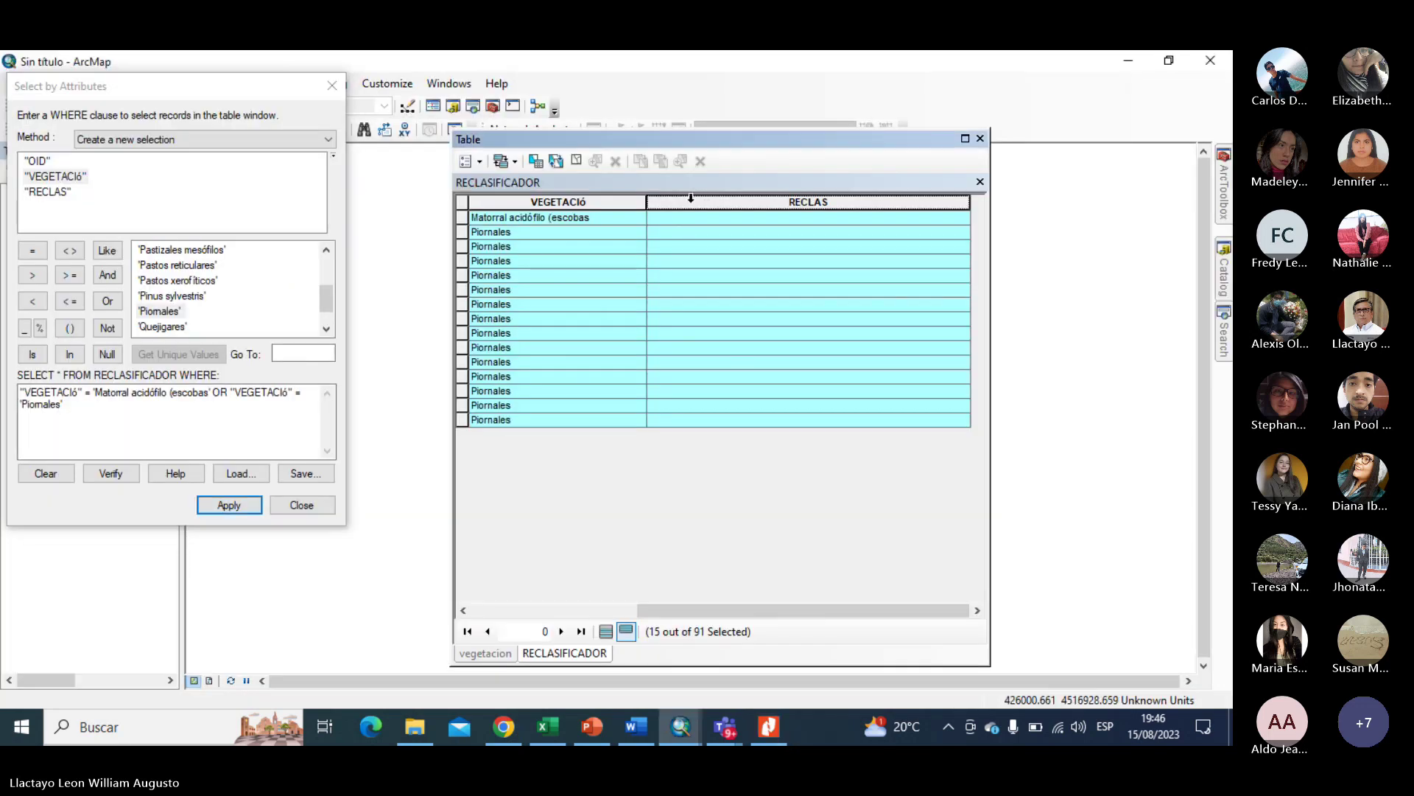
right_click(691, 198)
left_click(740, 316)
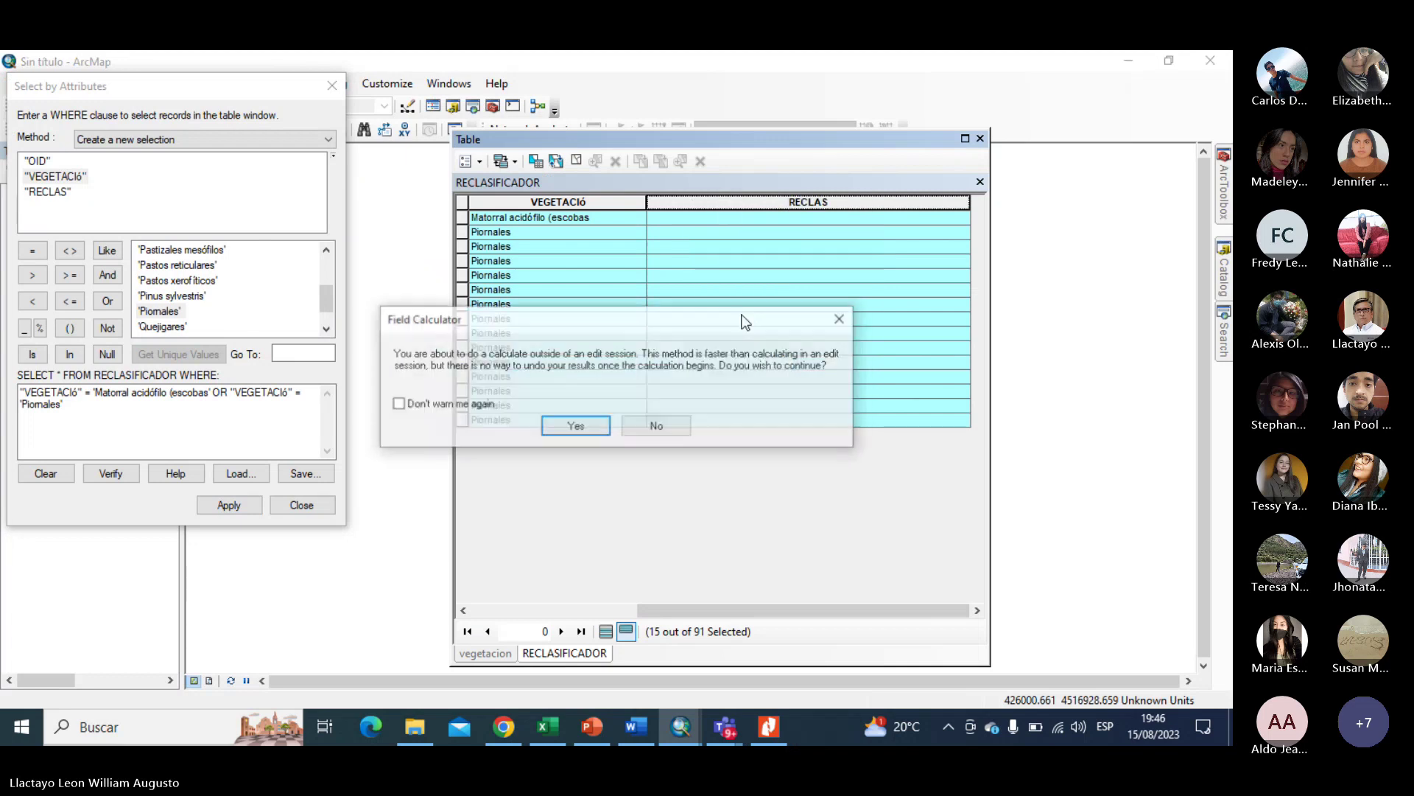
left_click(579, 426)
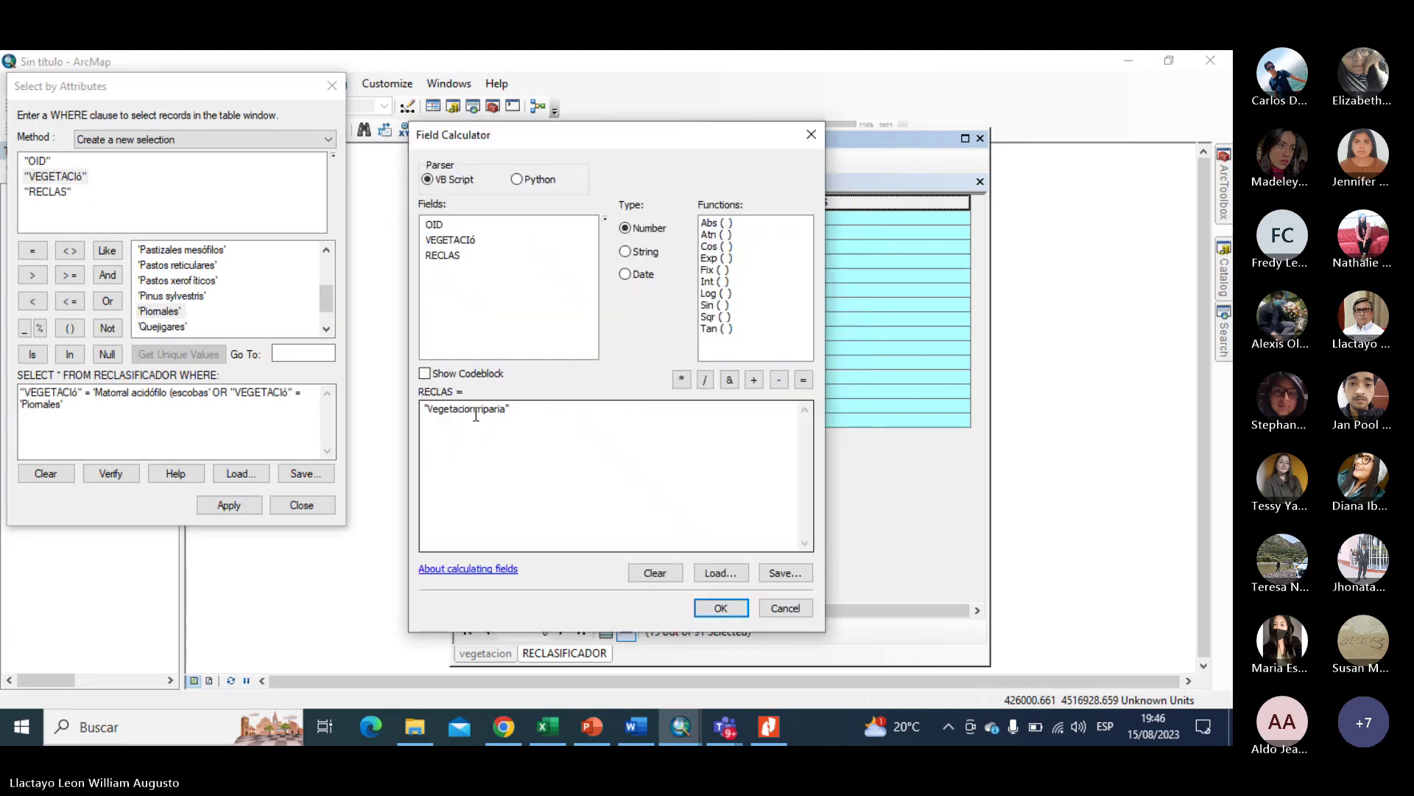
left_click_drag(509, 410, 426, 411)
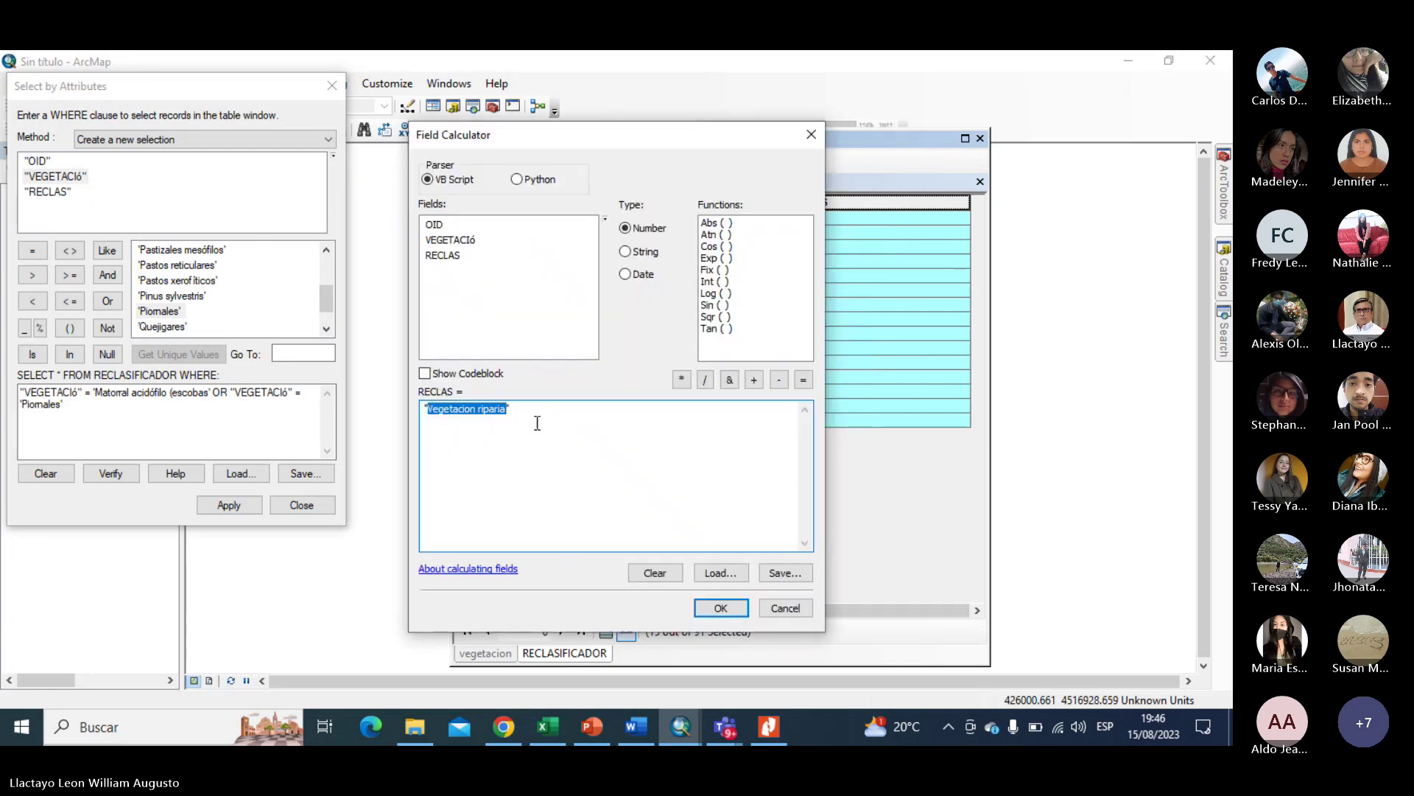
type("Mat")
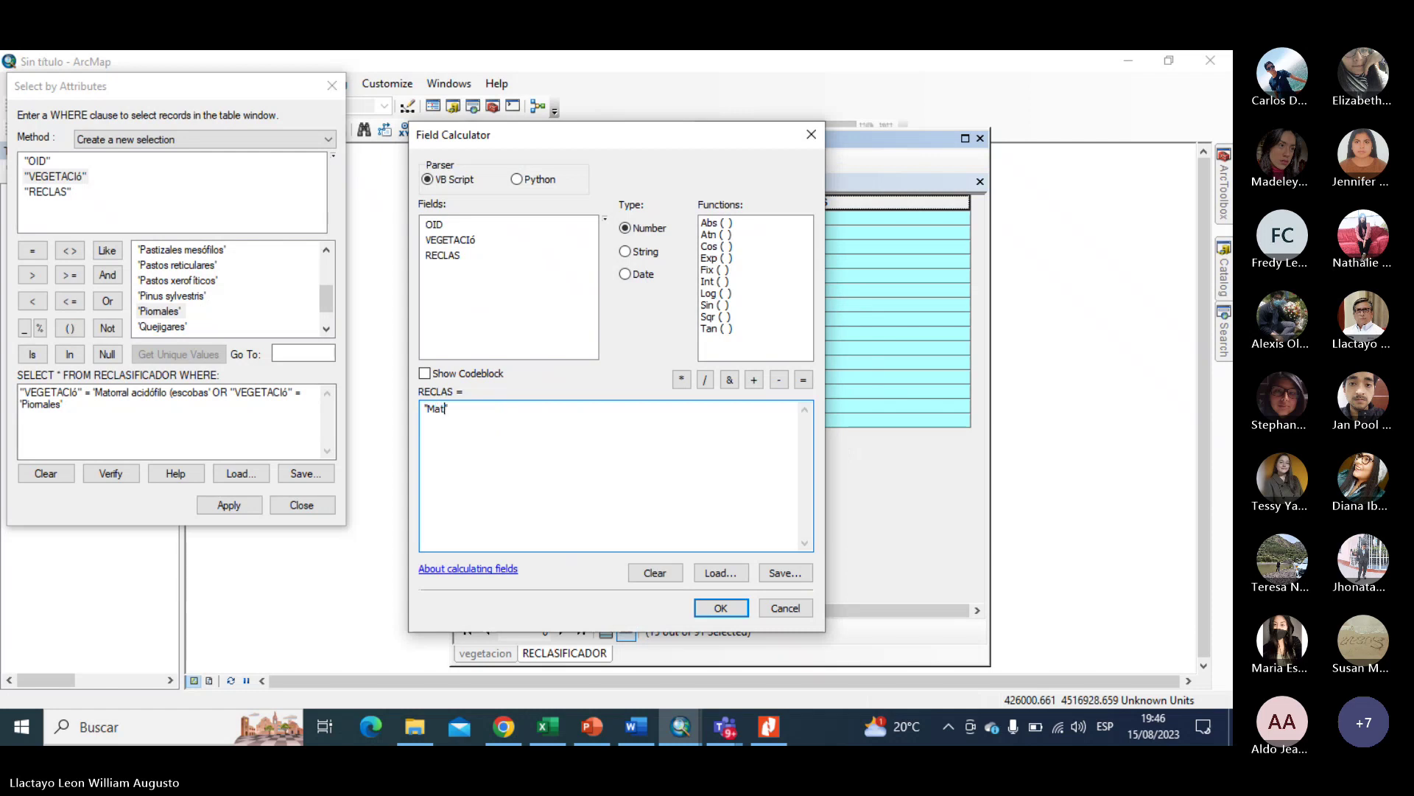
type("orrales")
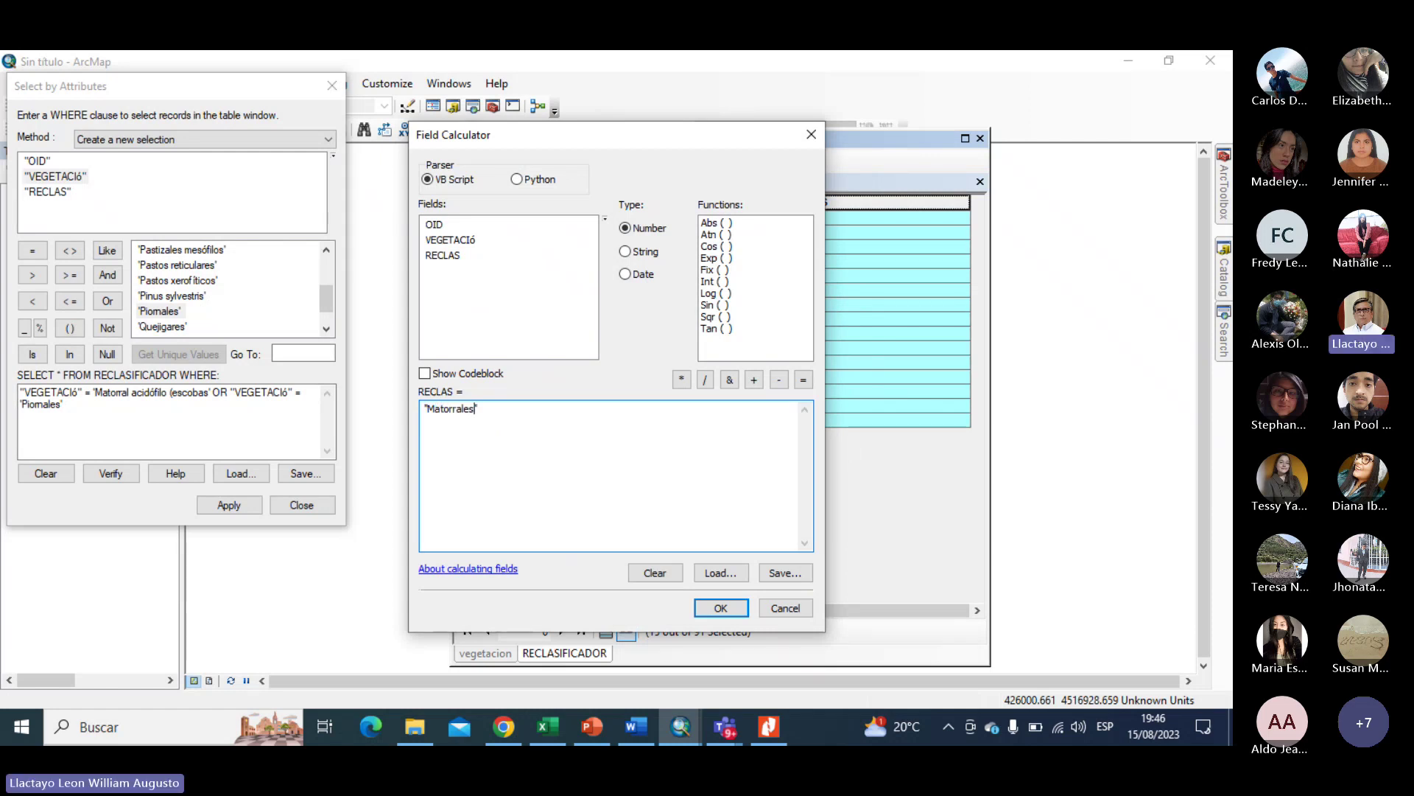
left_click(720, 606)
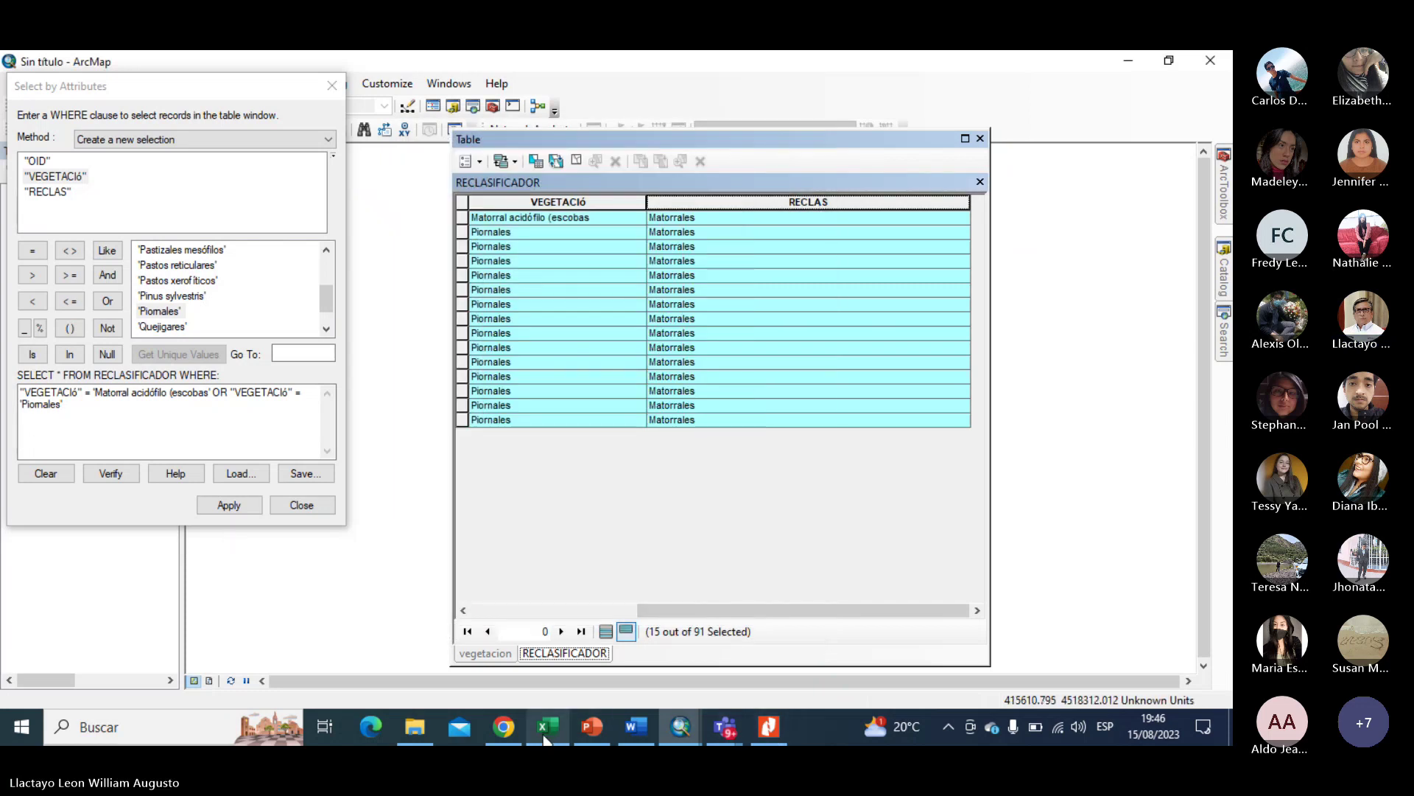
Switch to WhatsApp Web in Chrome and send the topmost chat "La información que estamos usando es una información generada por el Proyecto MapBiomas".
left_click(498, 733)
left_click(162, 341)
type("L")
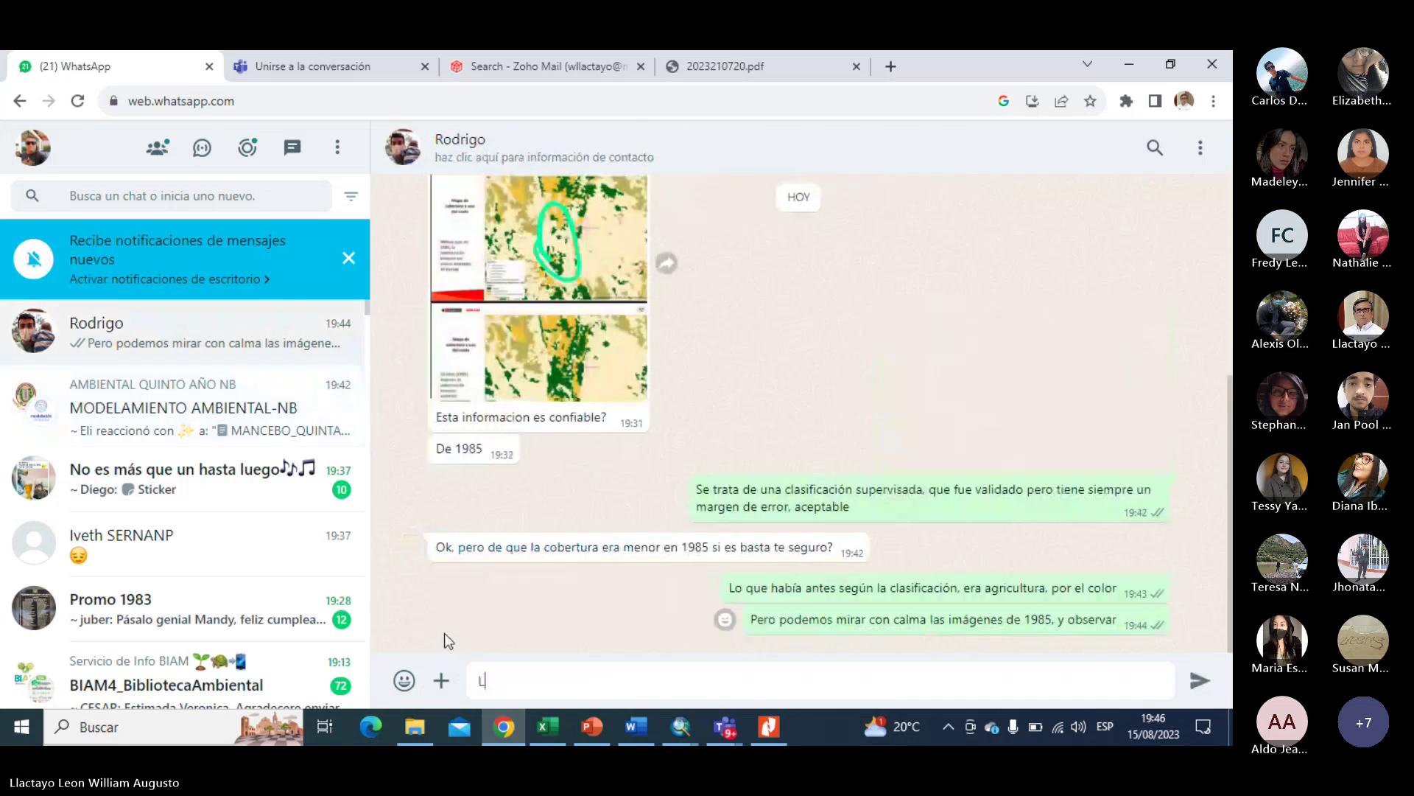
type("a informació")
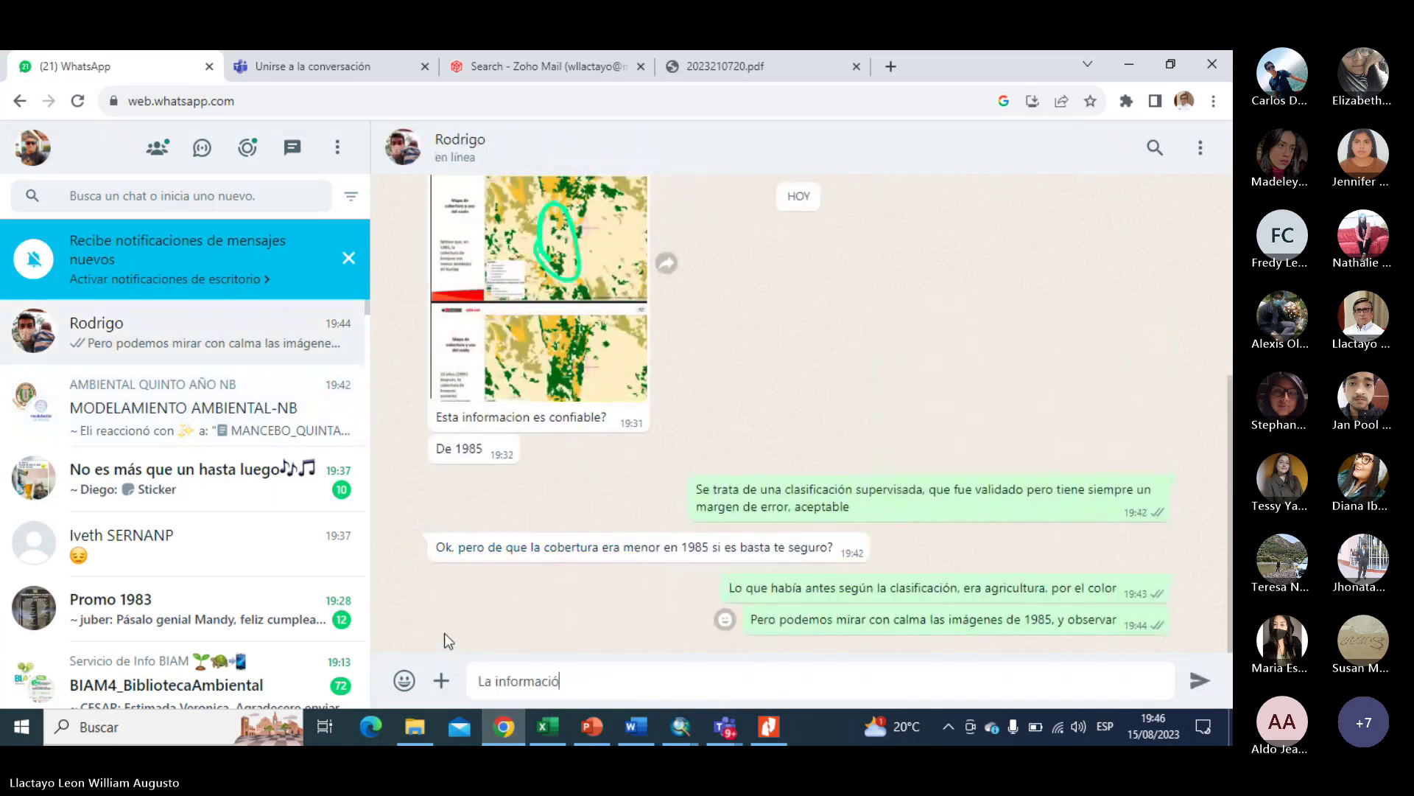
type("n que estamos us")
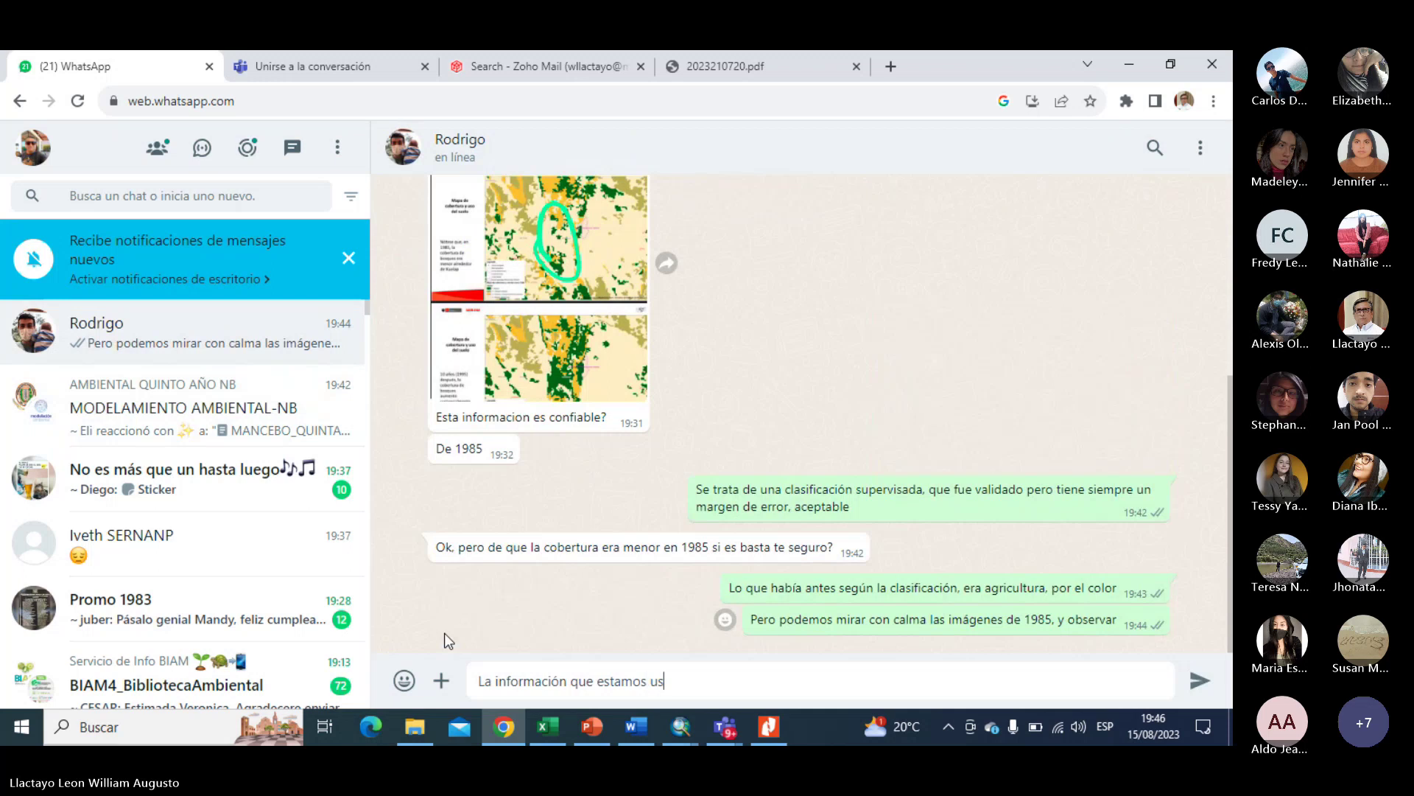
type("ando es una inform")
type("acion")
key("BackSpace")
key("BackSpace")
key("BackSpace")
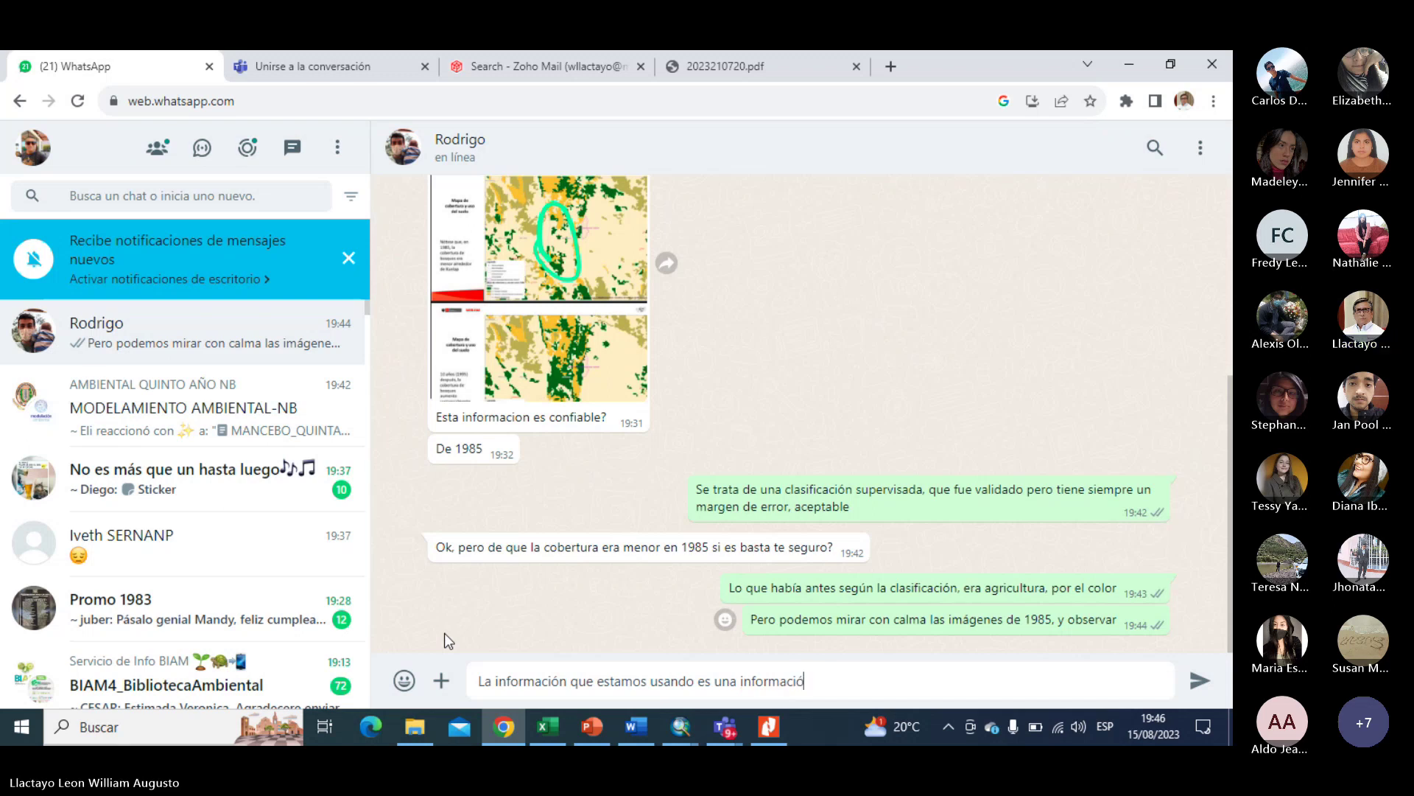
type("ión generado")
key("BackSpace")
key("BackSpace")
type("a")
key("BackSpace")
type("da por el Proyec")
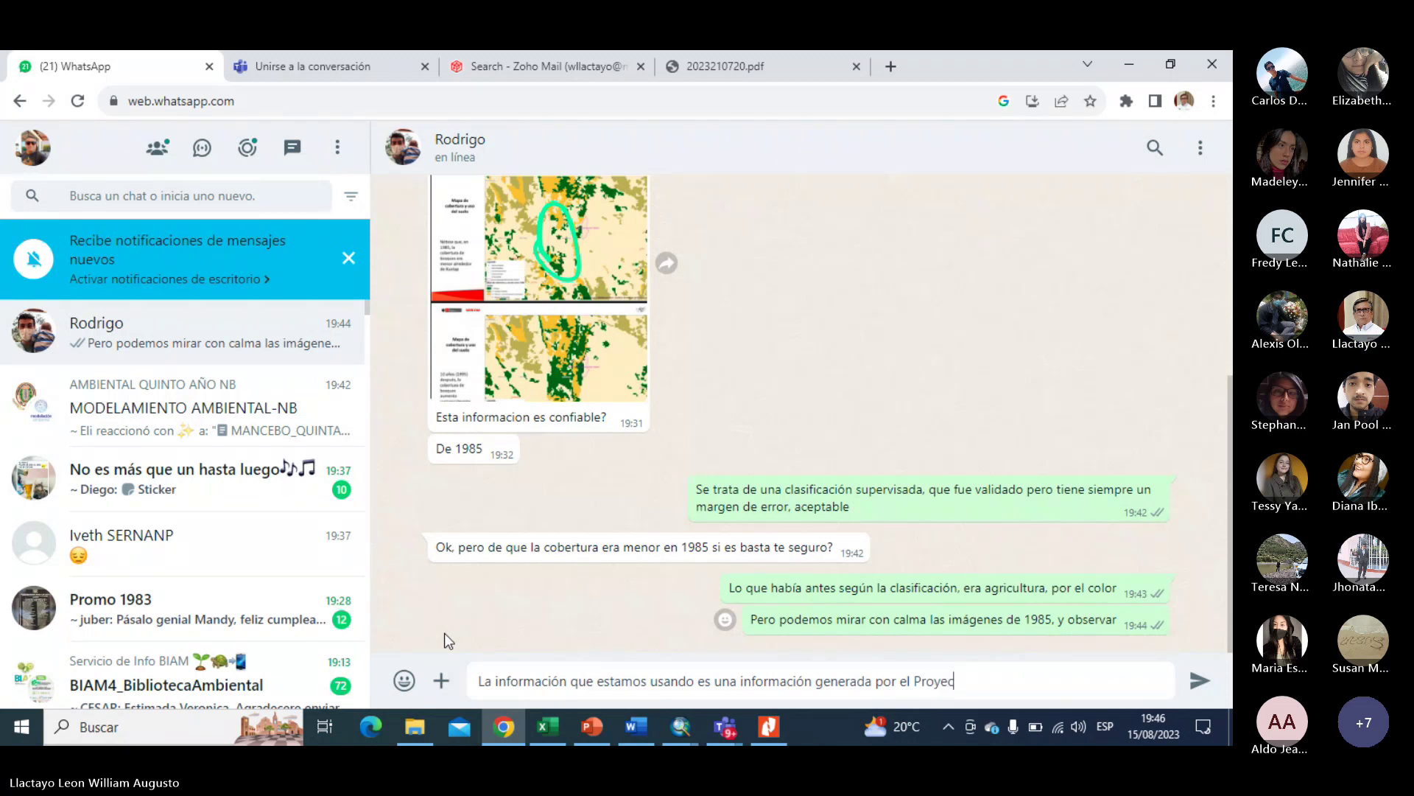
type("to MapBi")
key("Return")
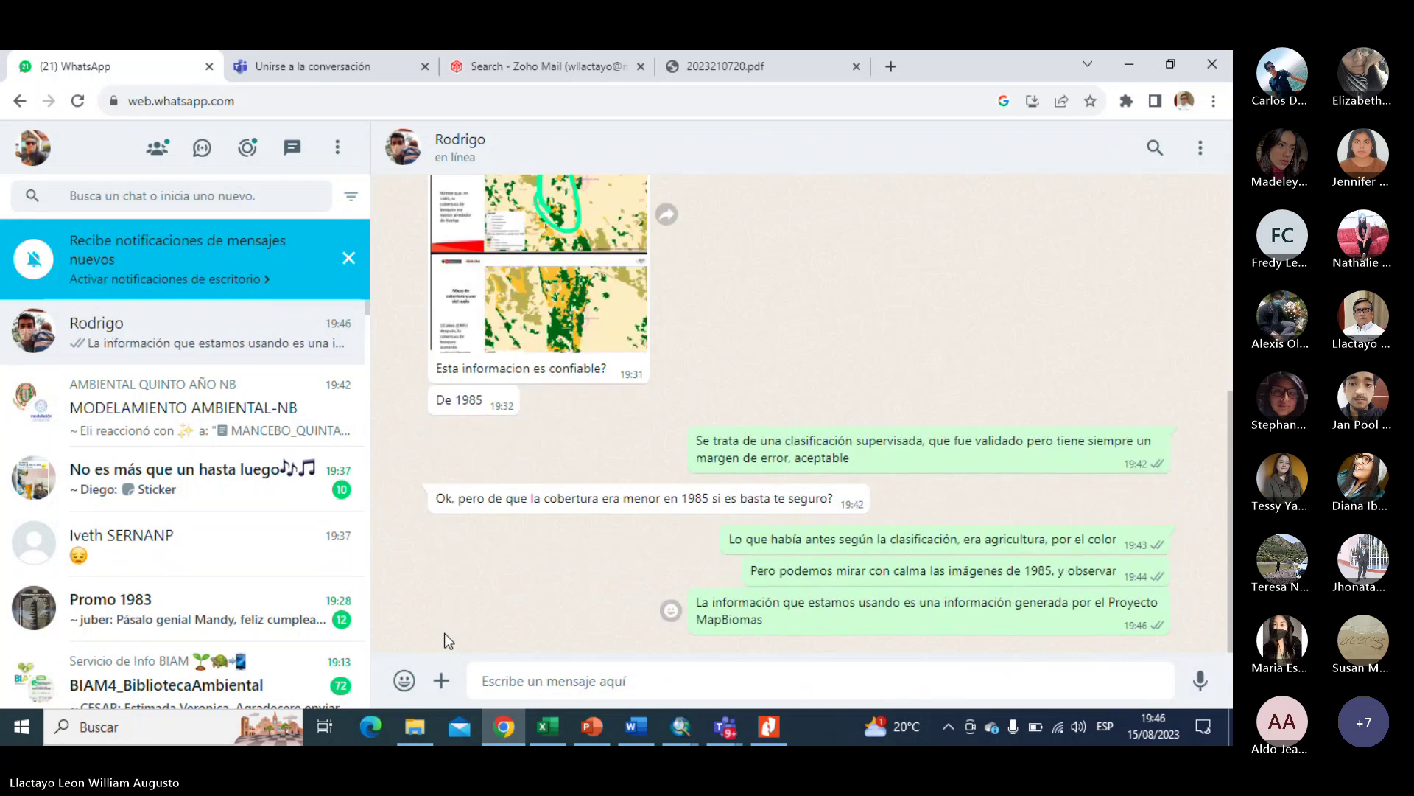
Send the follow-up message "por si acaso esa es la fuente" in the same chat.
type("por si aca")
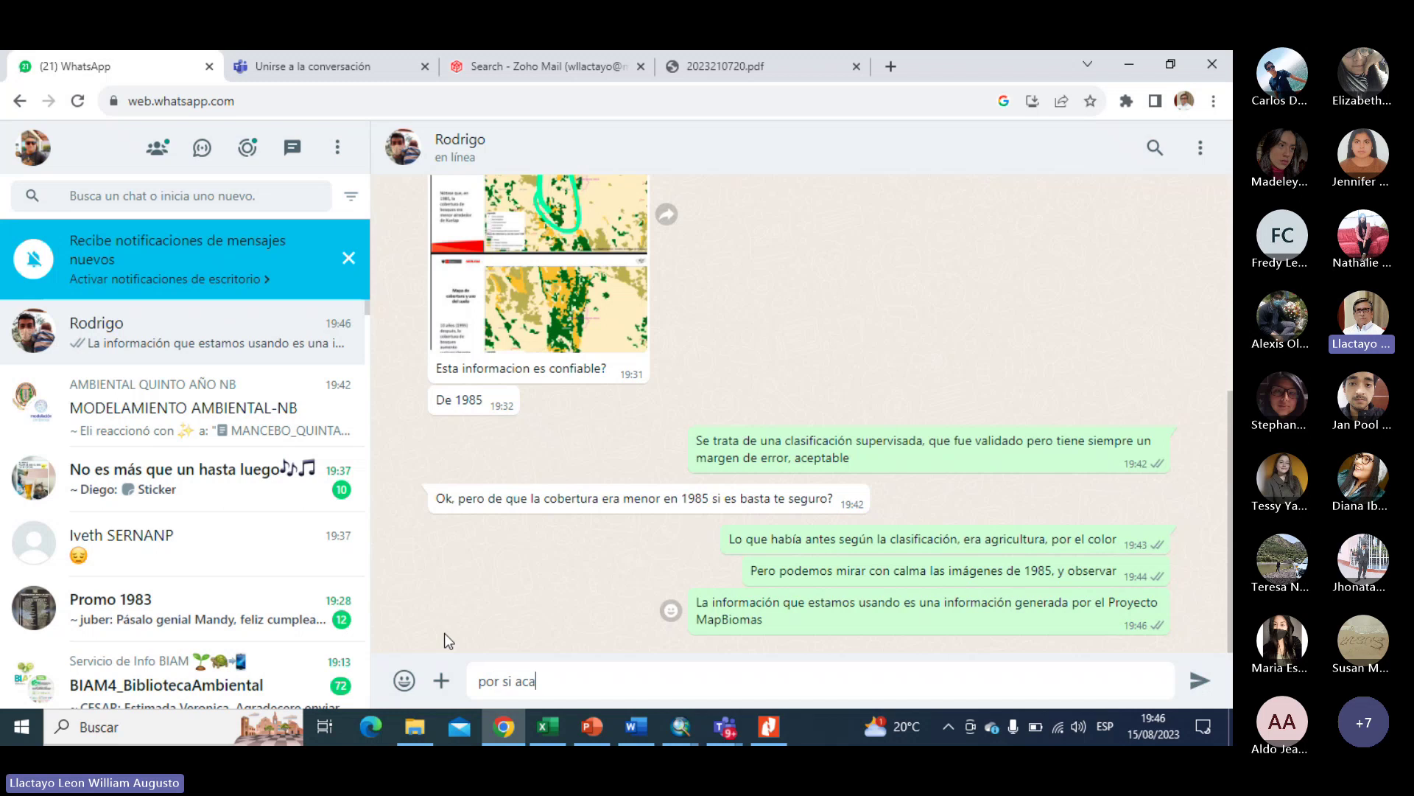
key("BackSpace")
type("aso esa es la ")
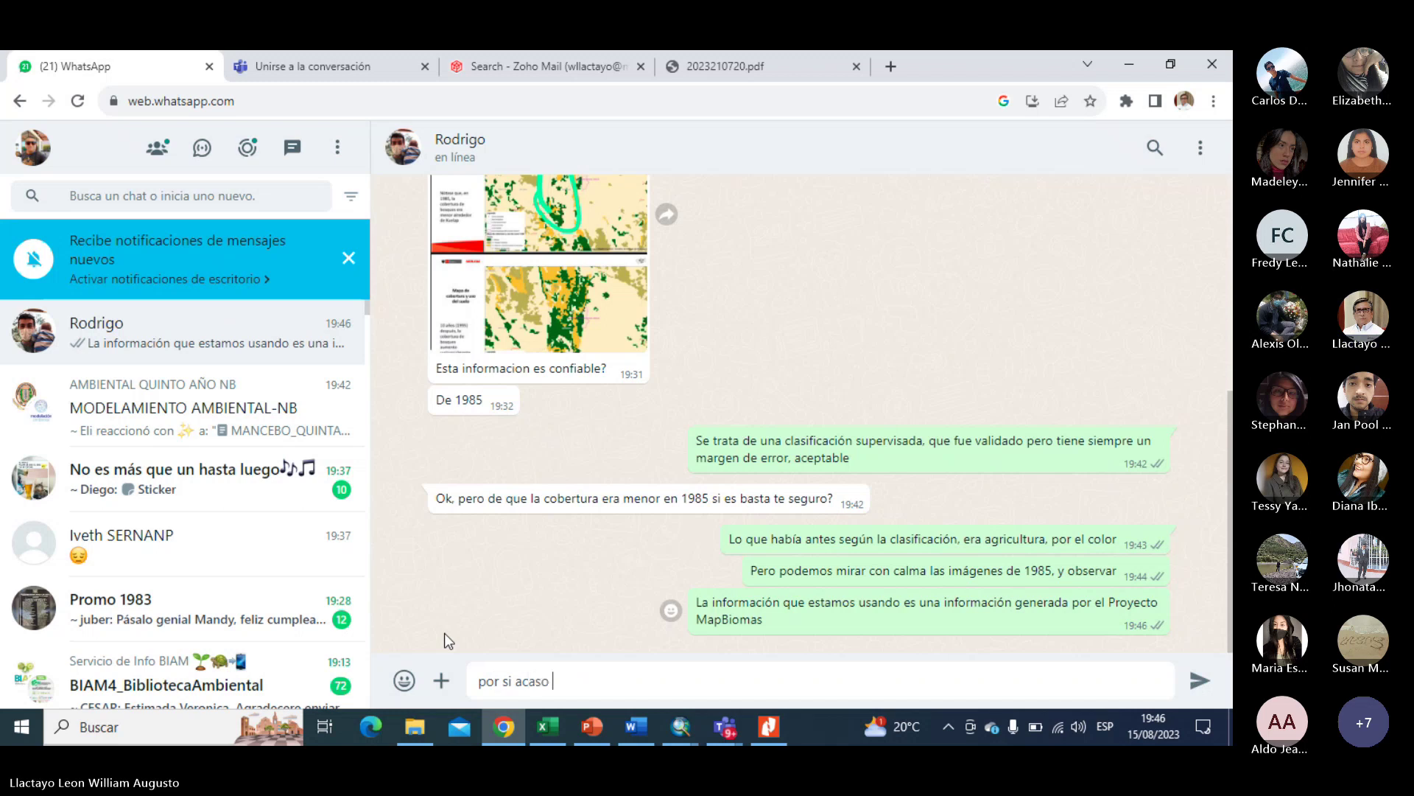
type("fuente")
key("Return")
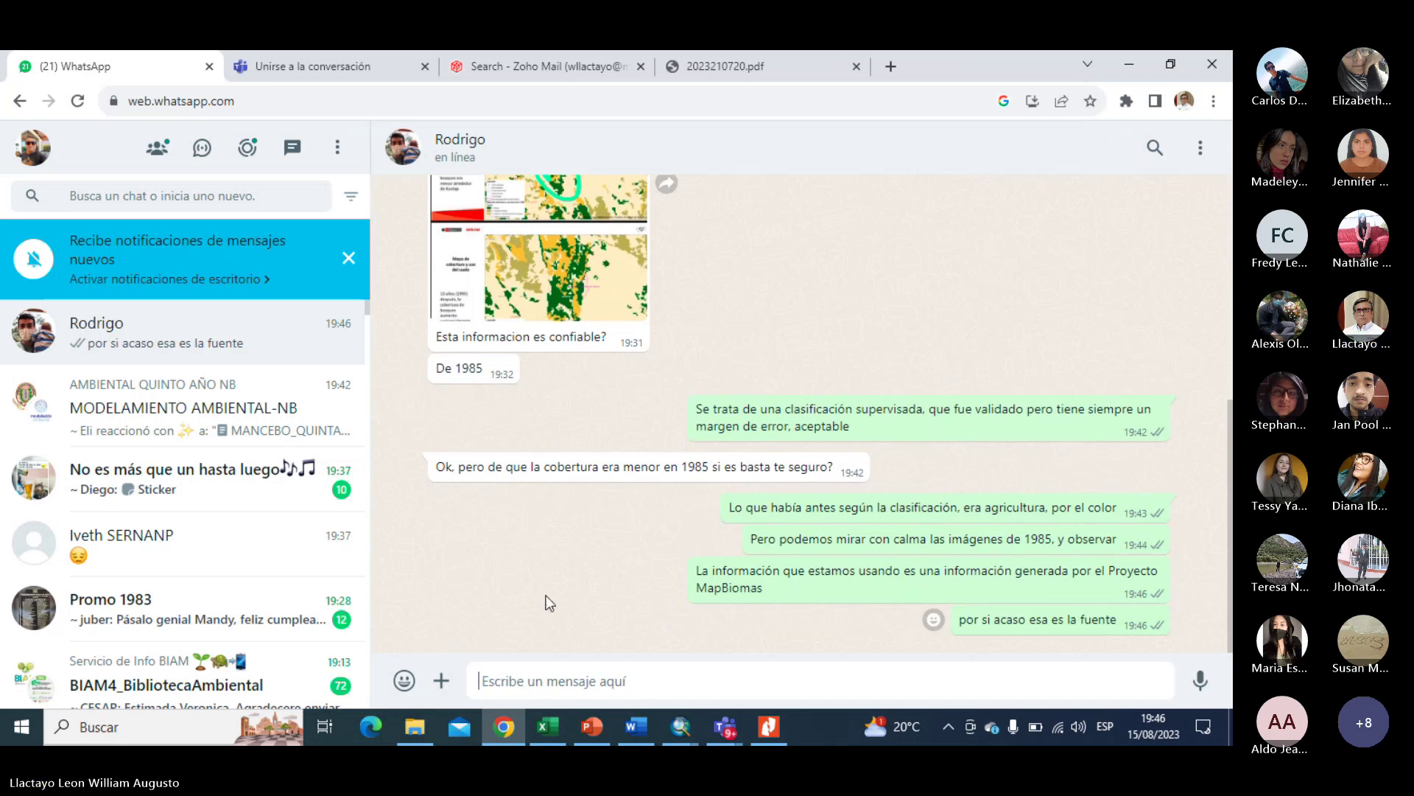
Return to ArcMap, clear the Matorral and Piornales query, applying it empty, and check the remaining classes in the PDF's classification table.
key("alt+Tab")
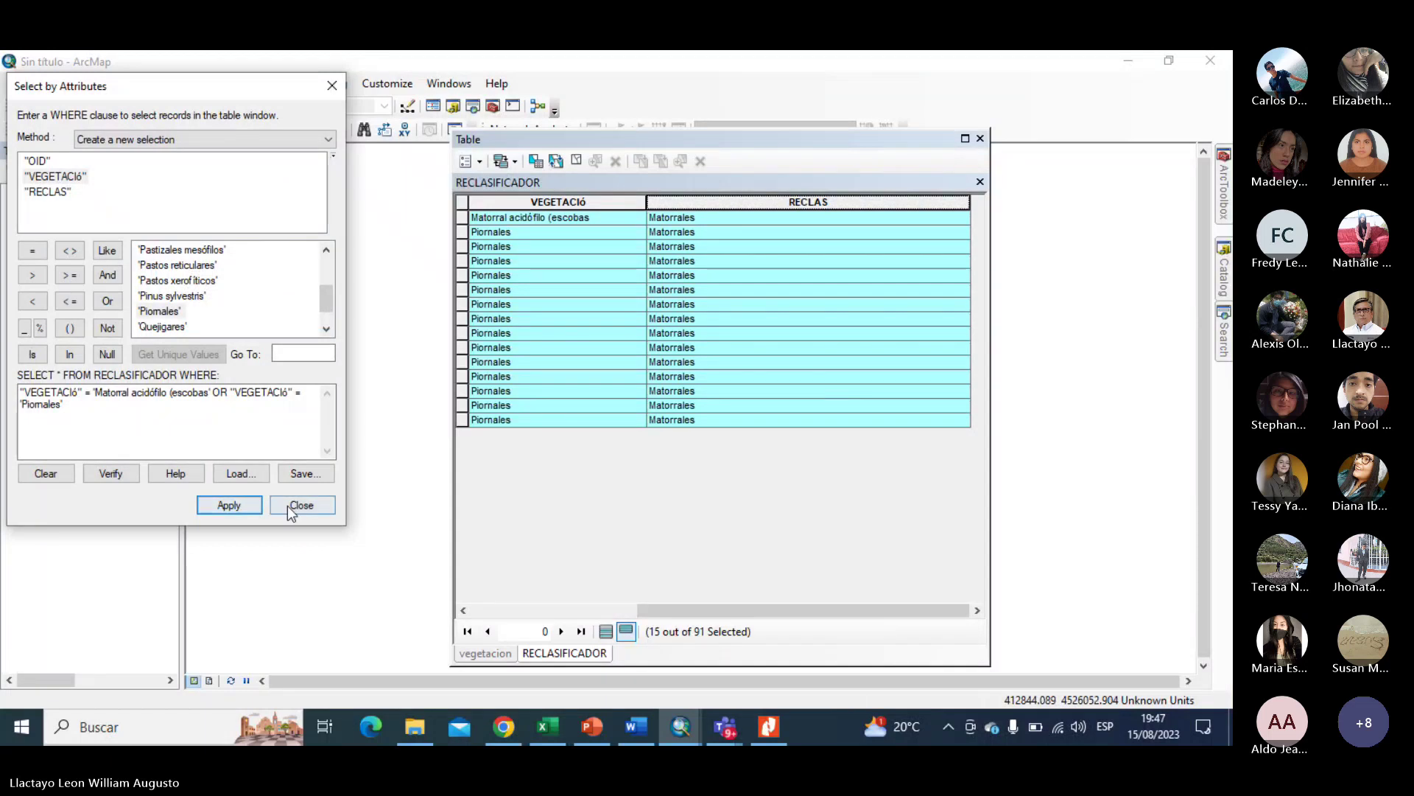
left_click(48, 473)
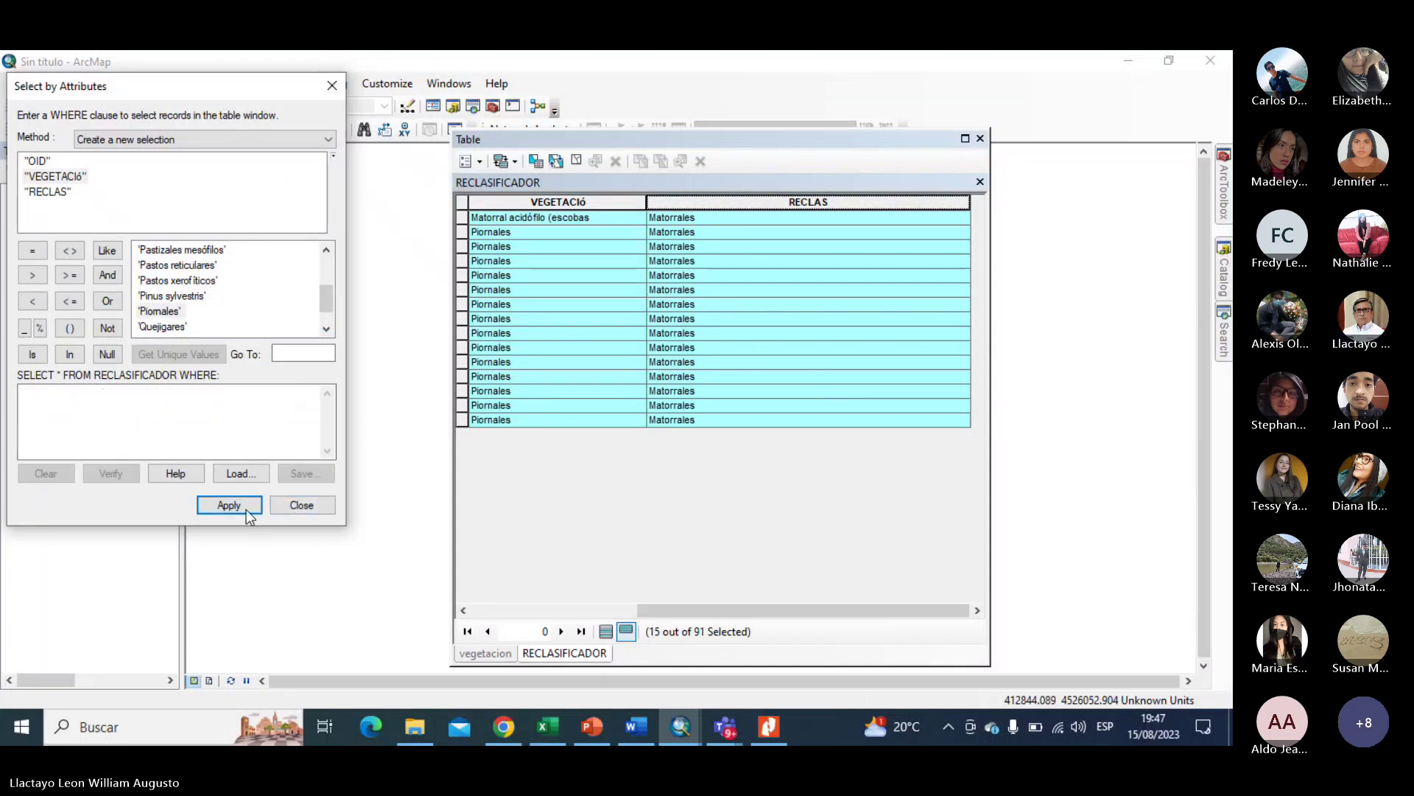
left_click(247, 512)
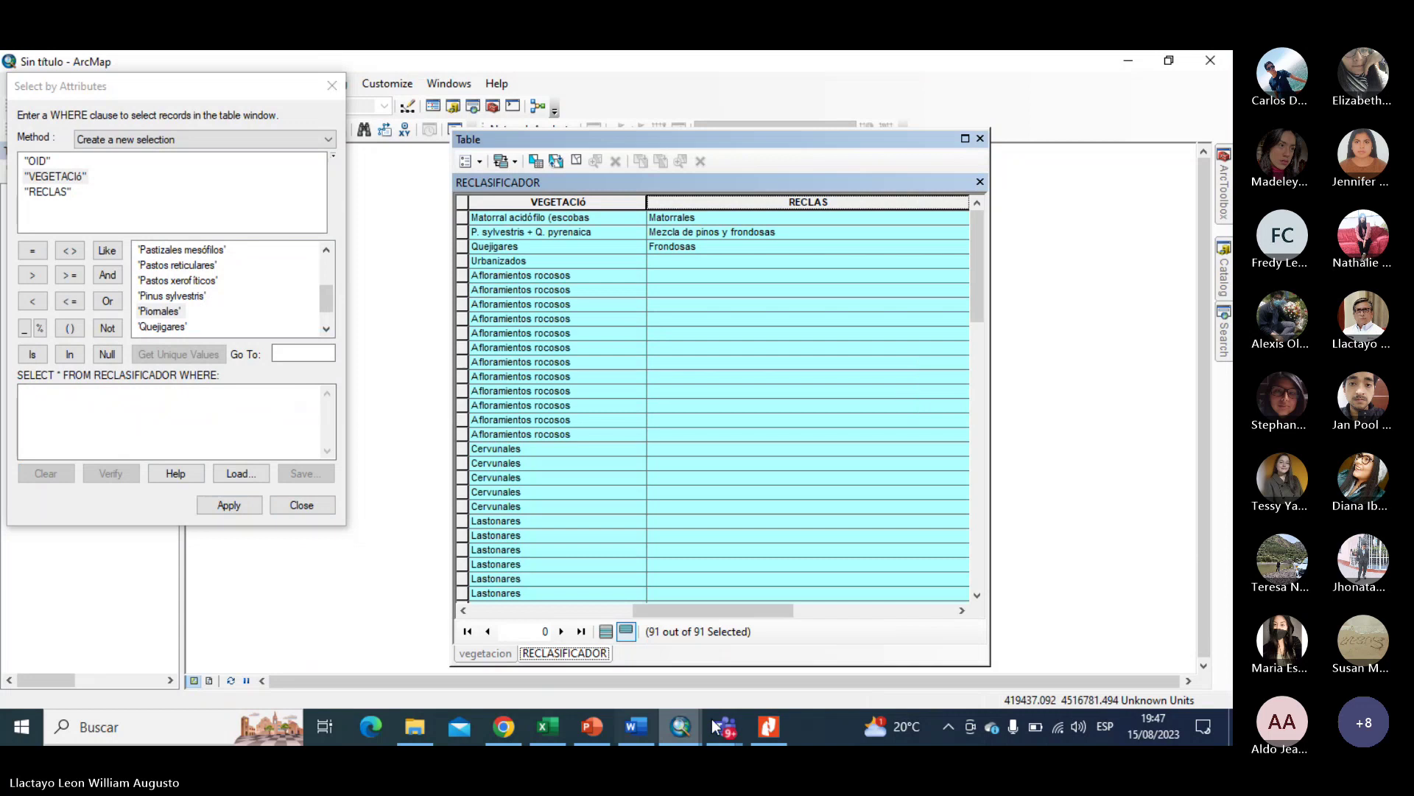
left_click(766, 728)
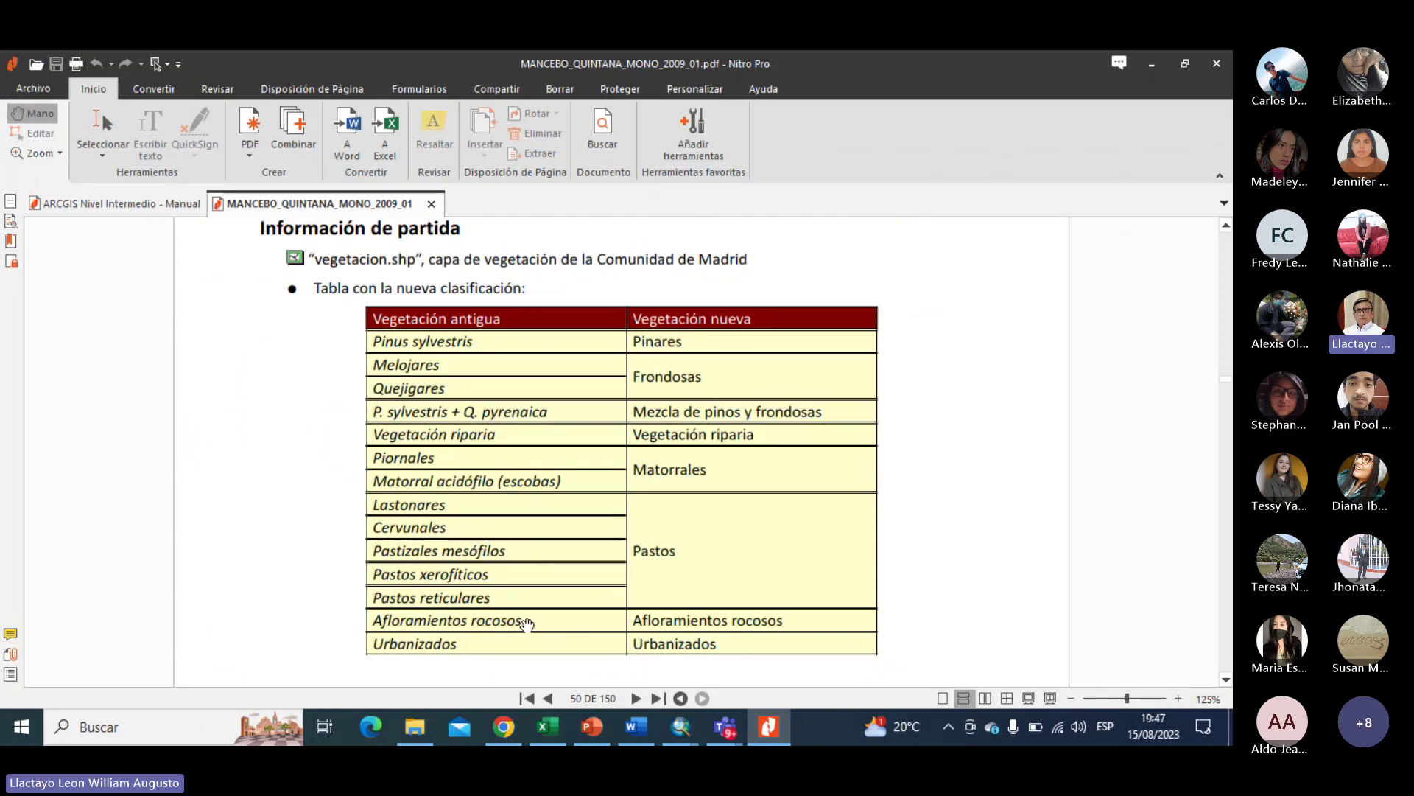
mouse_move(683, 732)
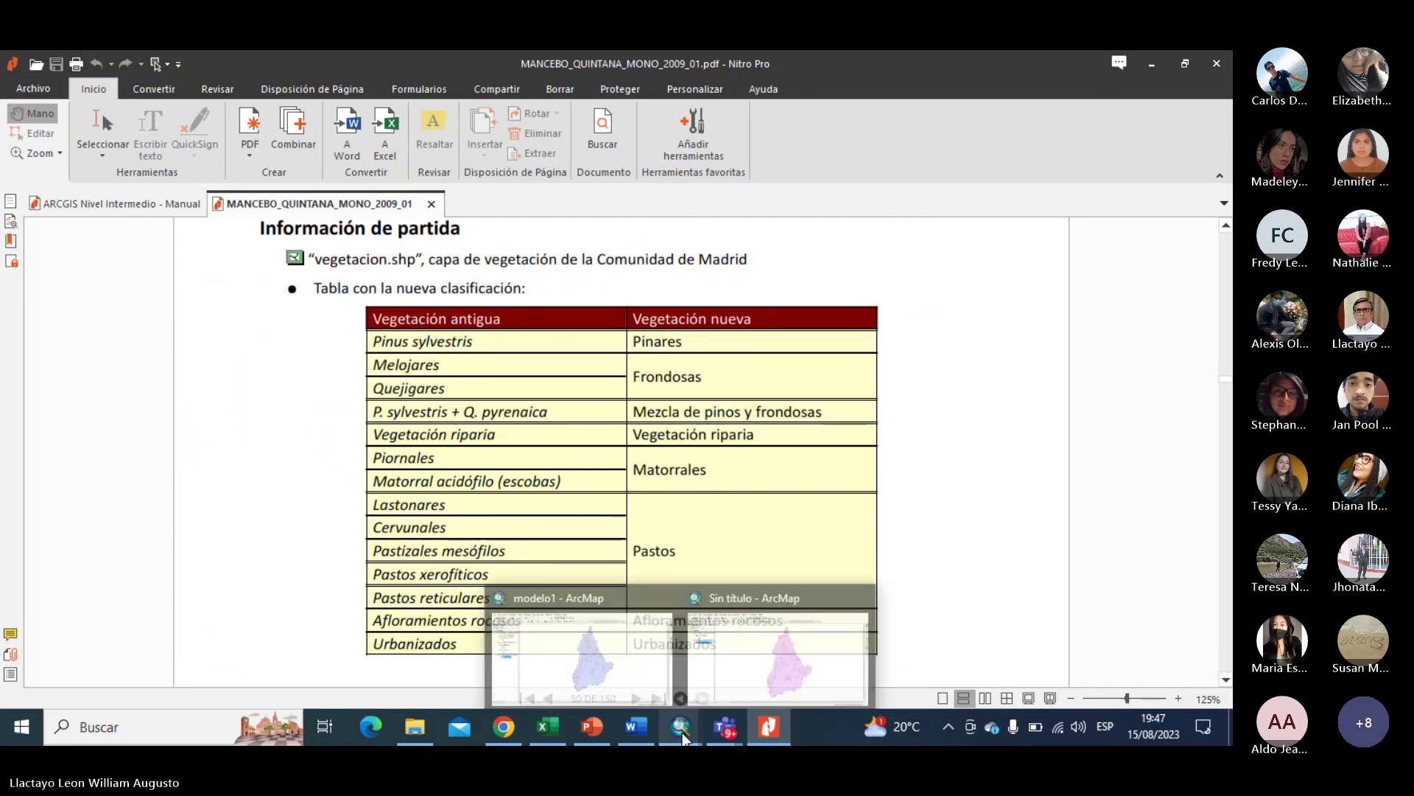
left_click(736, 665)
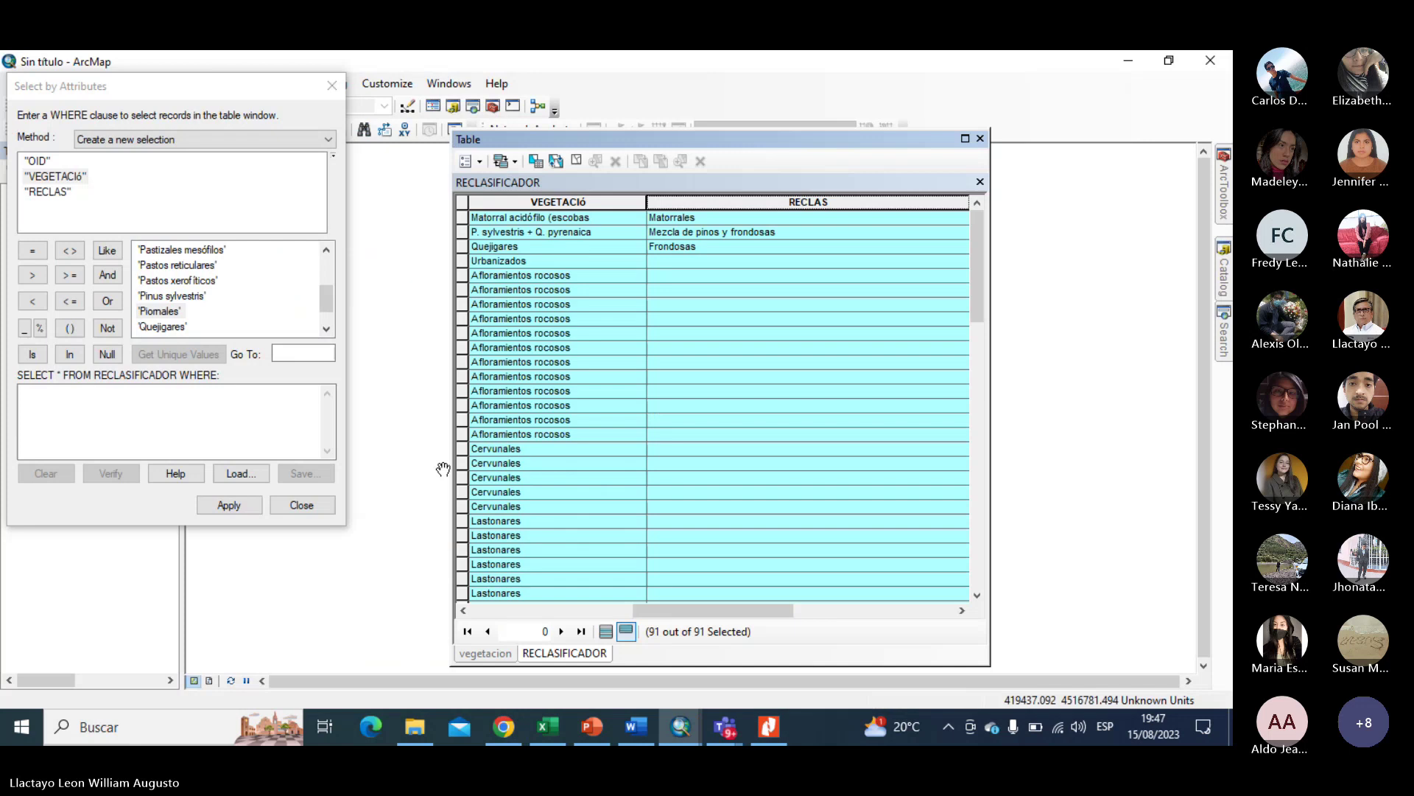
Select the records with the query "VEGETACIó" = 'Afloramientos rocosos'.
double_click(53, 176)
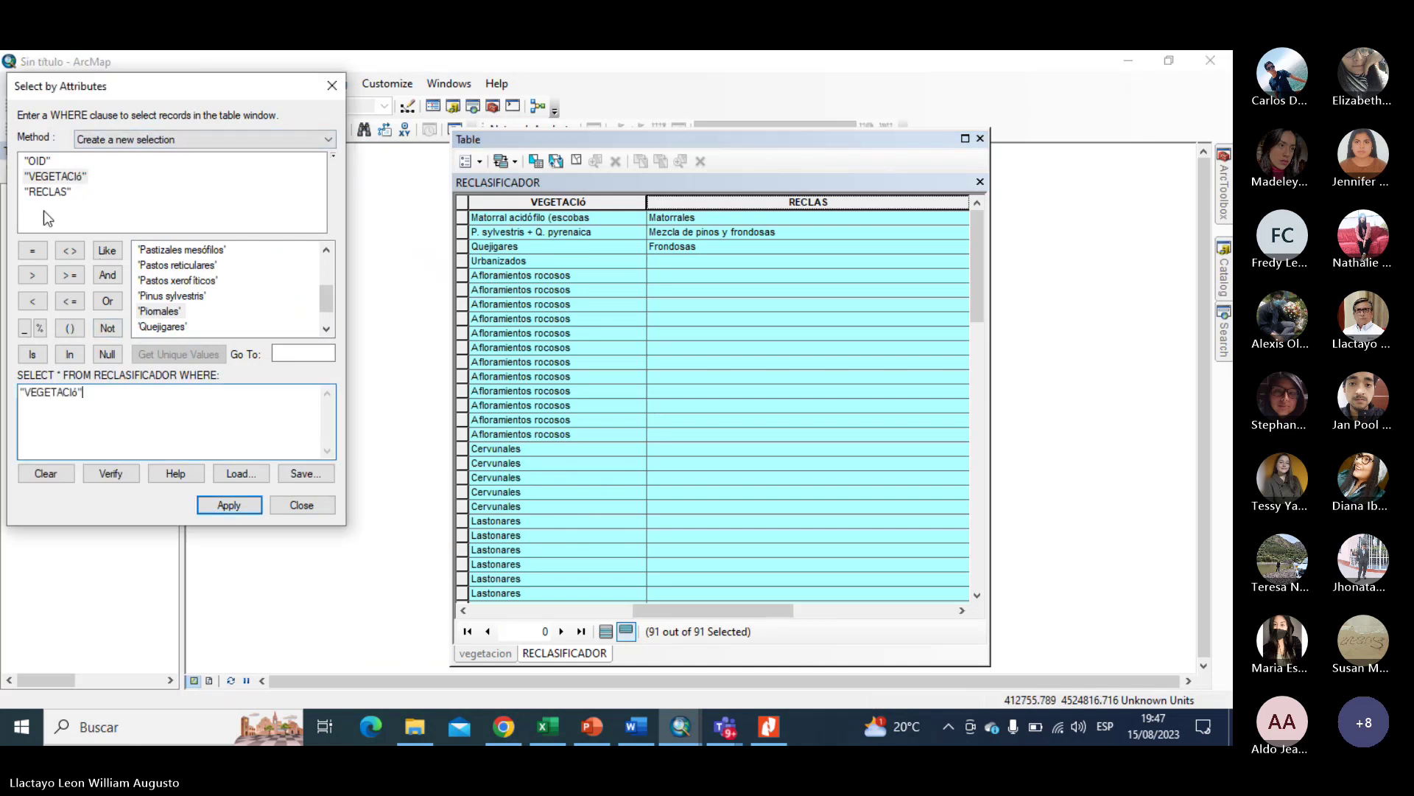
left_click(32, 251)
scroll(230, 308, "down", 1)
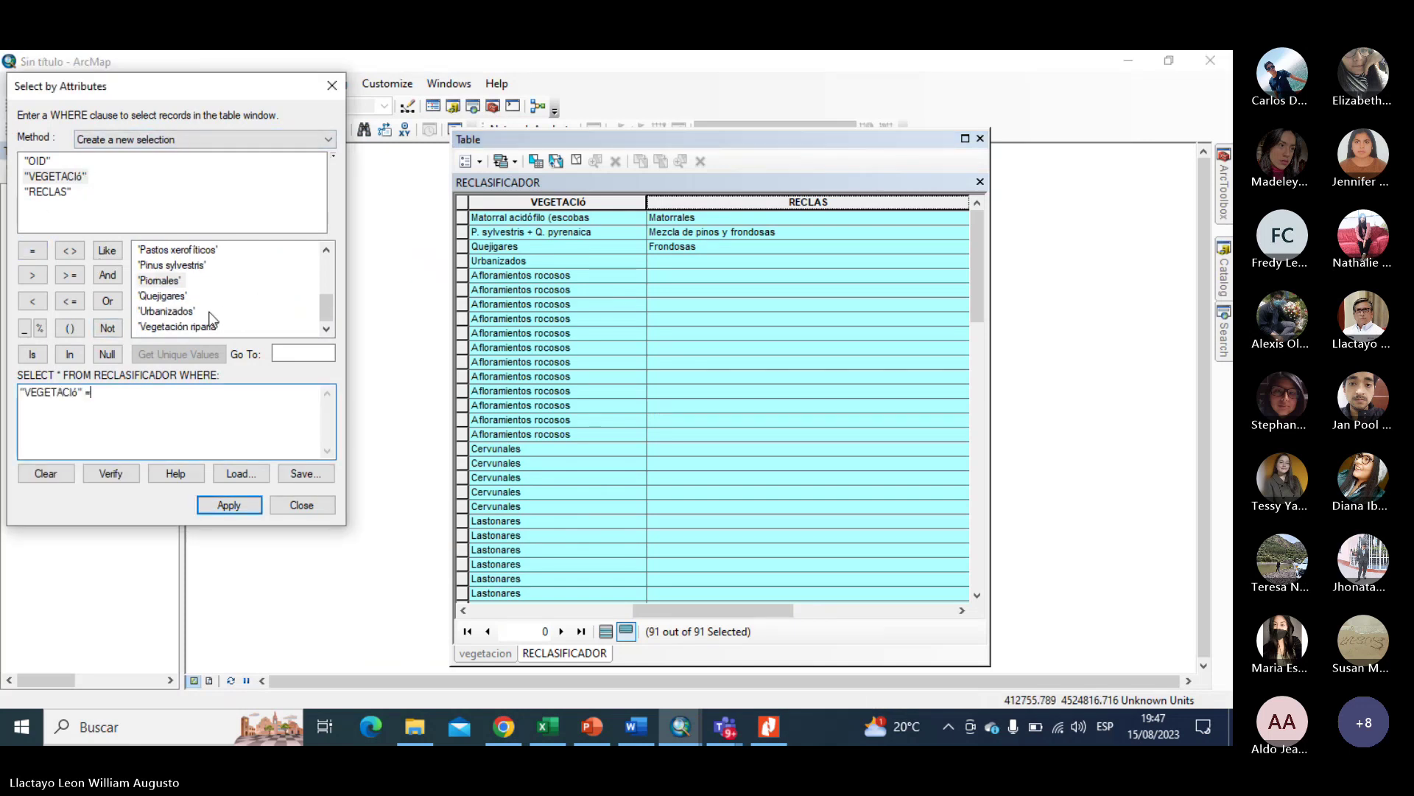
scroll(170, 279, "up", 3)
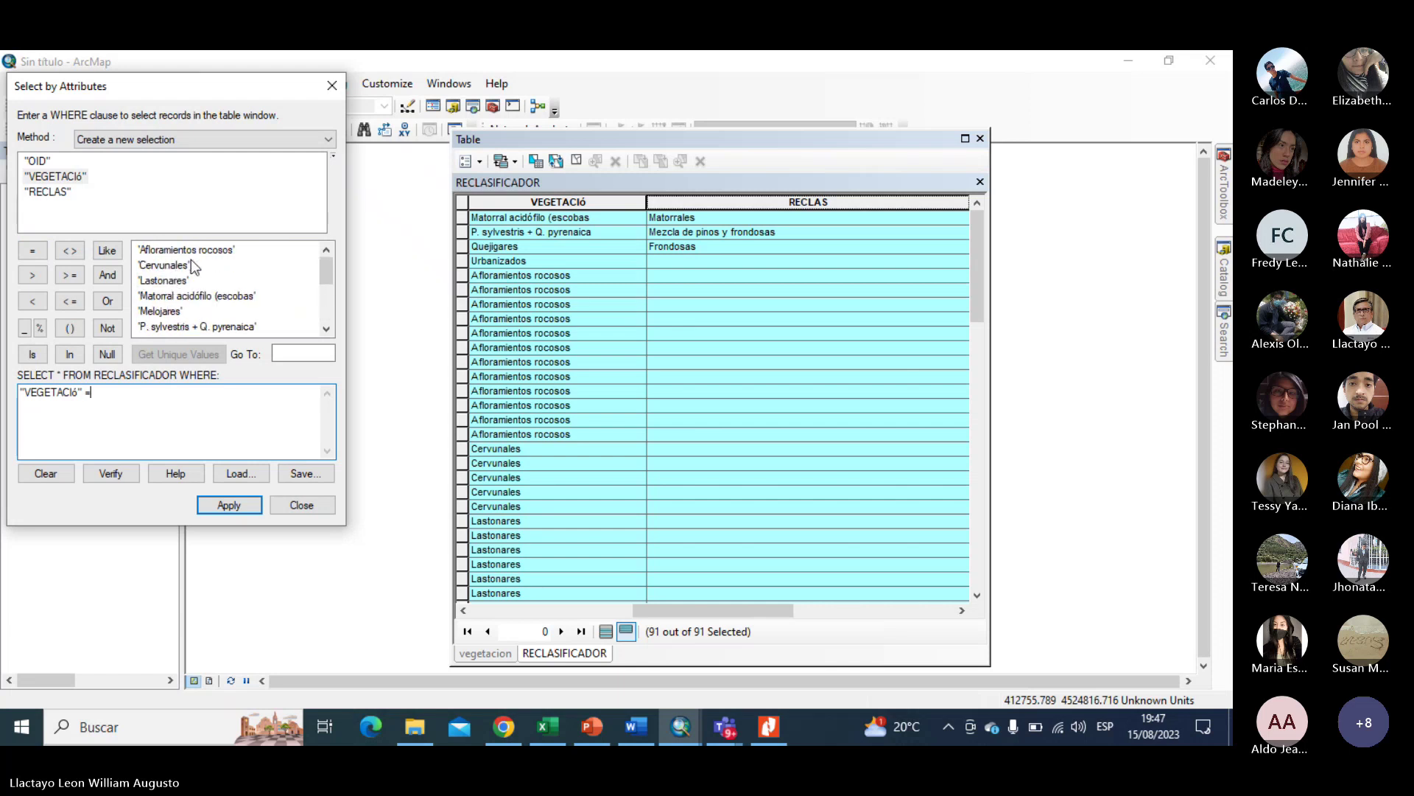
double_click(195, 250)
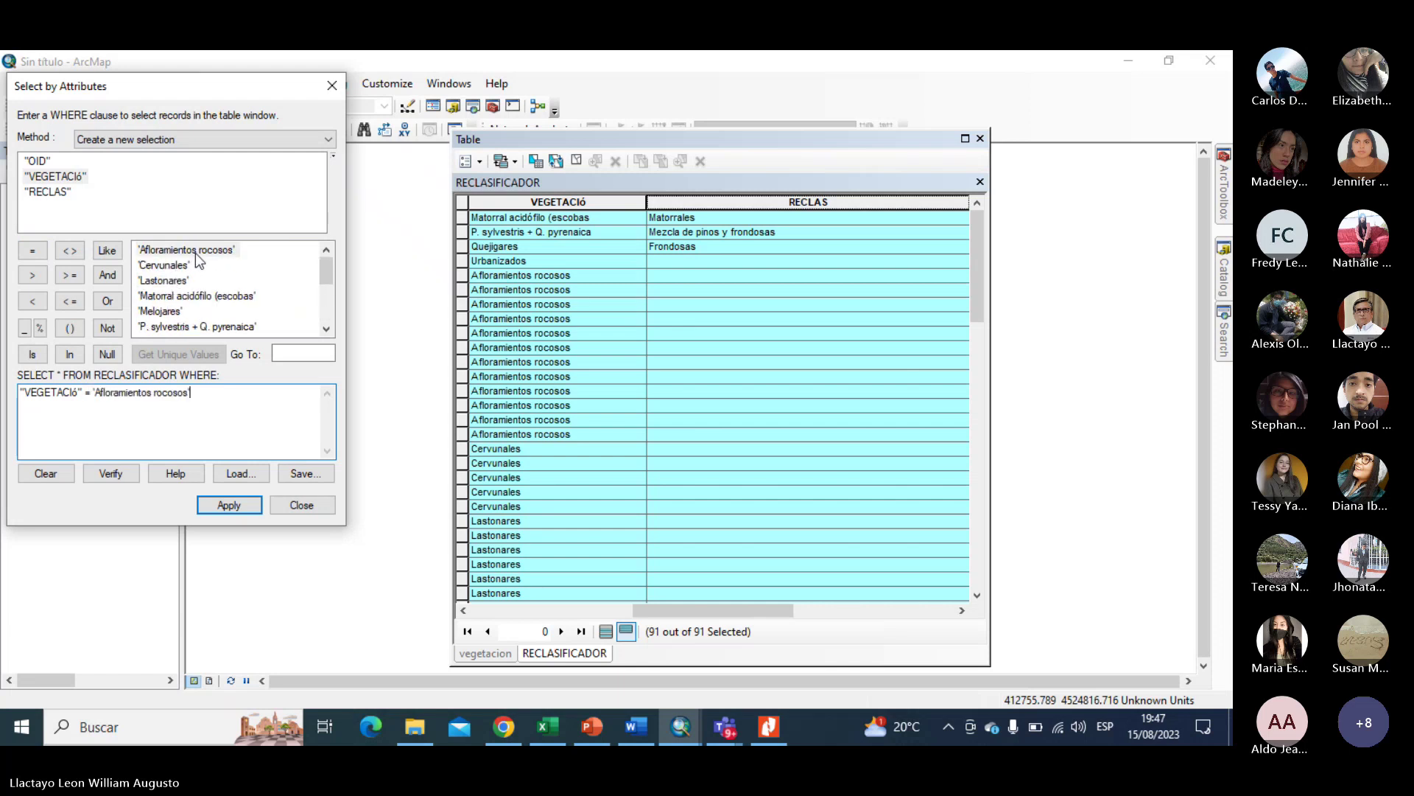
left_click(229, 506)
Calculate the RECLAS field of the selected records as "Afloramientos rocosos" with the Field Calculator.
right_click(705, 204)
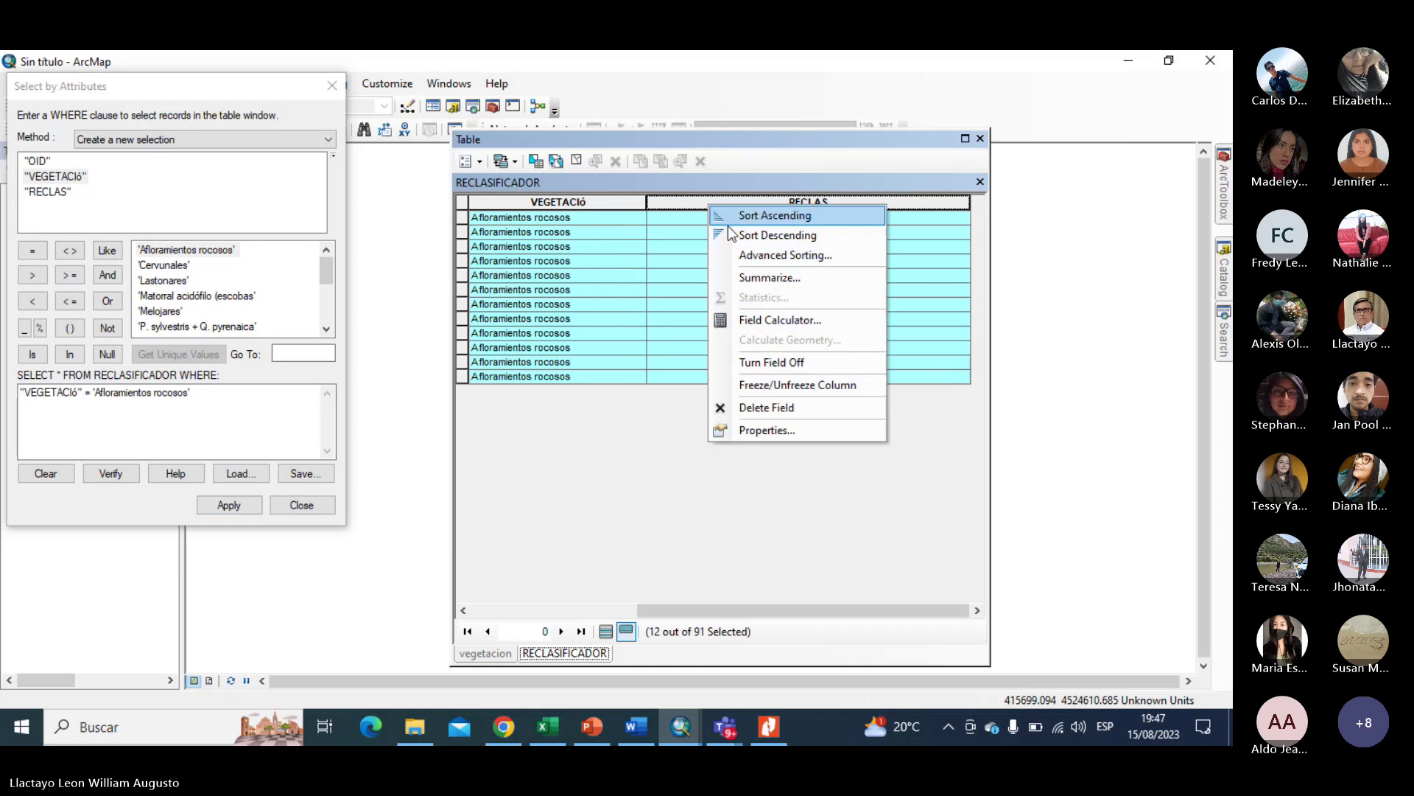
left_click(774, 319)
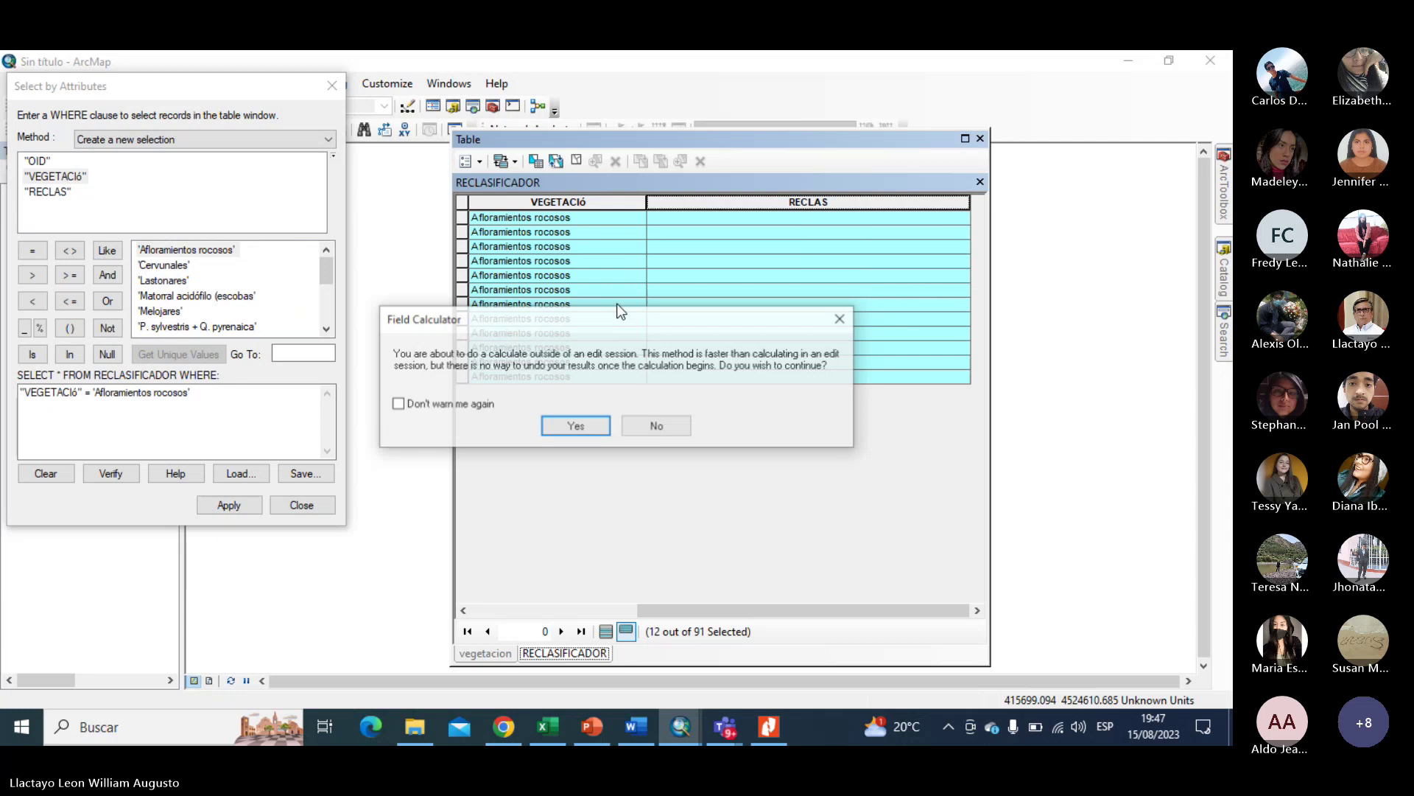
left_click_drag(464, 414, 431, 415)
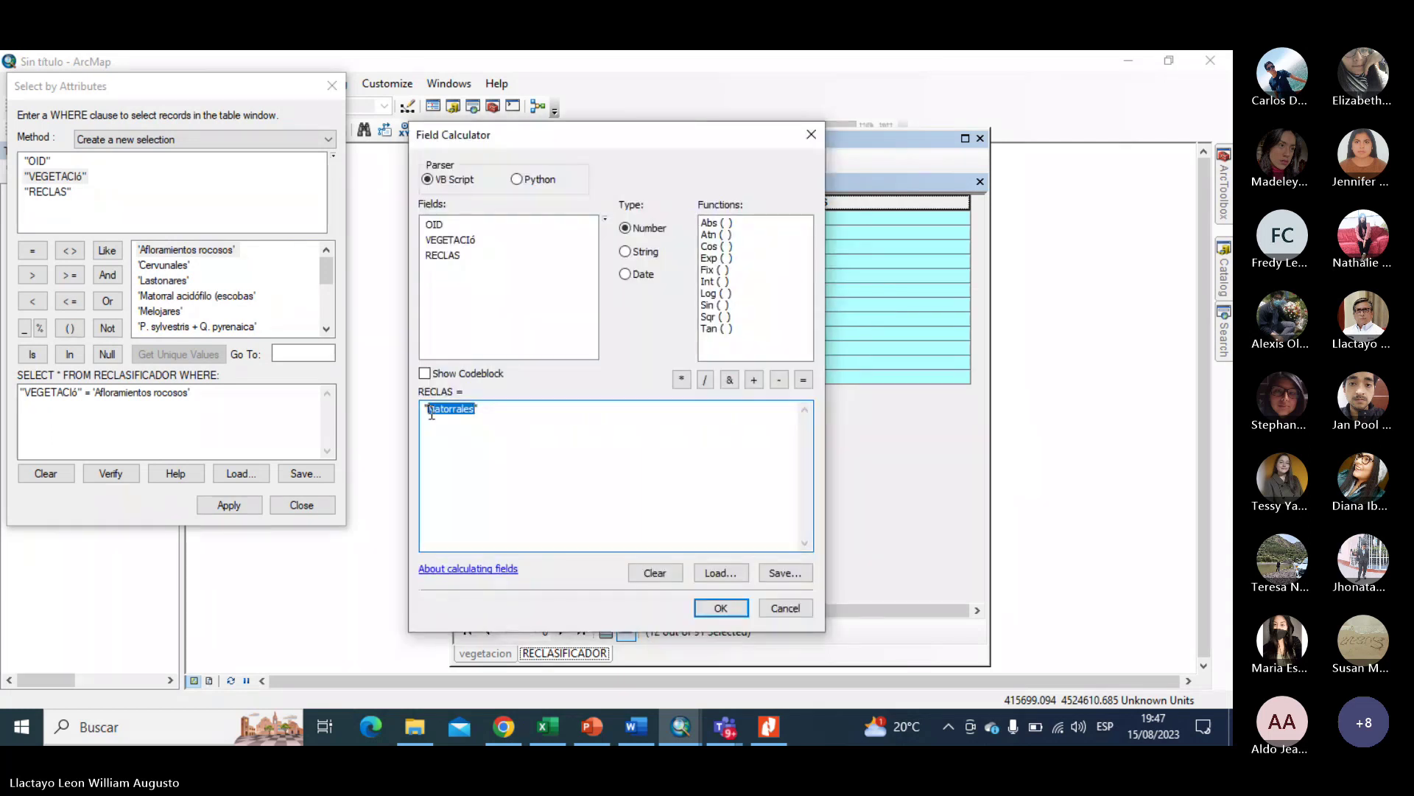
type("Aflora")
type("mientos rocosos")
left_click(706, 603)
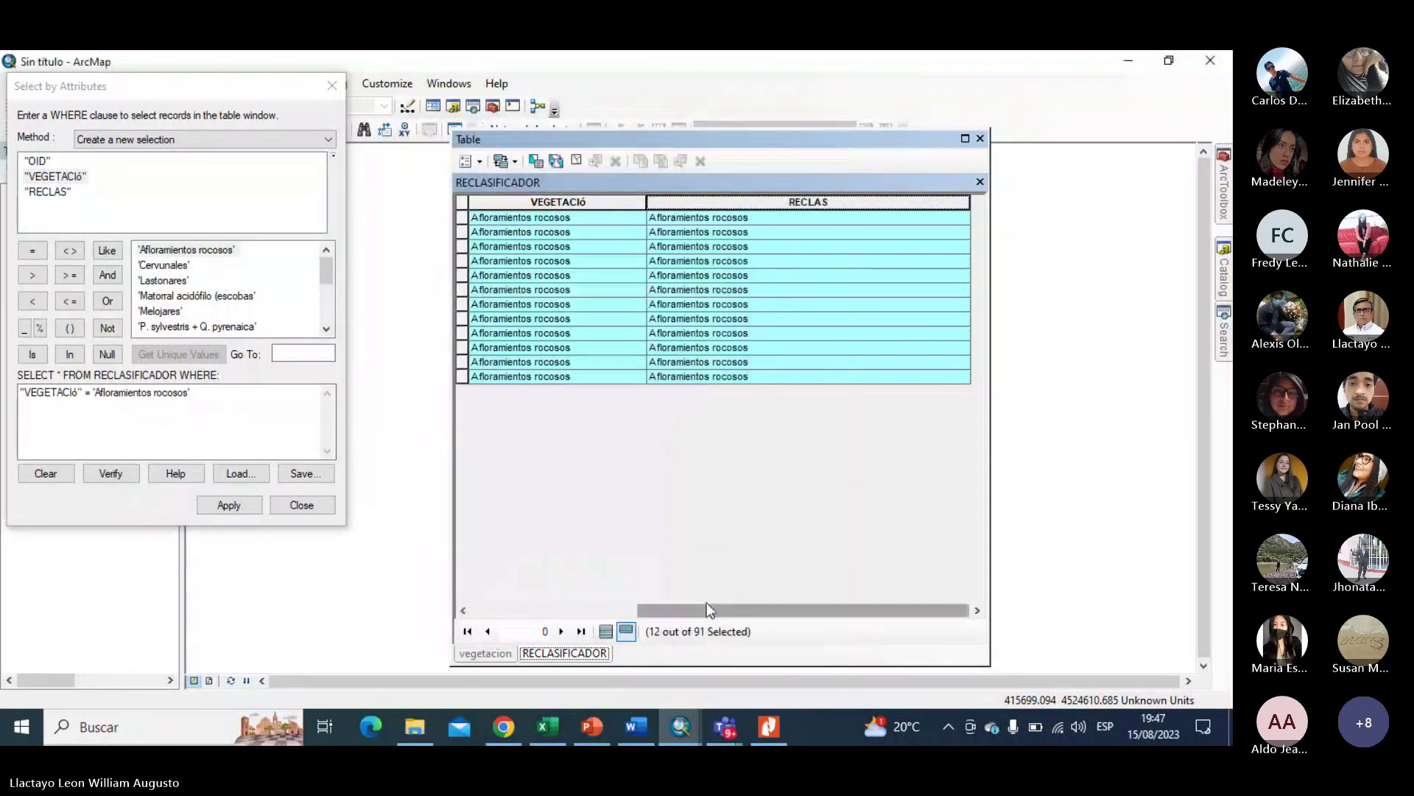
Clear the rocky outcrop query, applying it empty, and check the next class in the PDF's classification table.
left_click(46, 473)
left_click(229, 505)
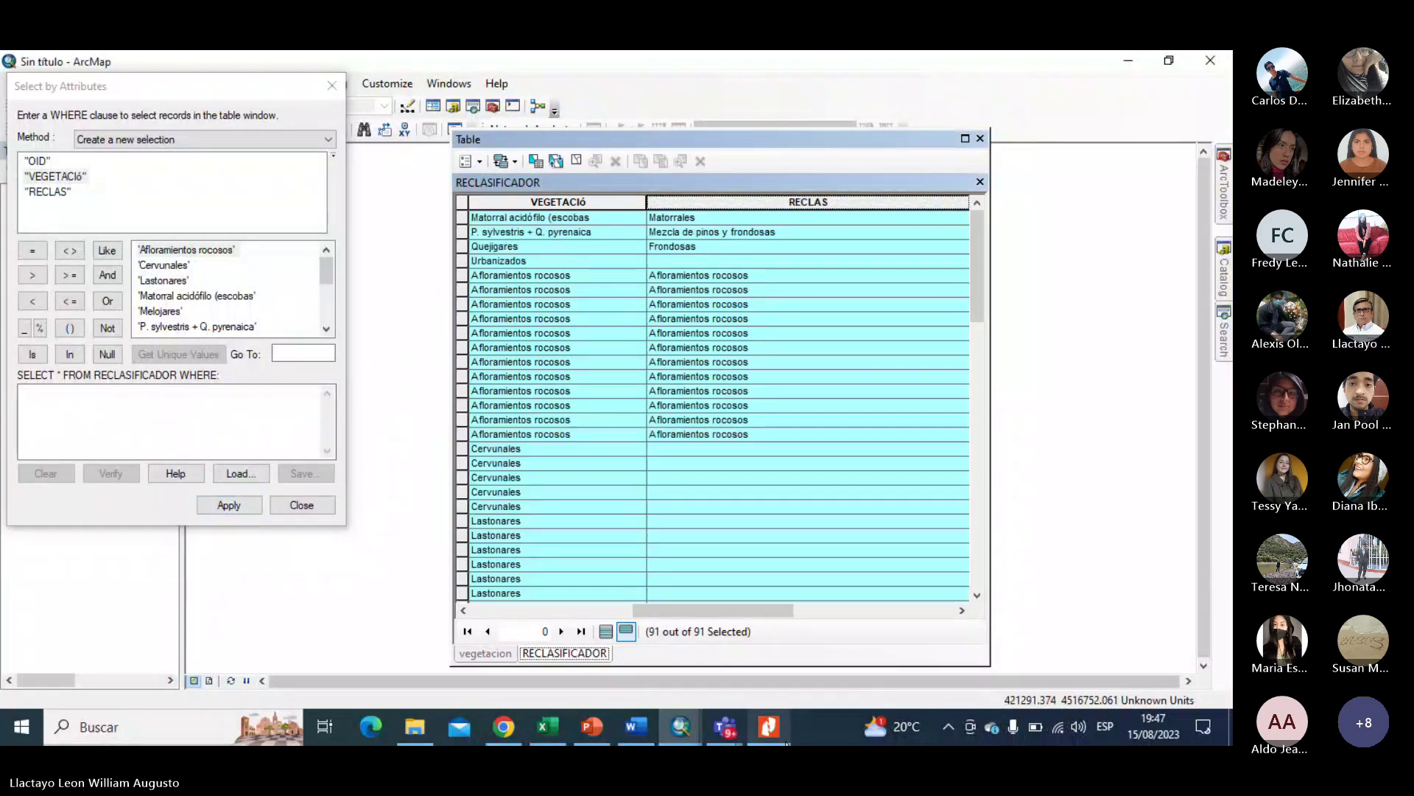
left_click(770, 726)
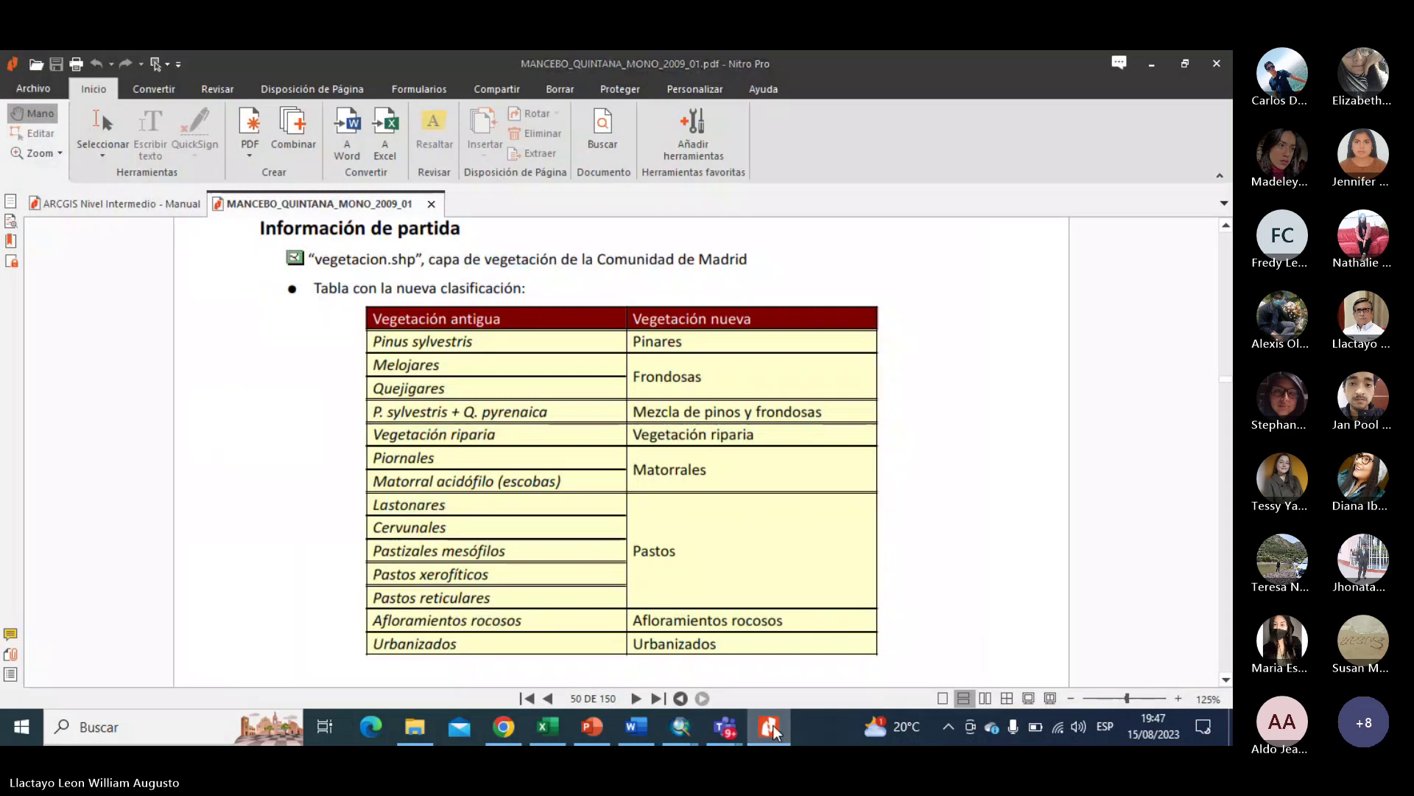
left_click(772, 725)
Select the urbanized record with the query "VEGETACIó" = 'Urbanizados'.
scroll(233, 302, "down", 2)
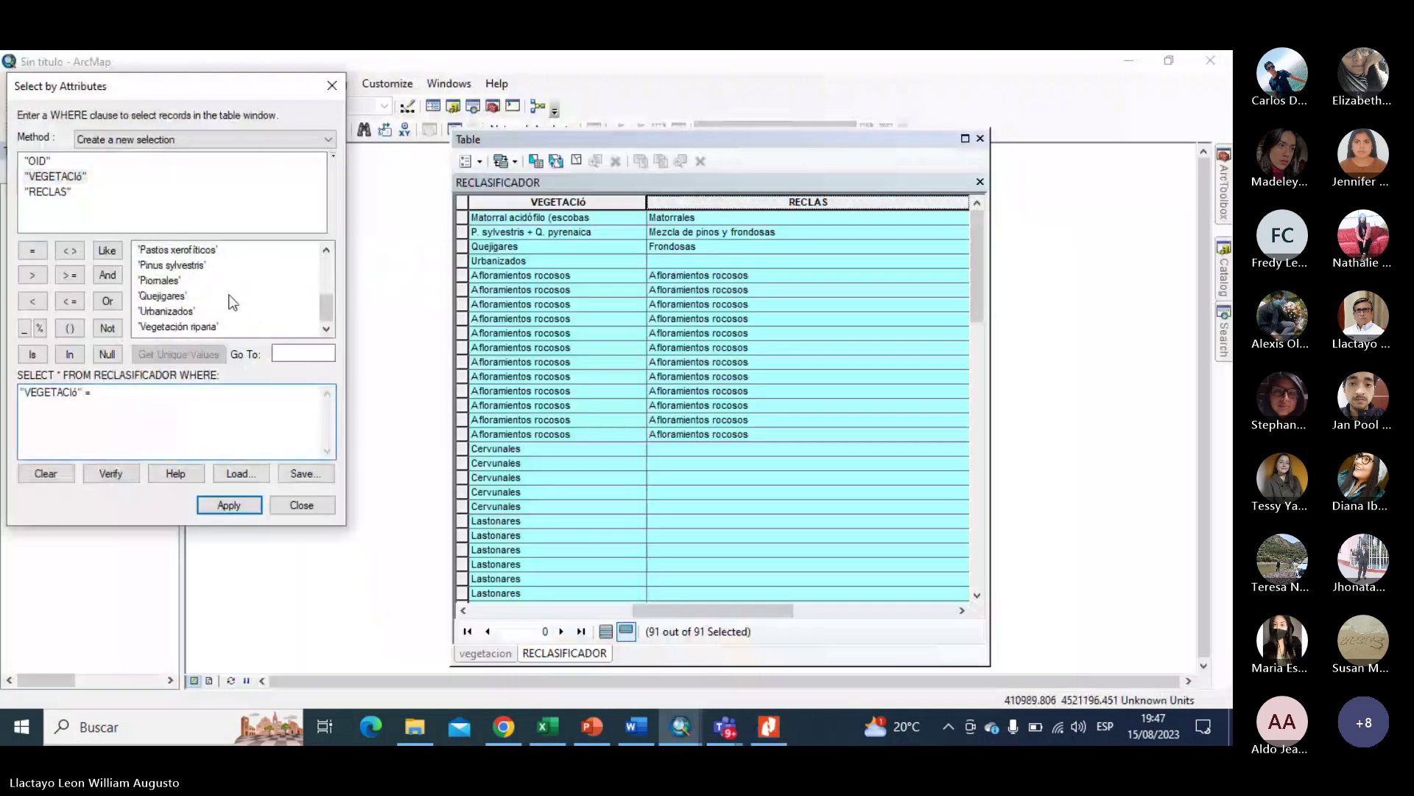
double_click(167, 311)
left_click(224, 506)
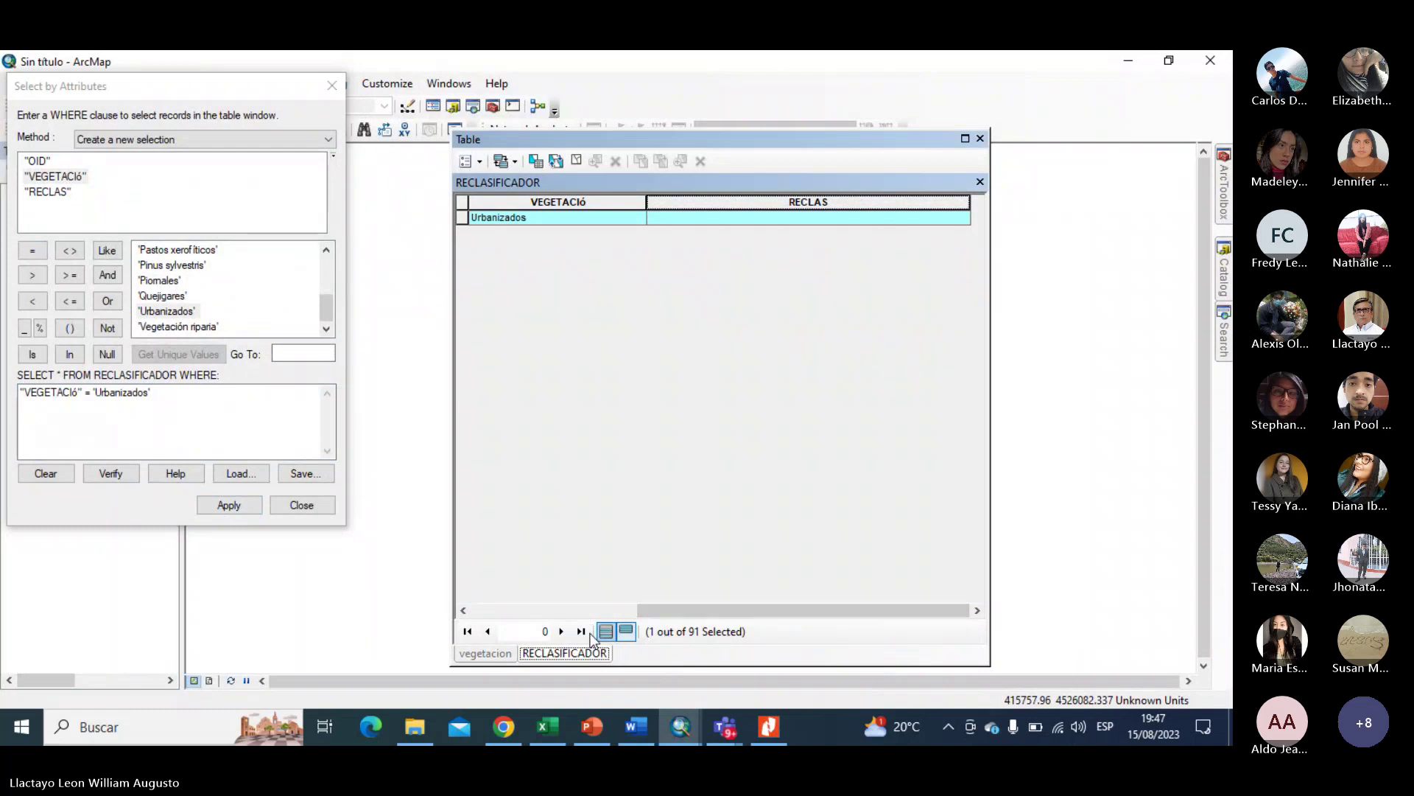
Calculate the RECLAS field of the selected urbanized record as "Urbanizados" with the Field Calculator.
right_click(699, 203)
left_click(740, 322)
left_click(586, 426)
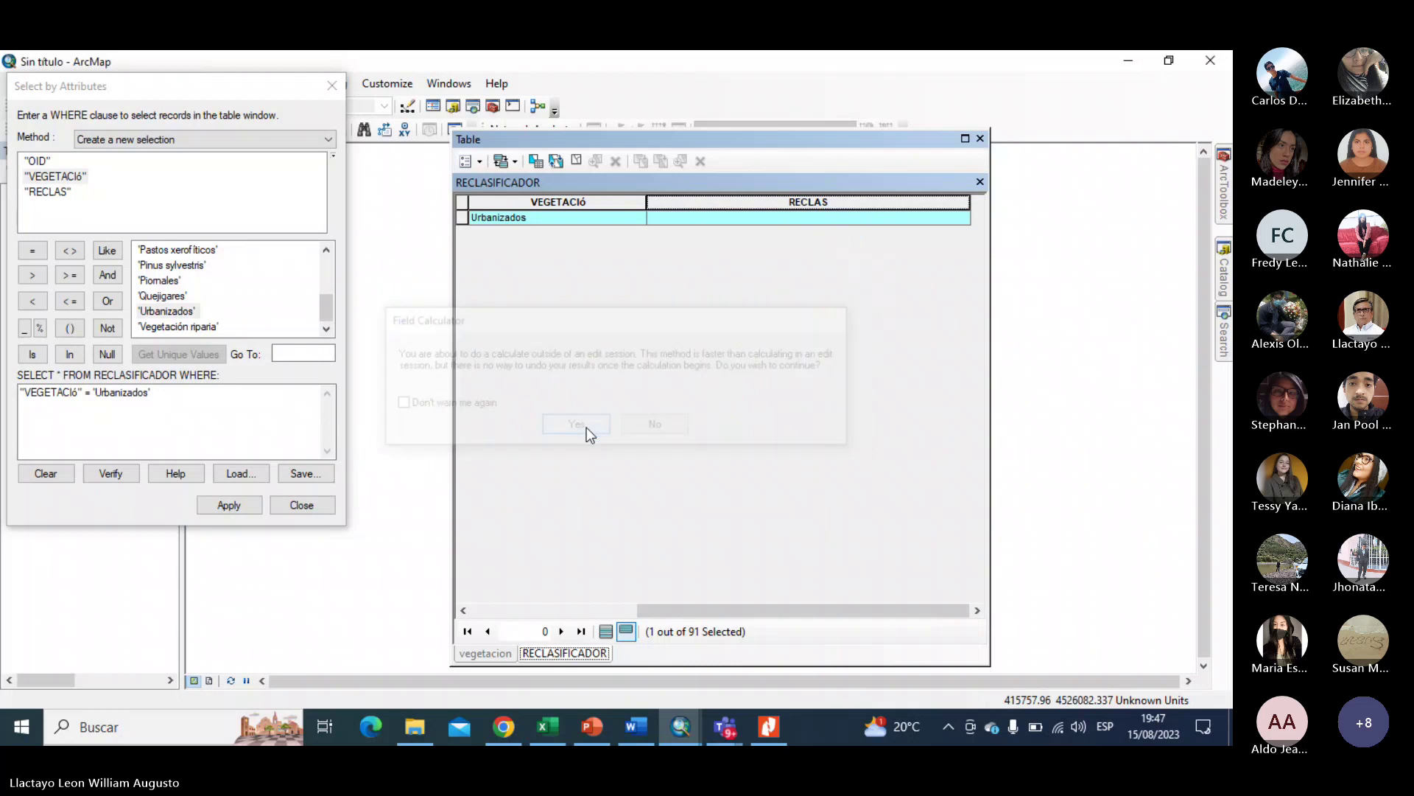
left_click_drag(523, 409, 432, 414)
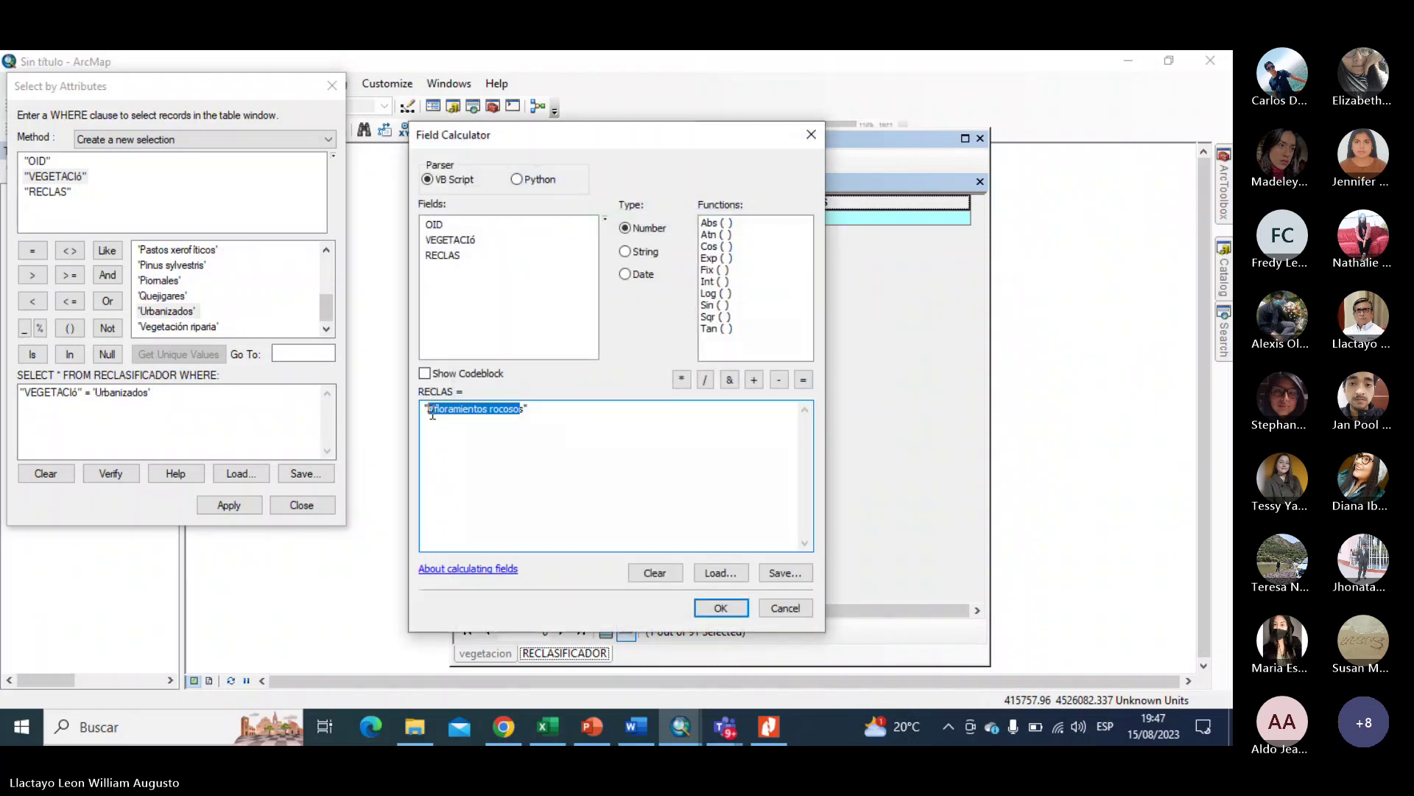
type("Urbanizaado")
key("BackSpace")
key("Right")
key("Delete")
key("BackSpace")
left_click(732, 611)
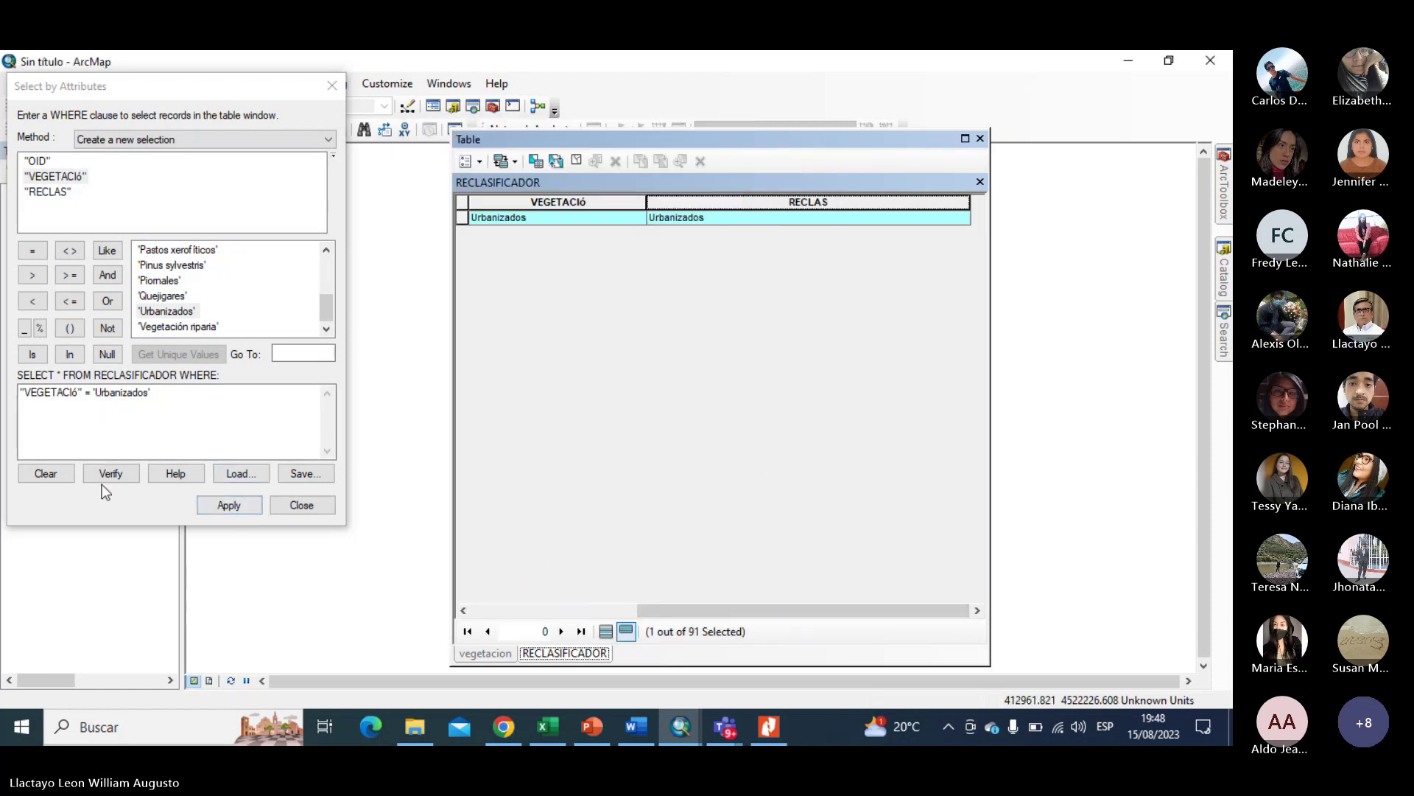
Clear the urbanized query, apply it empty, and look over the table records and the list of VEGETACIó values.
left_click(37, 476)
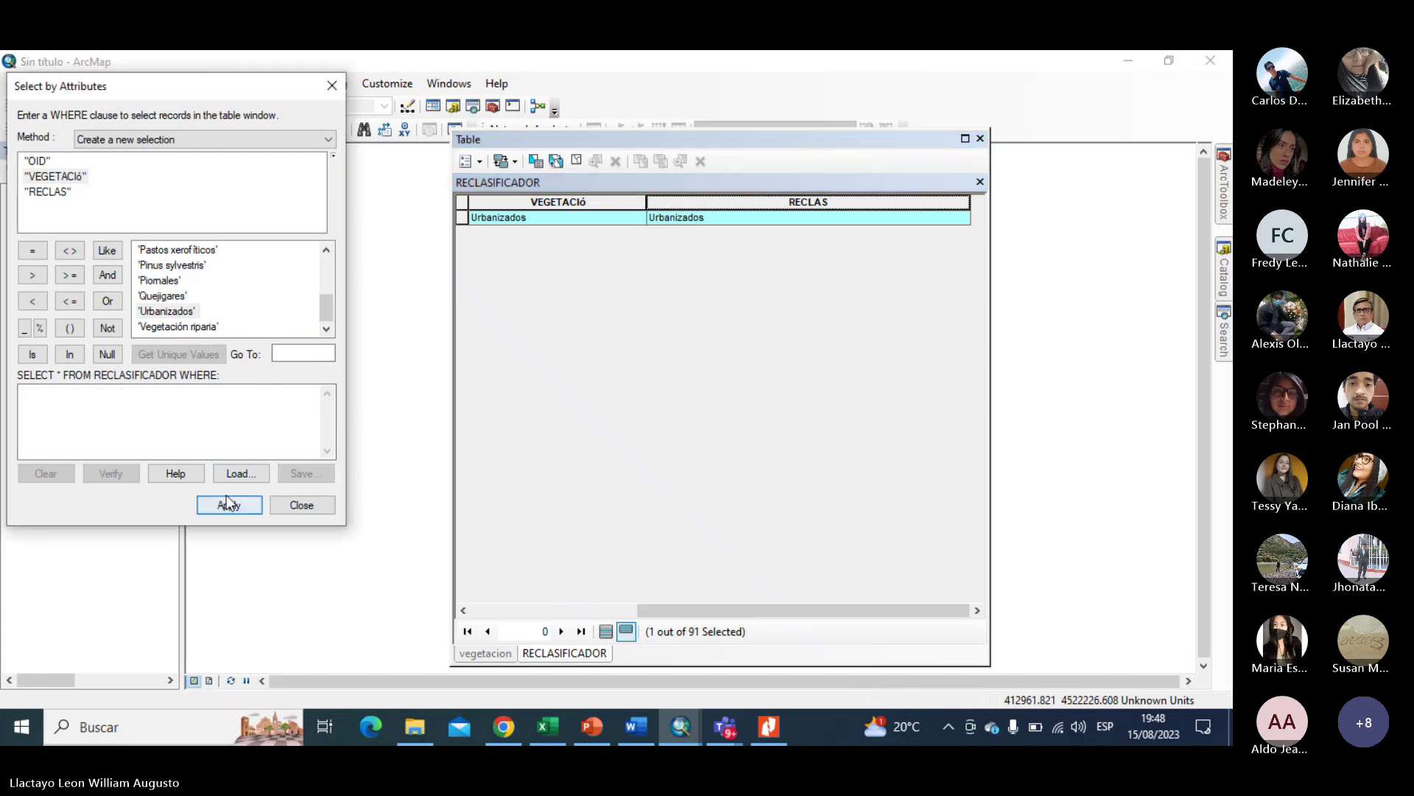
left_click(227, 503)
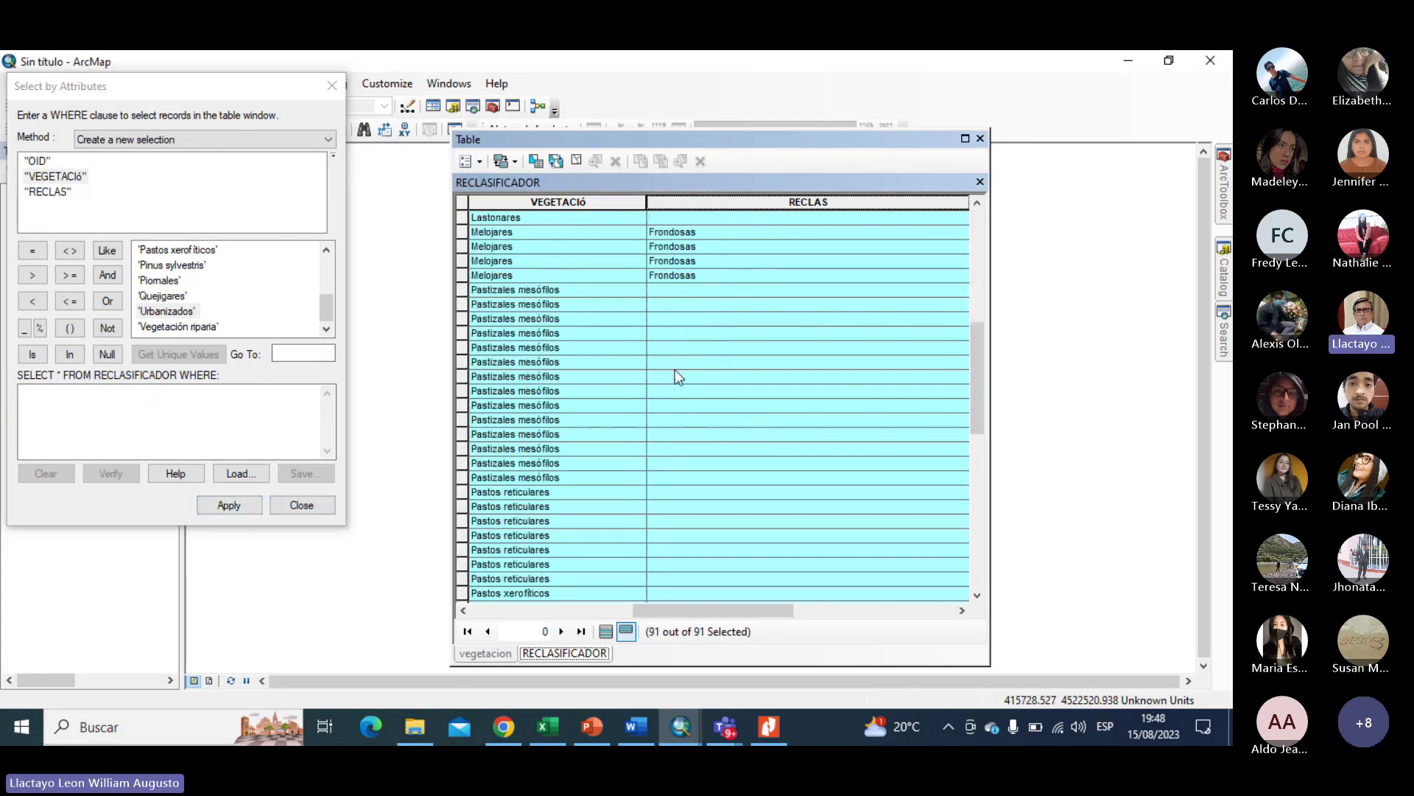
scroll(675, 369, "up", 10)
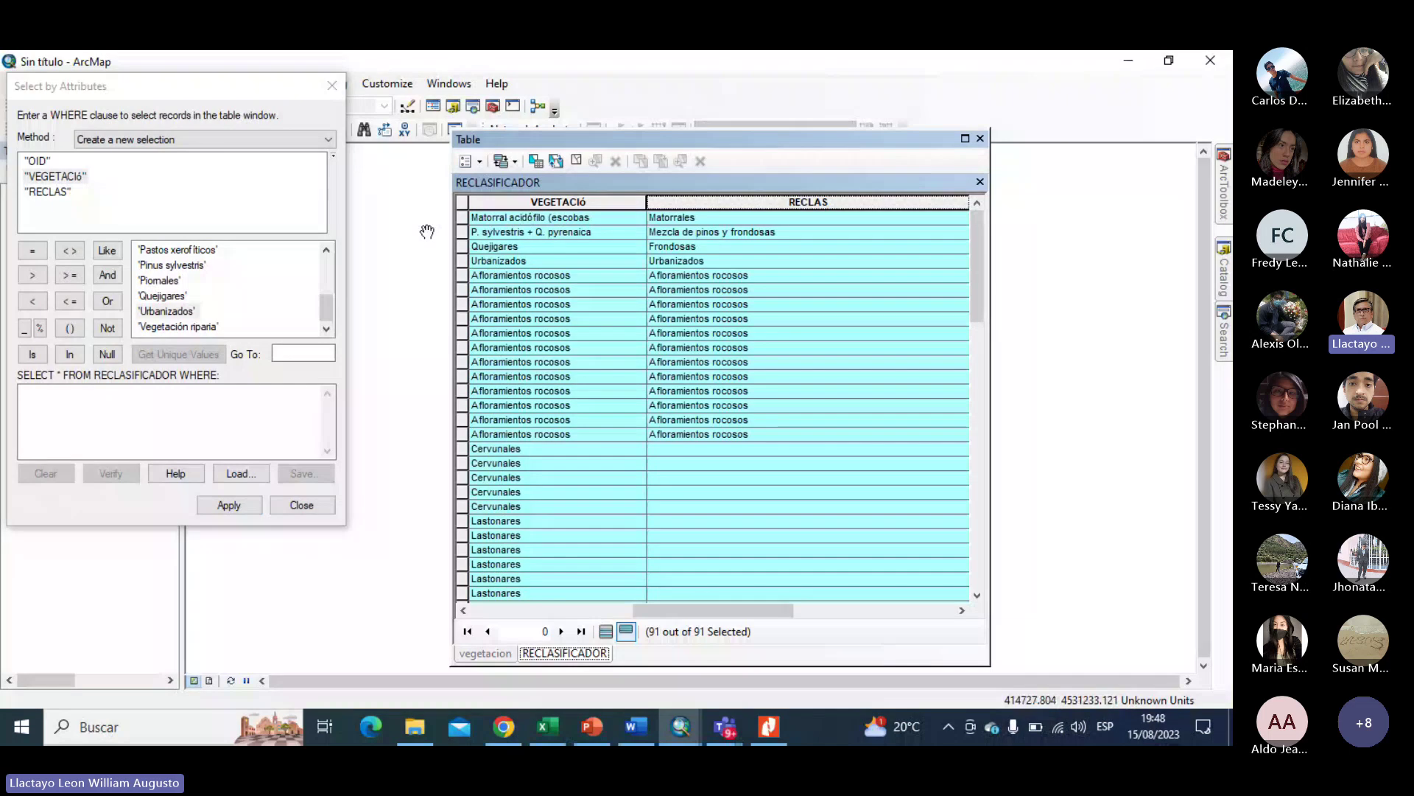
left_click(328, 276)
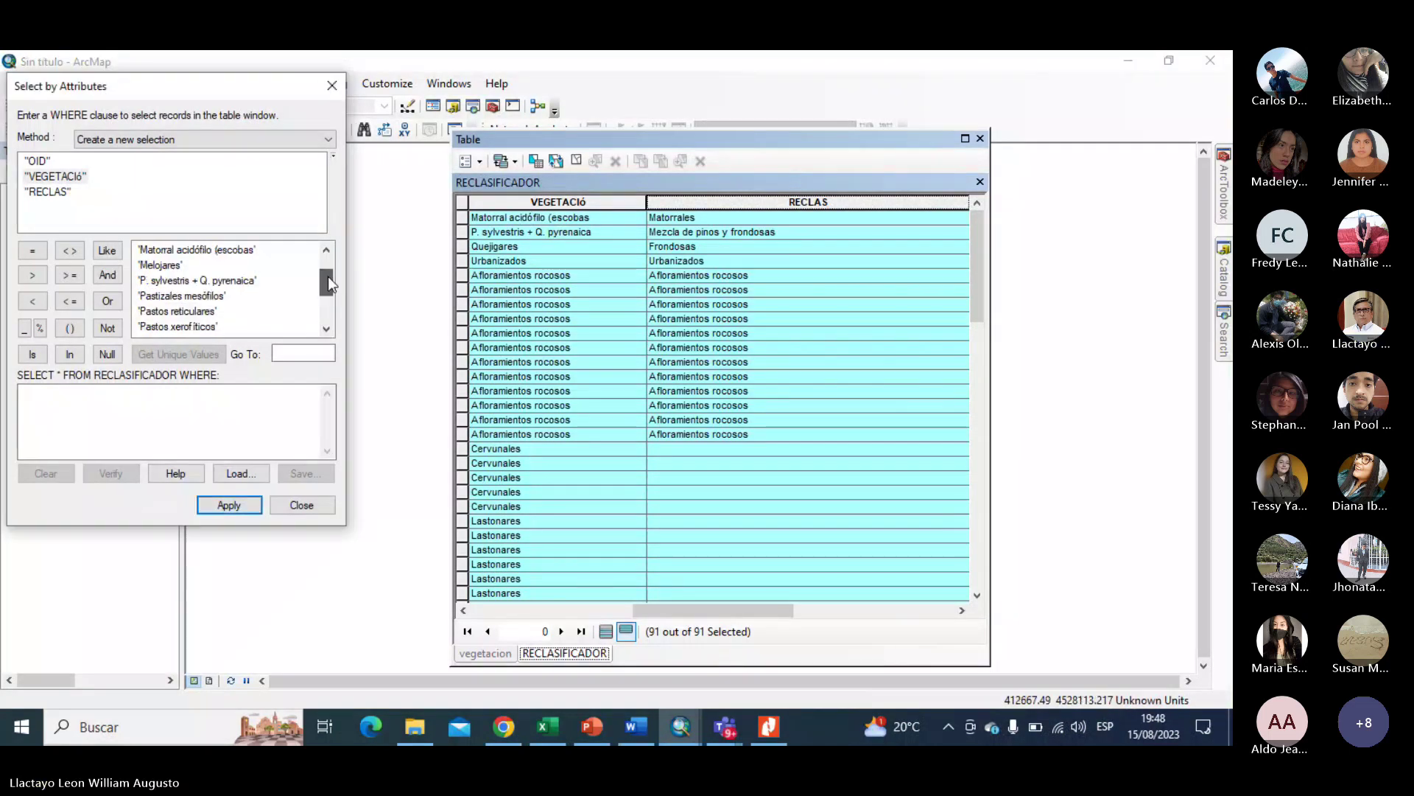
left_click_drag(328, 276, 328, 308)
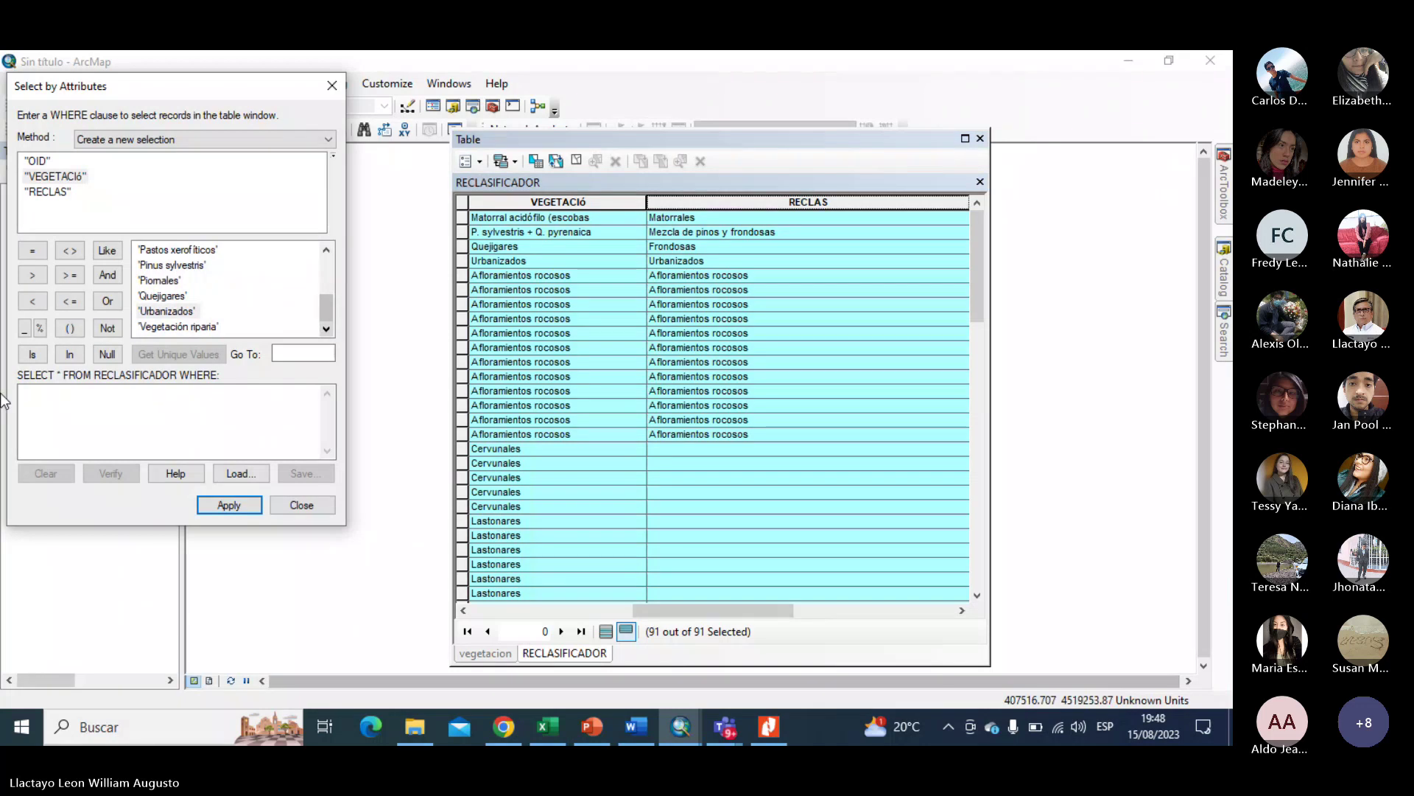
Try to select records with an empty VEGETACIó value, look through the table for blank RECLAS cells, and close the attribute query.
double_click(55, 176)
left_click(32, 251)
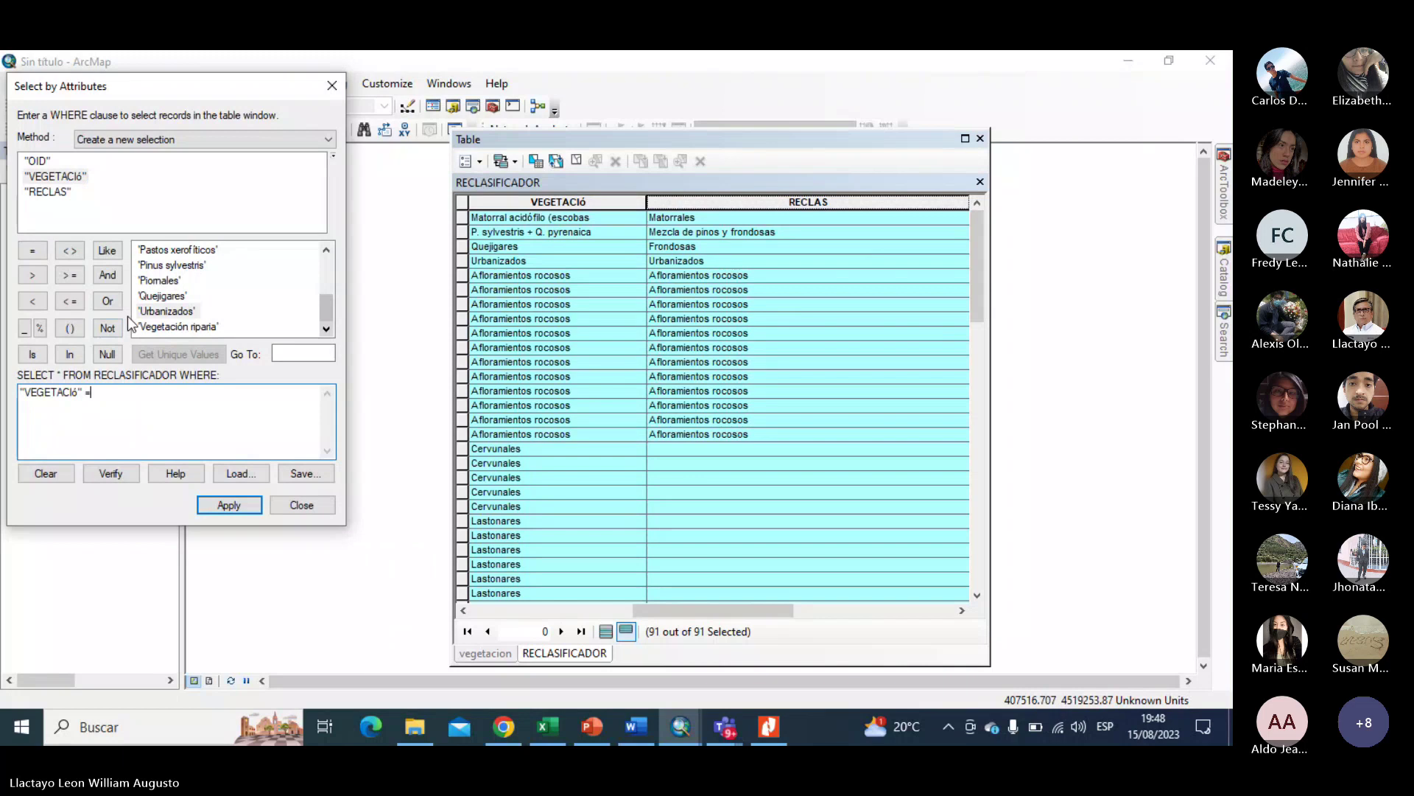
type("''")
left_click(230, 506)
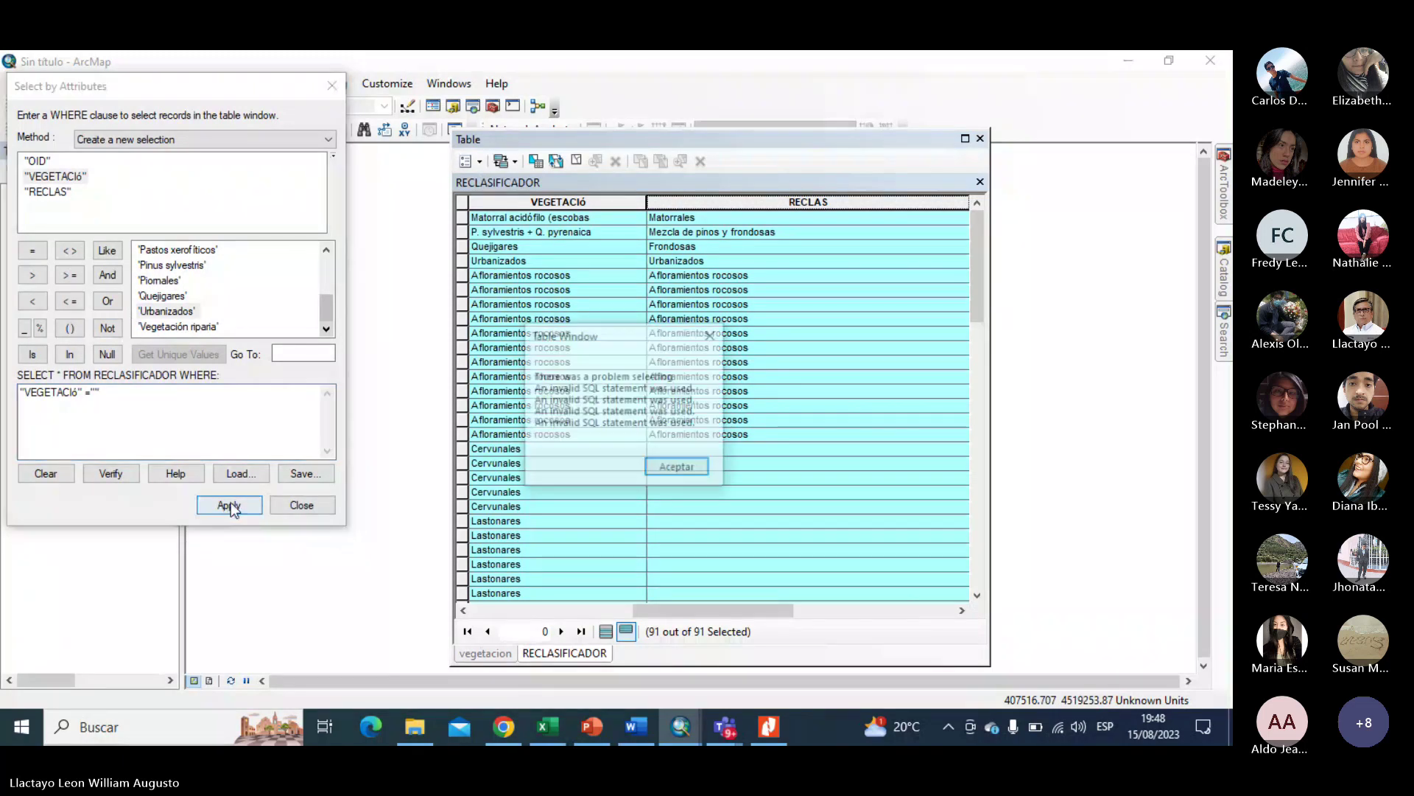
key("Return")
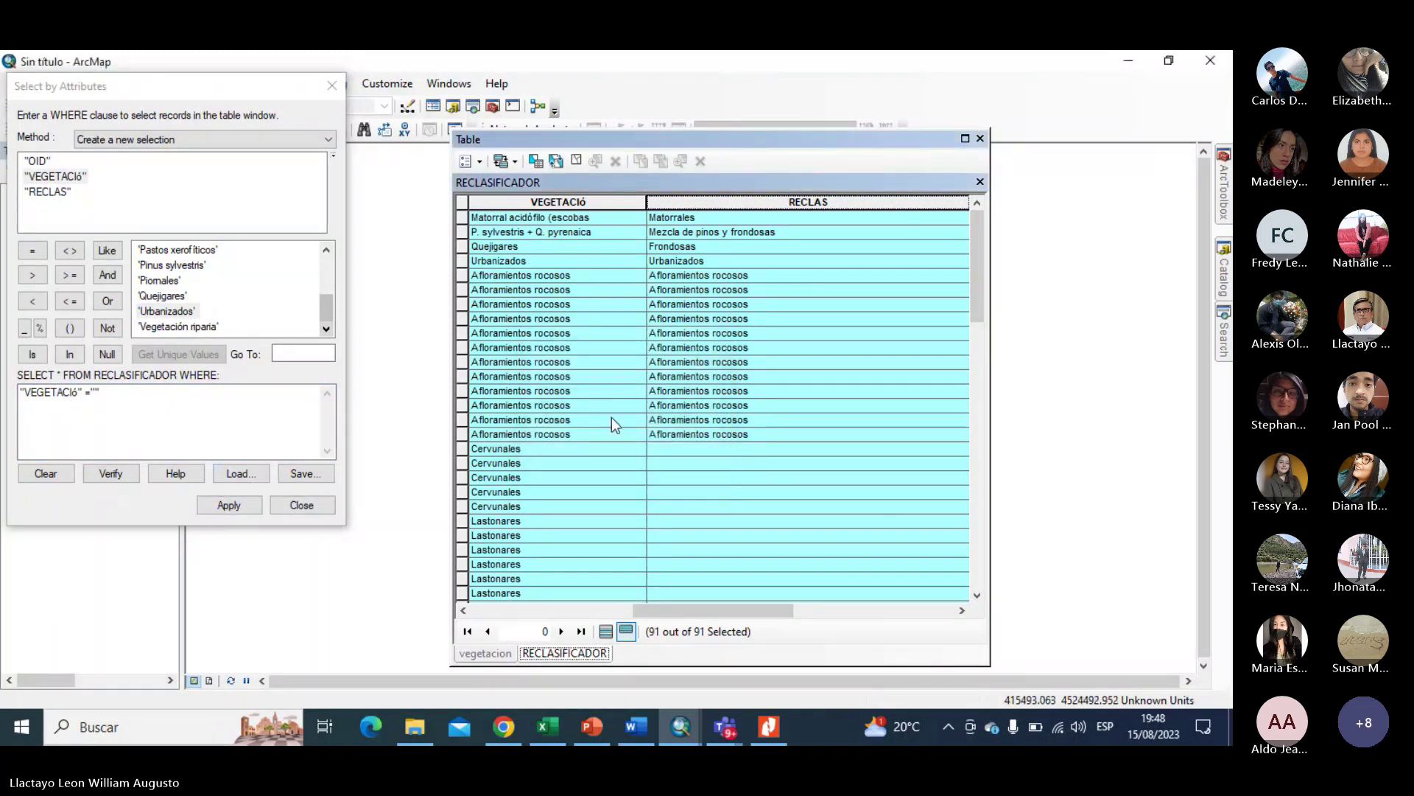
scroll(735, 397, "down", 20)
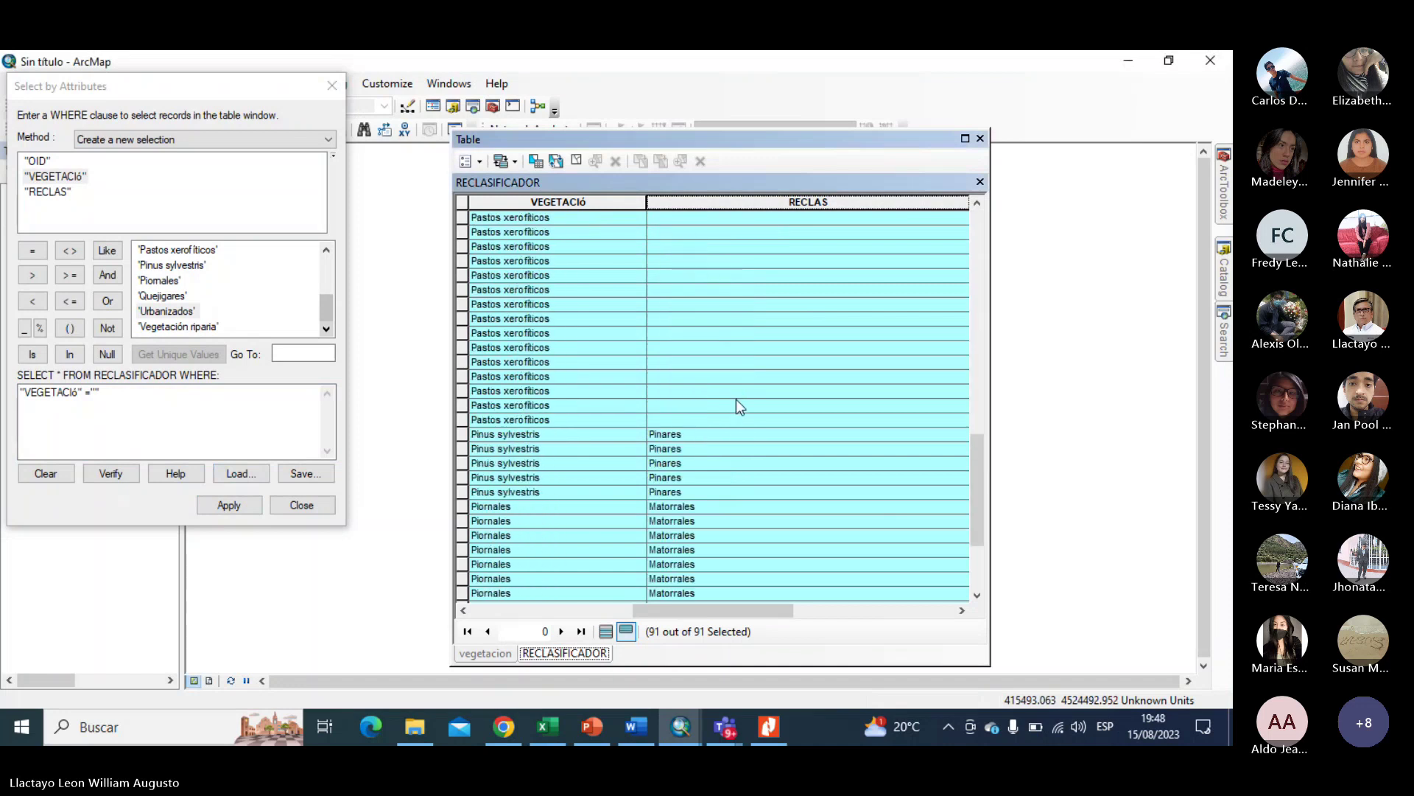
scroll(740, 409, "up", 2)
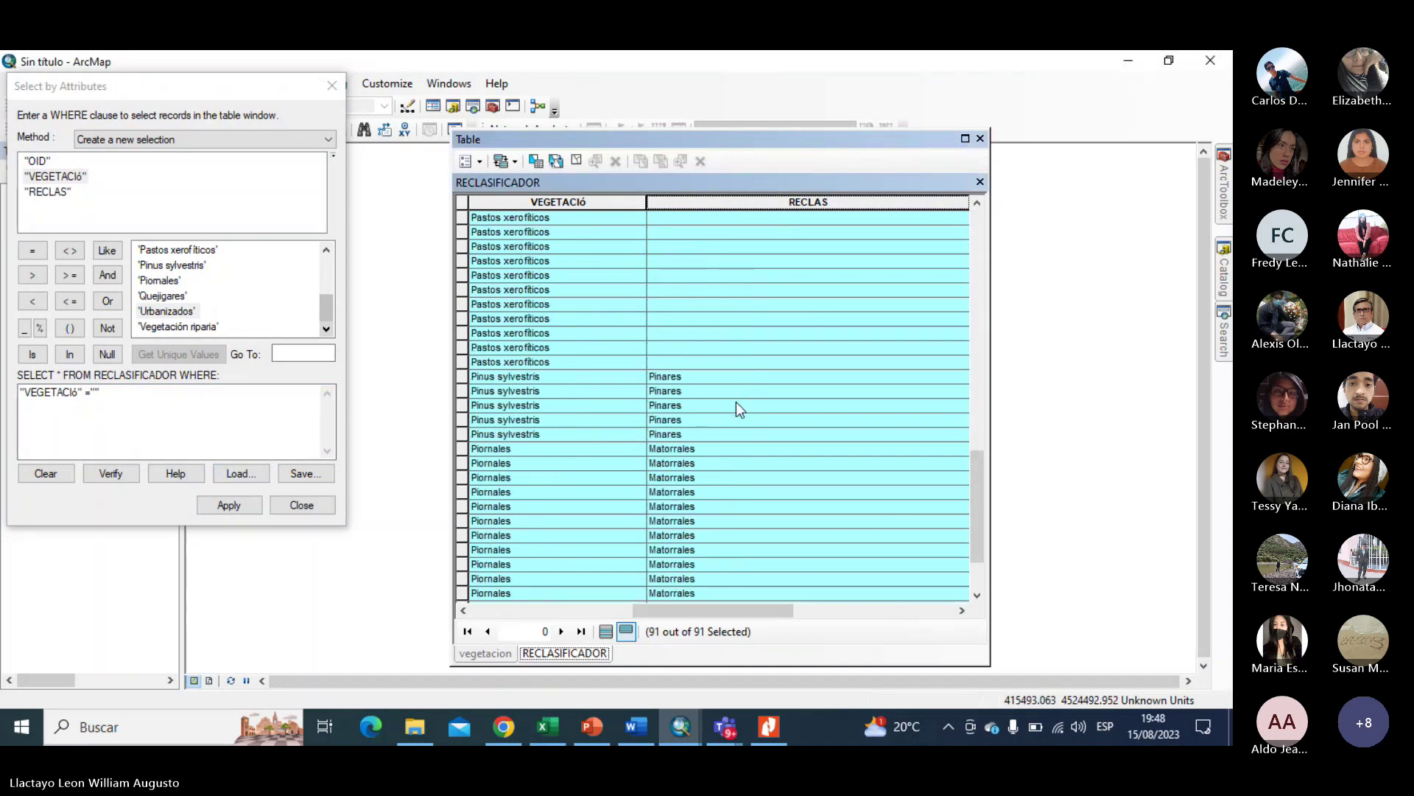
scroll(740, 410, "up", 15)
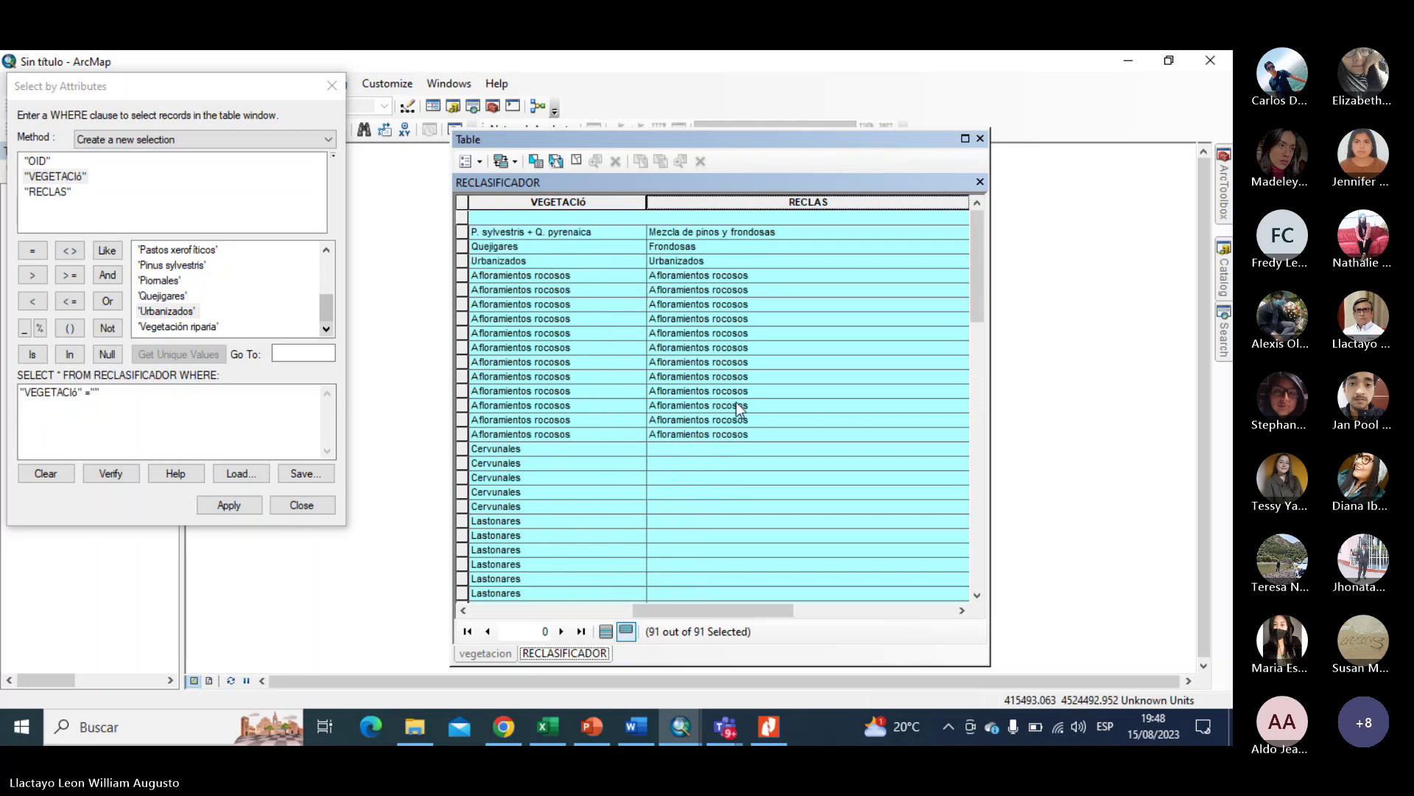
left_click(123, 394)
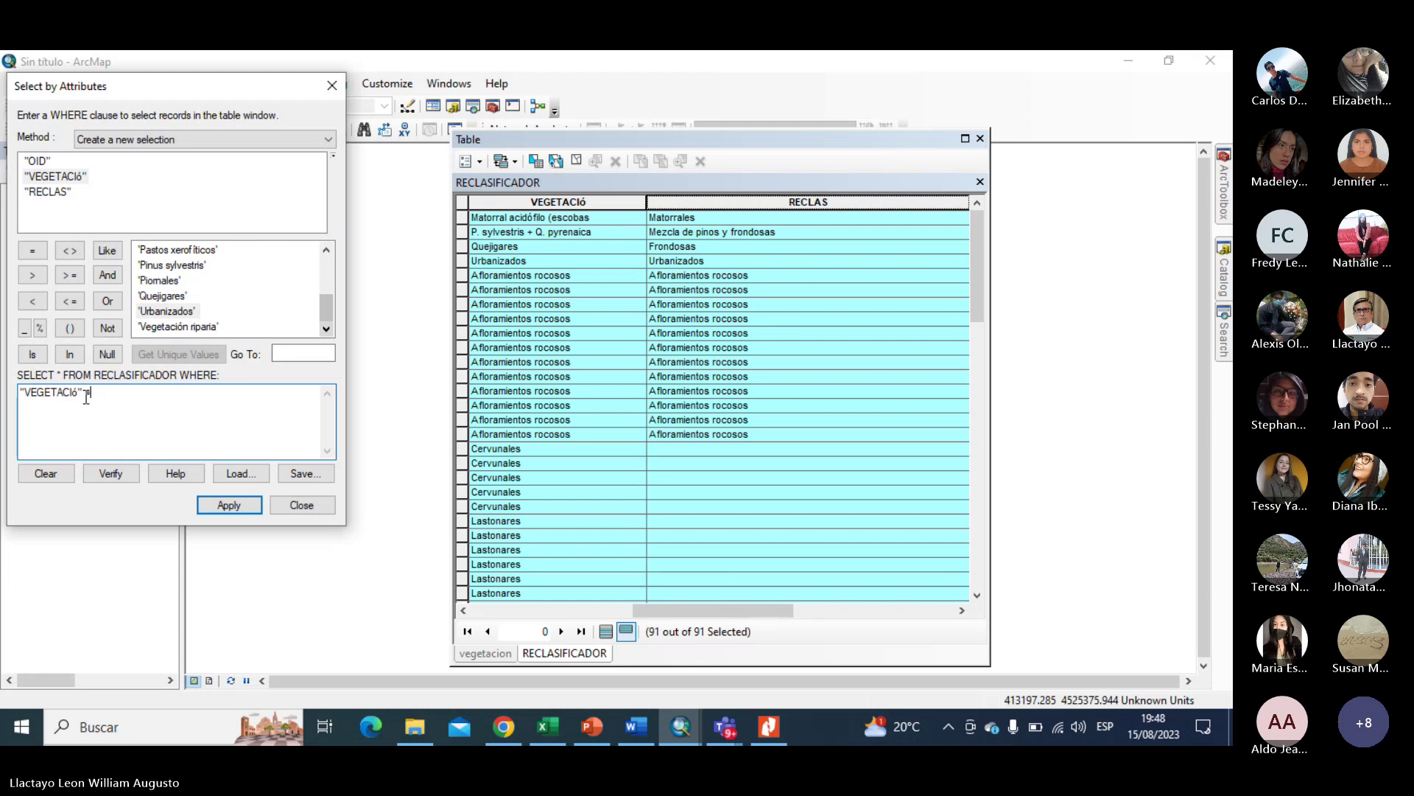
left_click(302, 504)
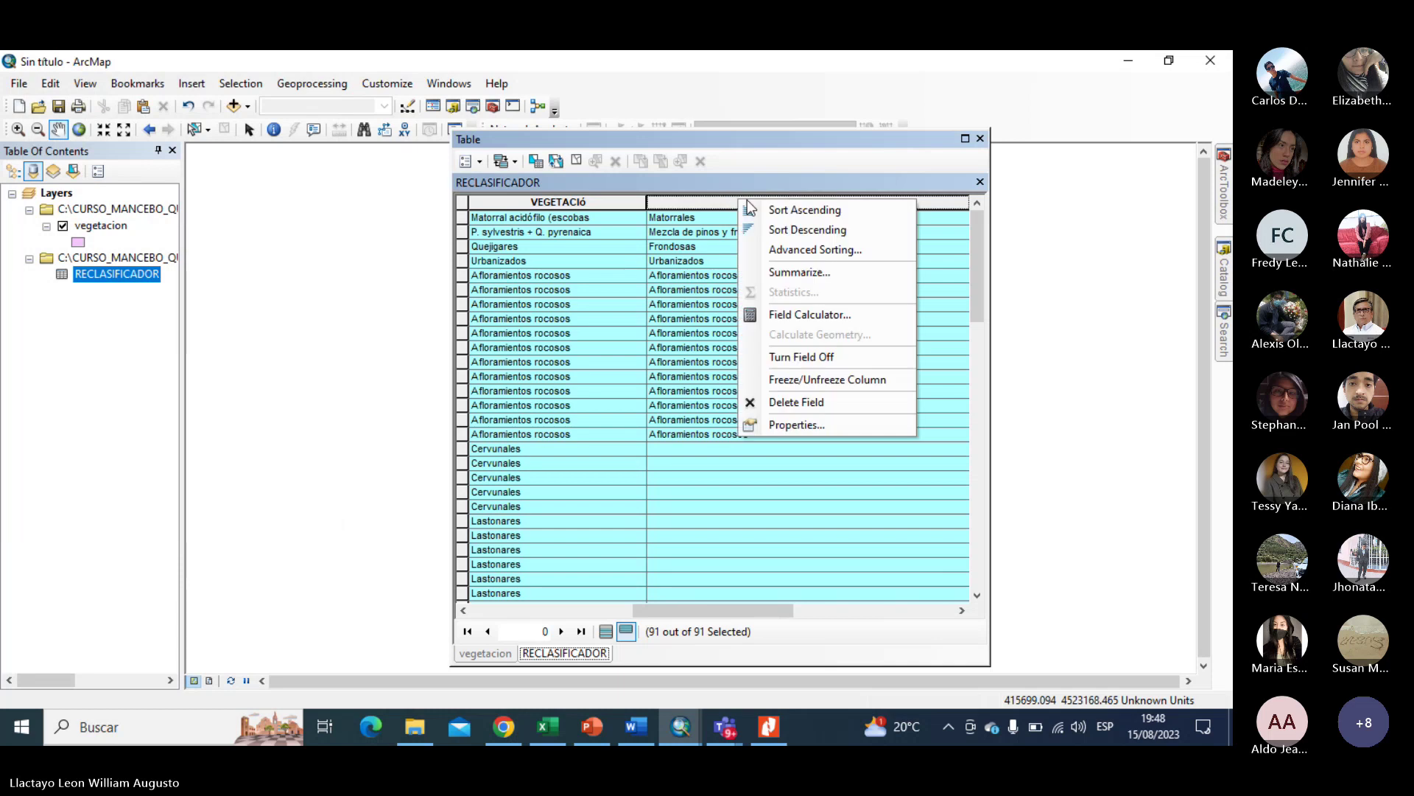
Sort the RECLASIFICADOR table by RECLAS in descending order and look over which vegetation types lack a class.
right_click(739, 198)
left_click(793, 230)
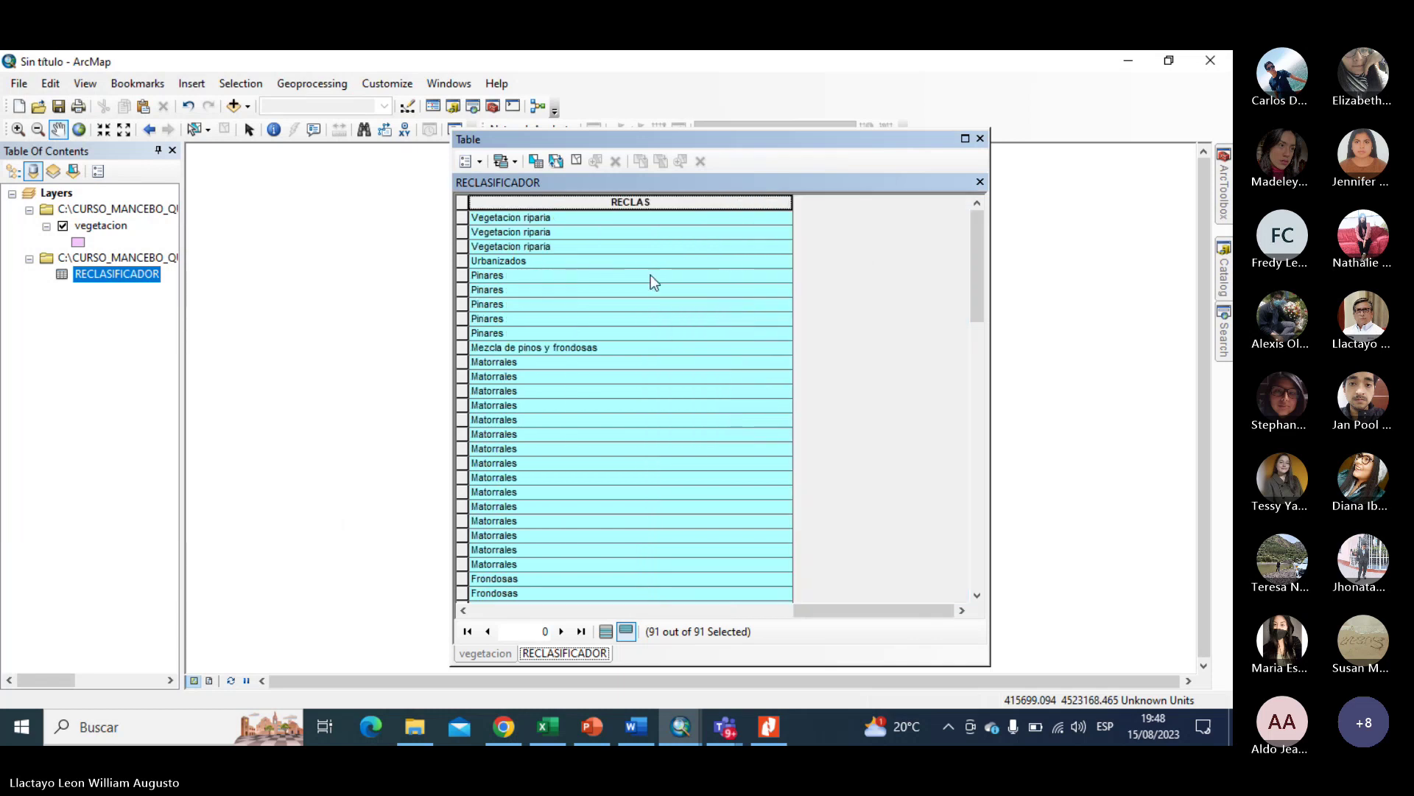
scroll(652, 280, "down", 10)
scroll(654, 283, "down", 5)
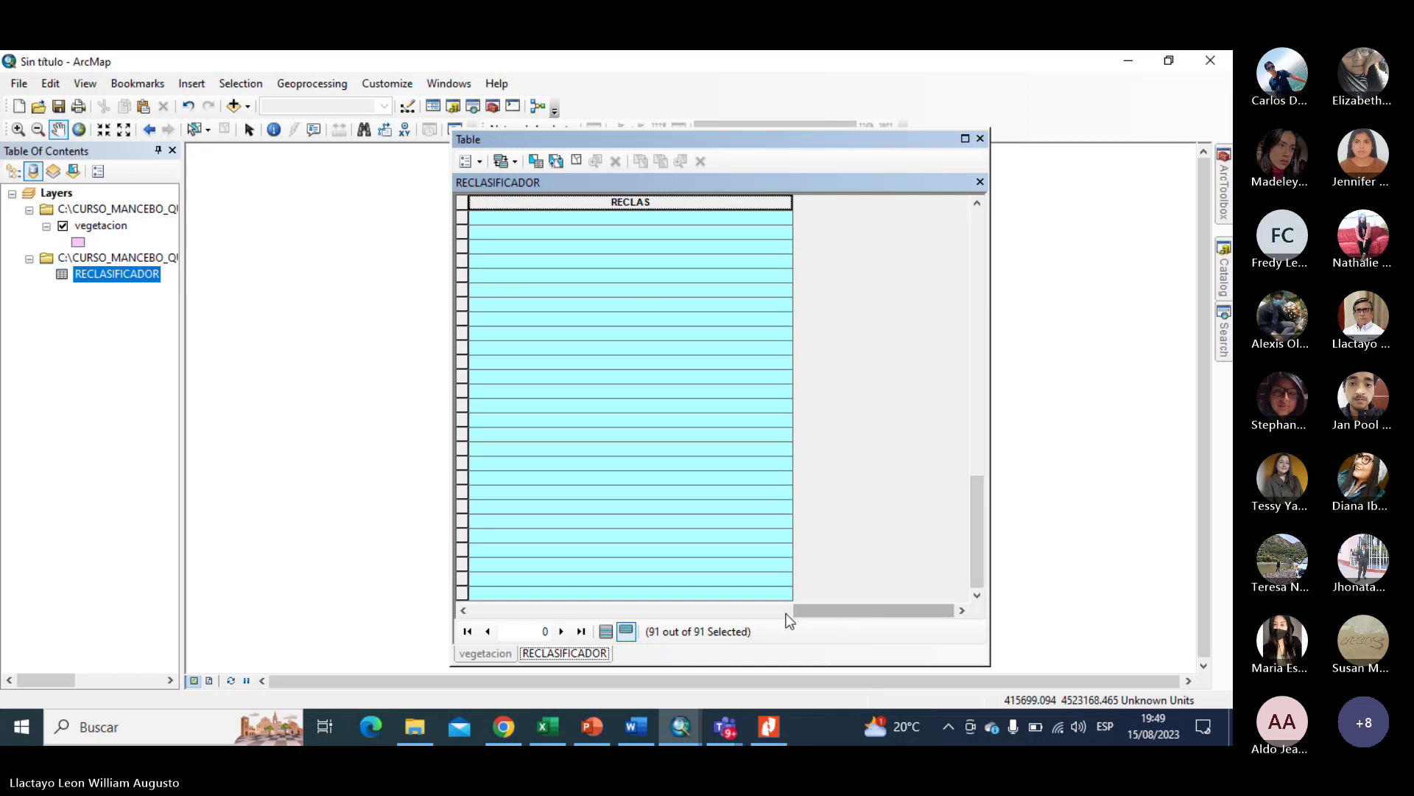
left_click_drag(788, 612, 710, 564)
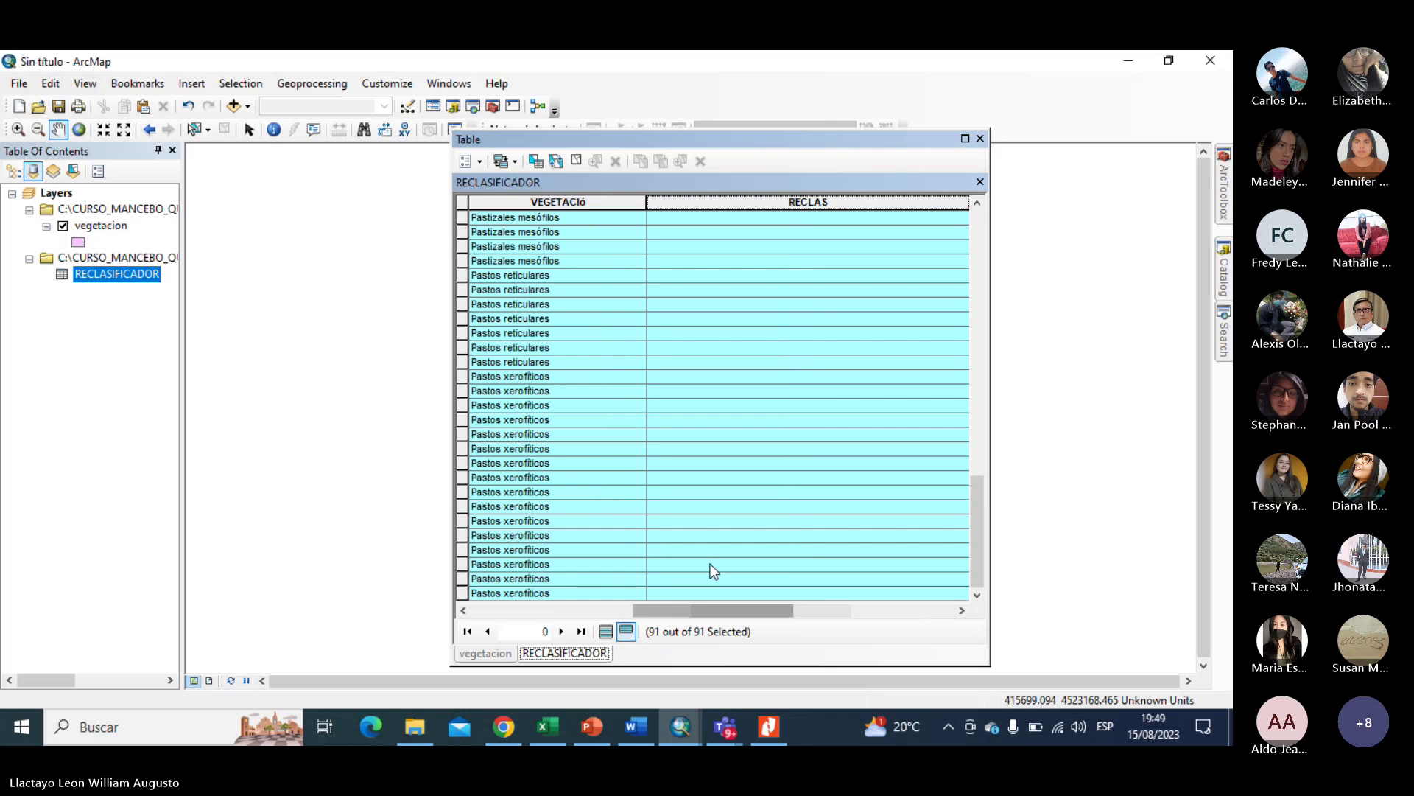
scroll(766, 342, "up", 12)
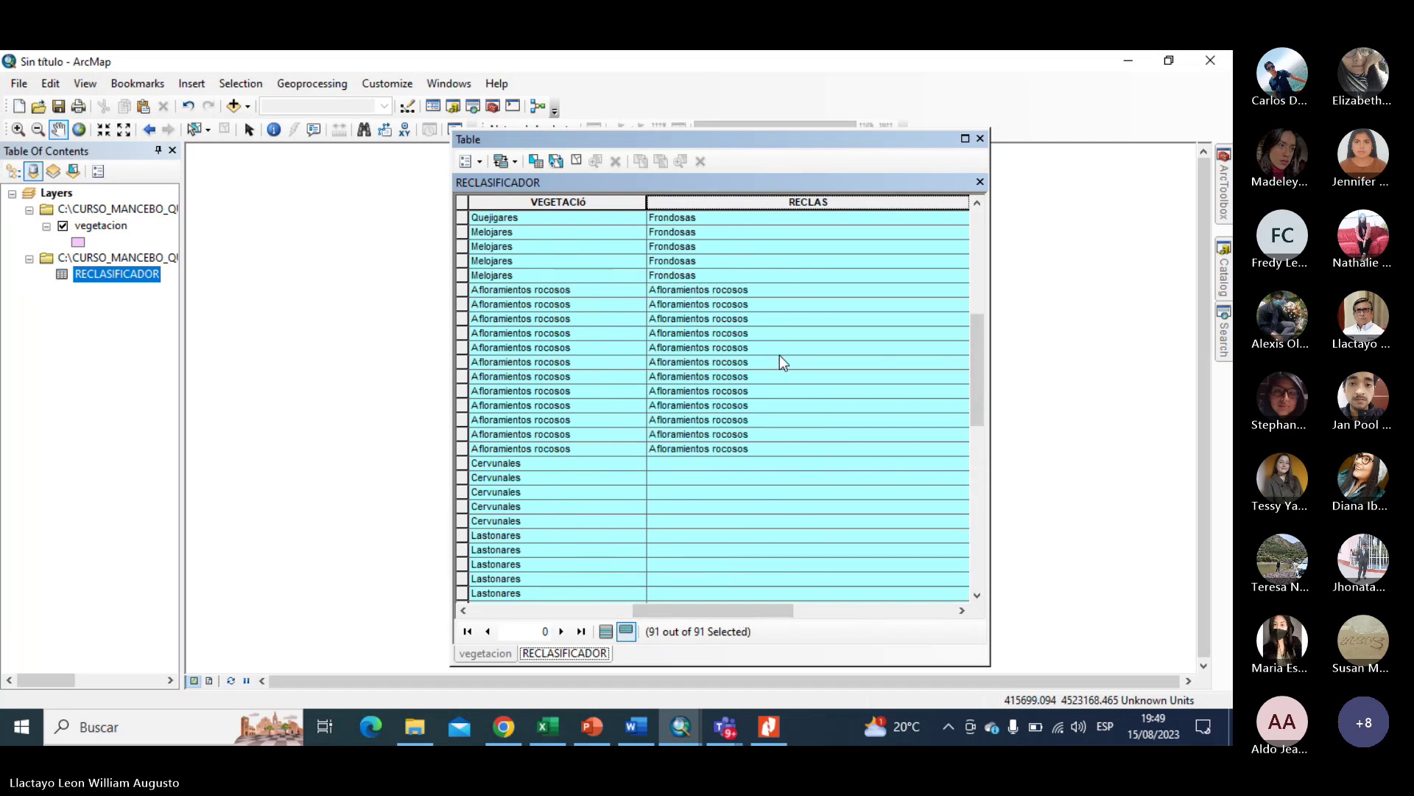
Select the records with a blank class using the query "RECLAS" = '' on the RECLASIFICADOR table.
left_click(479, 161)
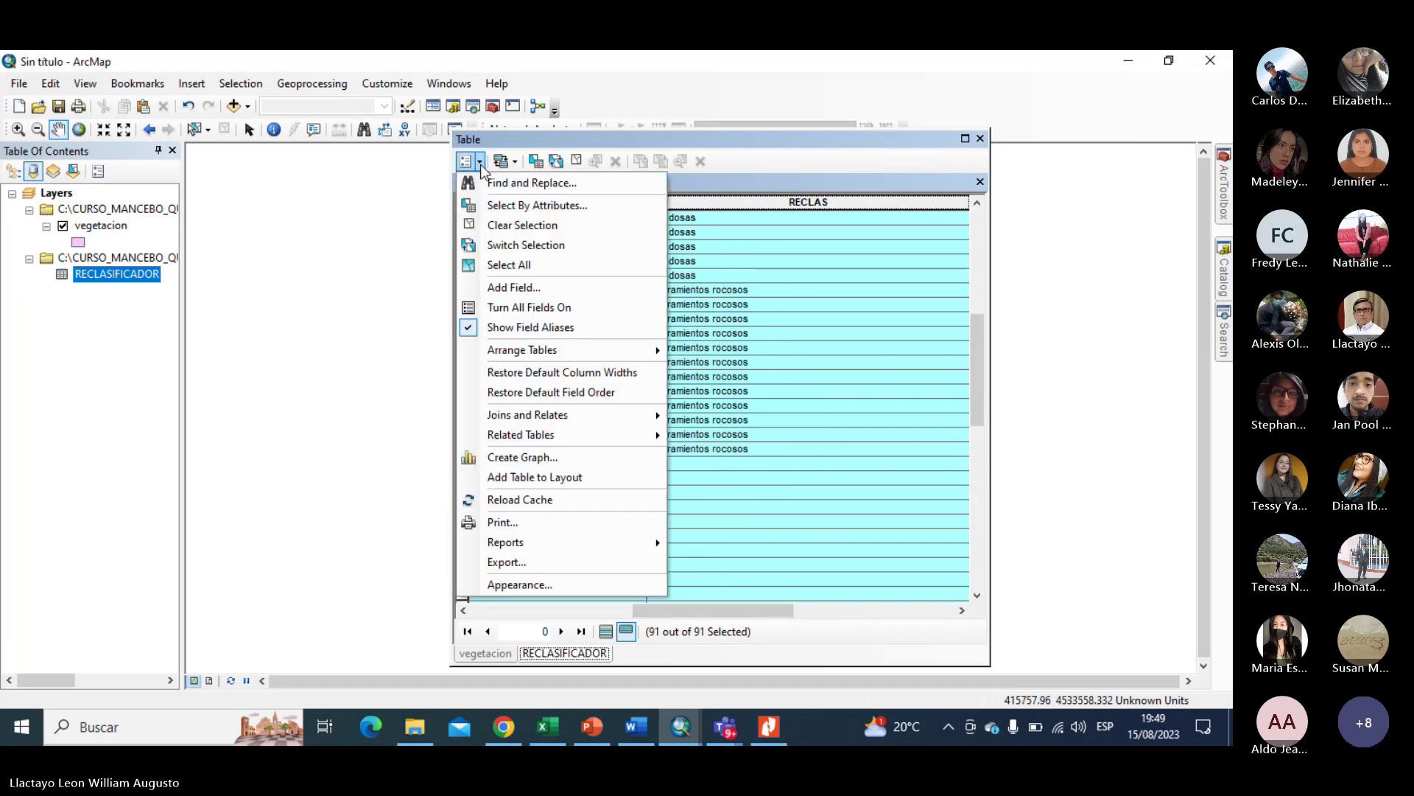
left_click(553, 205)
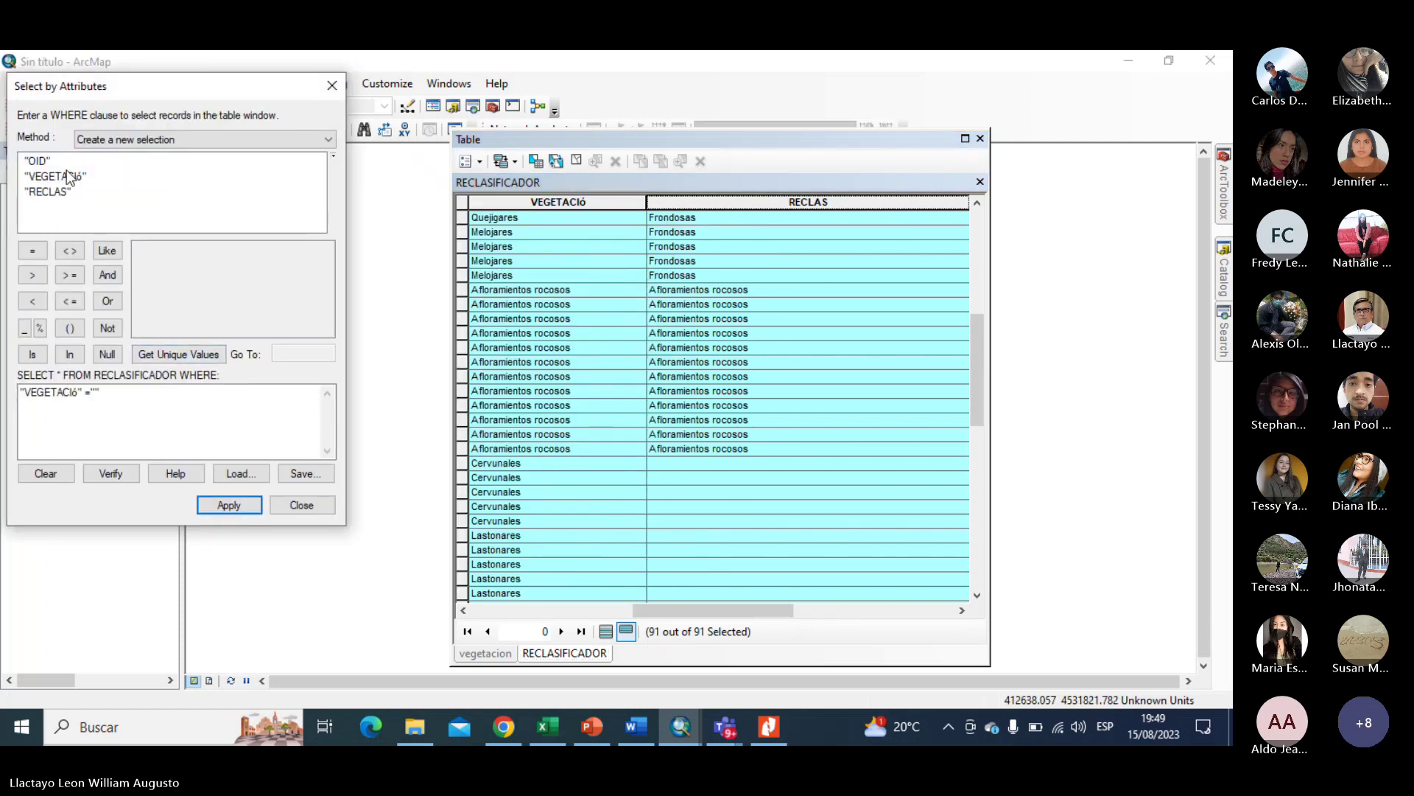
left_click(49, 192)
left_click(45, 474)
double_click(59, 190)
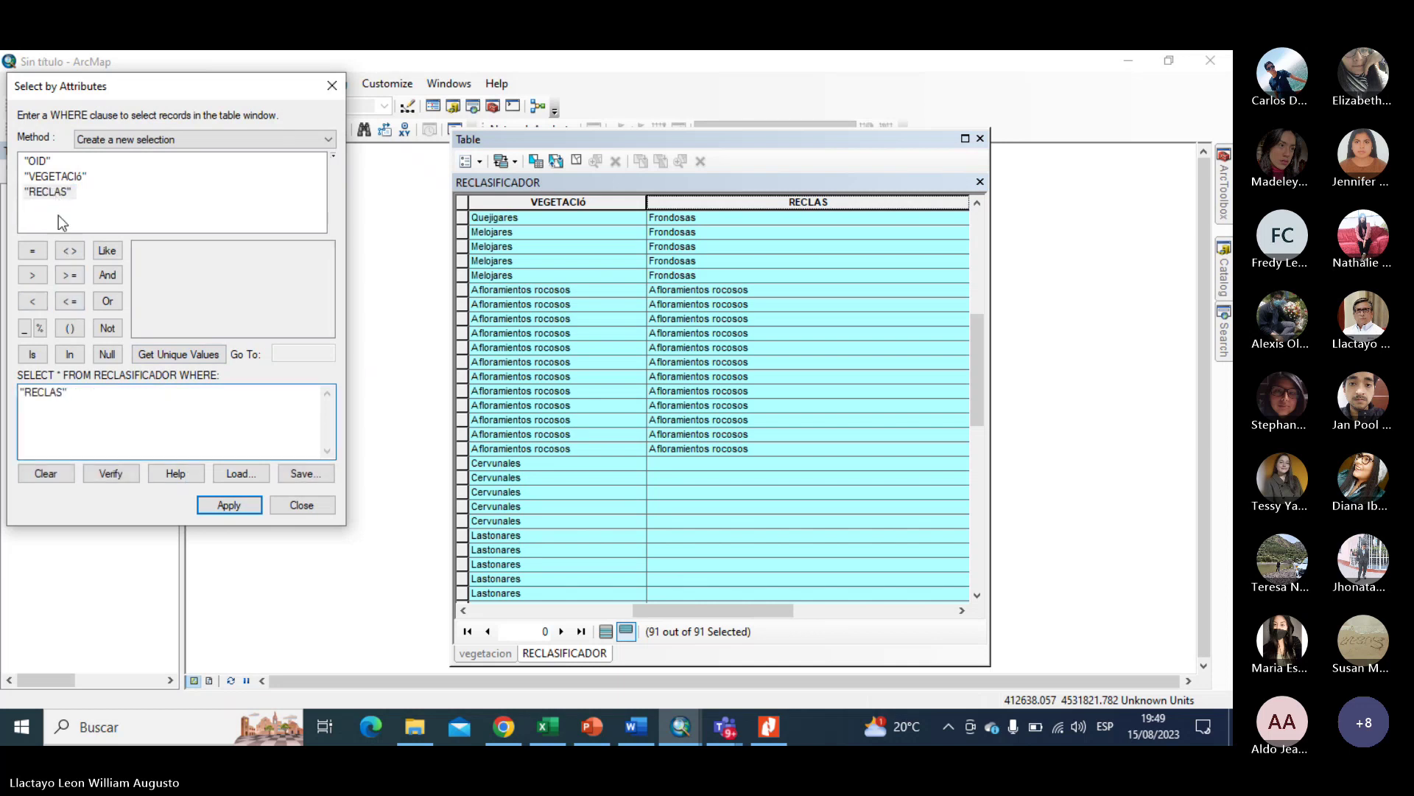
left_click(32, 251)
left_click(152, 351)
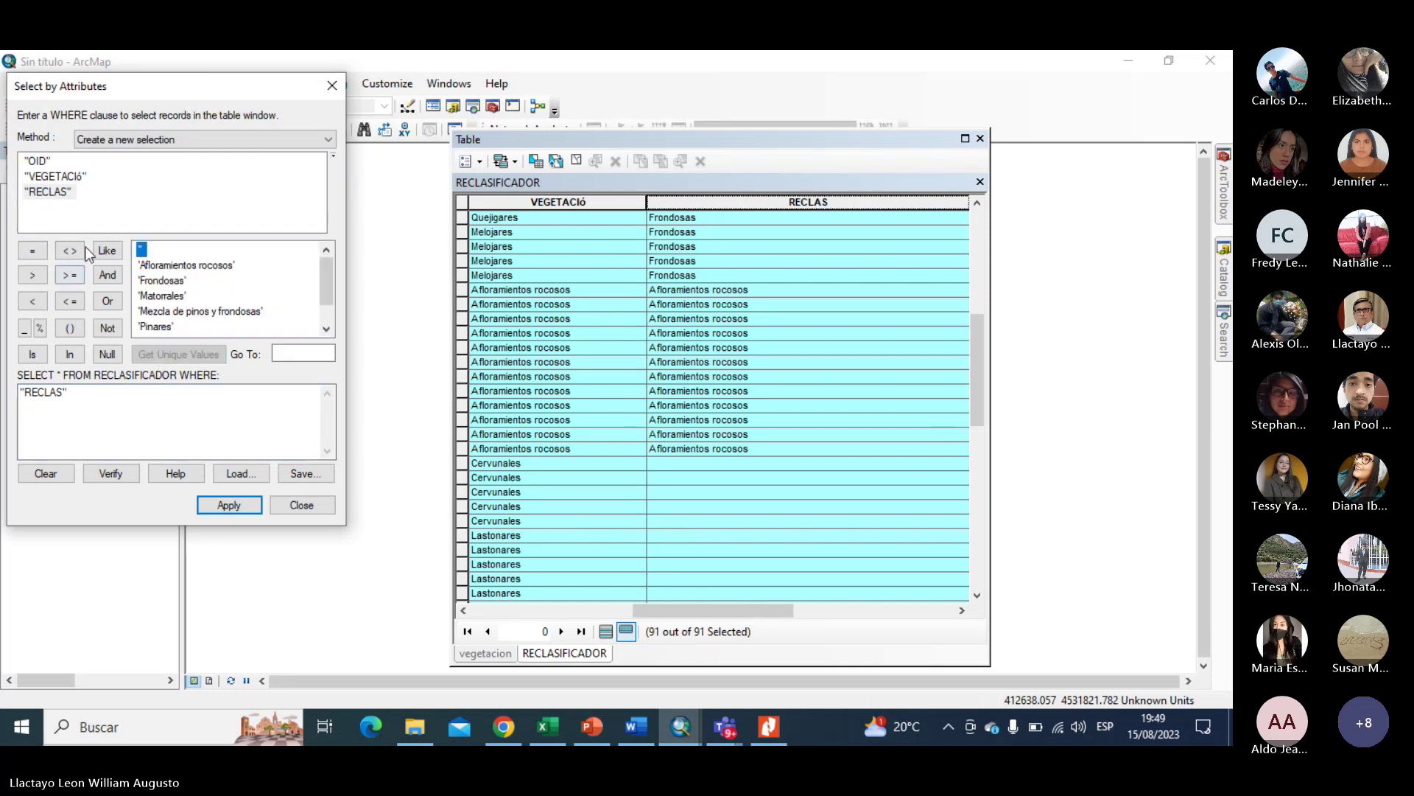
left_click(32, 251)
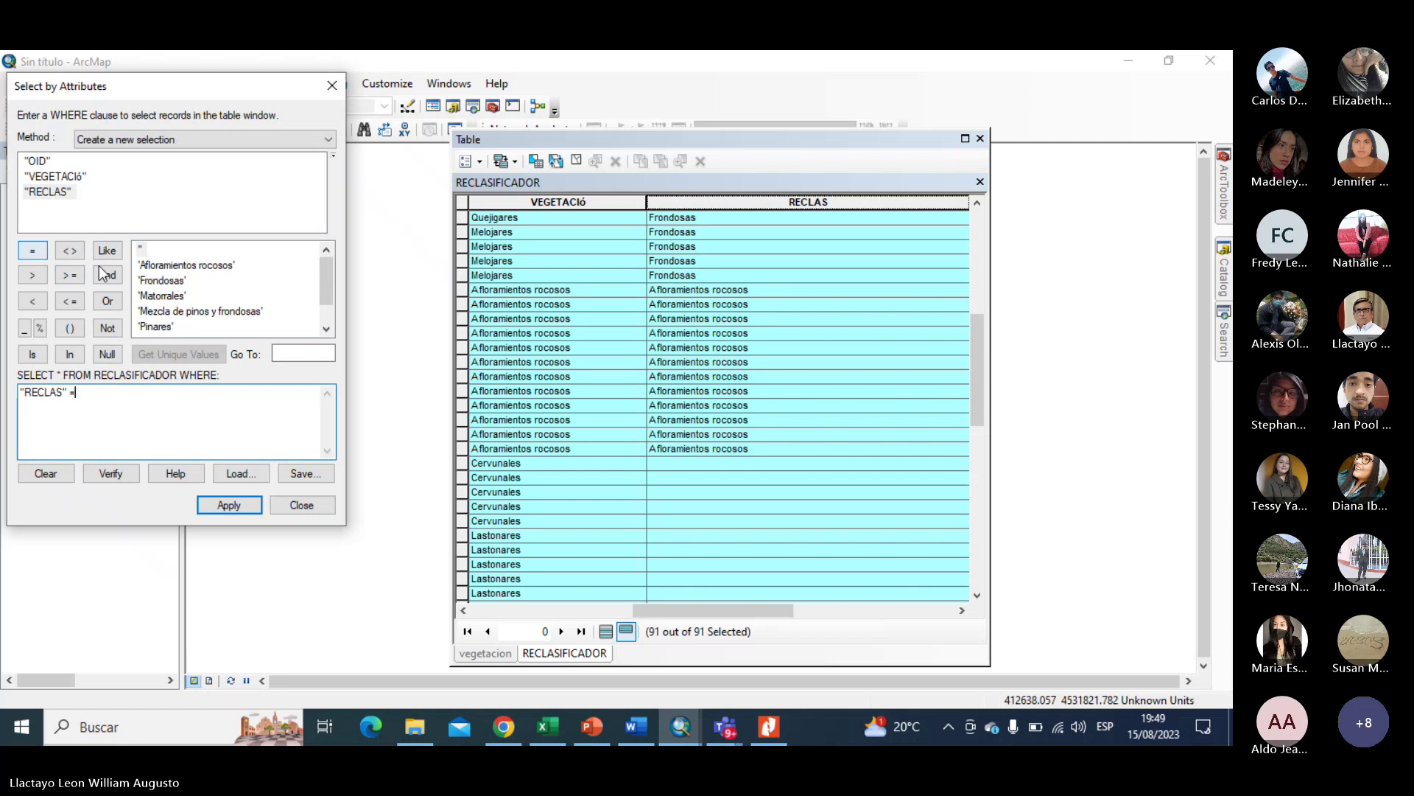
double_click(150, 251)
left_click(232, 506)
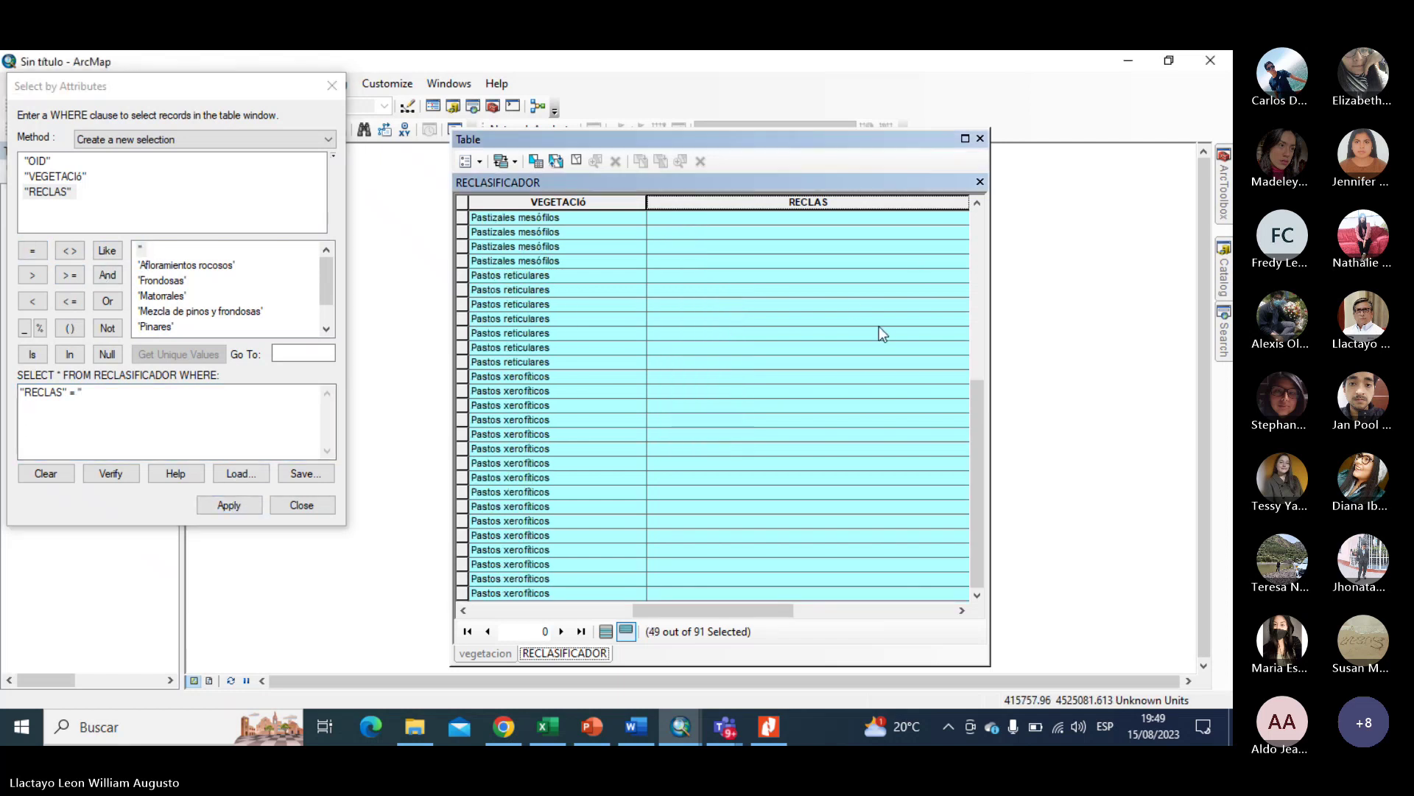
Review the vegetation types of the selected records and check their new class in the PDF's classification table.
scroll(878, 326, "up", 10)
scroll(879, 324, "down", 5)
scroll(879, 324, "up", 5)
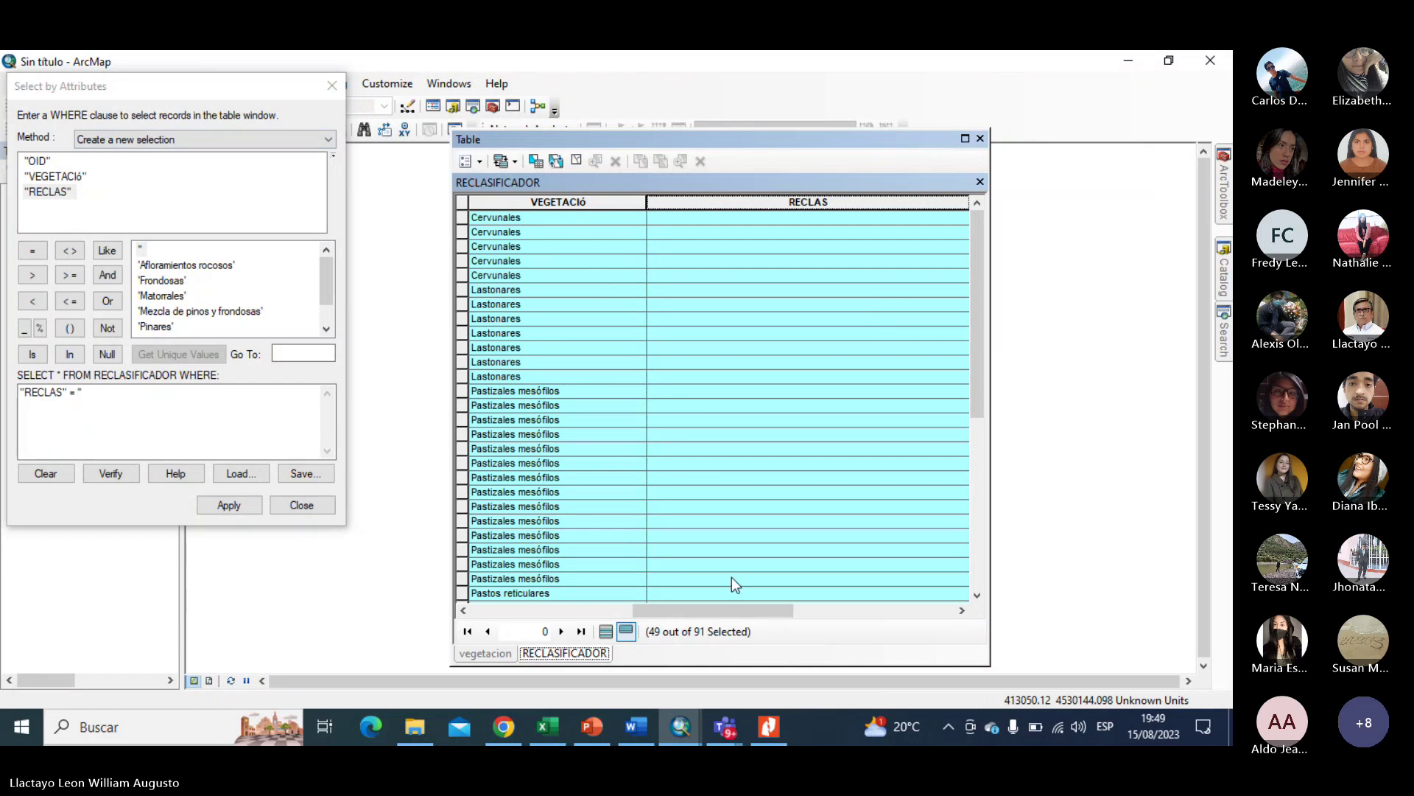
left_click(767, 725)
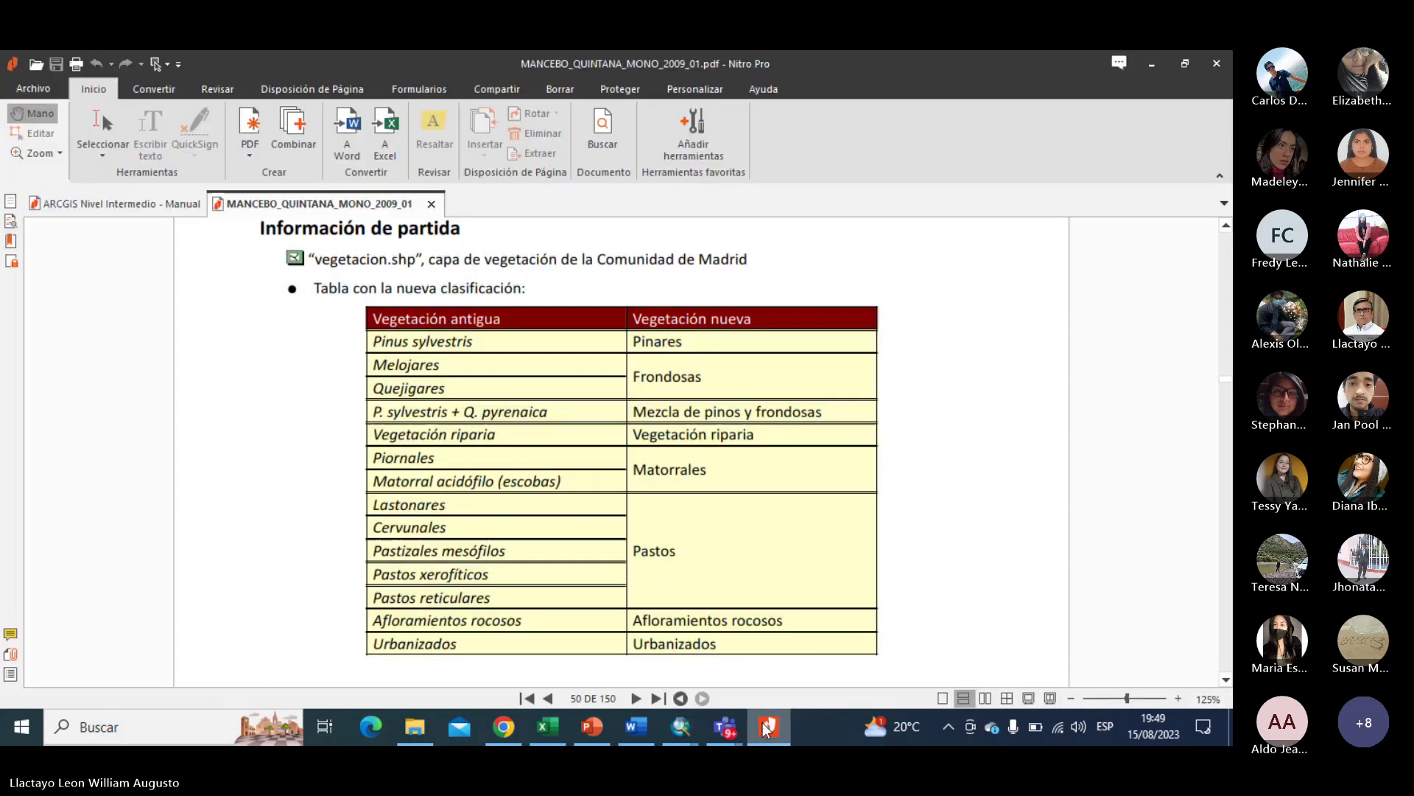
left_click(767, 726)
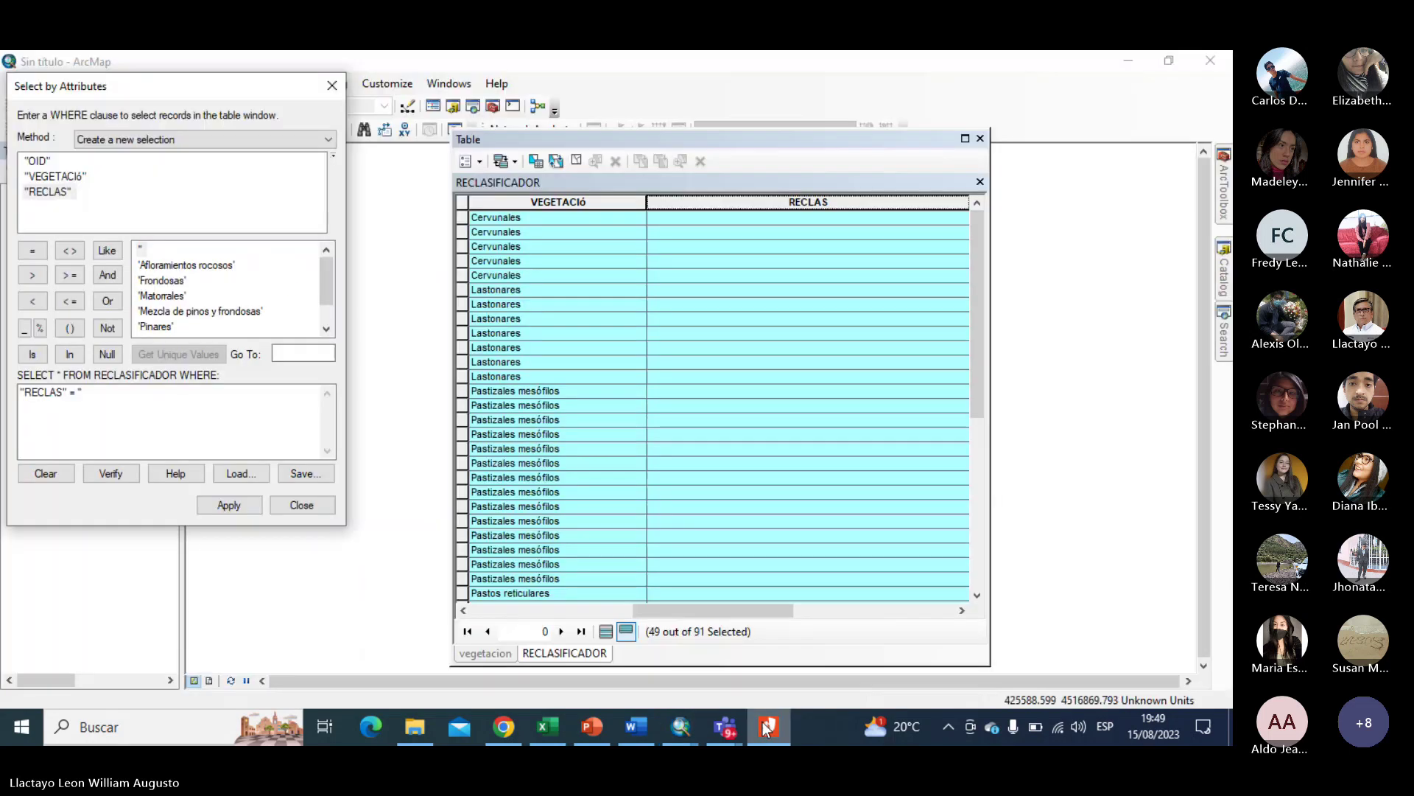
Calculate the RECLAS field of the selected blank records as "Pastos" with the Field Calculator.
right_click(709, 201)
left_click(773, 317)
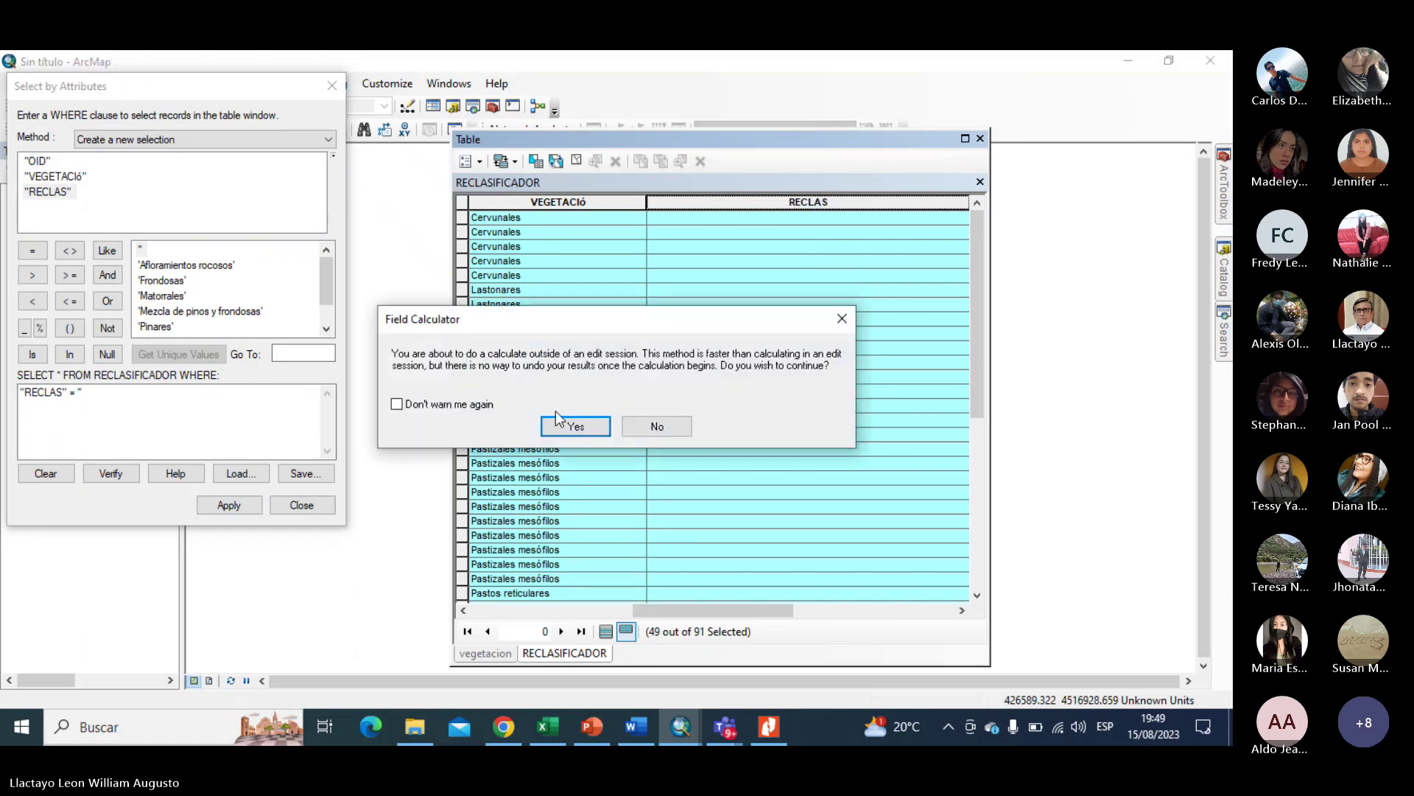
left_click(563, 427)
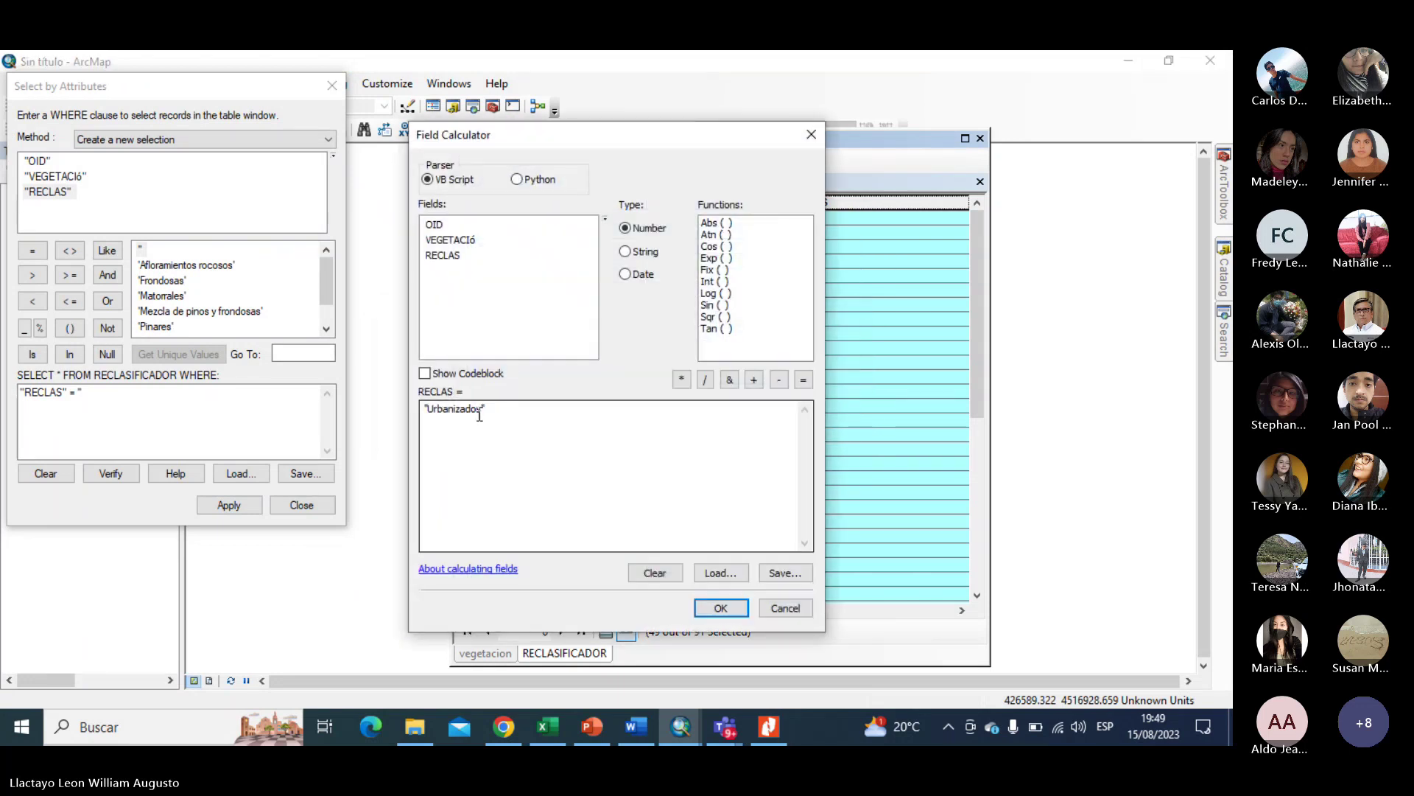
left_click_drag(482, 411, 435, 418)
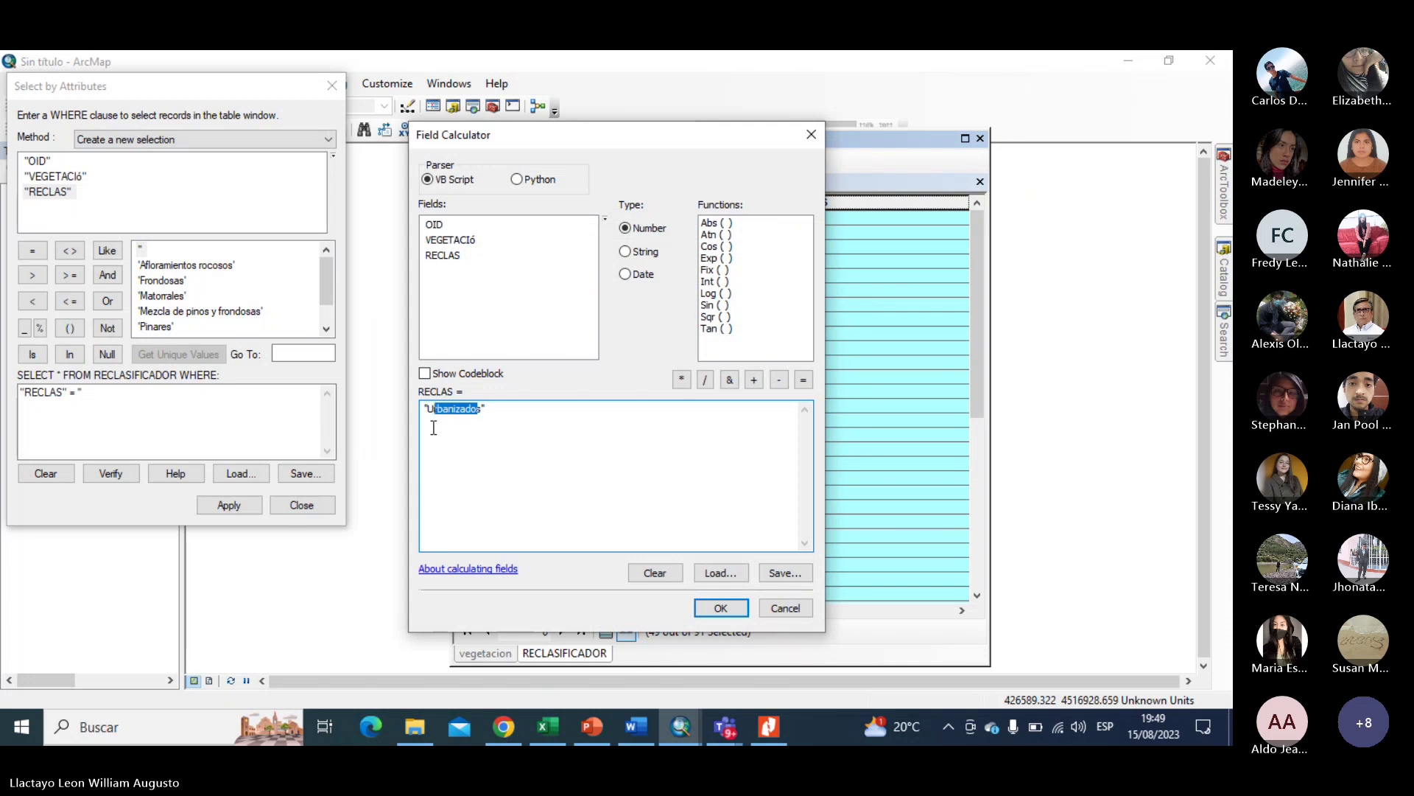
type("P")
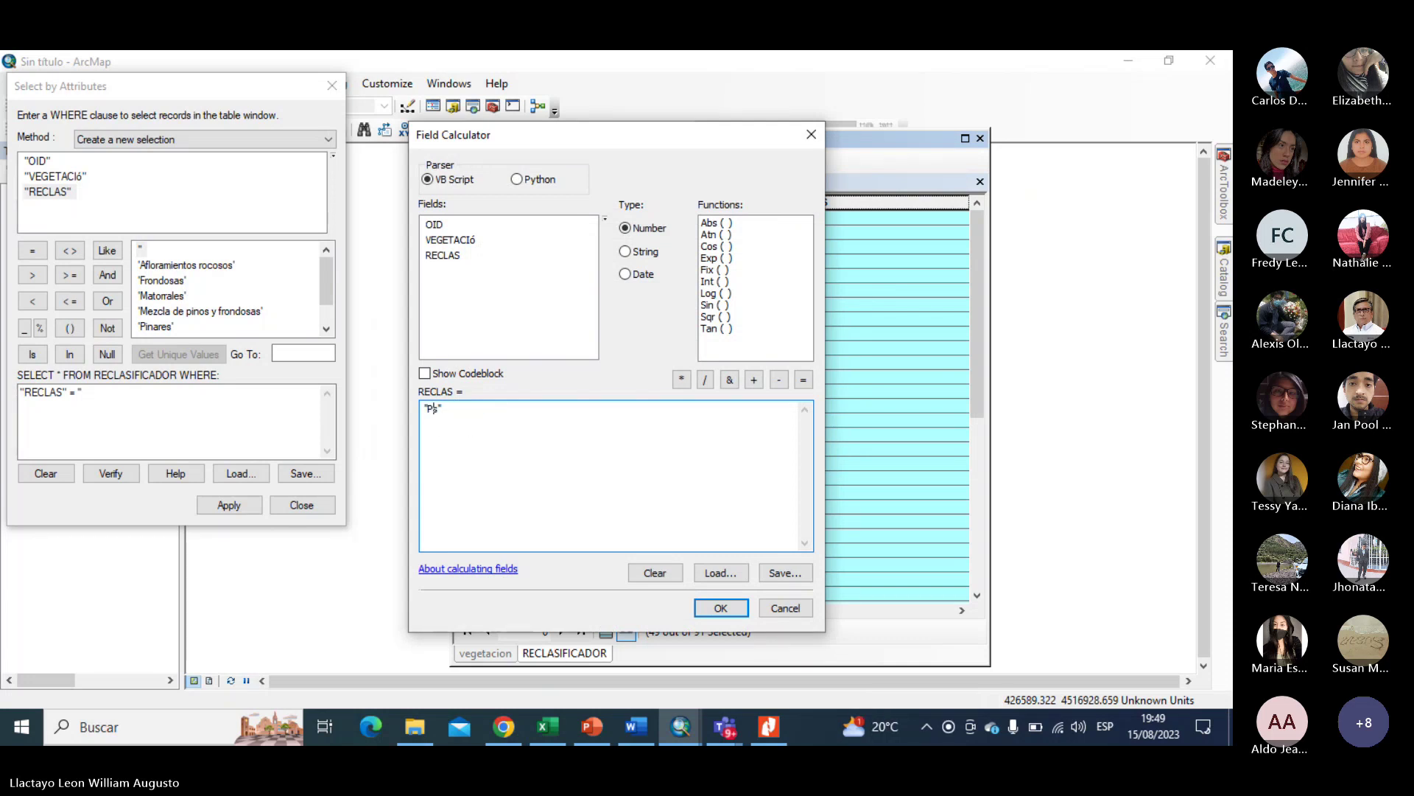
type("astoss")
key("BackSpace")
left_click(720, 608)
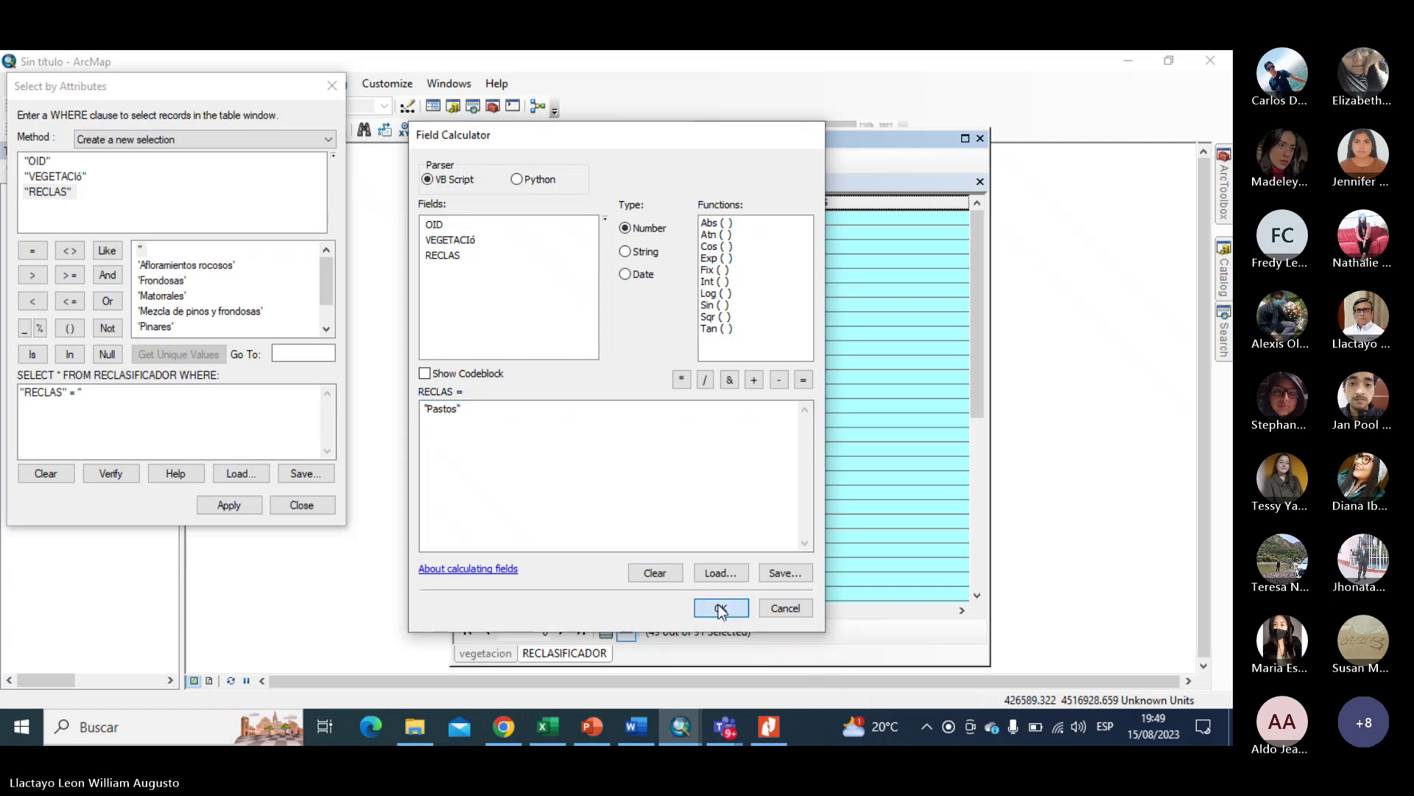
left_click(511, 737)
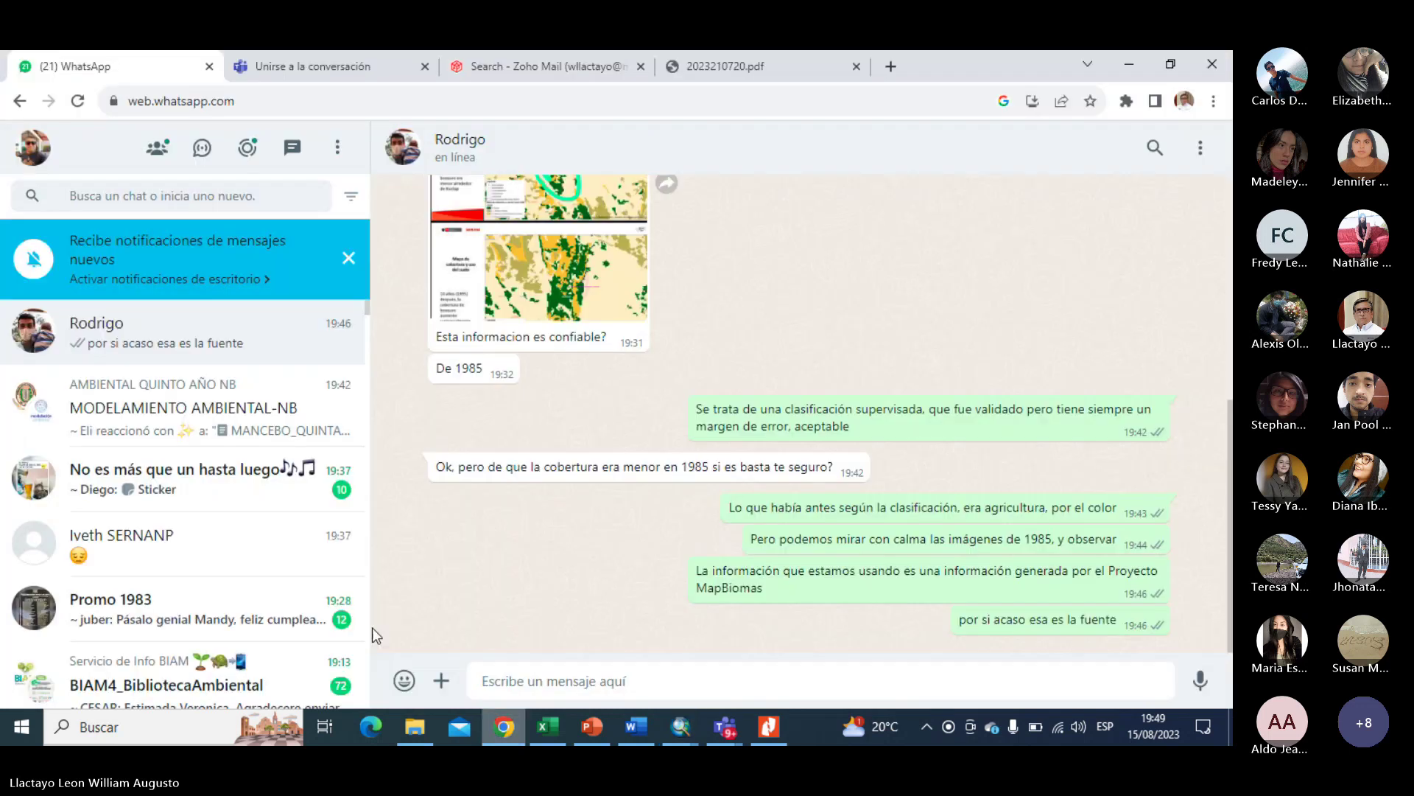
left_click(205, 340)
left_click(204, 405)
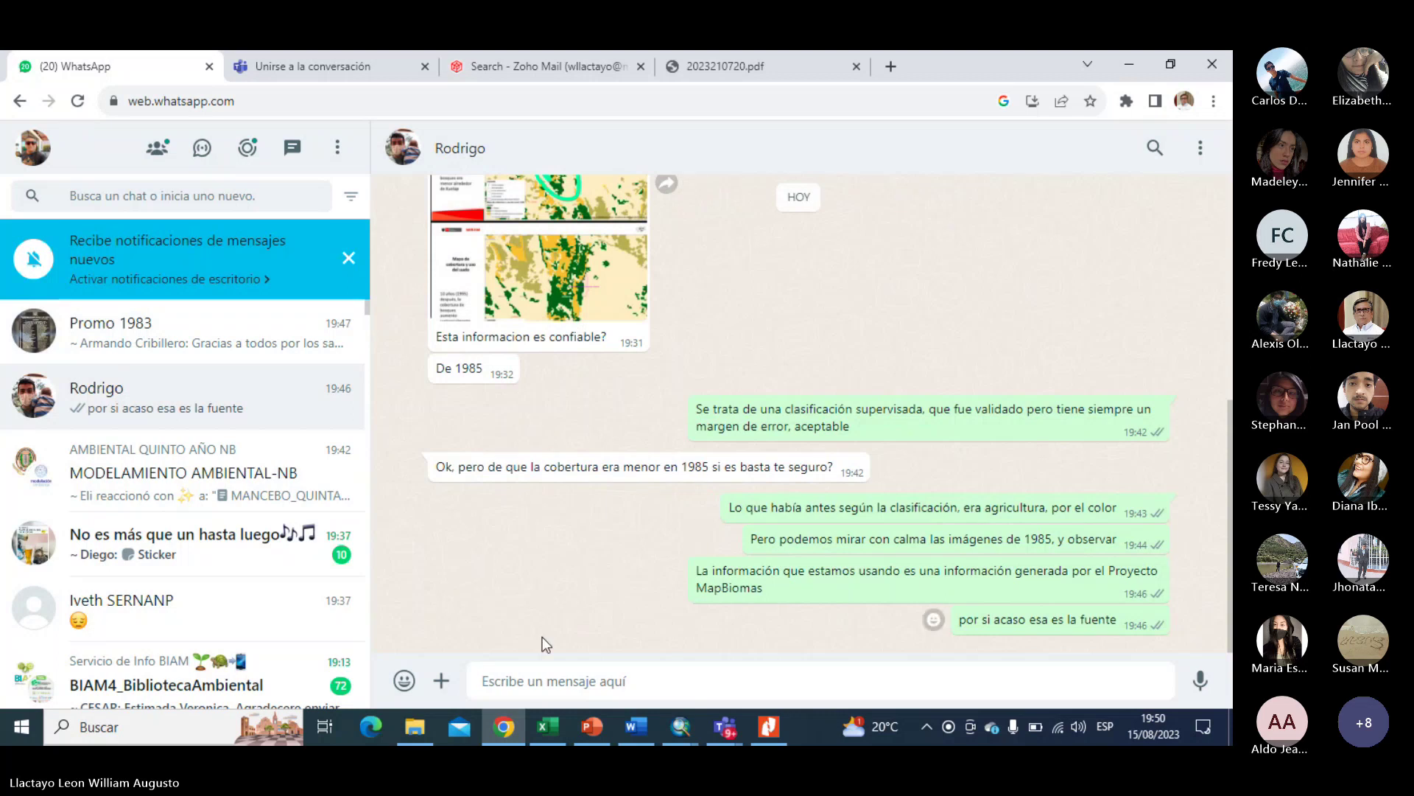
type("Mañana podemos")
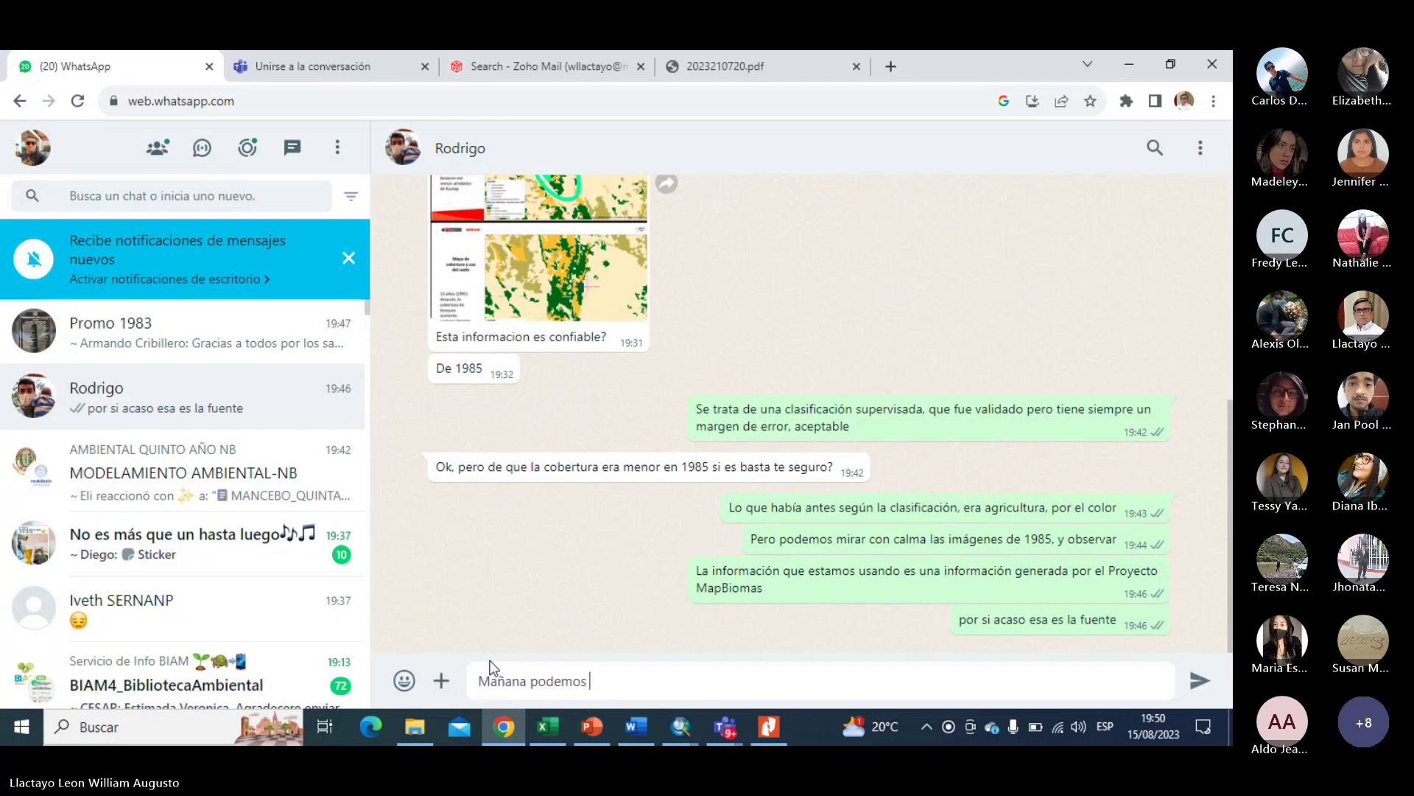
type(" mirar")
key("BackSpace")
key("BackSpace")
key("BackSpace")
key("BackSpace")
key("BackSpace")
type("confirmar")
key("BackSpace")
key("BackSpace")
key("BackSpace")
key("BackSpace")
key("ctrl+BackSpace")
key("ctrl+BackSpace")
key("ctrl+BackSpace")
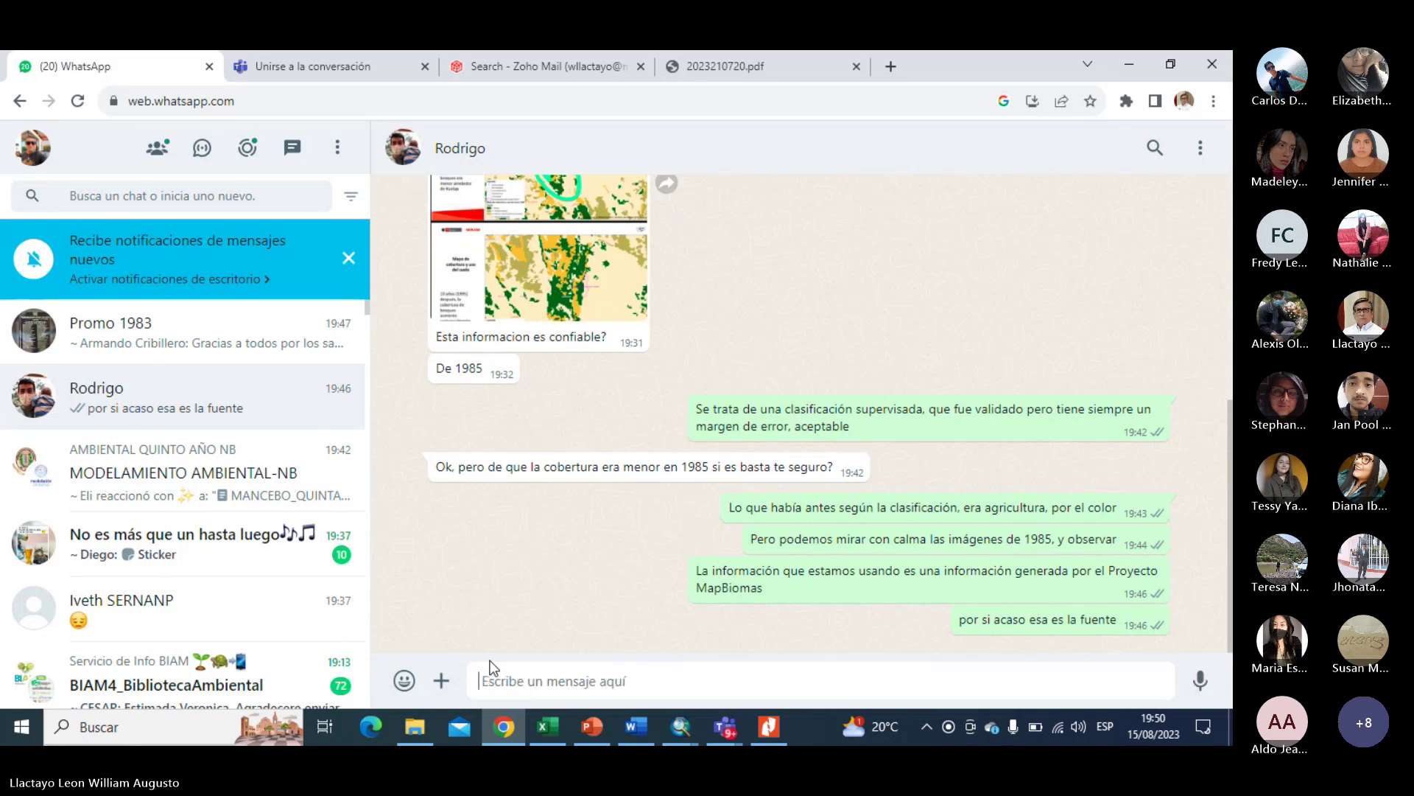
left_click(1129, 64)
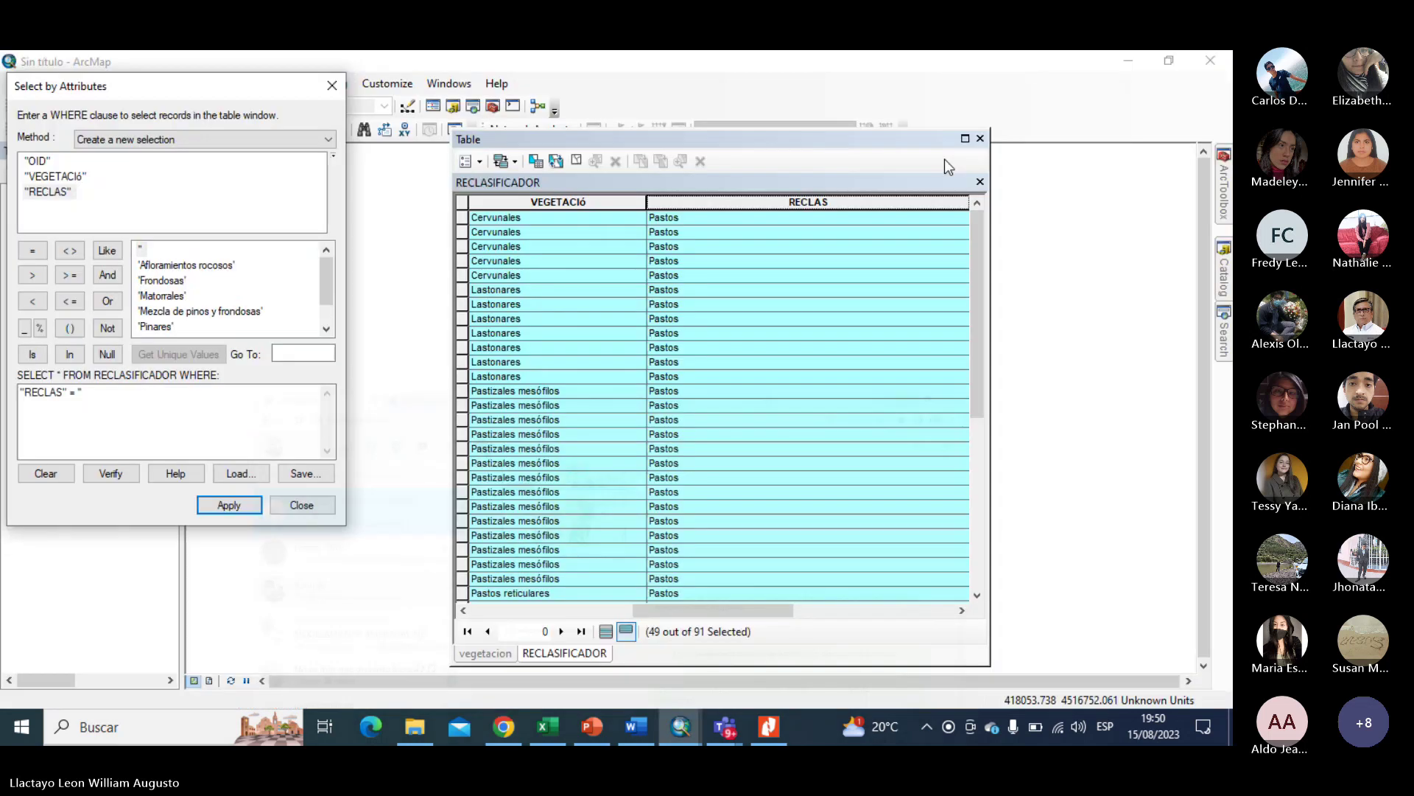
Clear the record selection in the RECLASIFICADOR table and show all of its records.
left_click(297, 505)
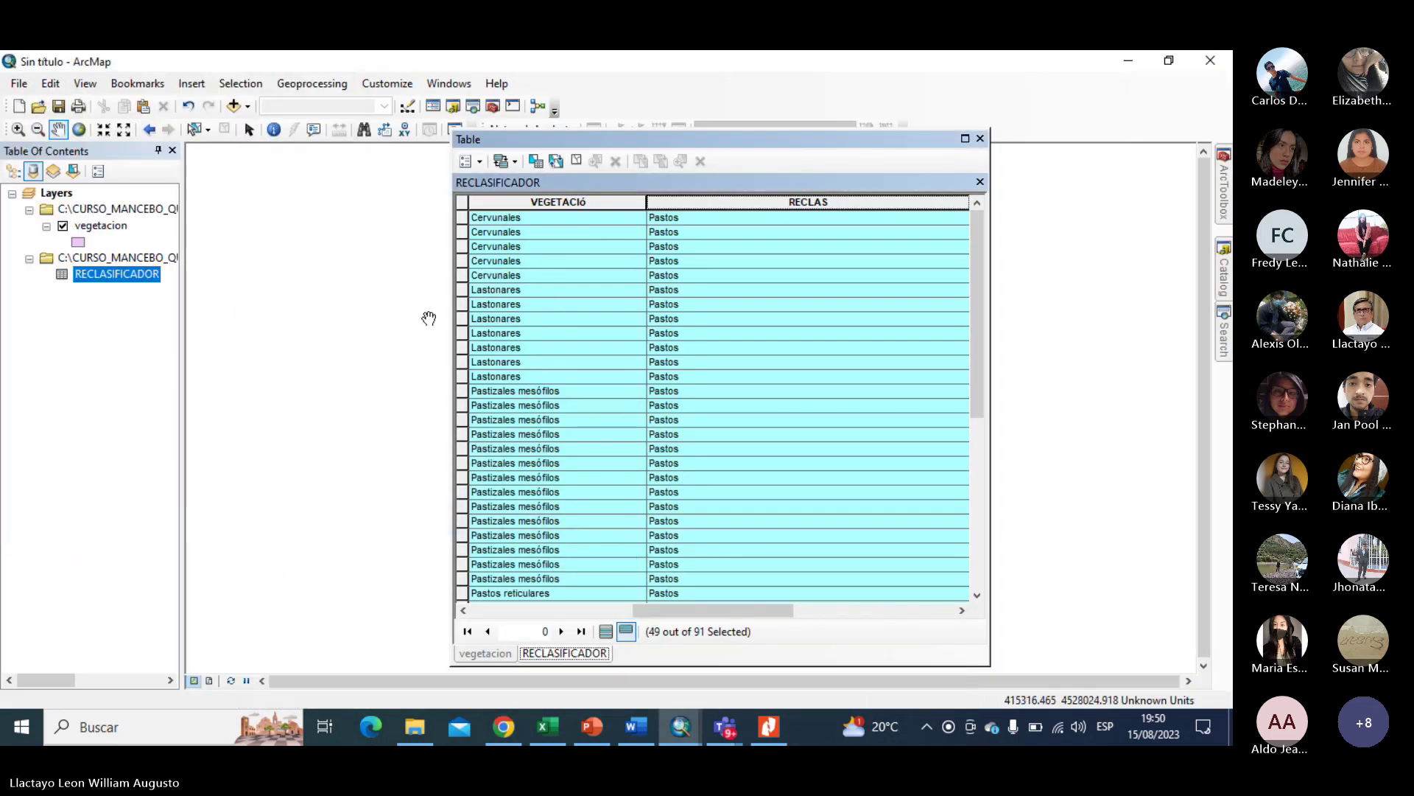
left_click(577, 161)
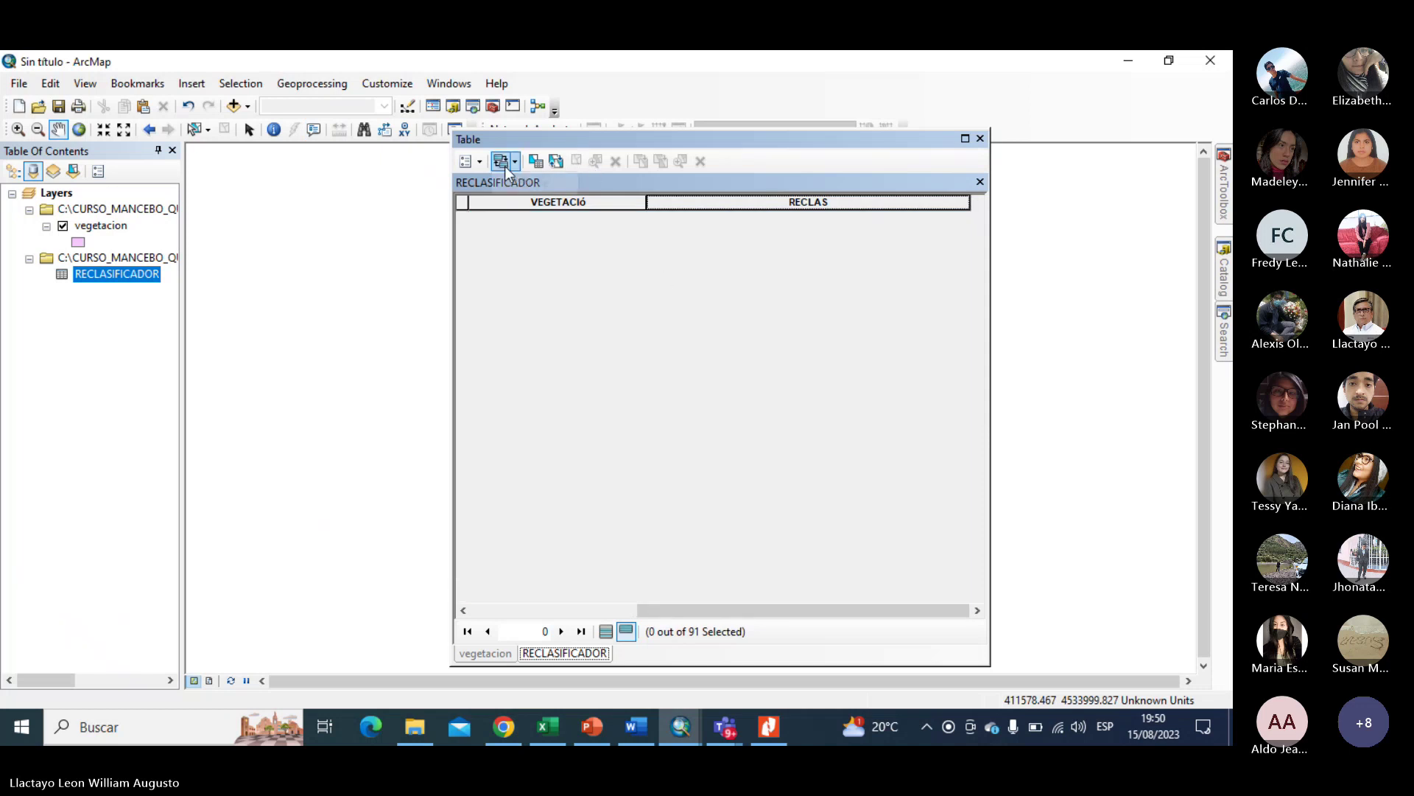
left_click(535, 161)
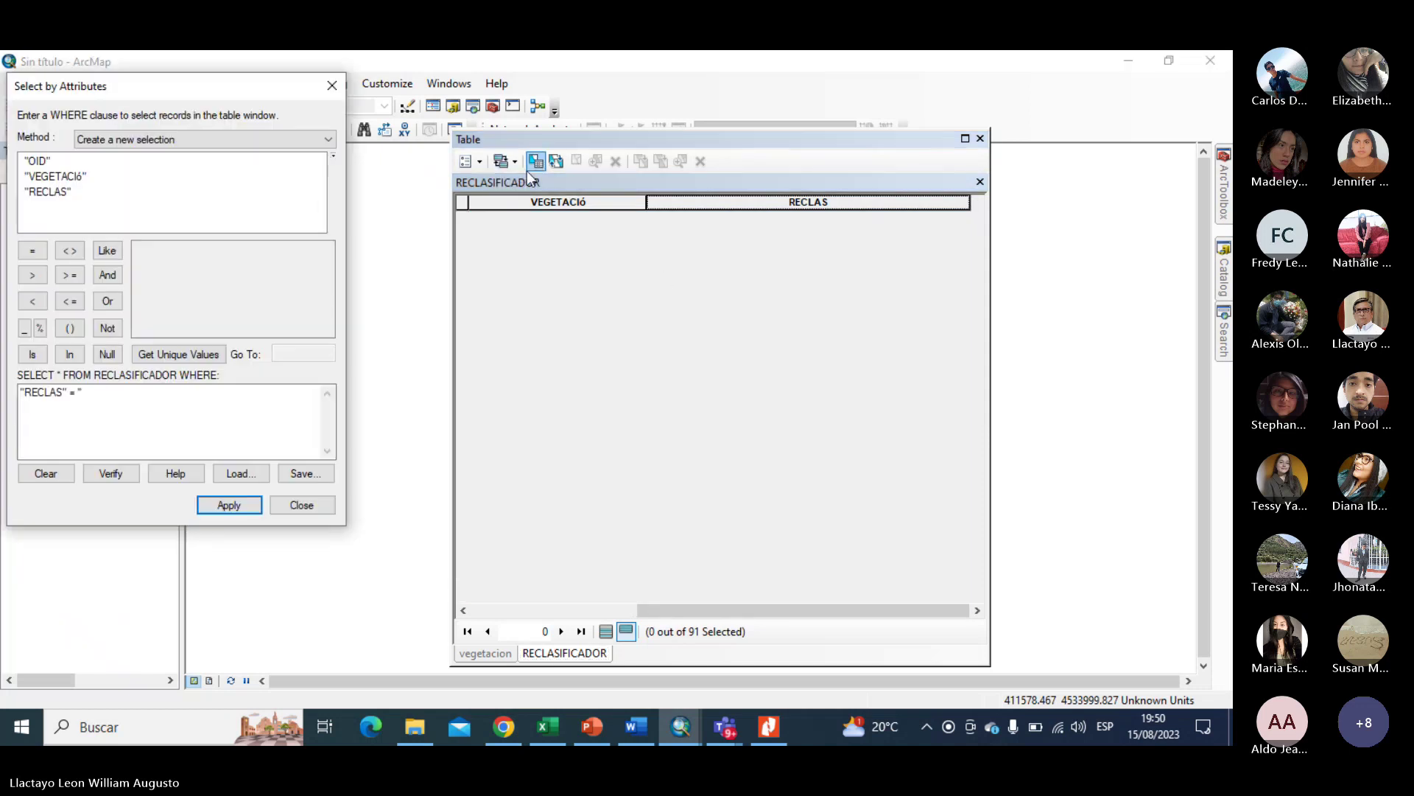
left_click(330, 87)
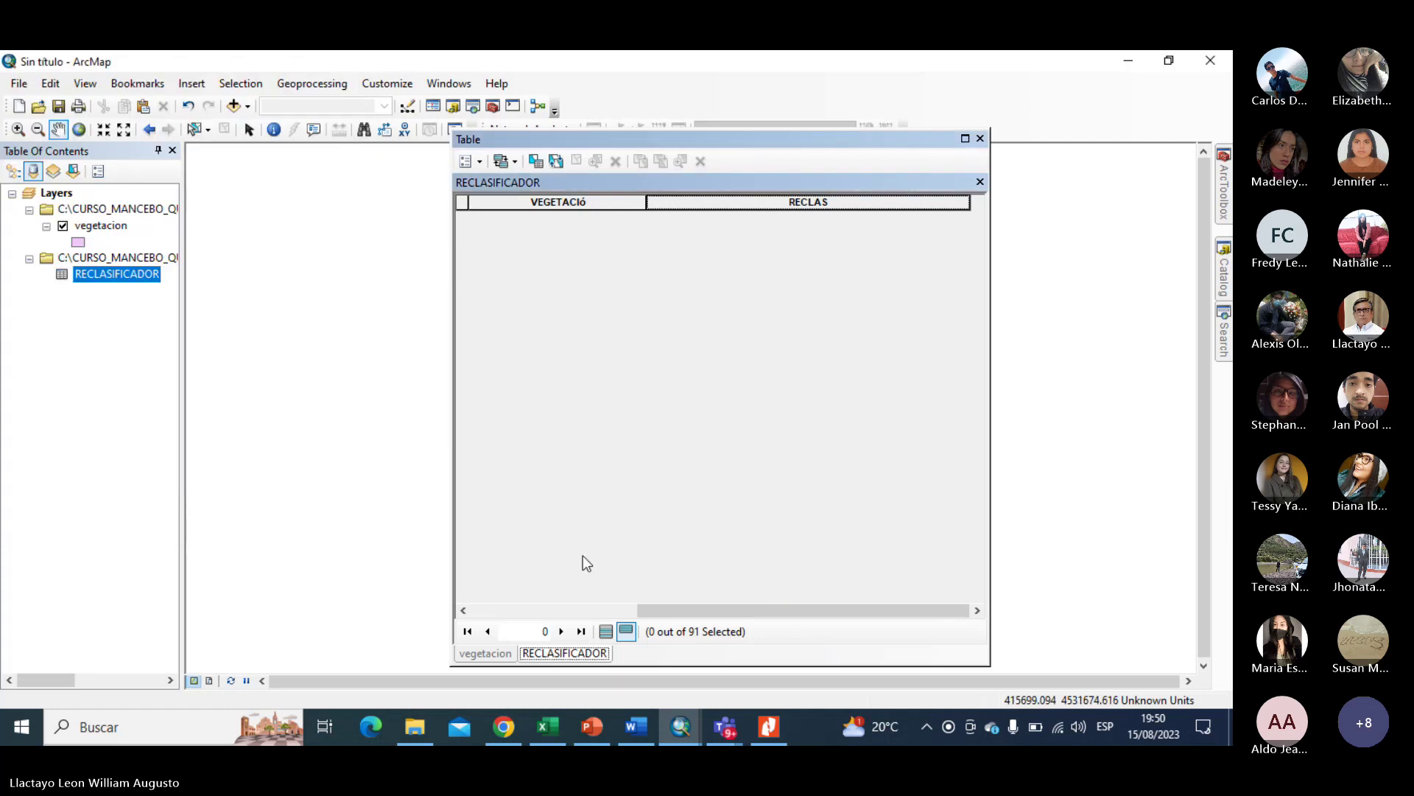
left_click(605, 632)
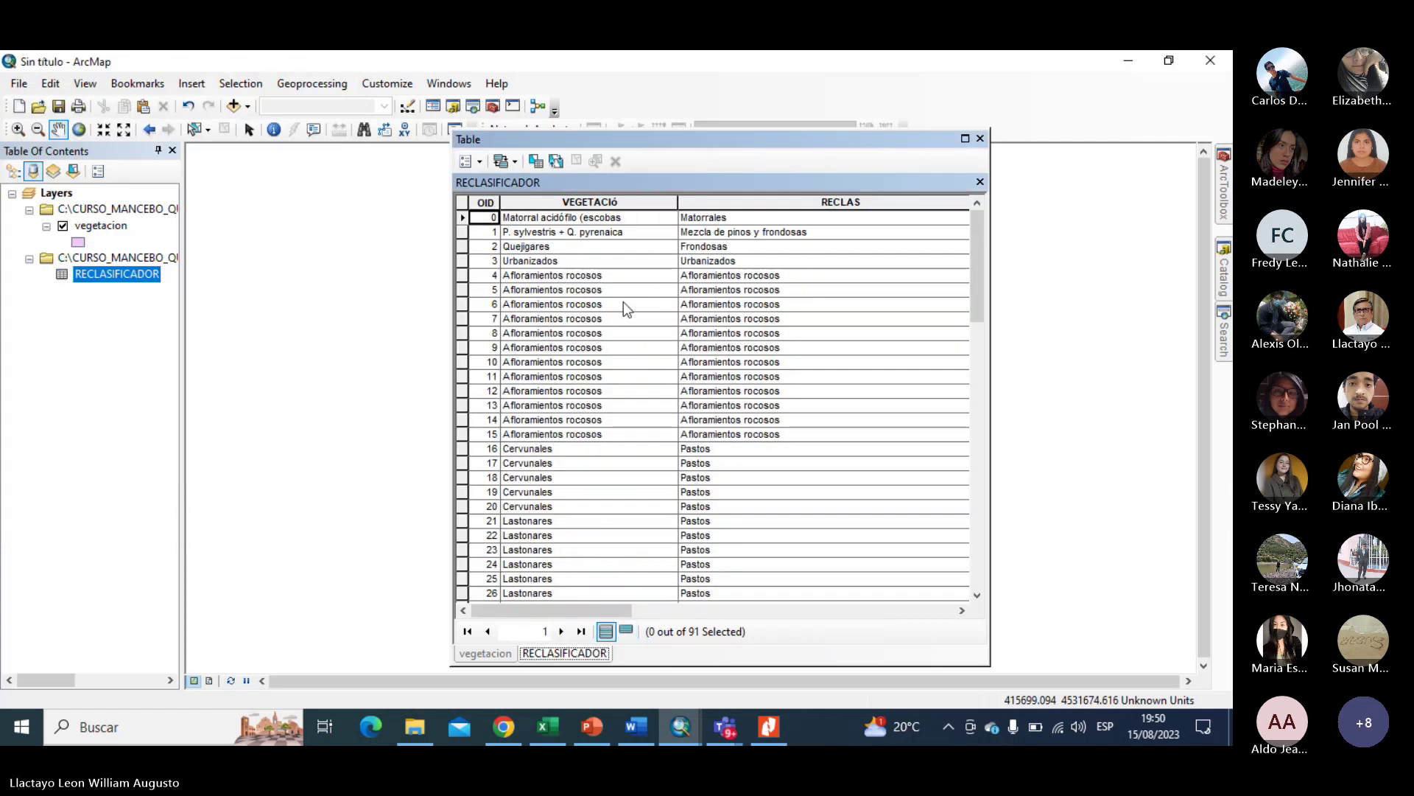
Look through the full RECLASIFICADOR table to check the RECLAS class assigned to each vegetation type.
left_click(208, 130)
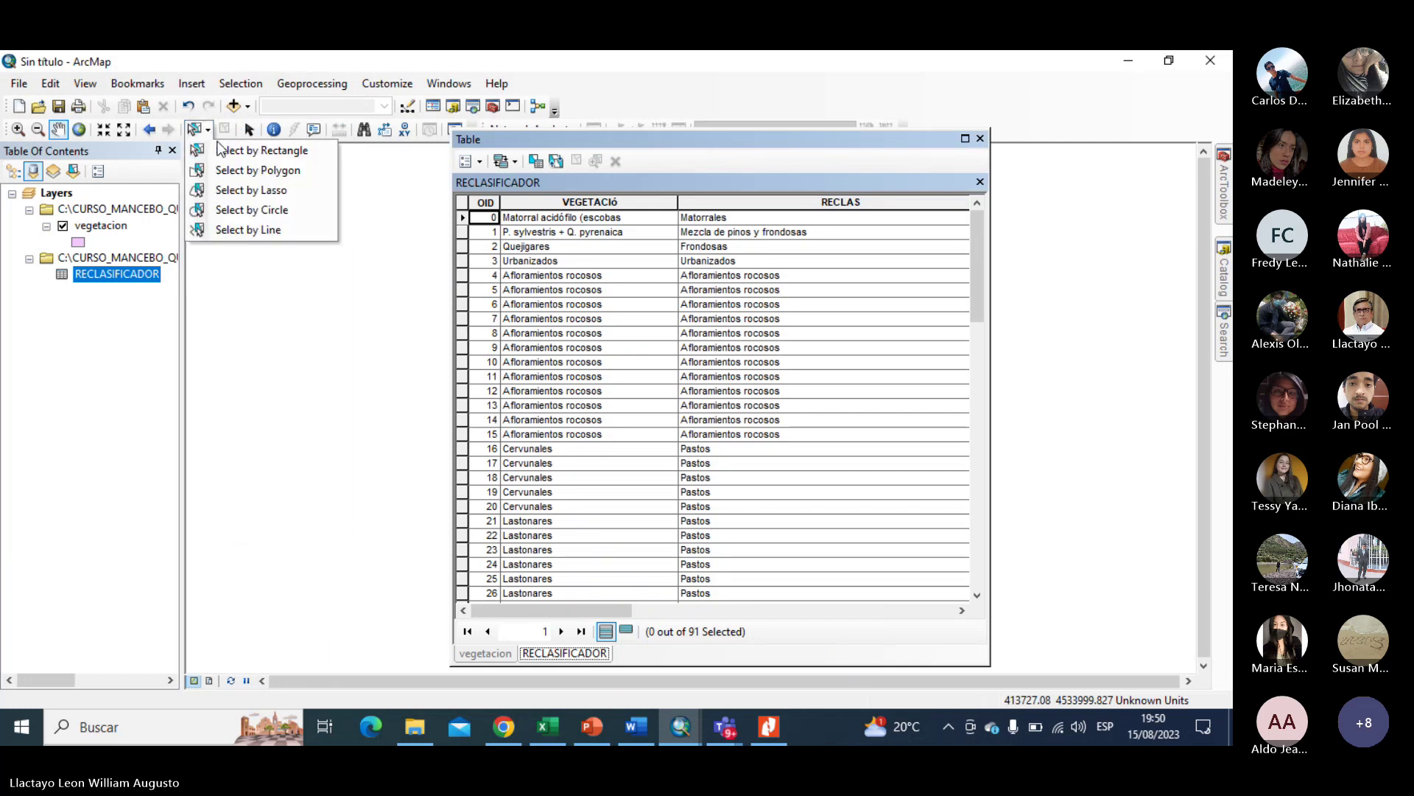
left_click(347, 308)
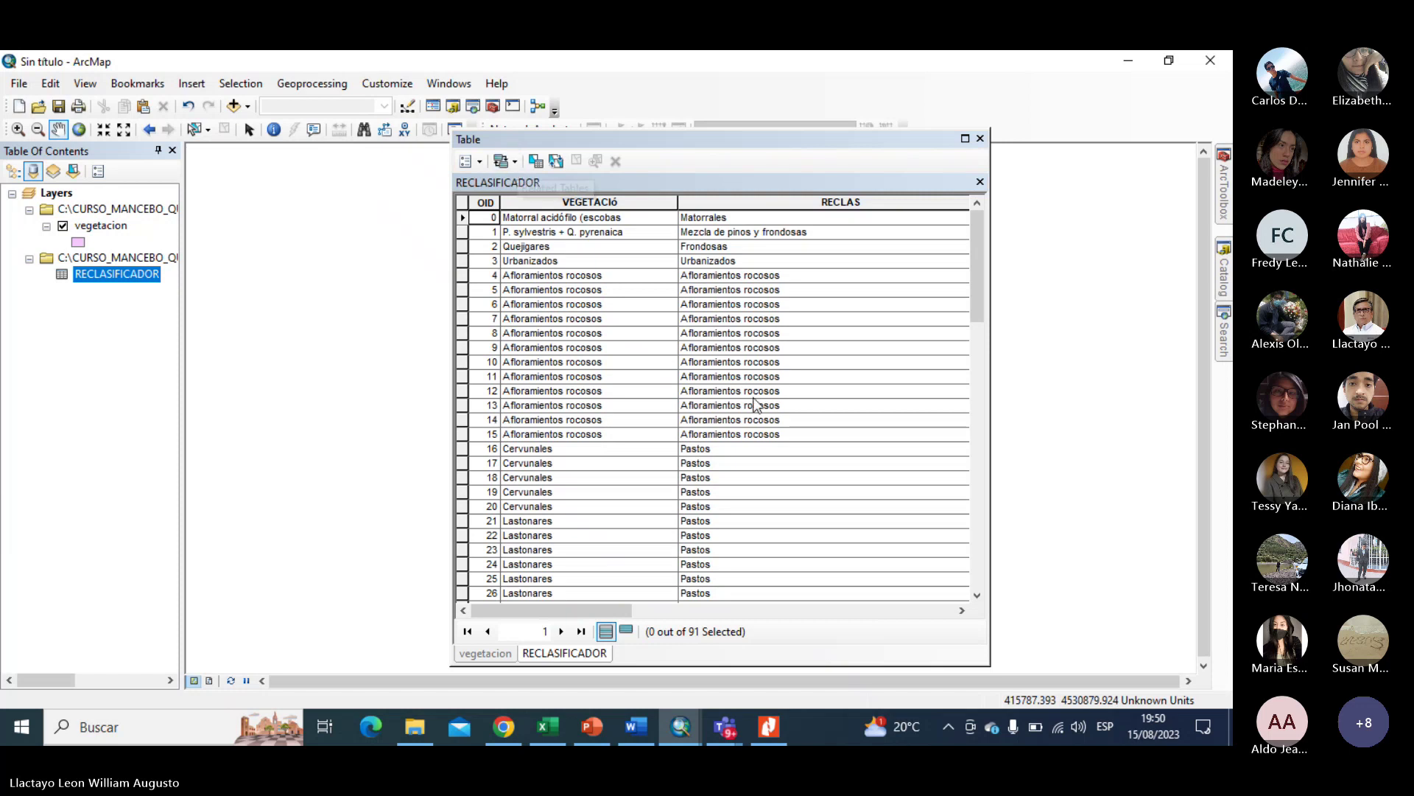
scroll(746, 402, "down", 9)
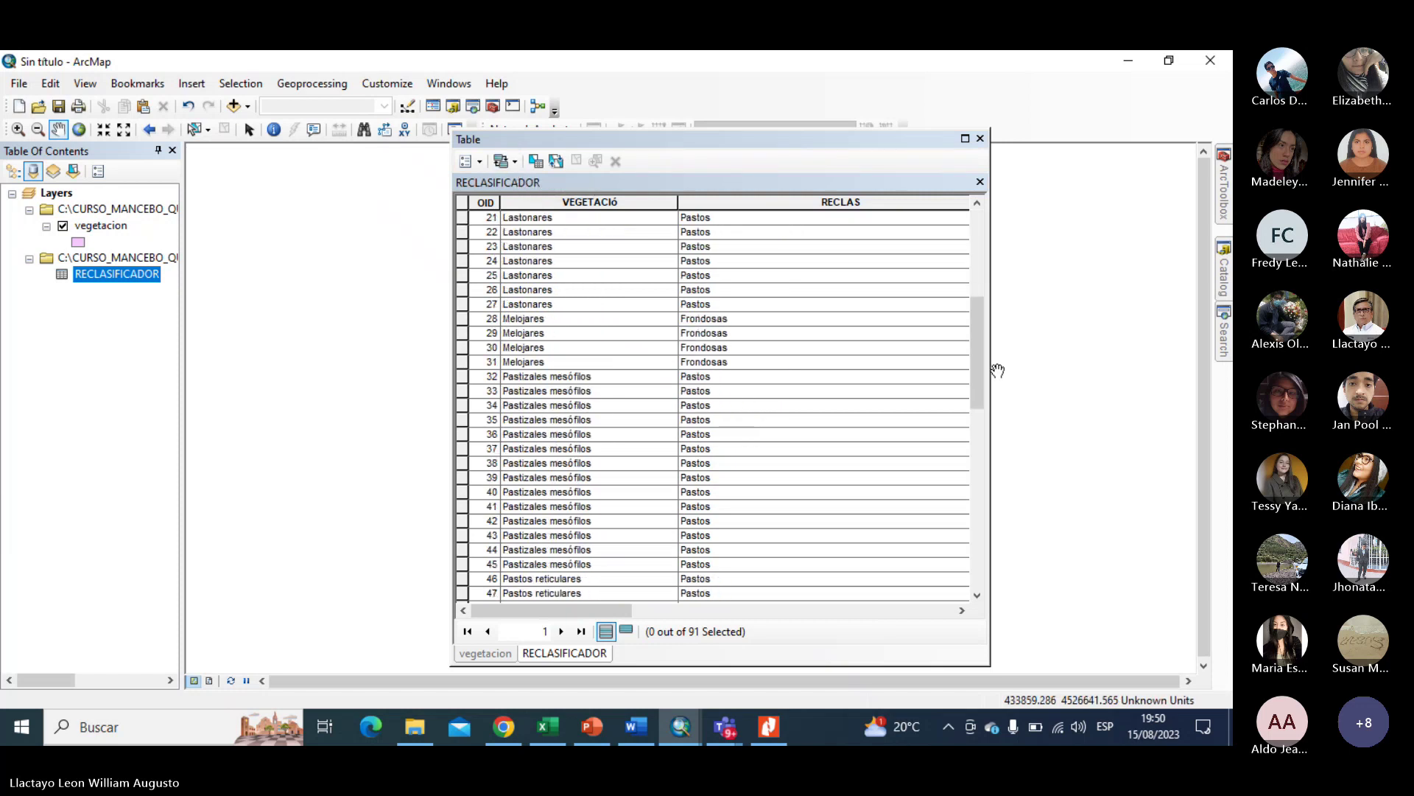
left_click_drag(972, 403, 980, 242)
left_click(726, 726)
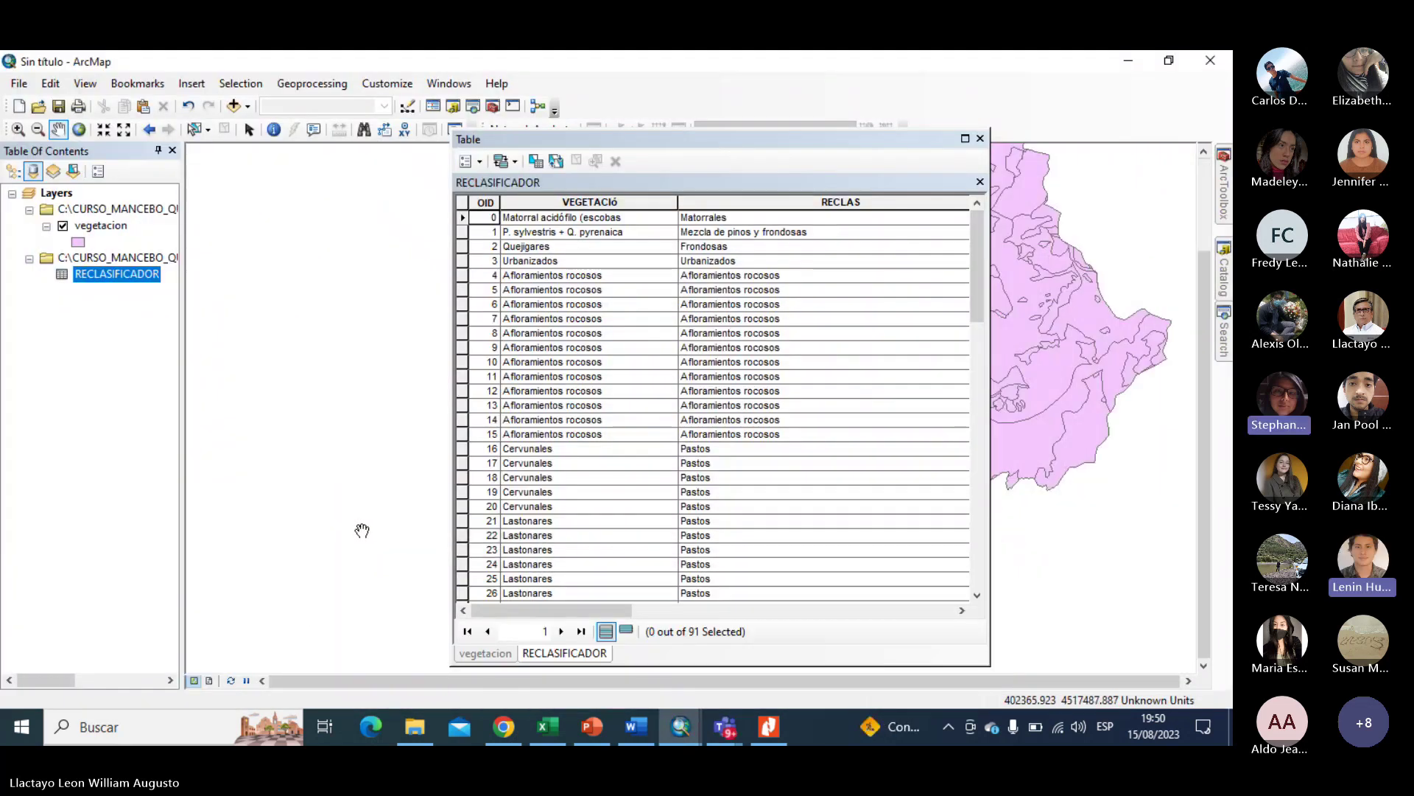
Move and widen the RECLASIFICADOR table window, and highlight the whole RECLAS column.
left_click_drag(784, 138, 834, 139)
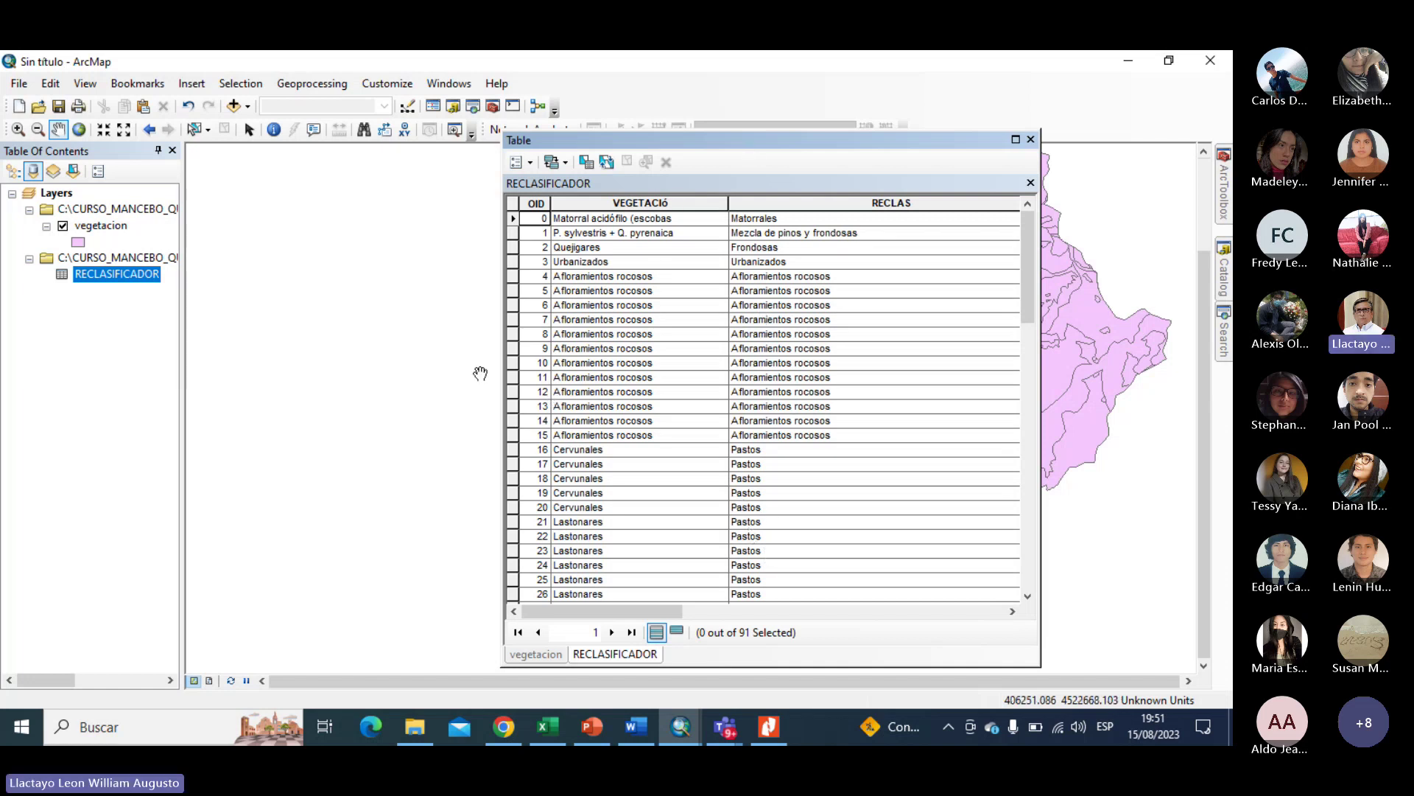
left_click_drag(507, 358, 269, 357)
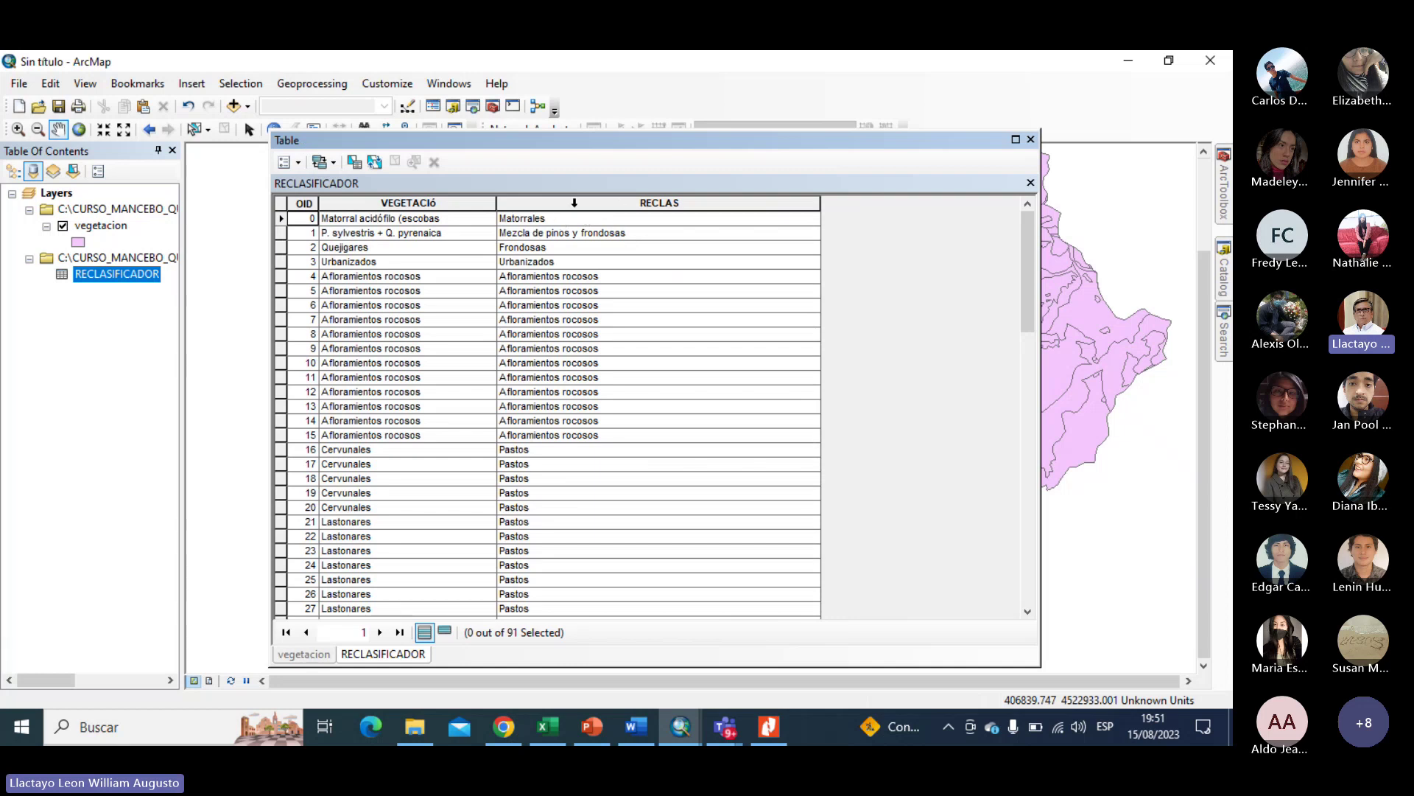
left_click(601, 204)
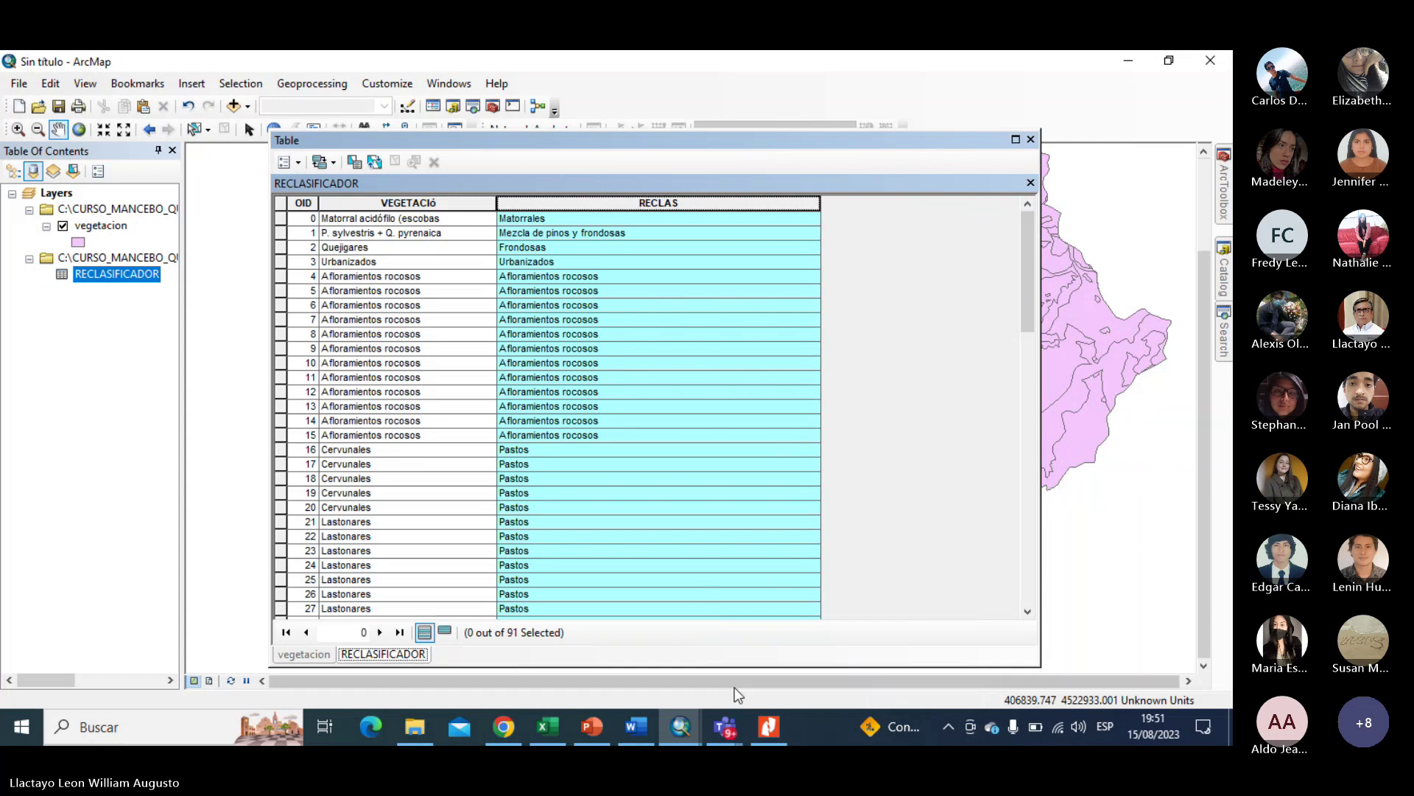
Switch to the PDF in Nitro Pro and examine the schemes of reclassification methods 1 to 4, from manual editing to the linked table.
left_click(771, 725)
scroll(536, 464, "down", 15)
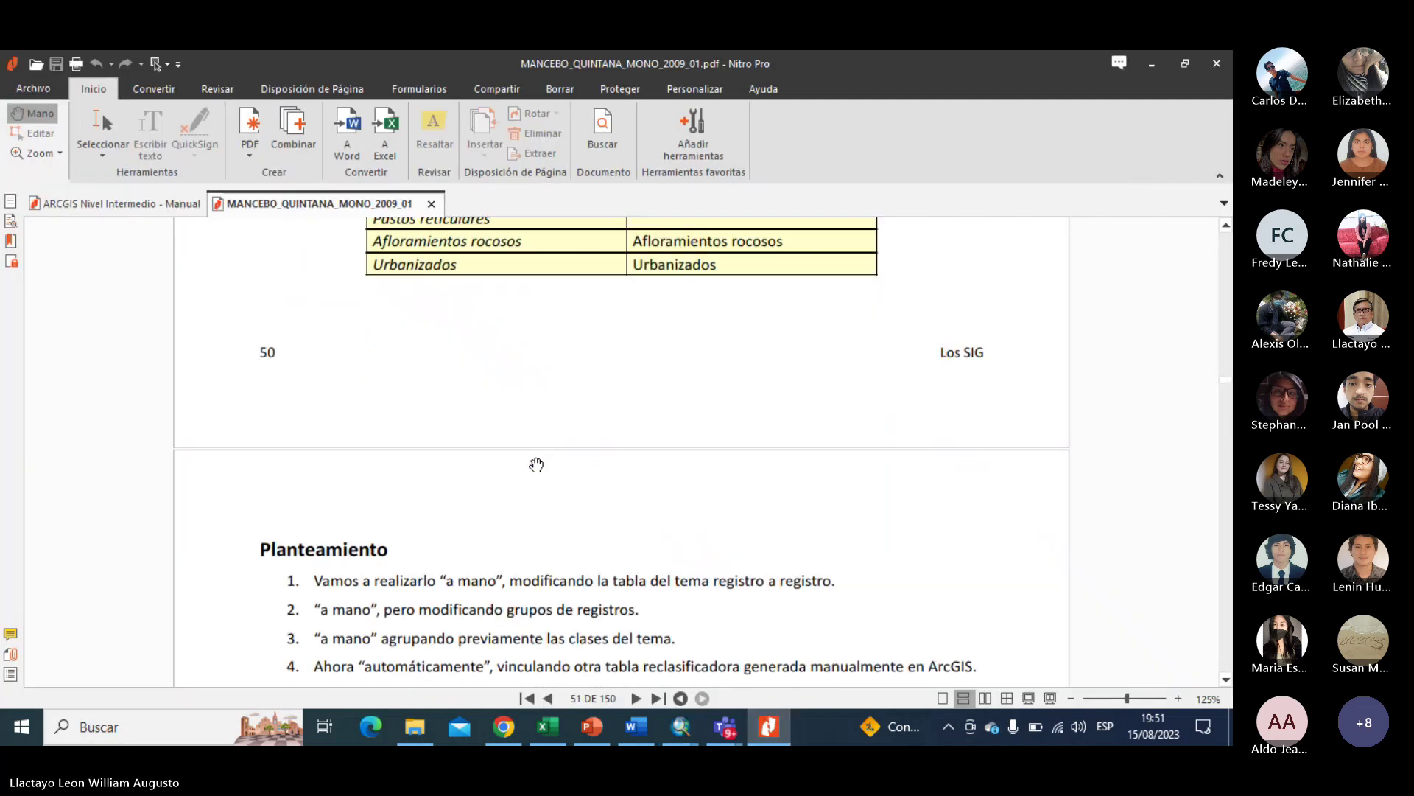
scroll(536, 464, "down", 3)
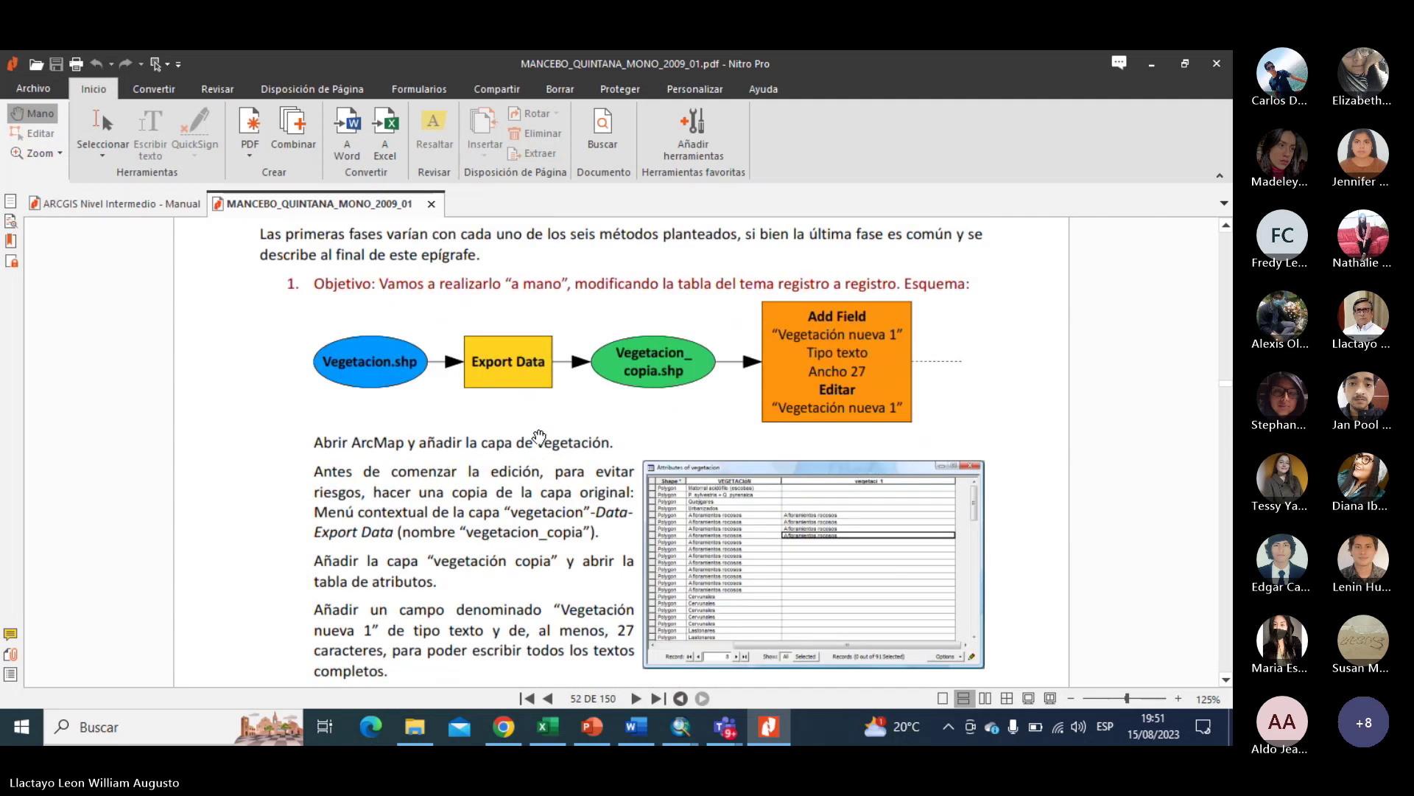
scroll(538, 436, "down", 4)
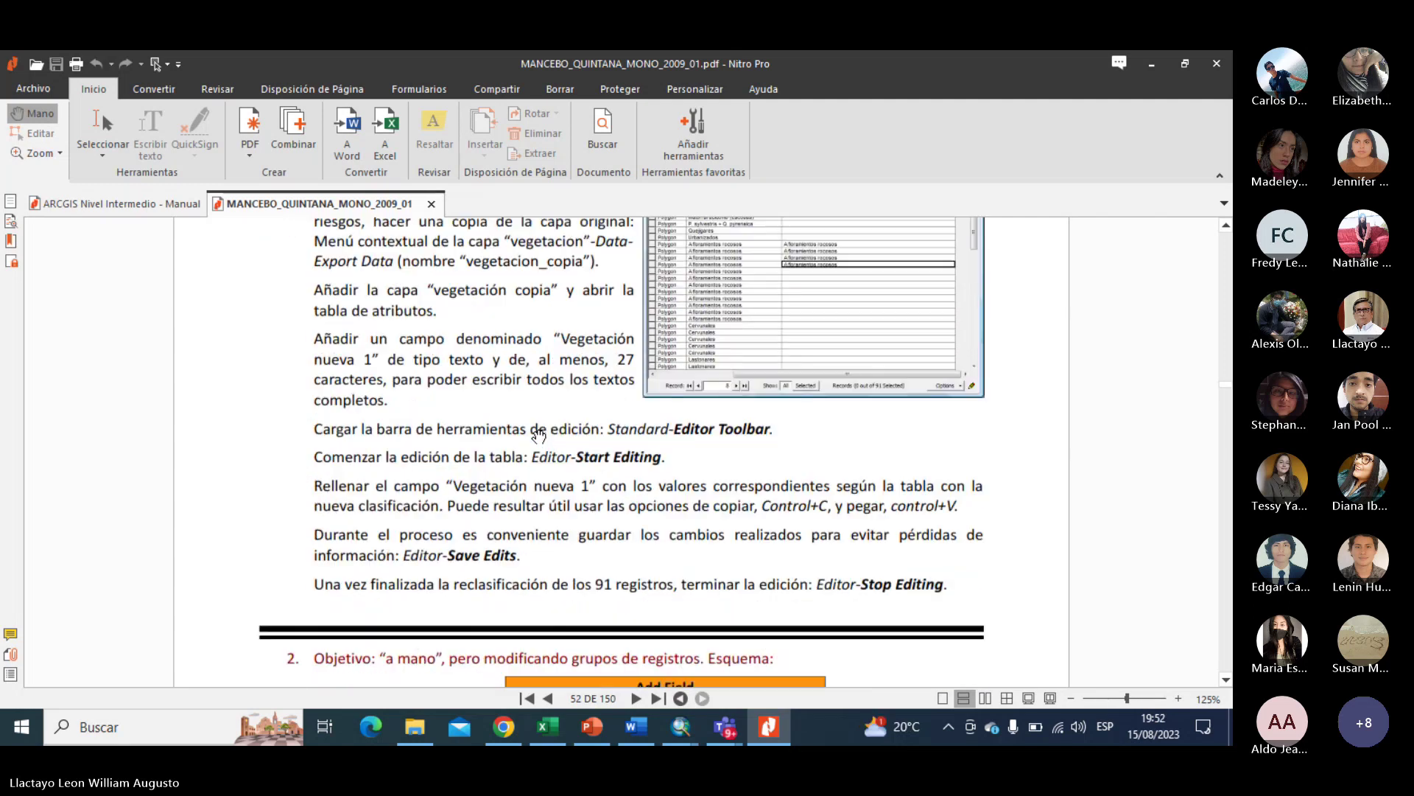
scroll(538, 434, "down", 5)
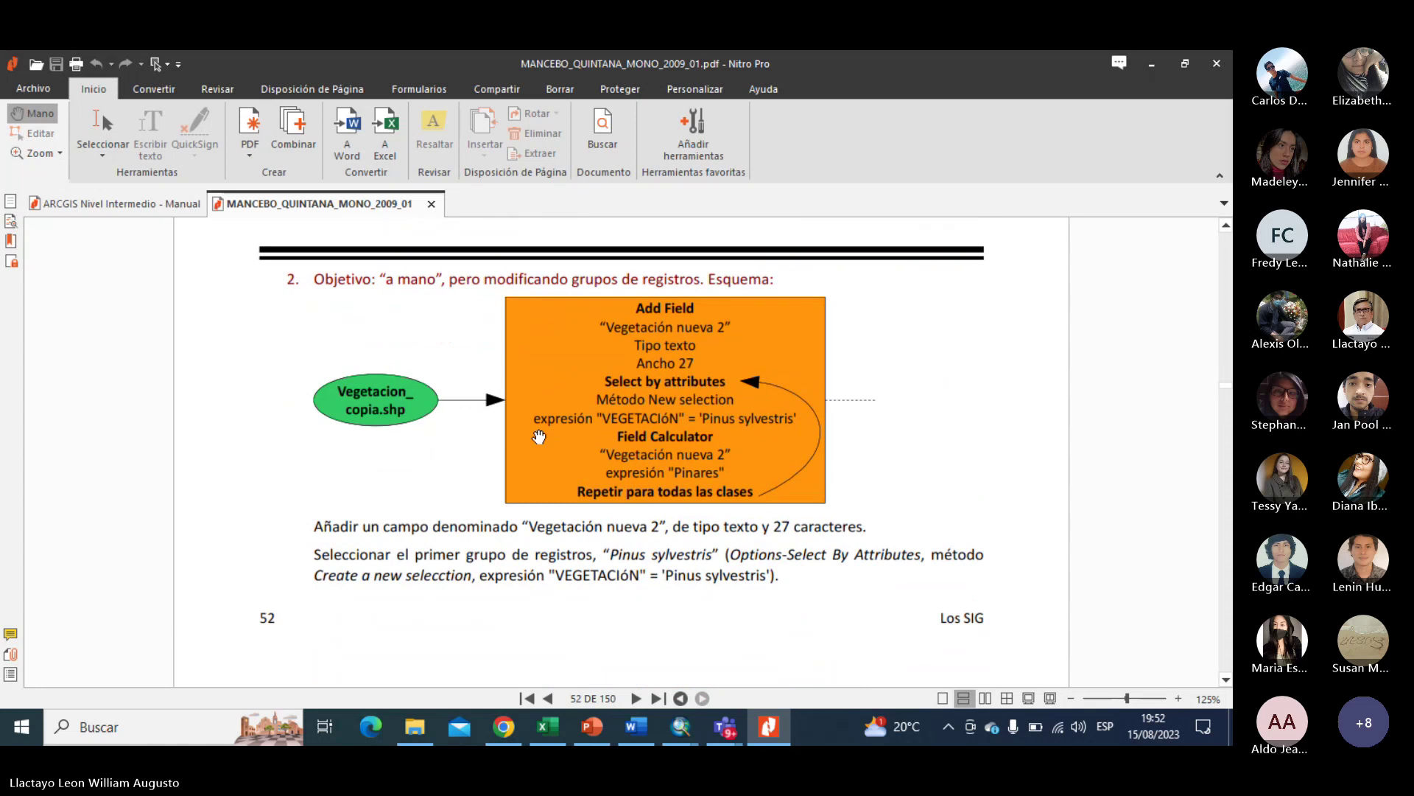
scroll(539, 437, "down", 3)
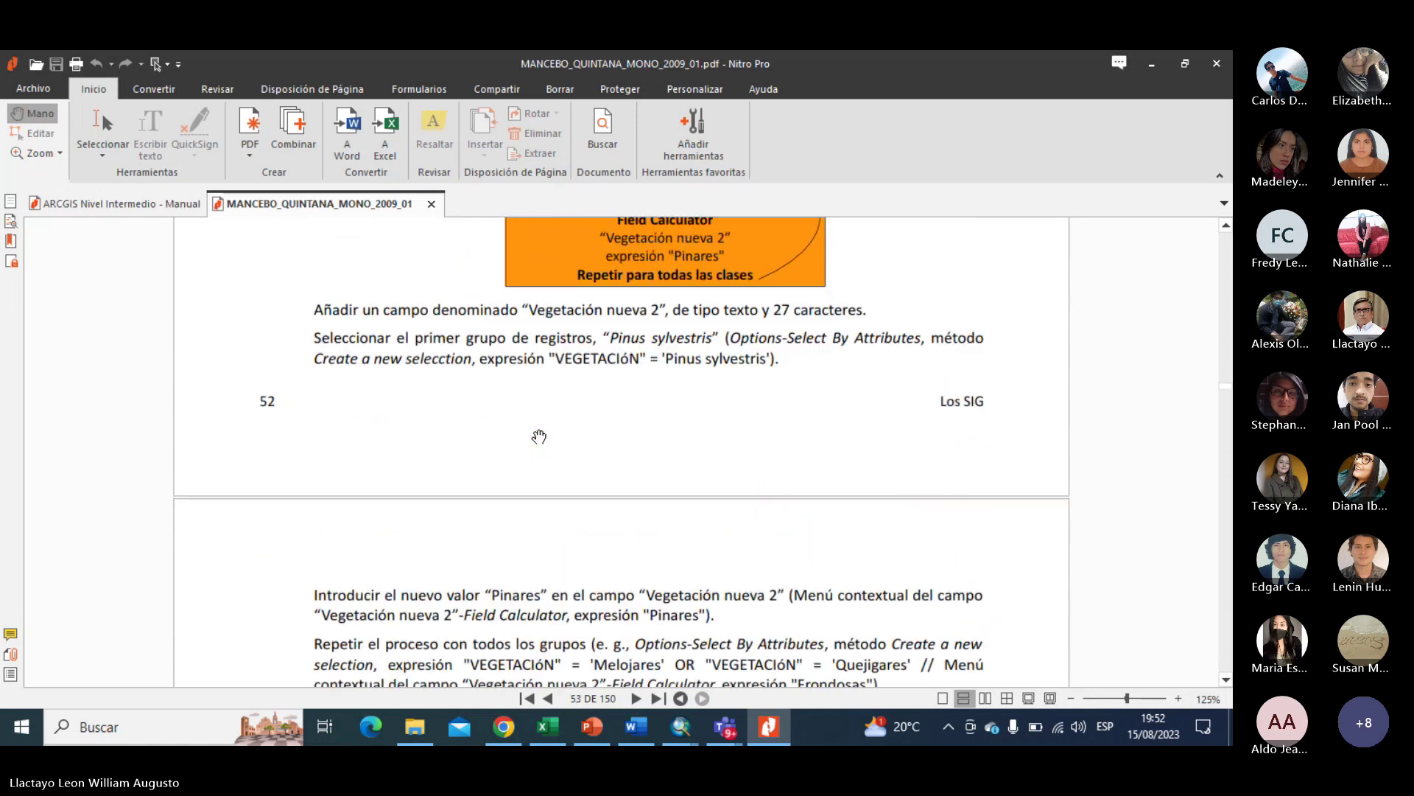
scroll(539, 437, "down", 5)
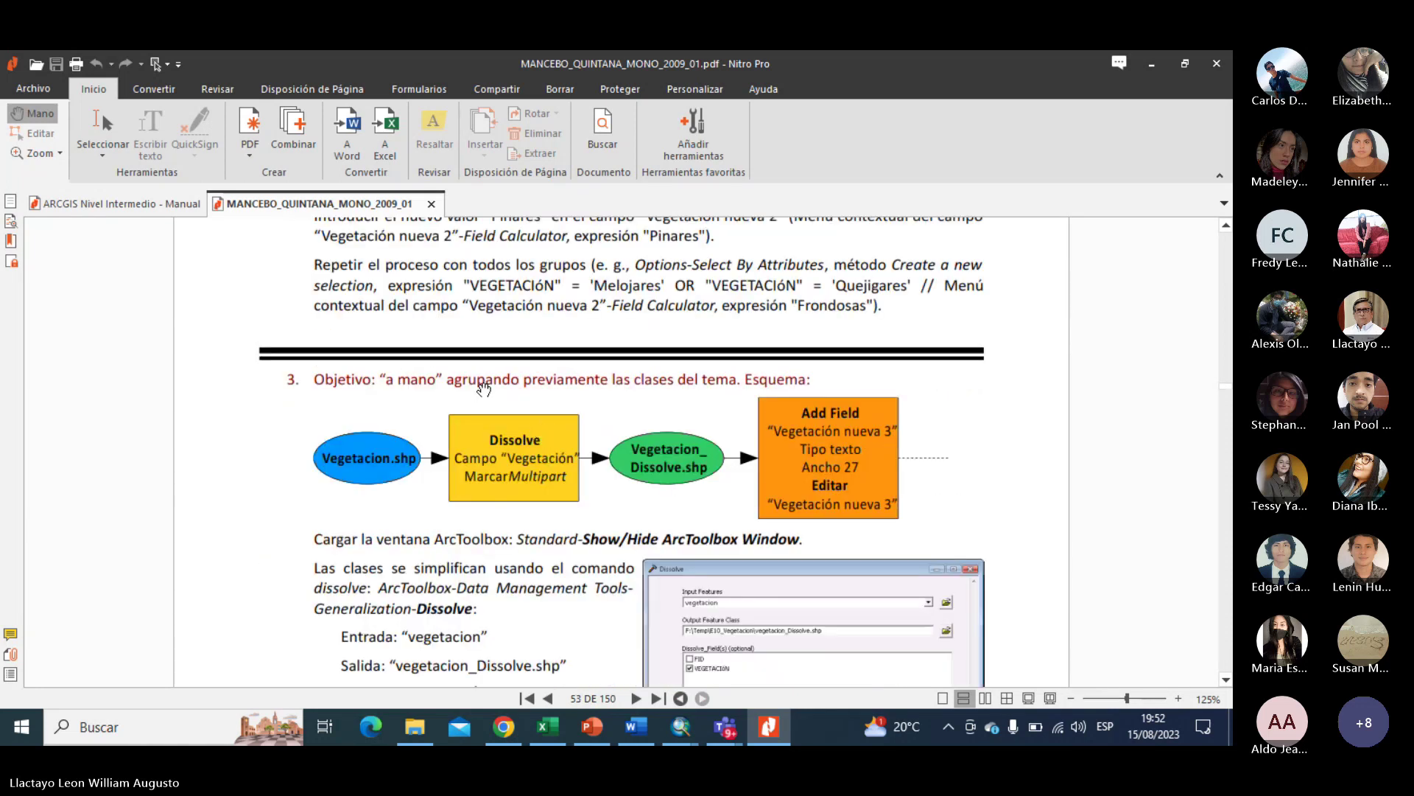
scroll(523, 375, "down", 2)
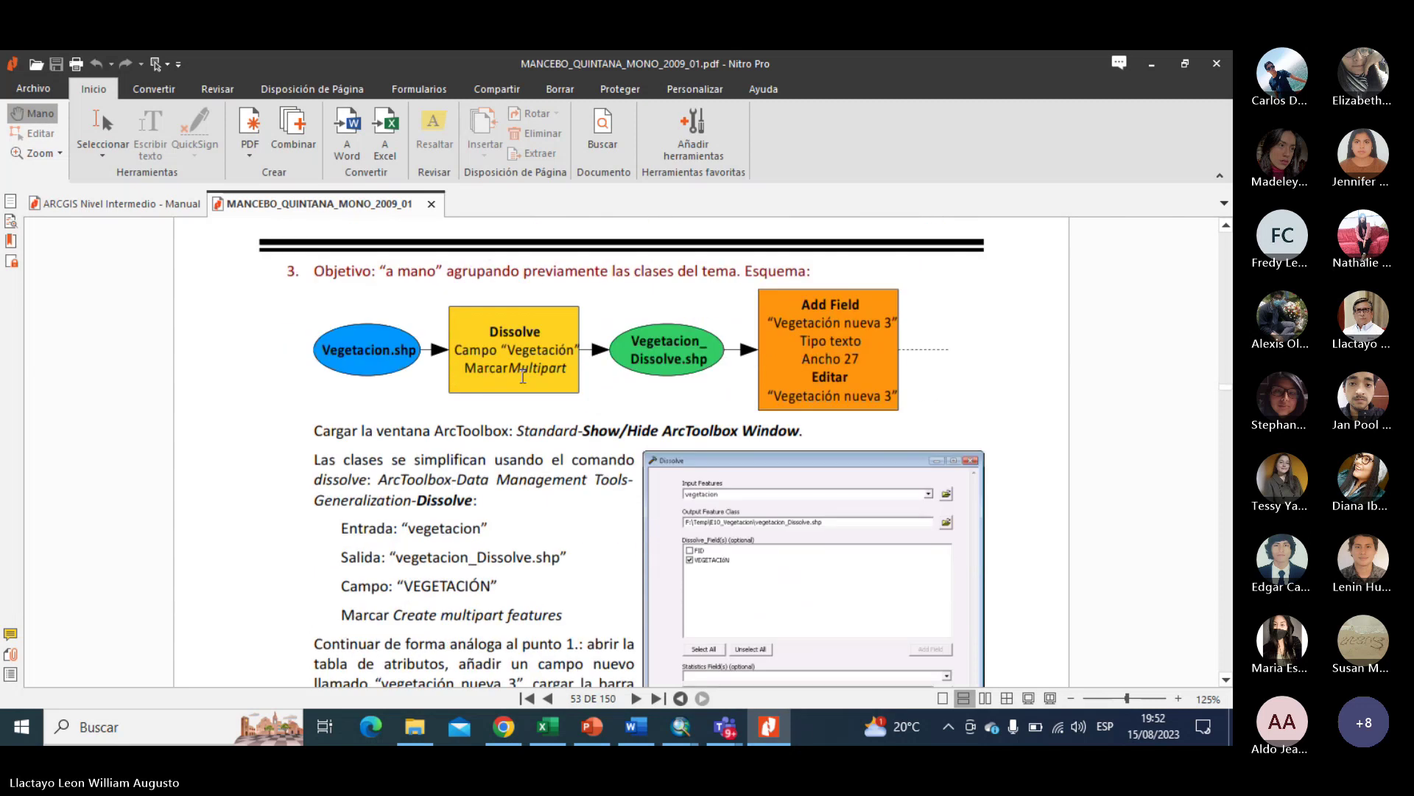
scroll(523, 376, "up", 3)
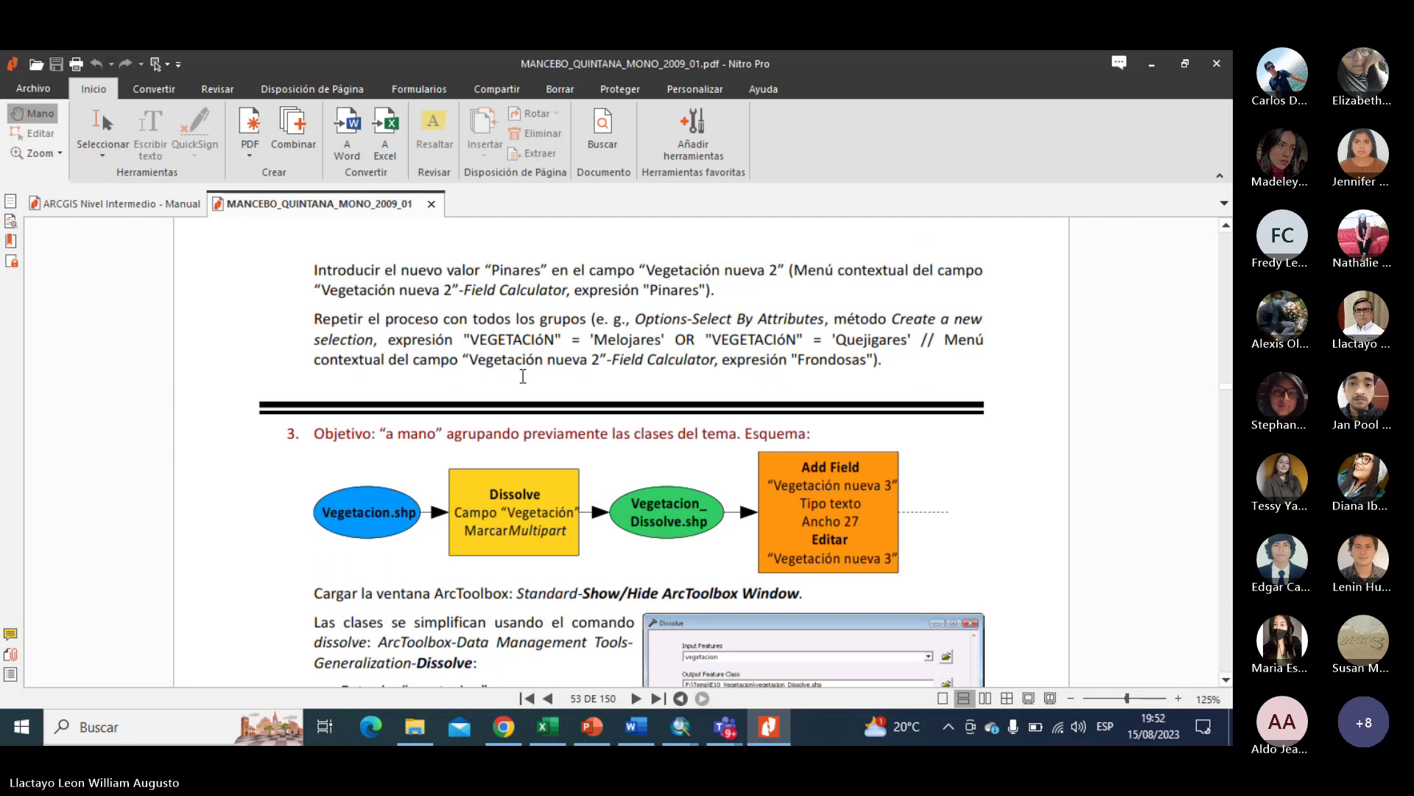
scroll(523, 376, "down", 2)
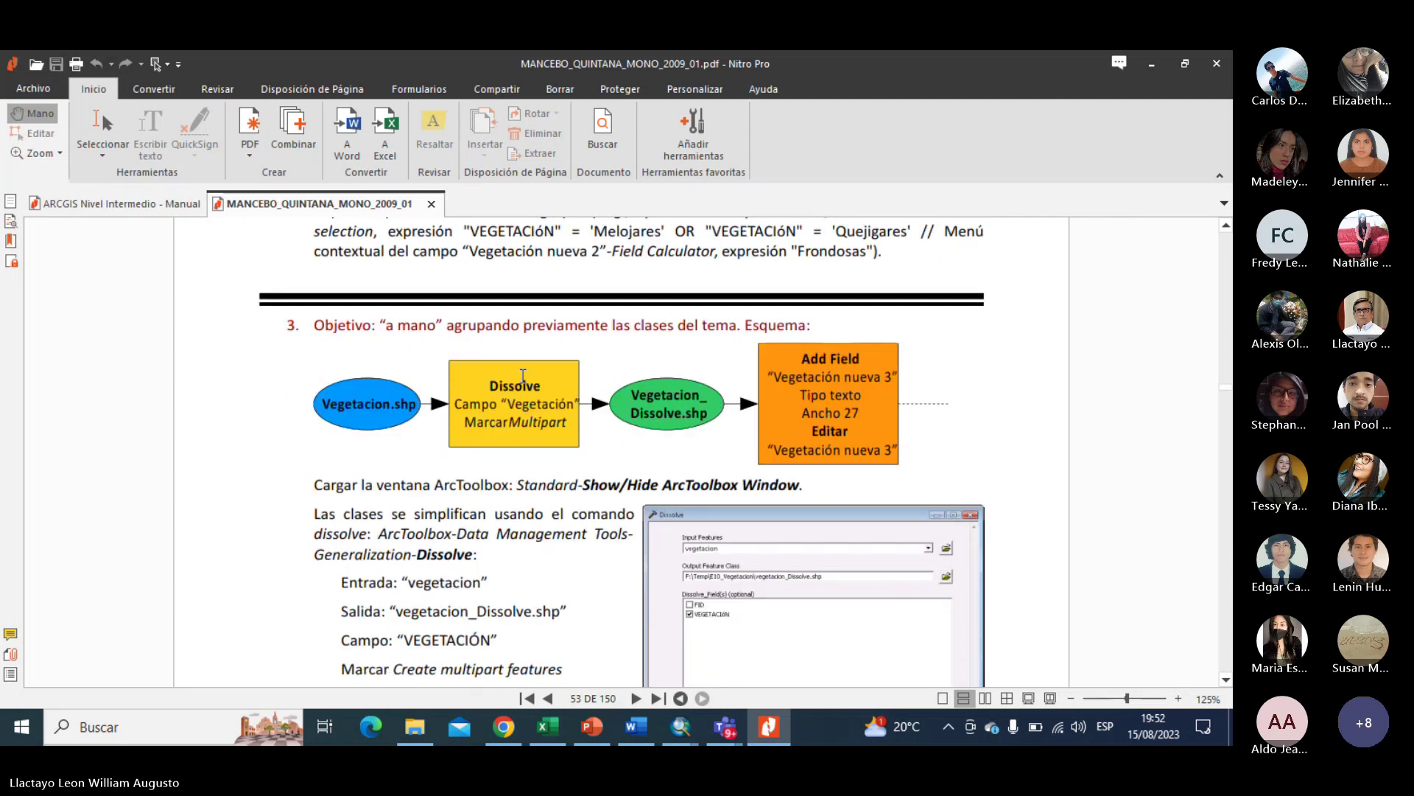
scroll(523, 376, "down", 2)
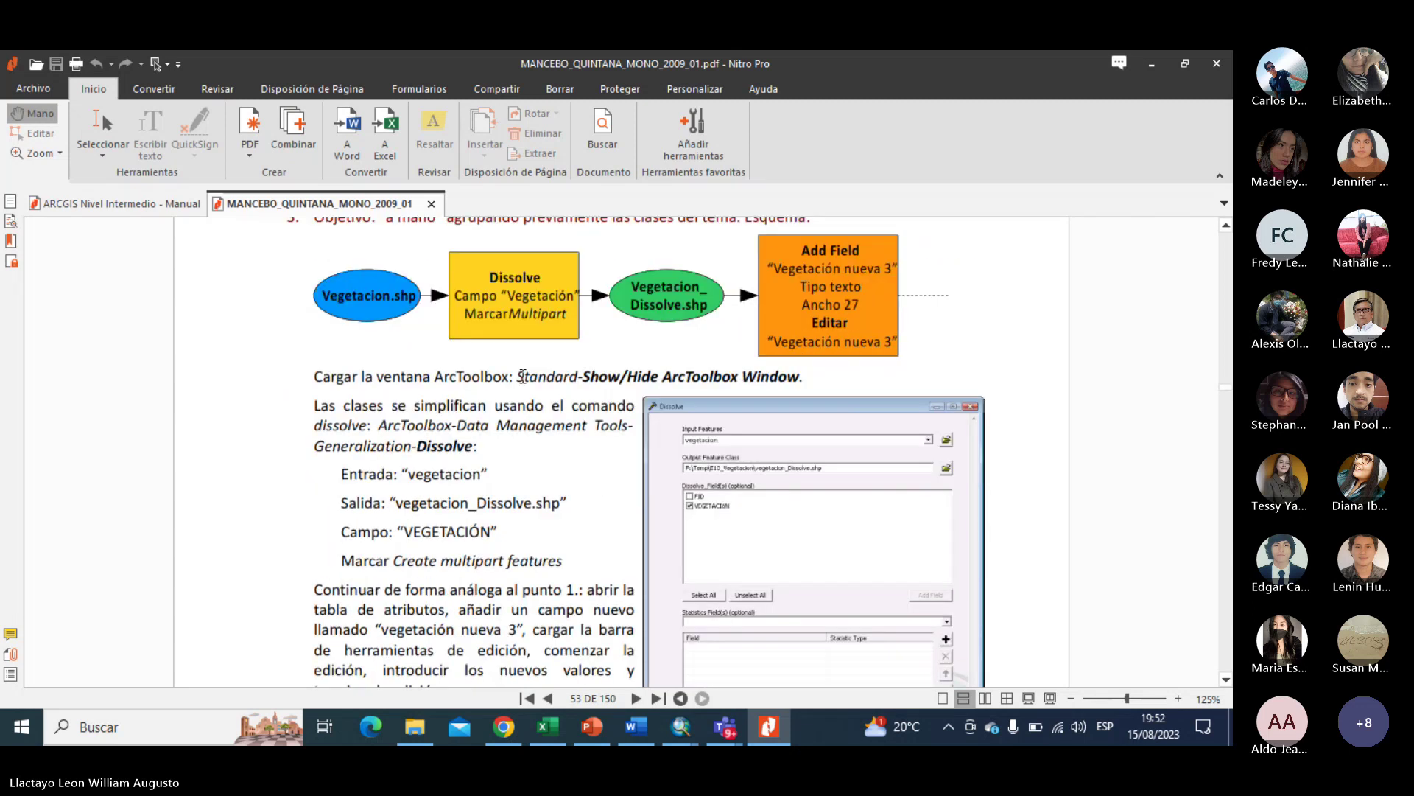
scroll(523, 376, "down", 10)
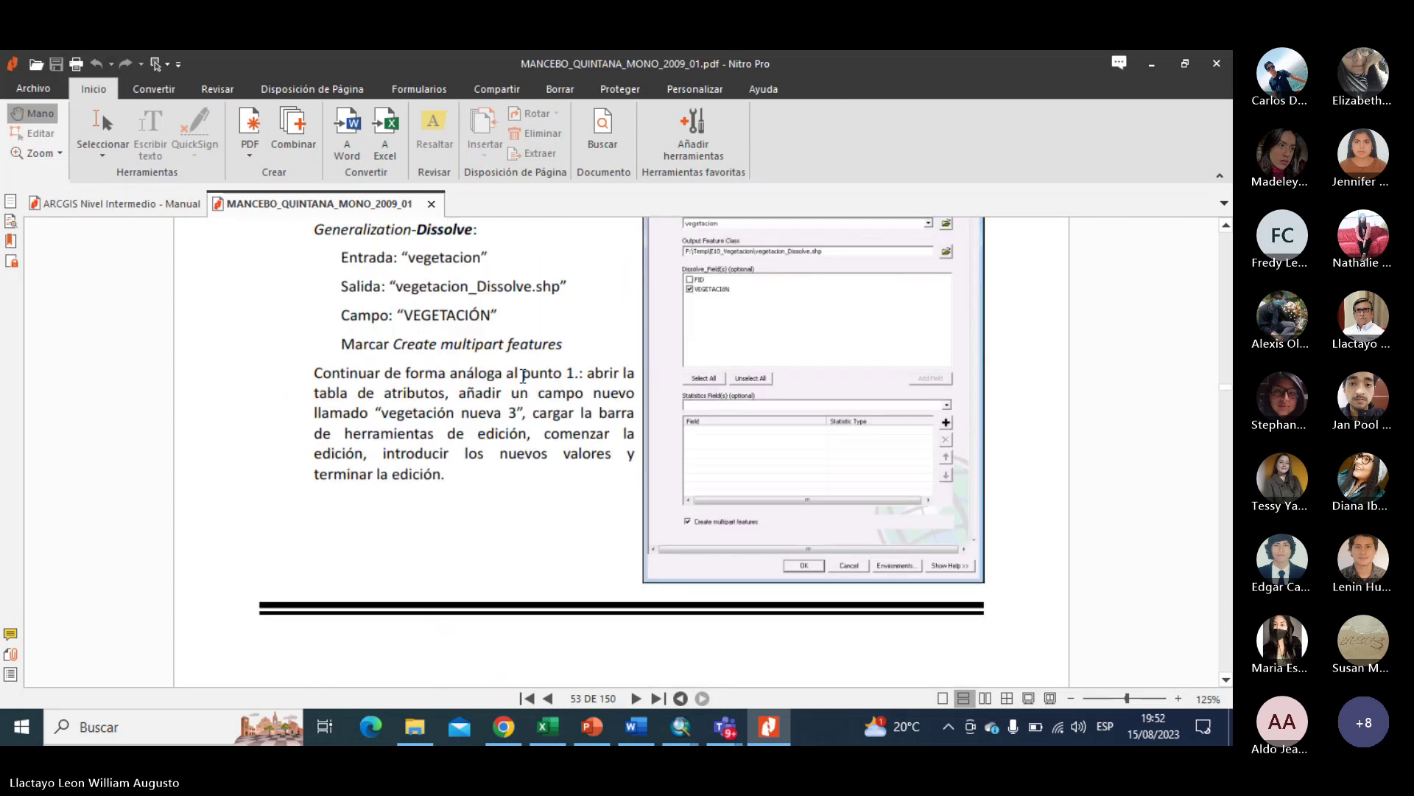
scroll(523, 376, "down", 3)
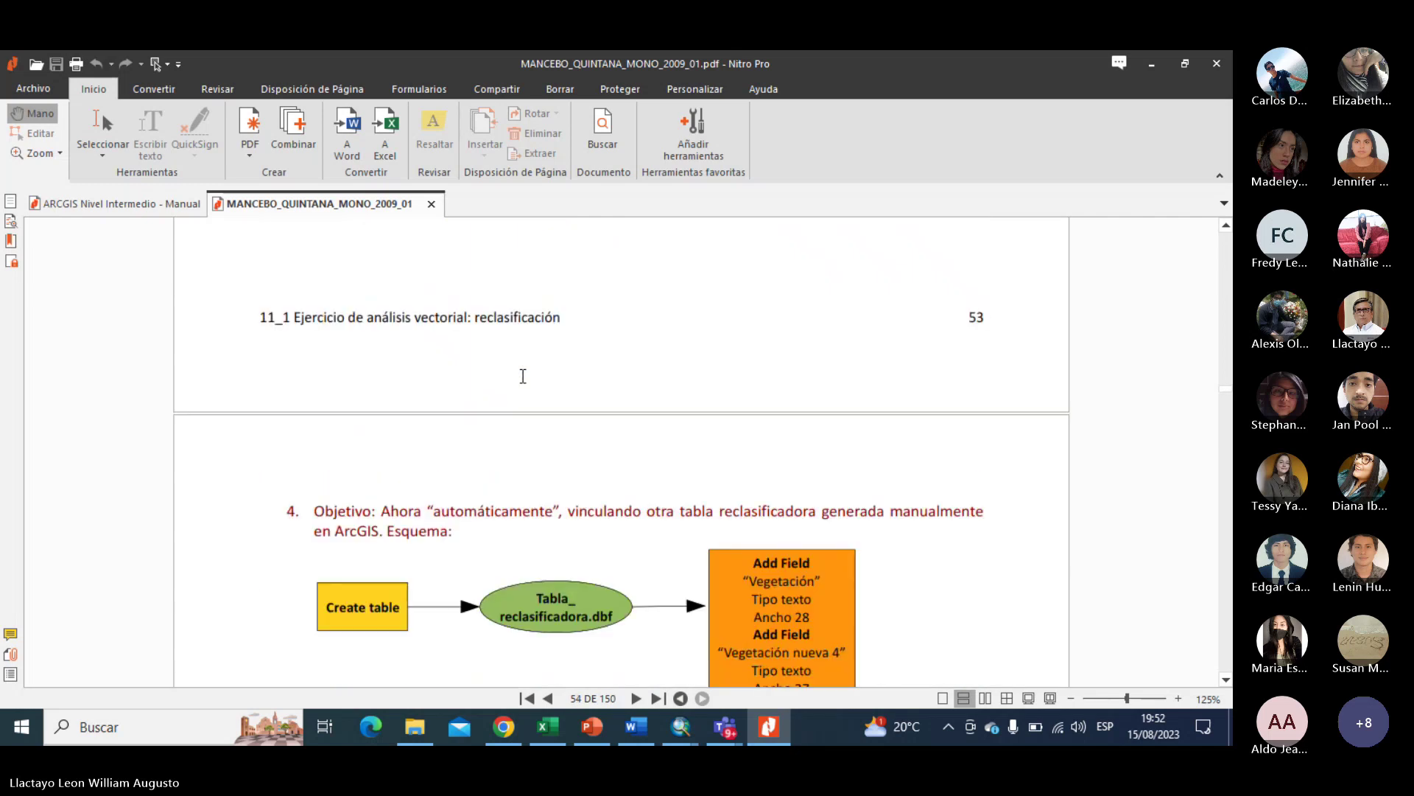
scroll(523, 377, "down", 2)
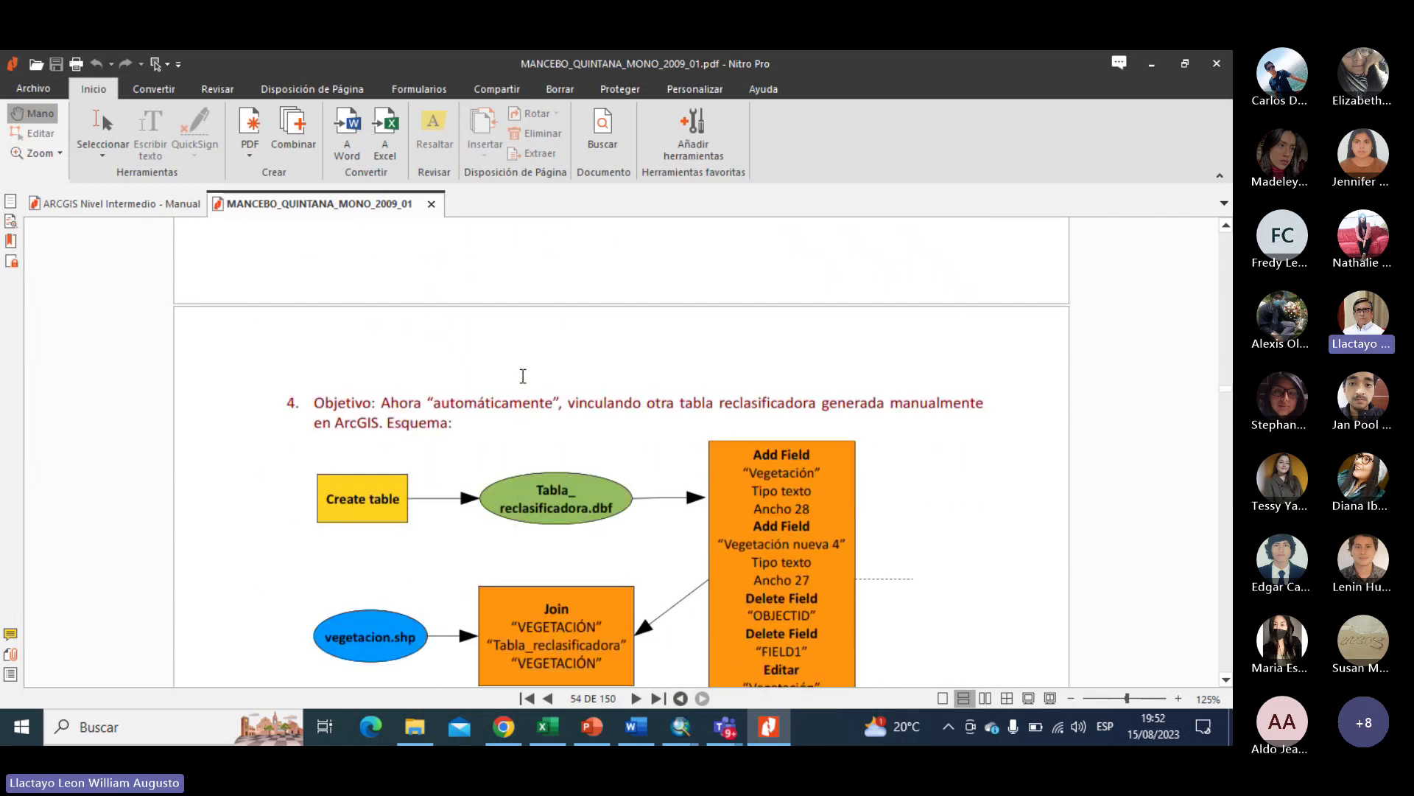
scroll(523, 376, "up", 2)
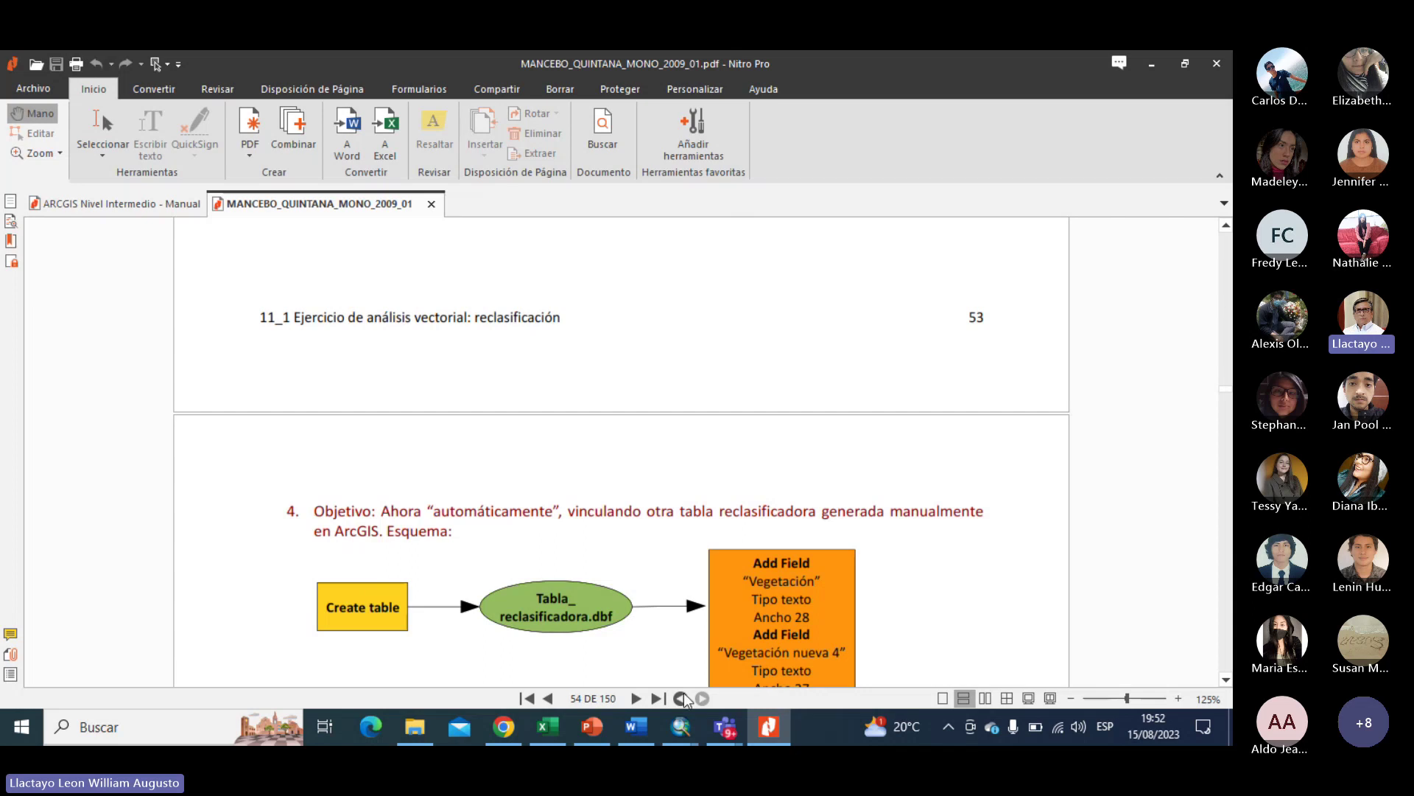
Switch to the untitled ArcMap document that holds the RECLASIFICADOR table.
mouse_move(681, 728)
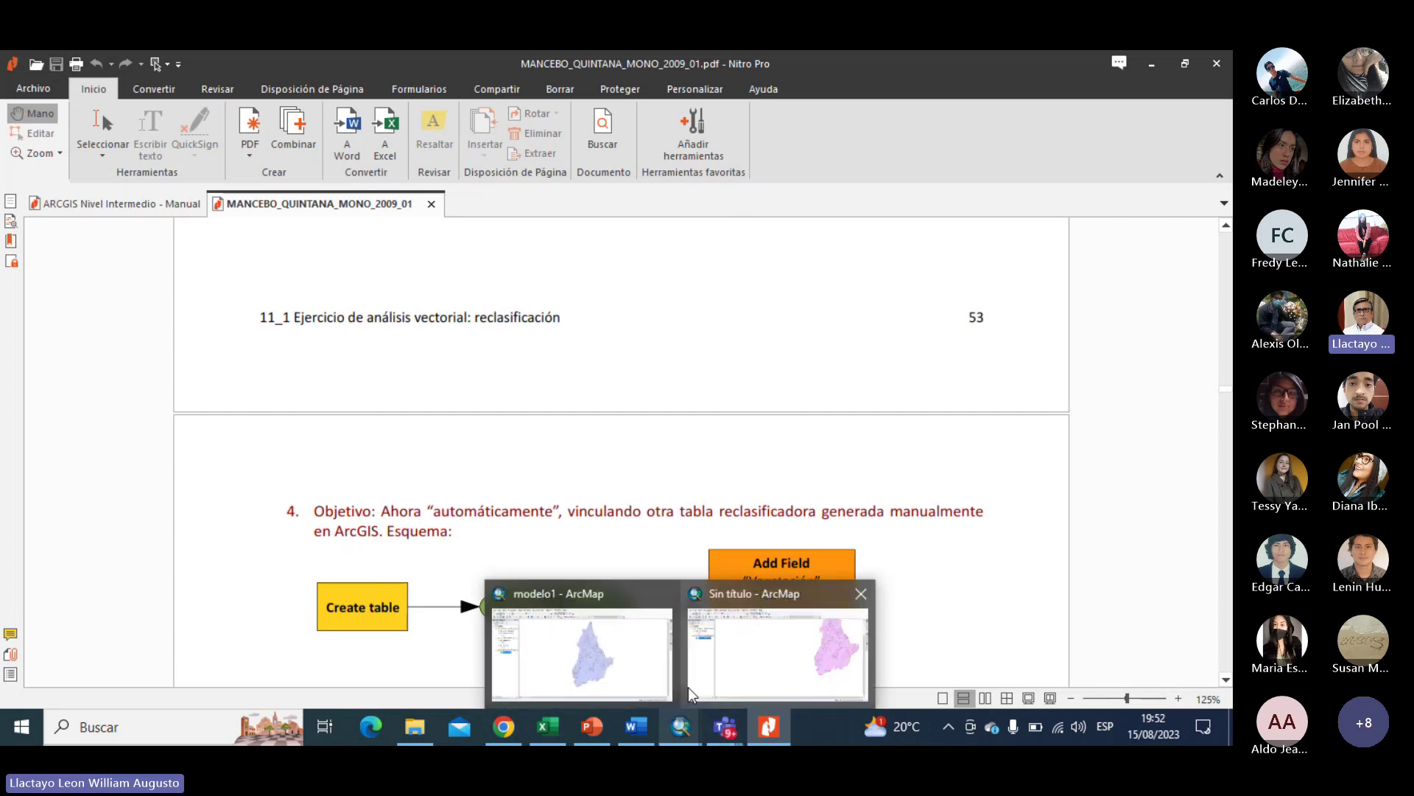
left_click(753, 655)
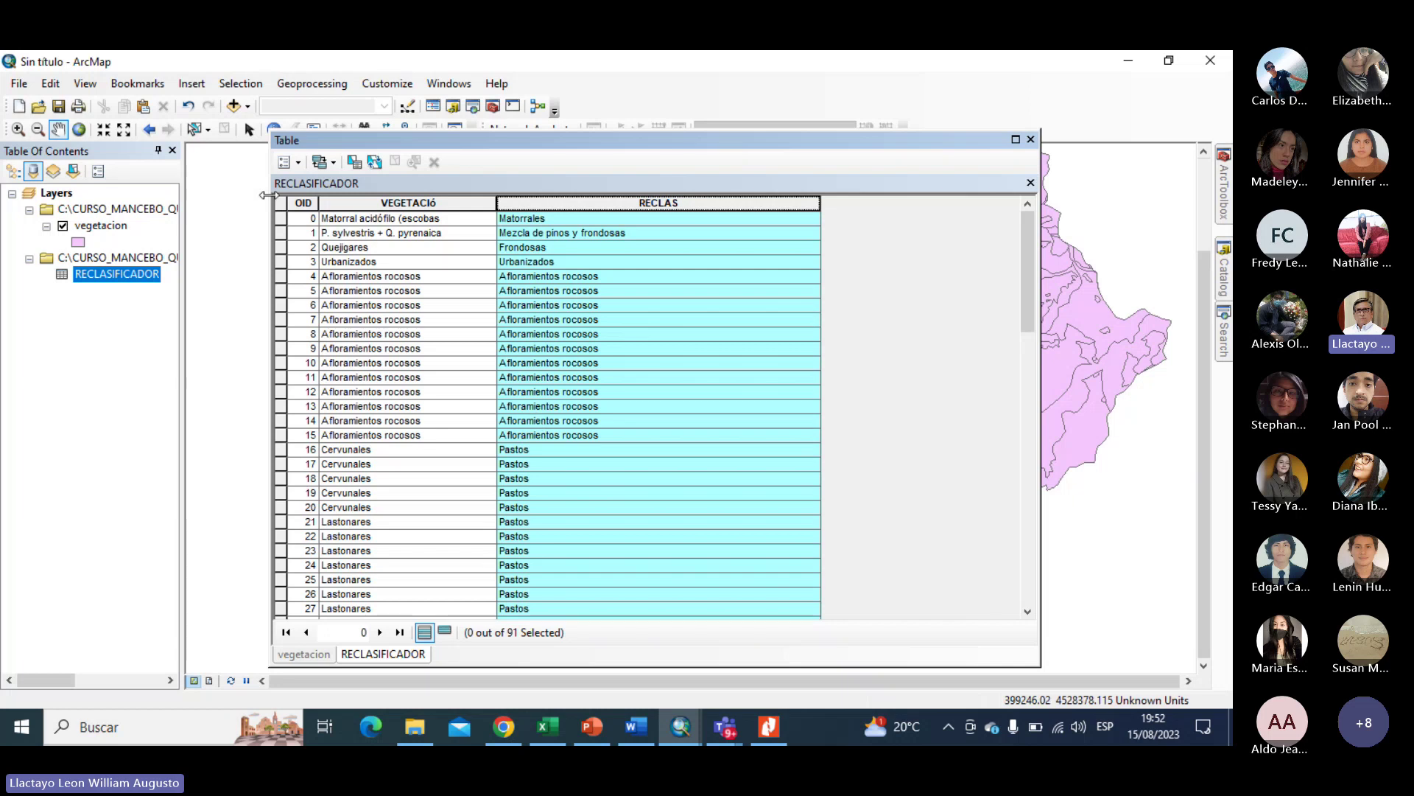
left_click(296, 164)
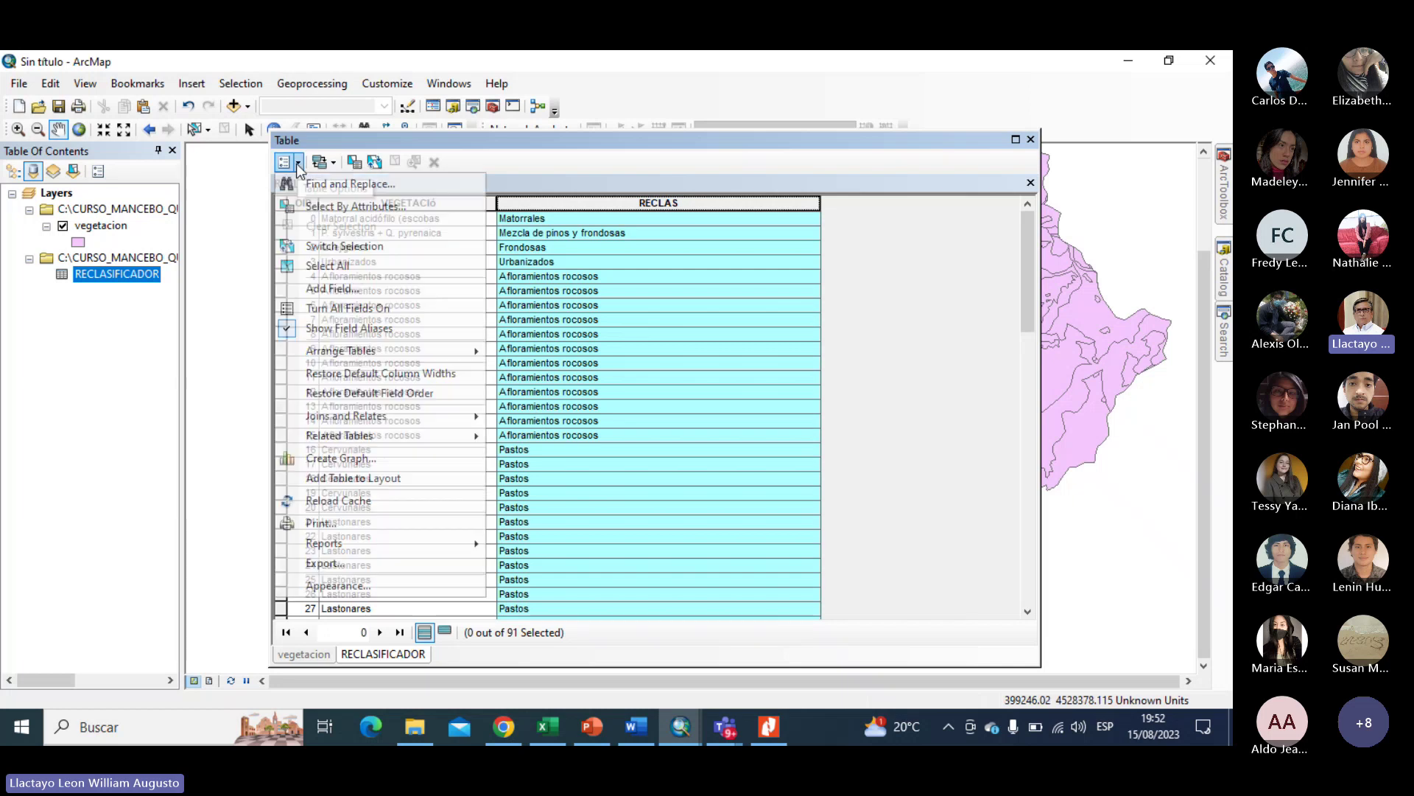
left_click(335, 207)
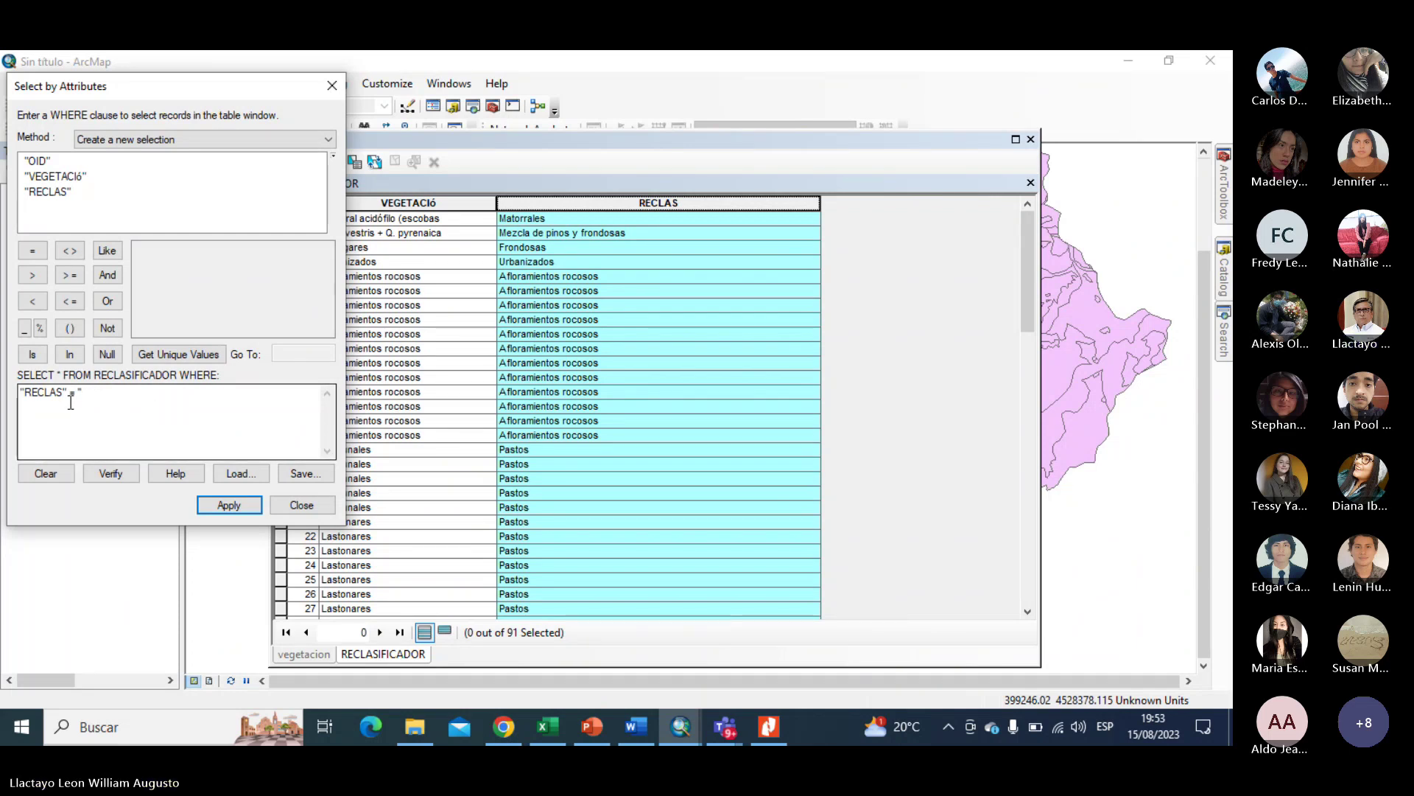
left_click(332, 85)
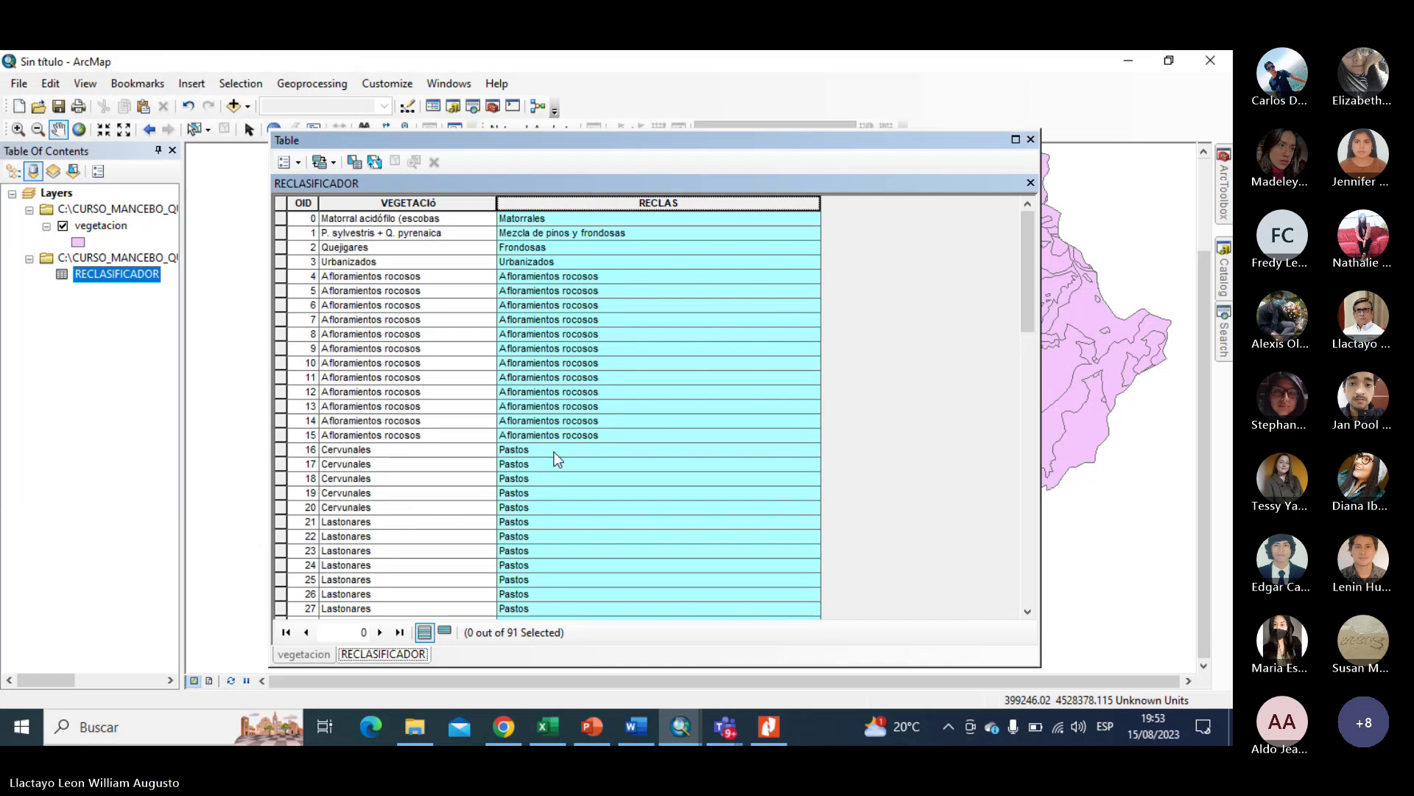
Create a new selection by attributes in the RECLASIFICADOR table for the records where VEGETACIó equals 'Cervunales'.
scroll(554, 452, "down", 2)
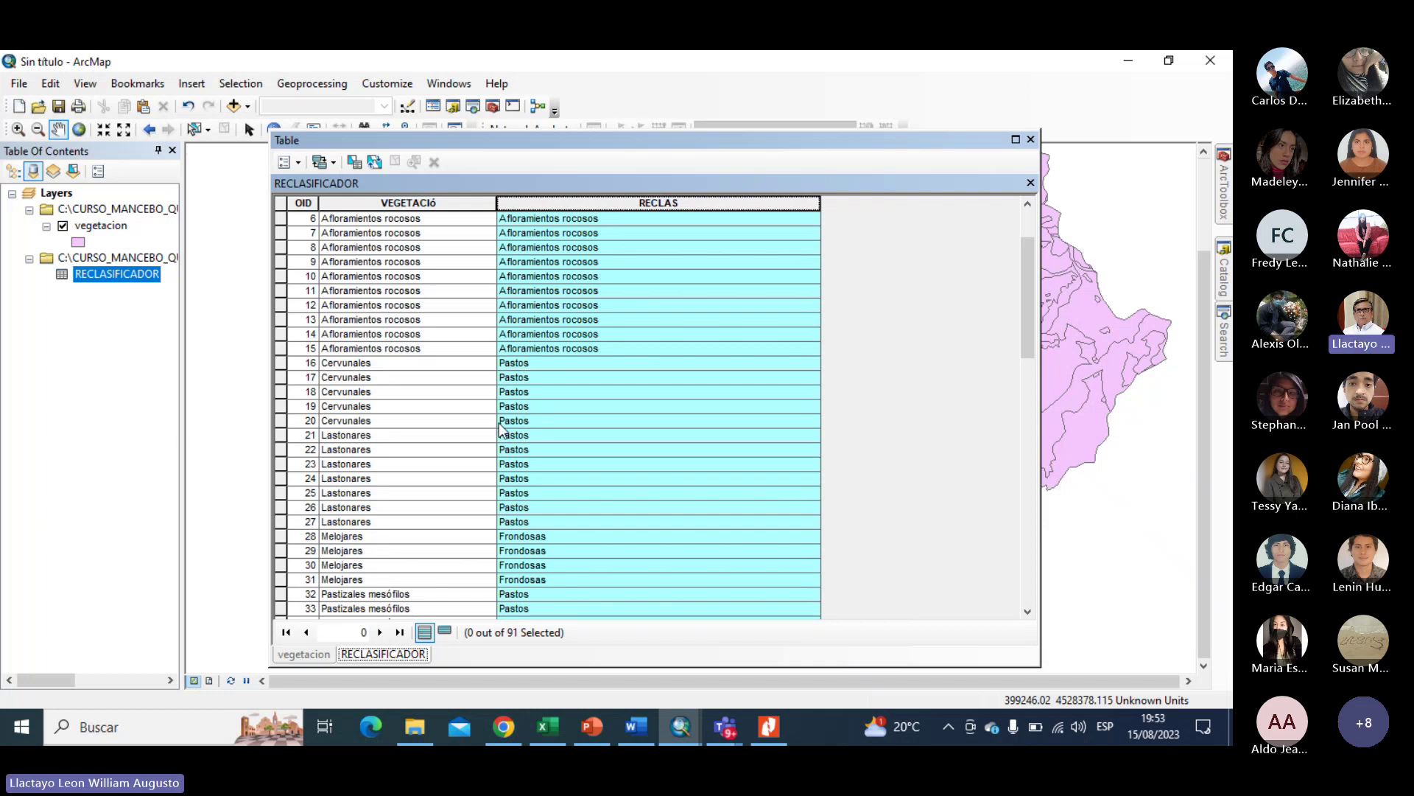
left_click(298, 164)
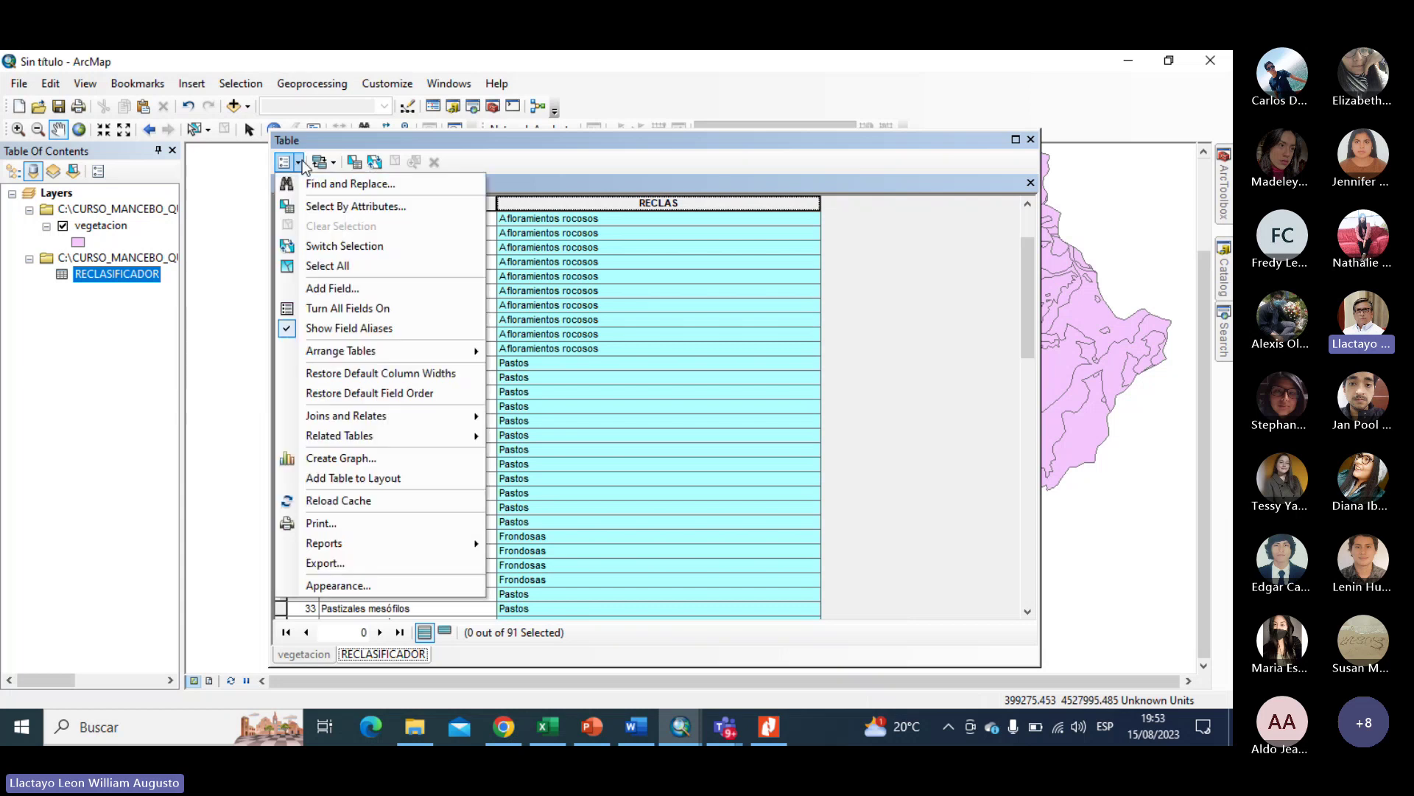
left_click(333, 205)
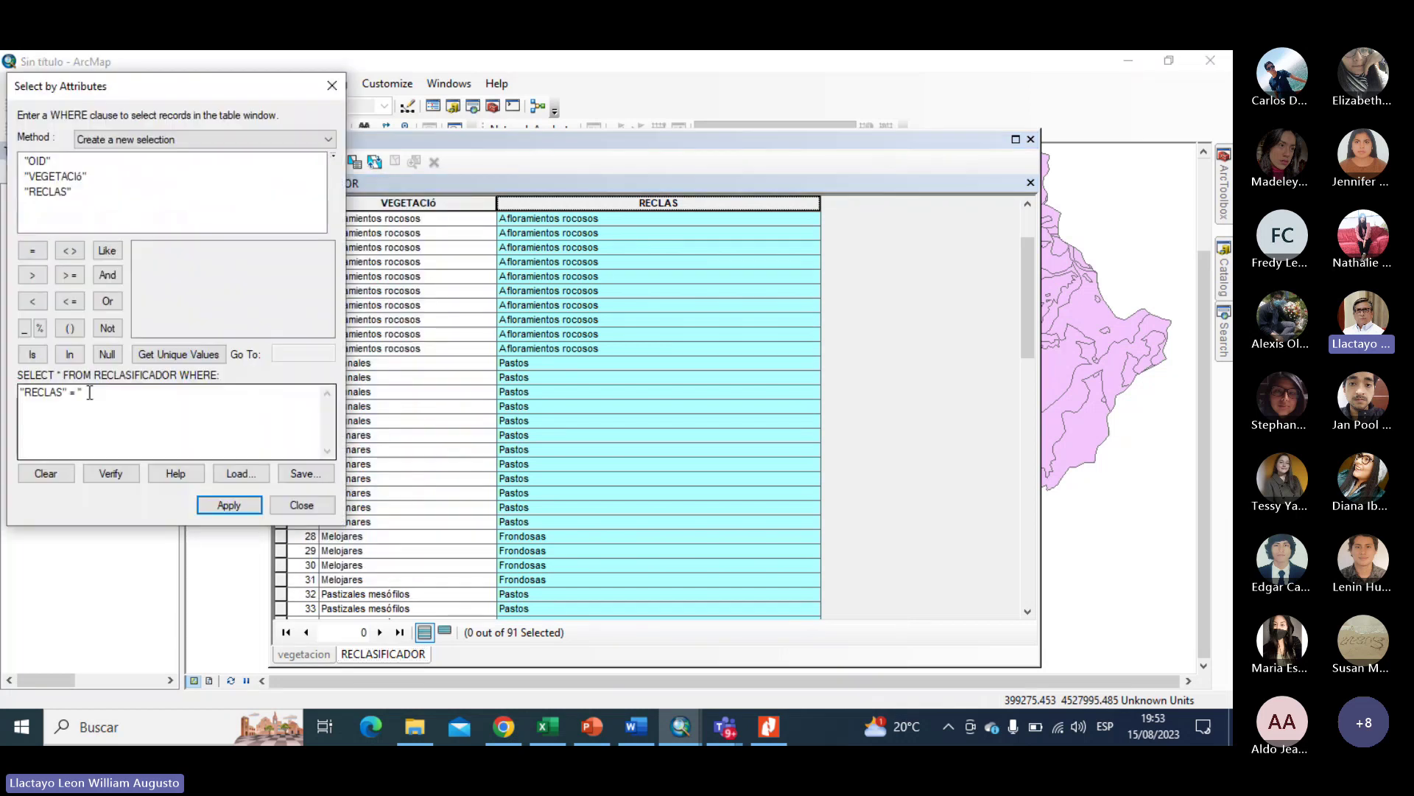
left_click(46, 470)
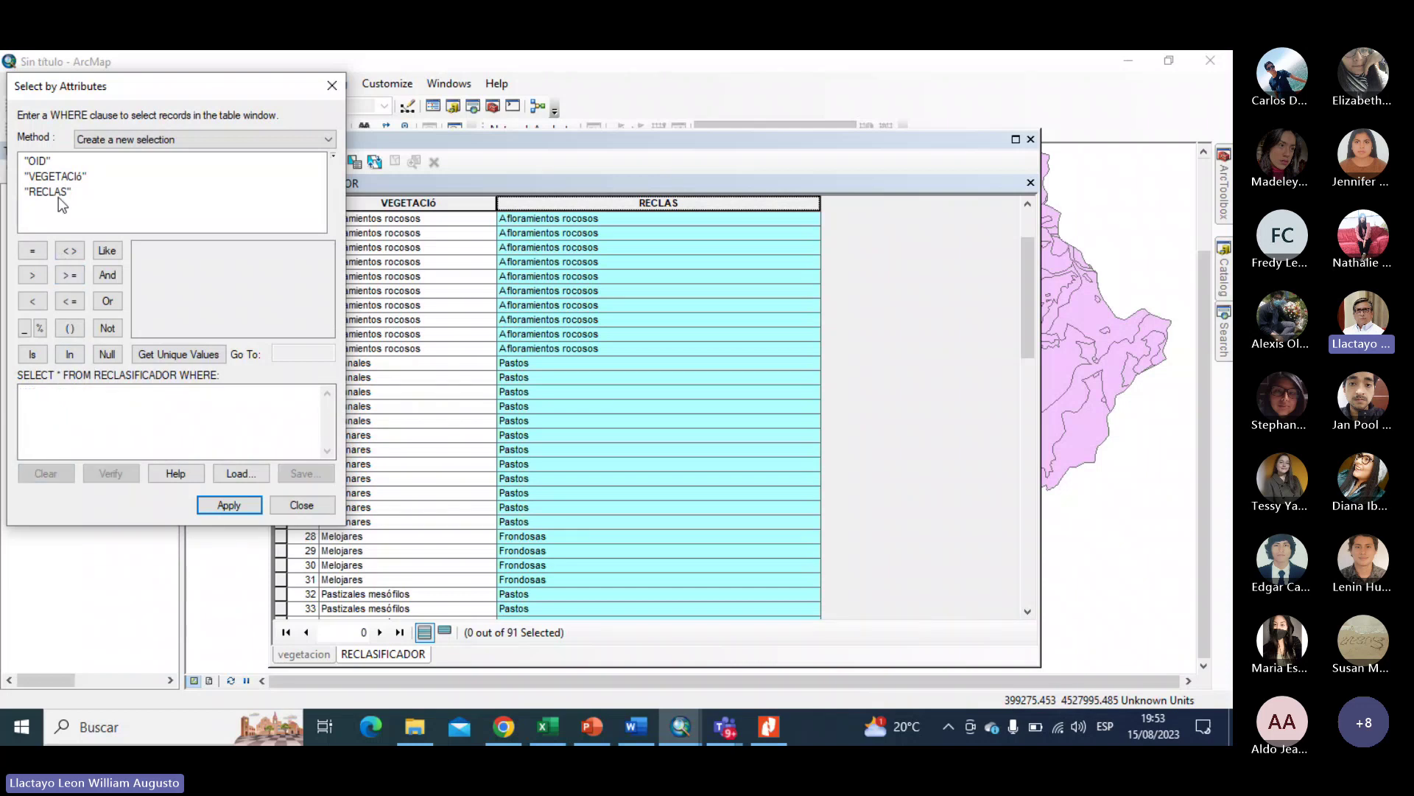
double_click(68, 177)
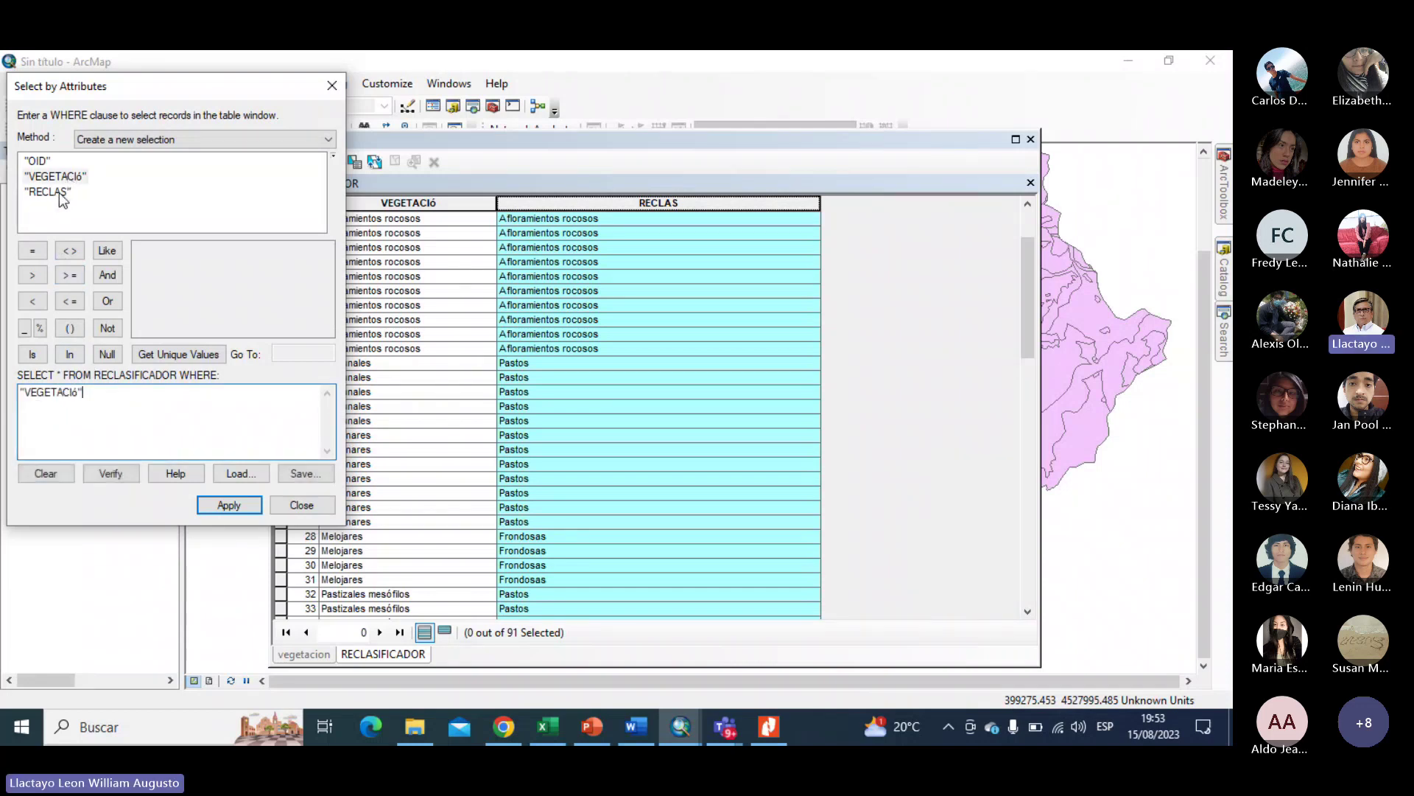
left_click_drag(214, 85, 838, 150)
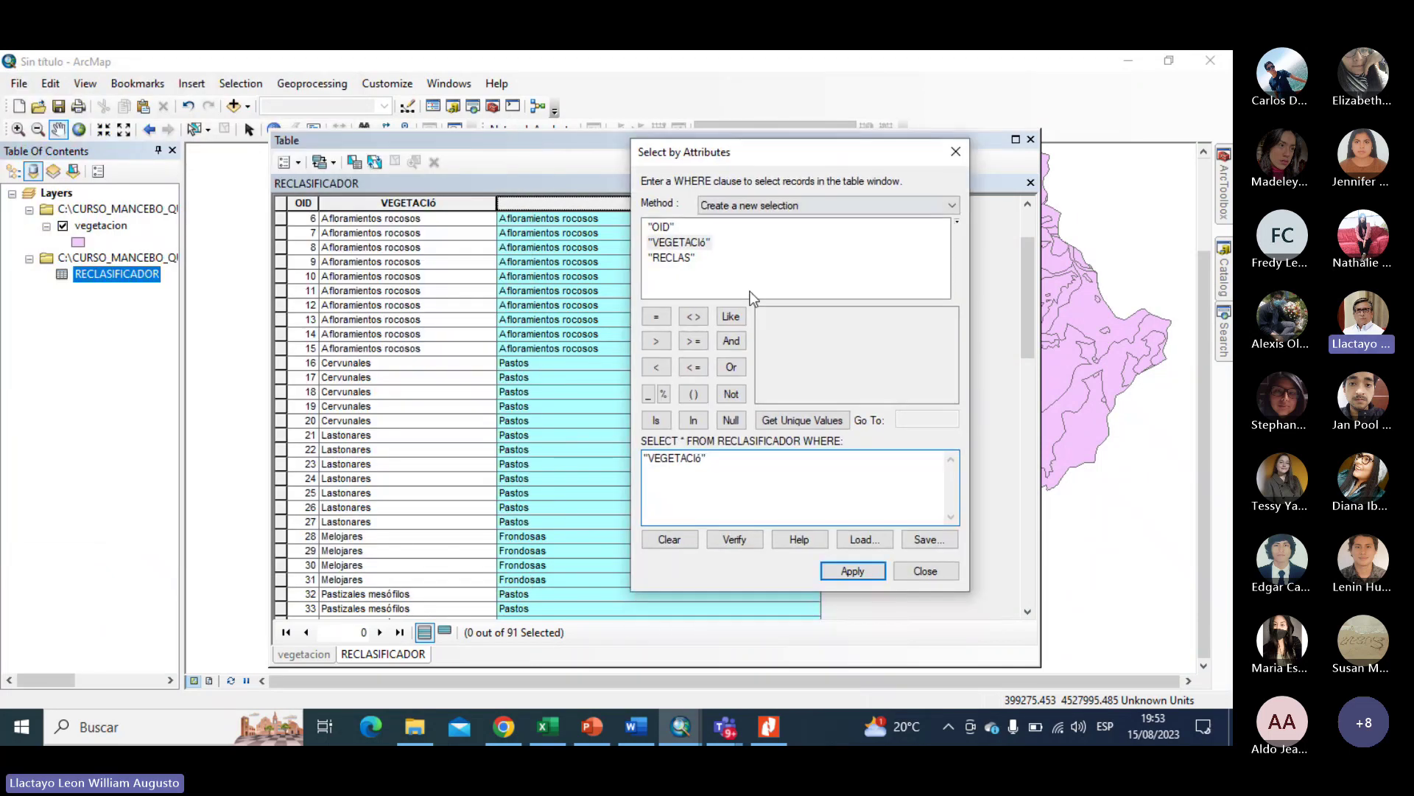
left_click(655, 316)
left_click(802, 420)
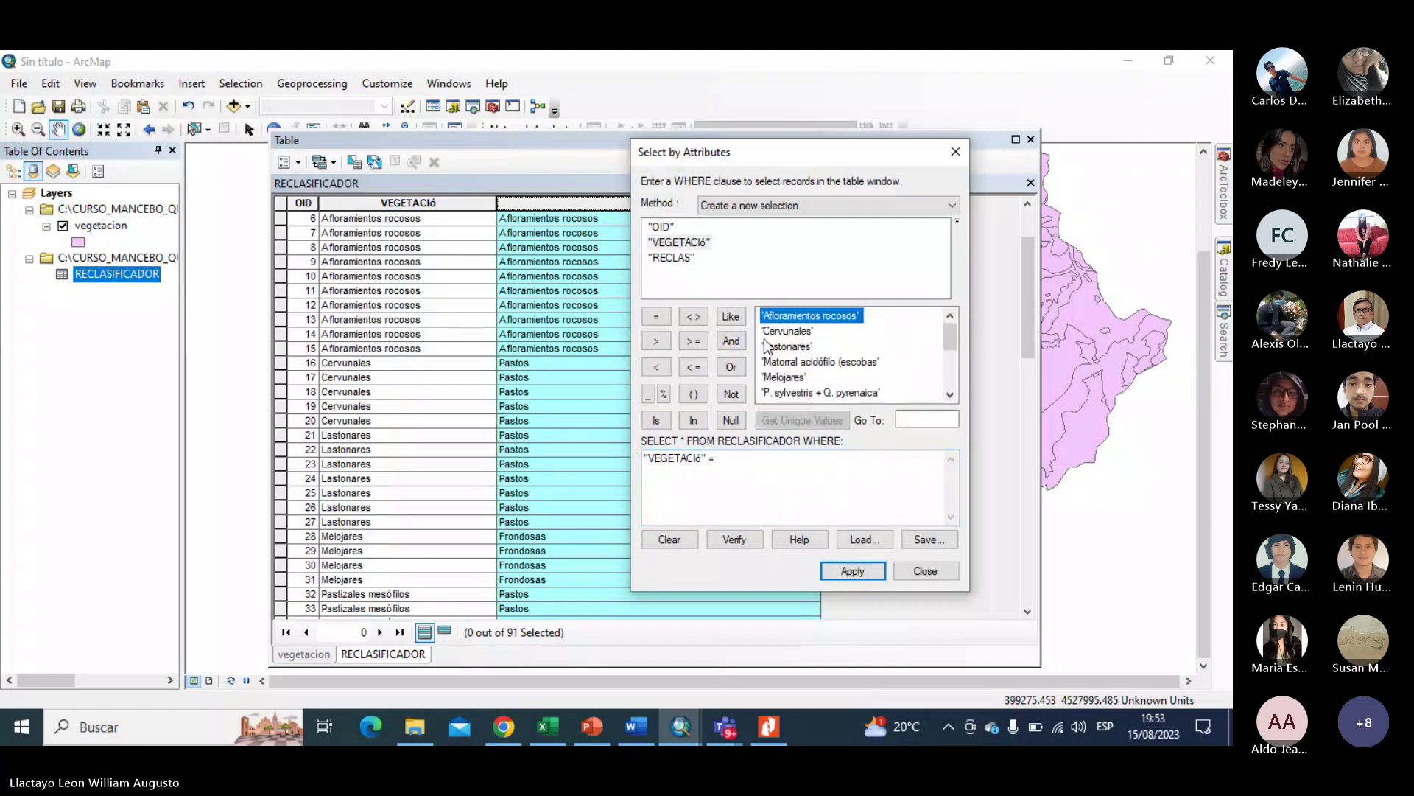
double_click(810, 335)
left_click(852, 571)
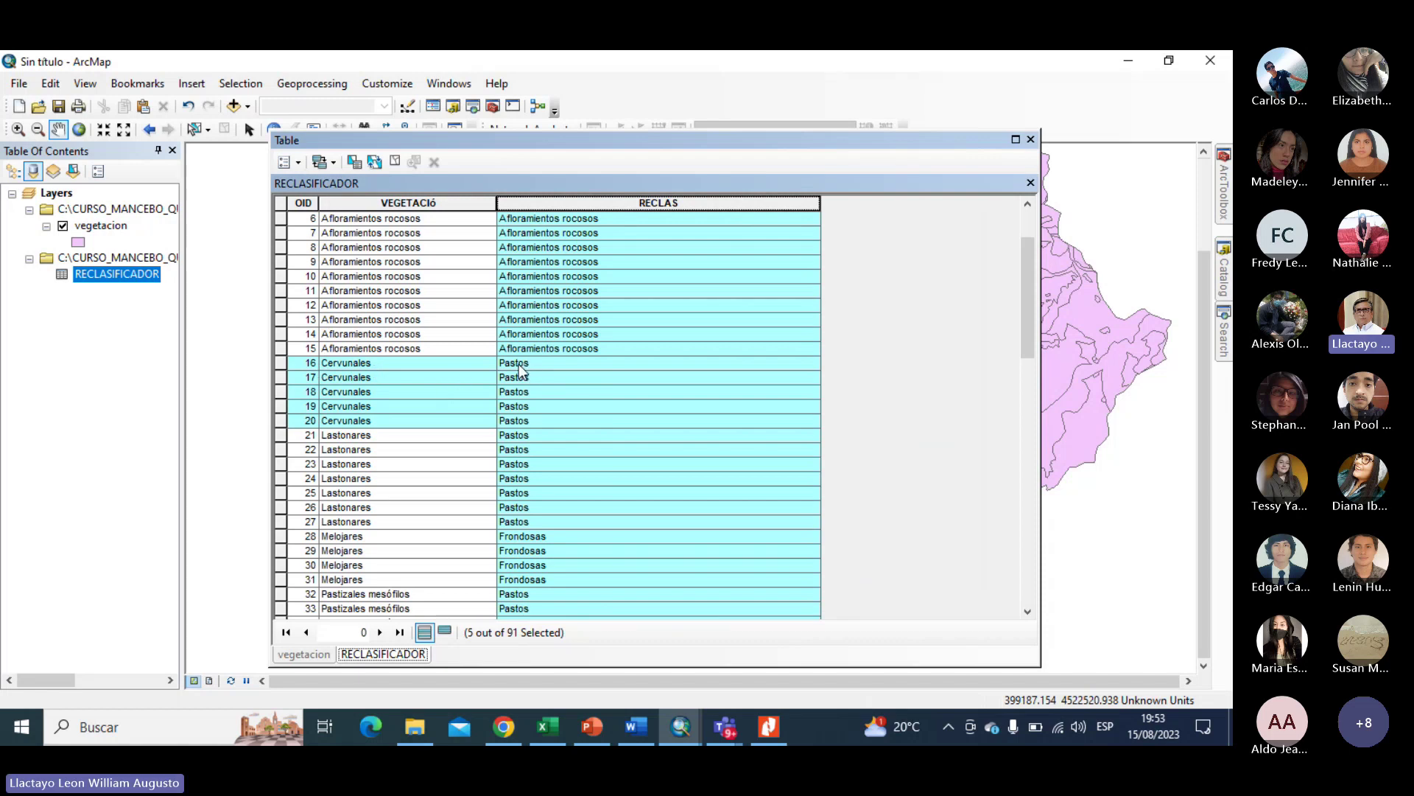
right_click(615, 205)
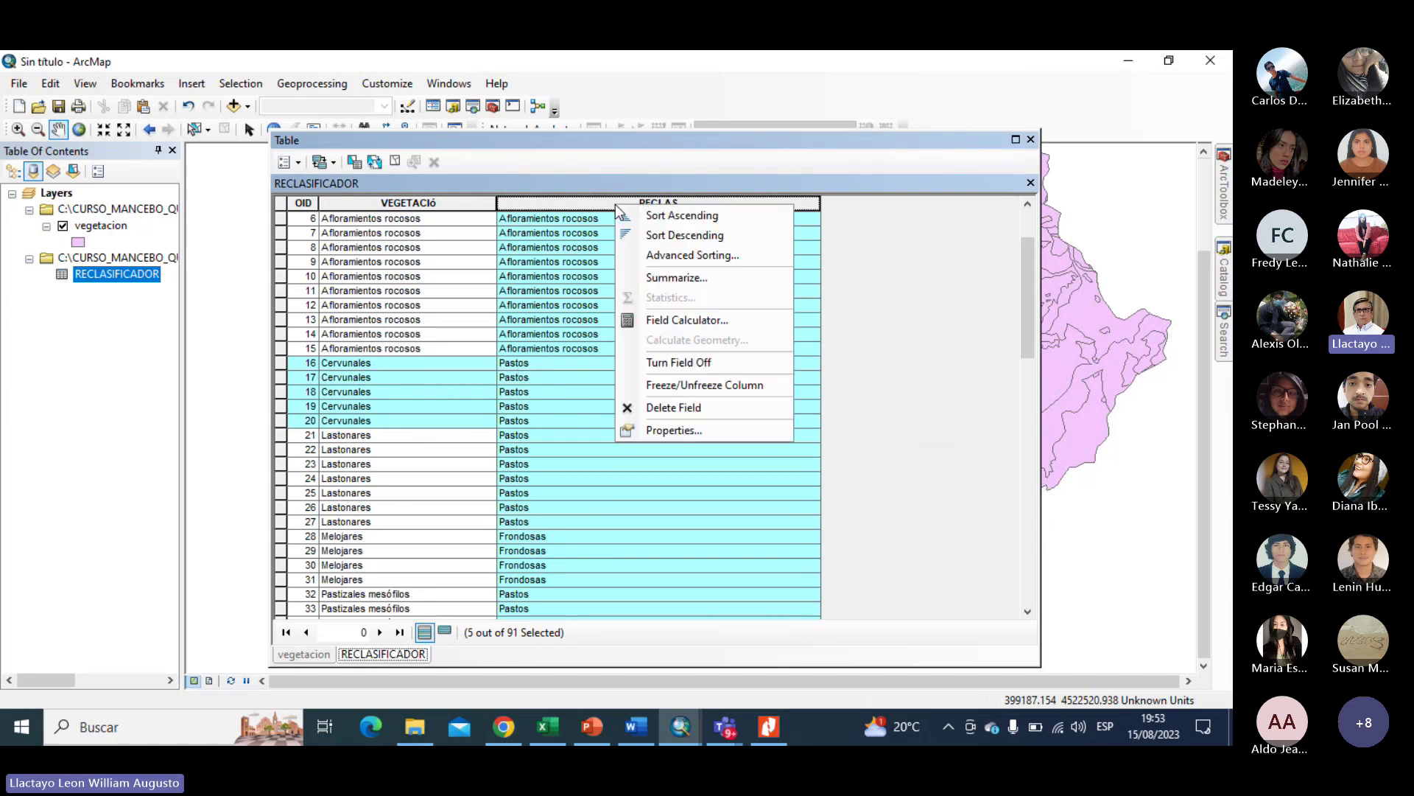
left_click(664, 321)
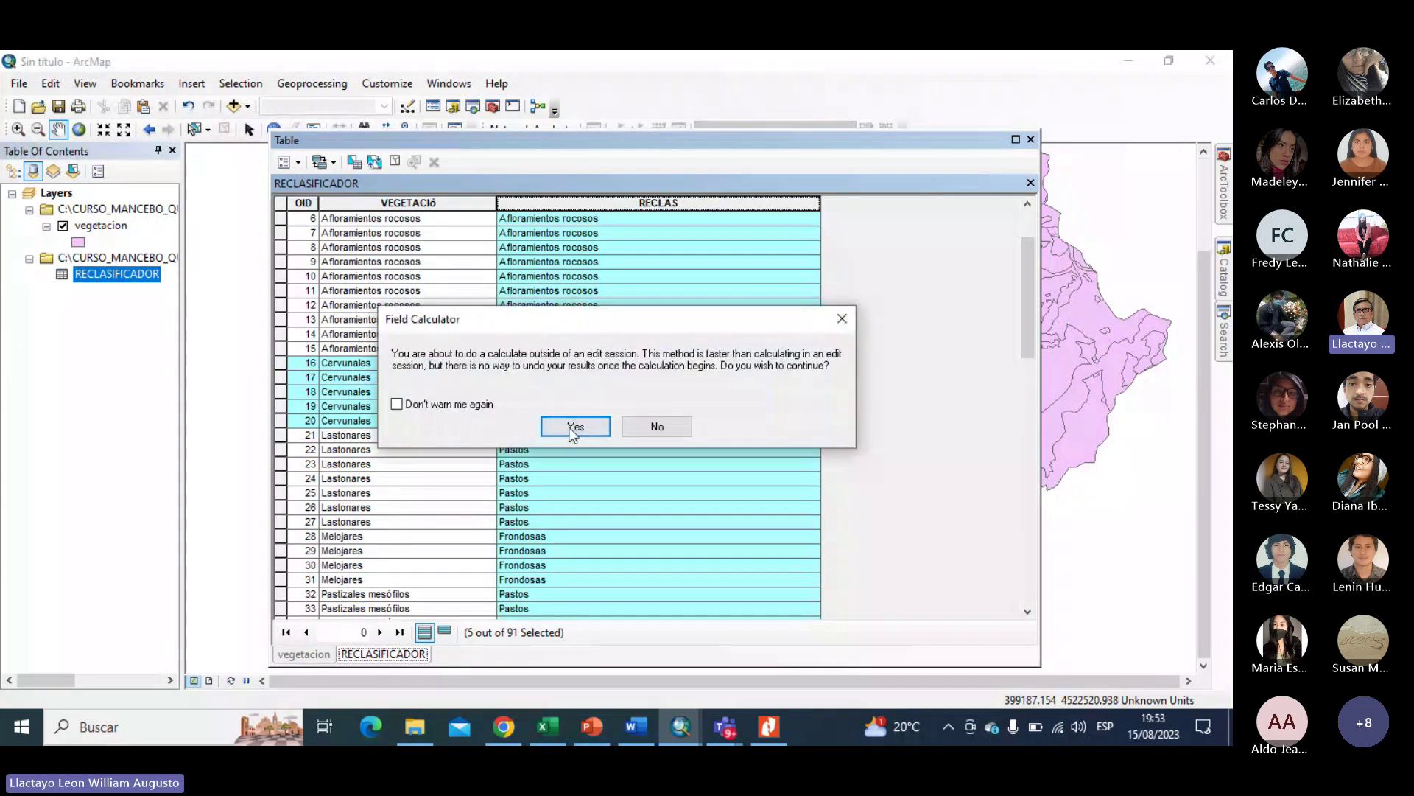
left_click(573, 428)
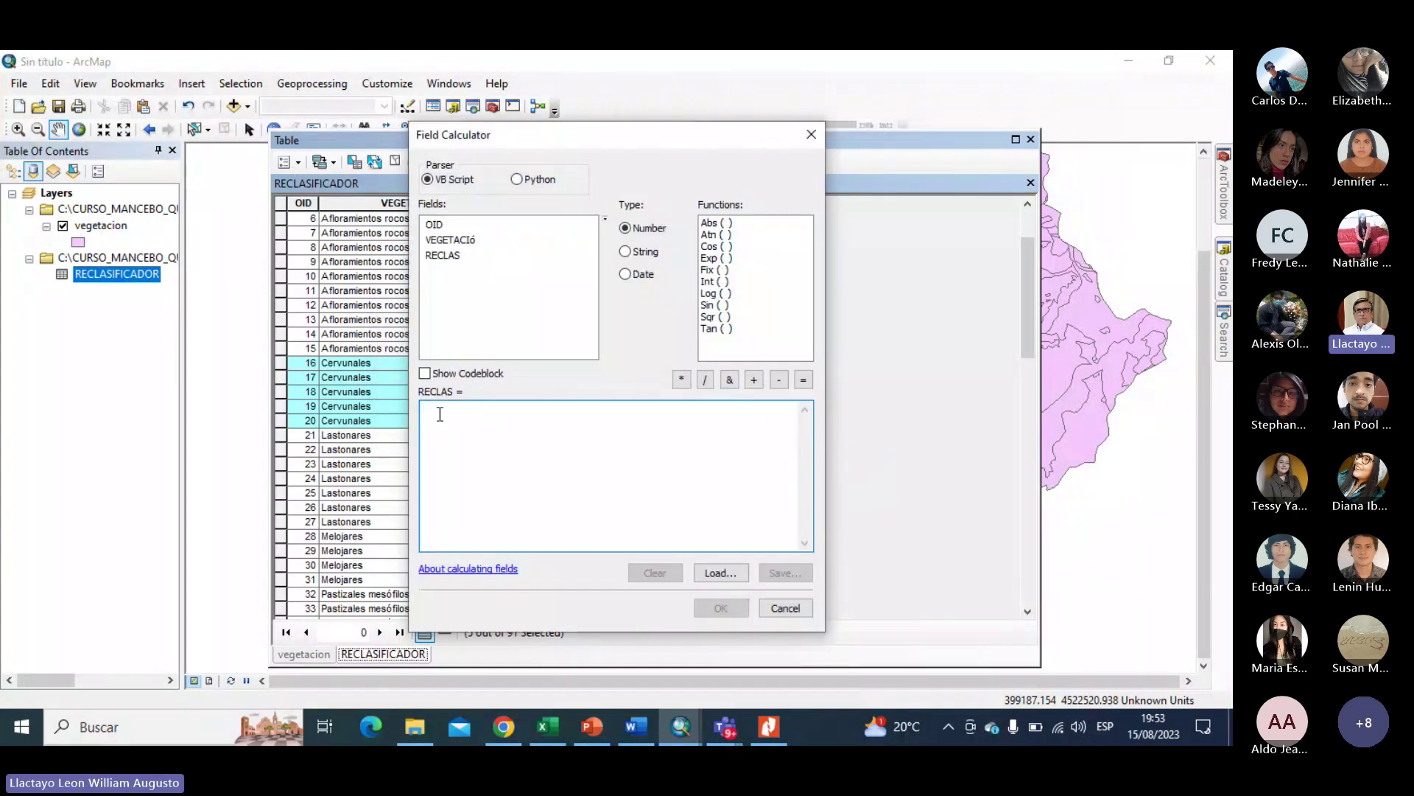
left_click(772, 608)
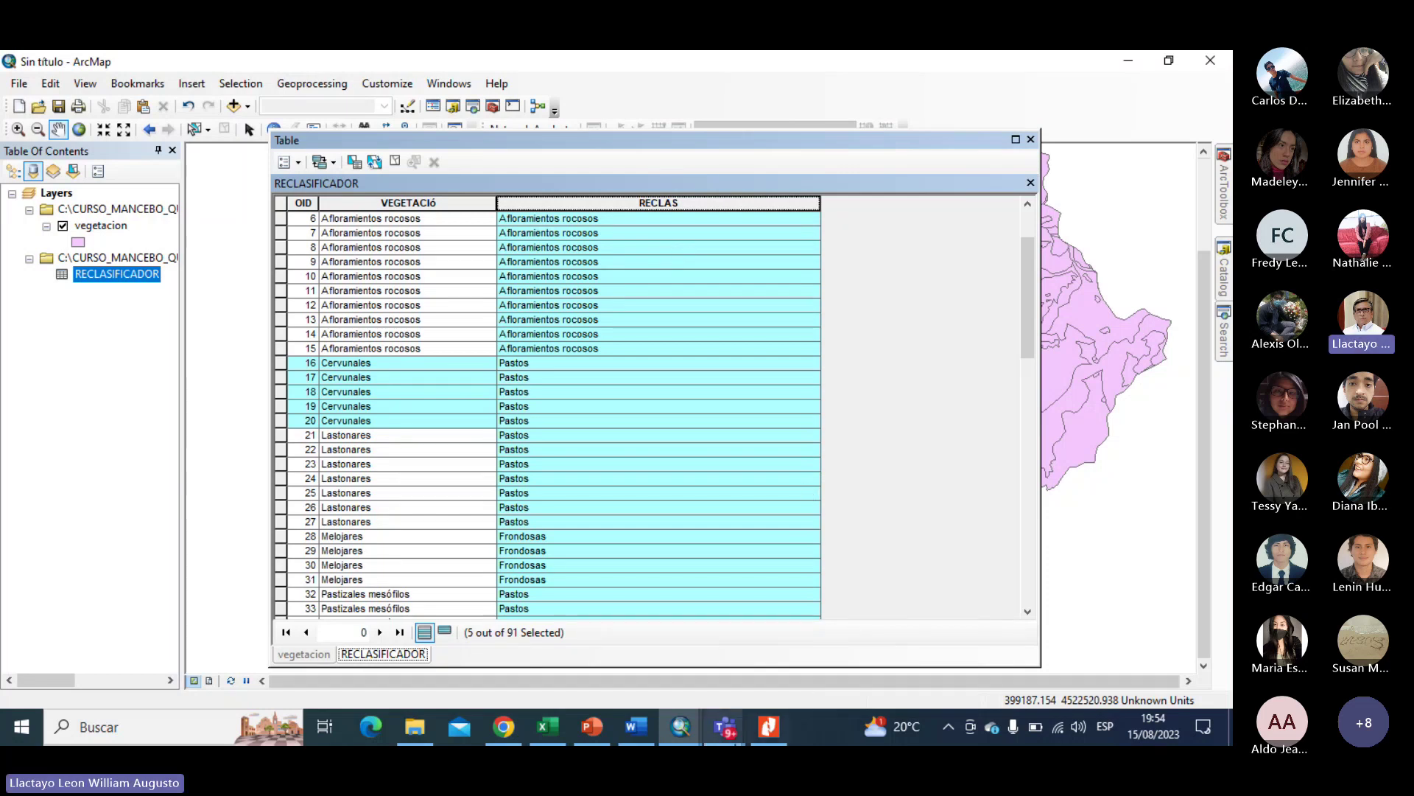
Switch to the PDF in Nitro Pro and examine the scheme of method 4, from Create Table to the join with vegetacion.shp.
left_click(768, 726)
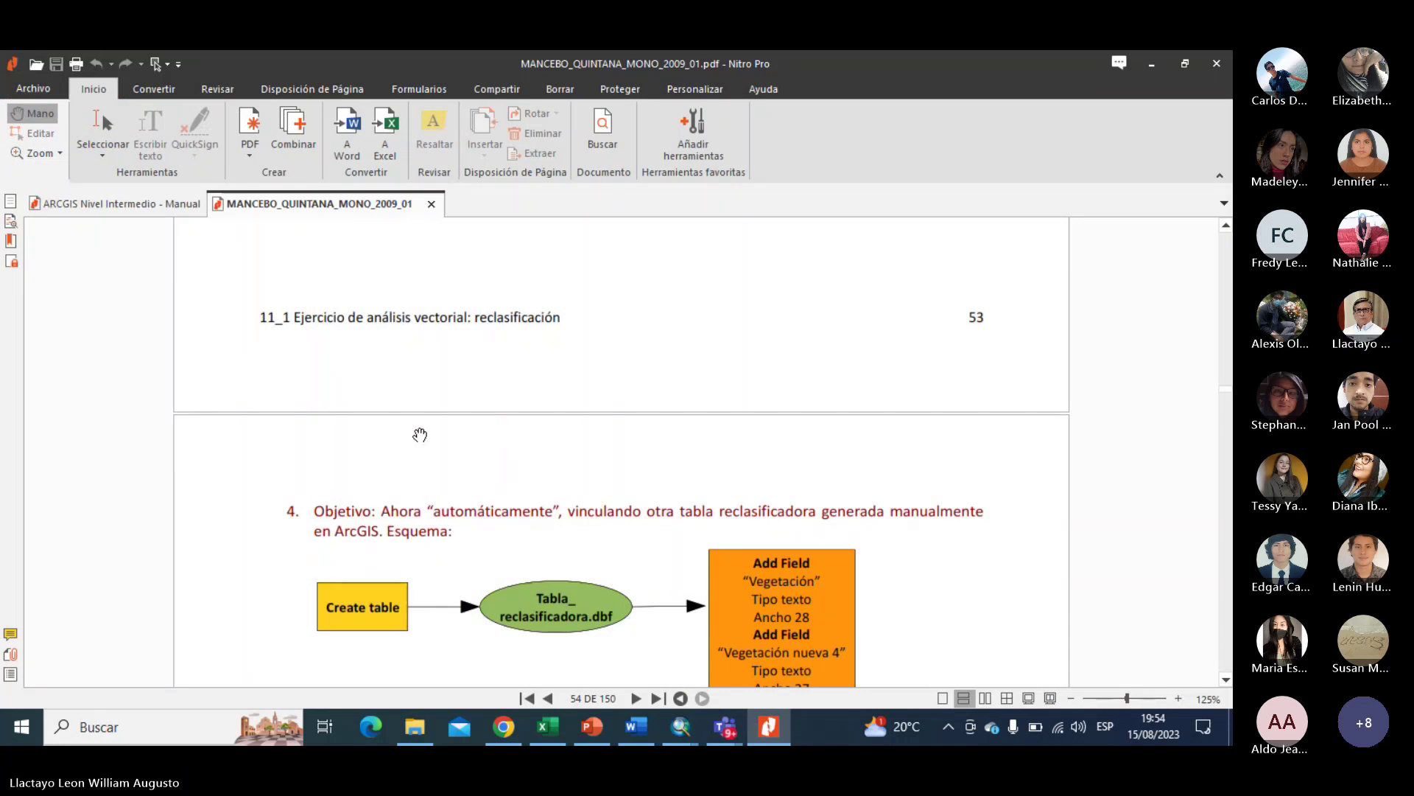
scroll(420, 435, "down", 3)
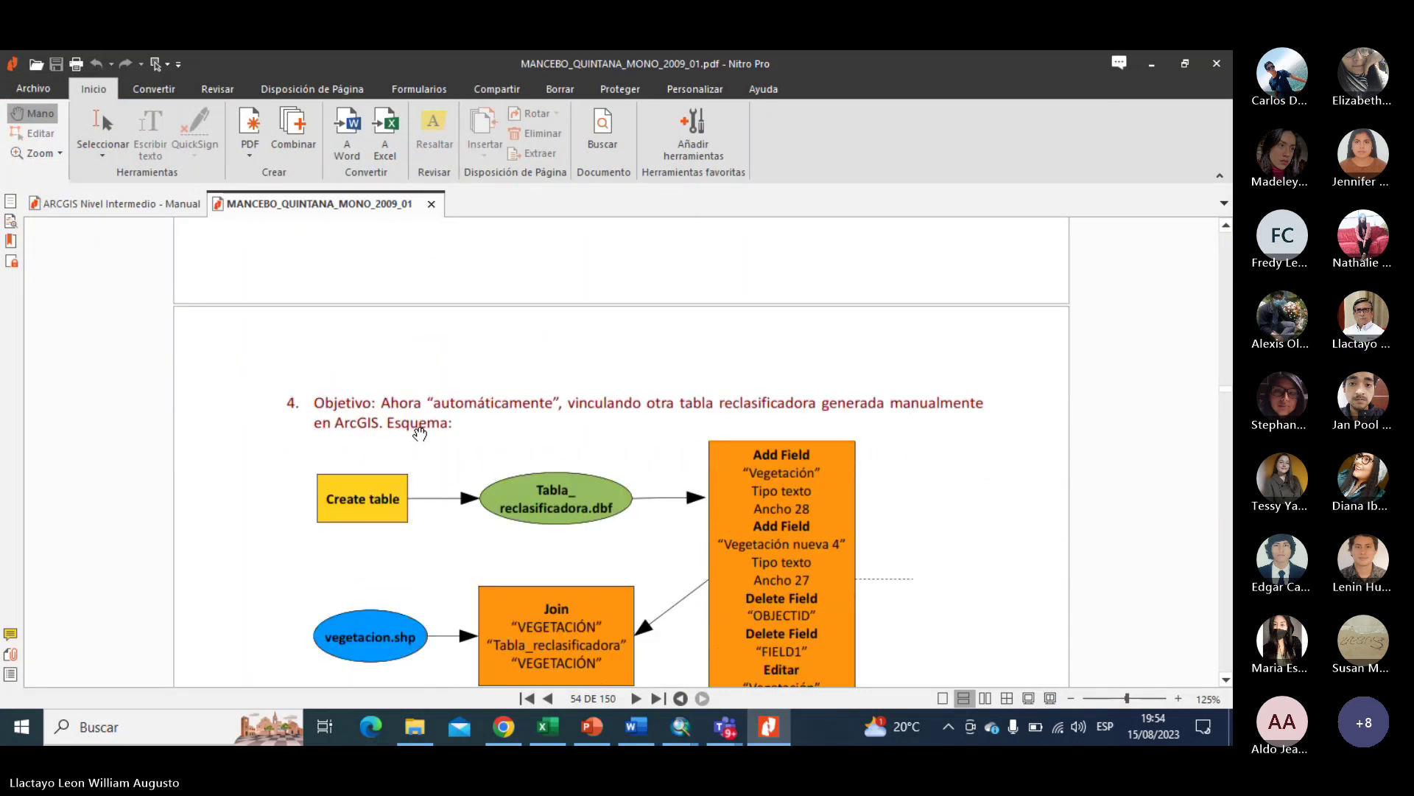
scroll(419, 433, "down", 1)
scroll(420, 433, "down", 1)
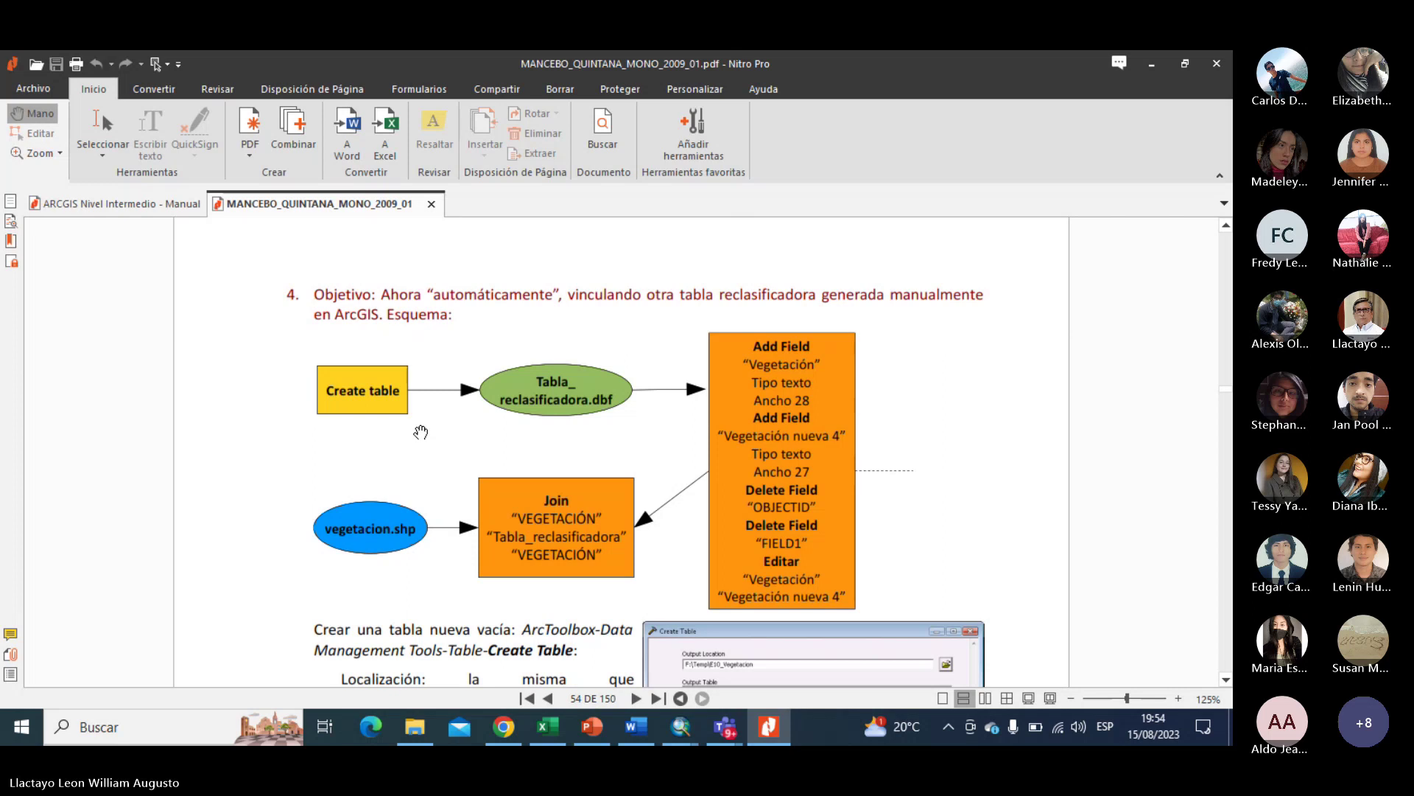
scroll(356, 418, "down", 1)
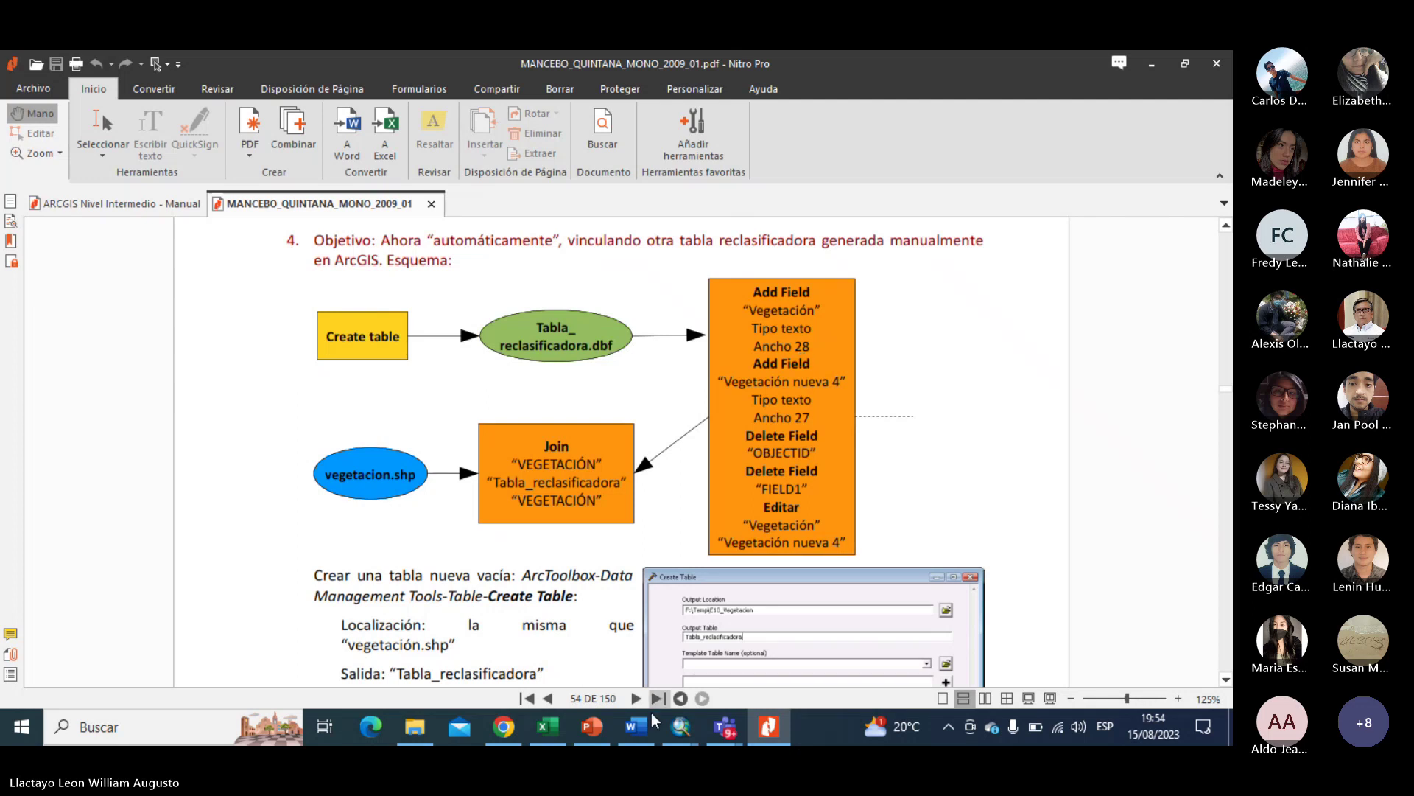
Minimize the browser and return to the RECLASIFICADOR table in the untitled ArcMap document.
left_click(505, 727)
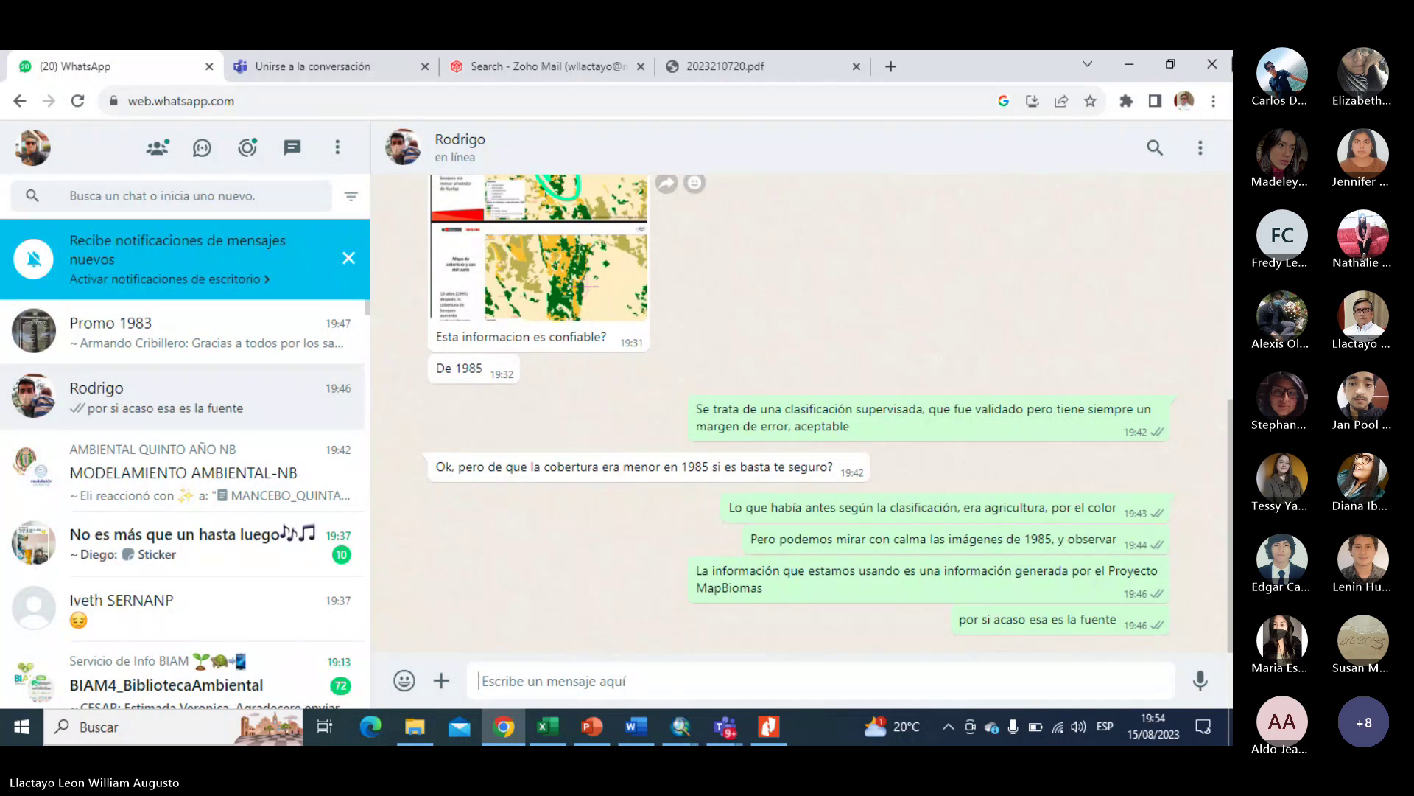
left_click(1129, 59)
mouse_move(683, 733)
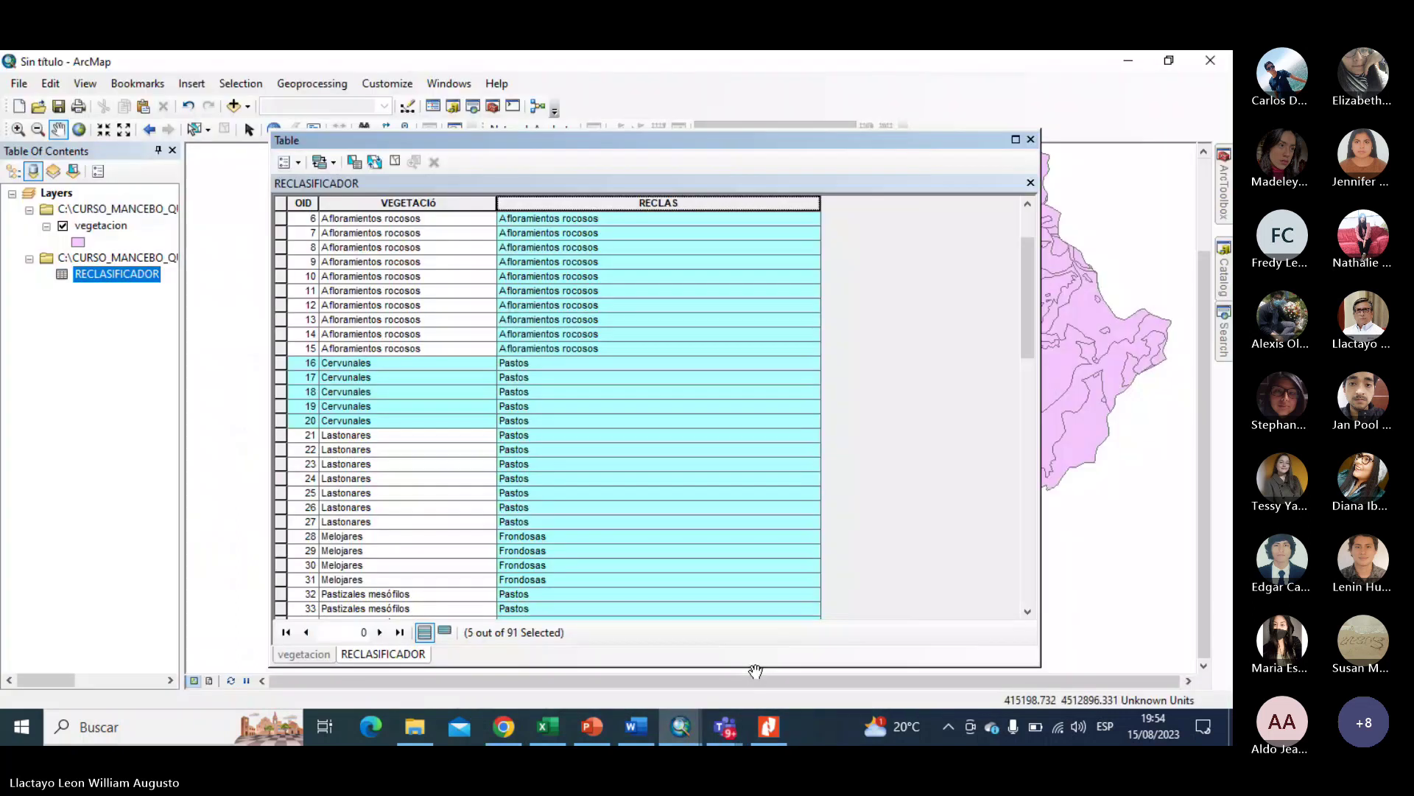
left_click(756, 671)
Add the vegetacion layer to a new ModelBuilder model, and close the model without saving it.
left_click(536, 108)
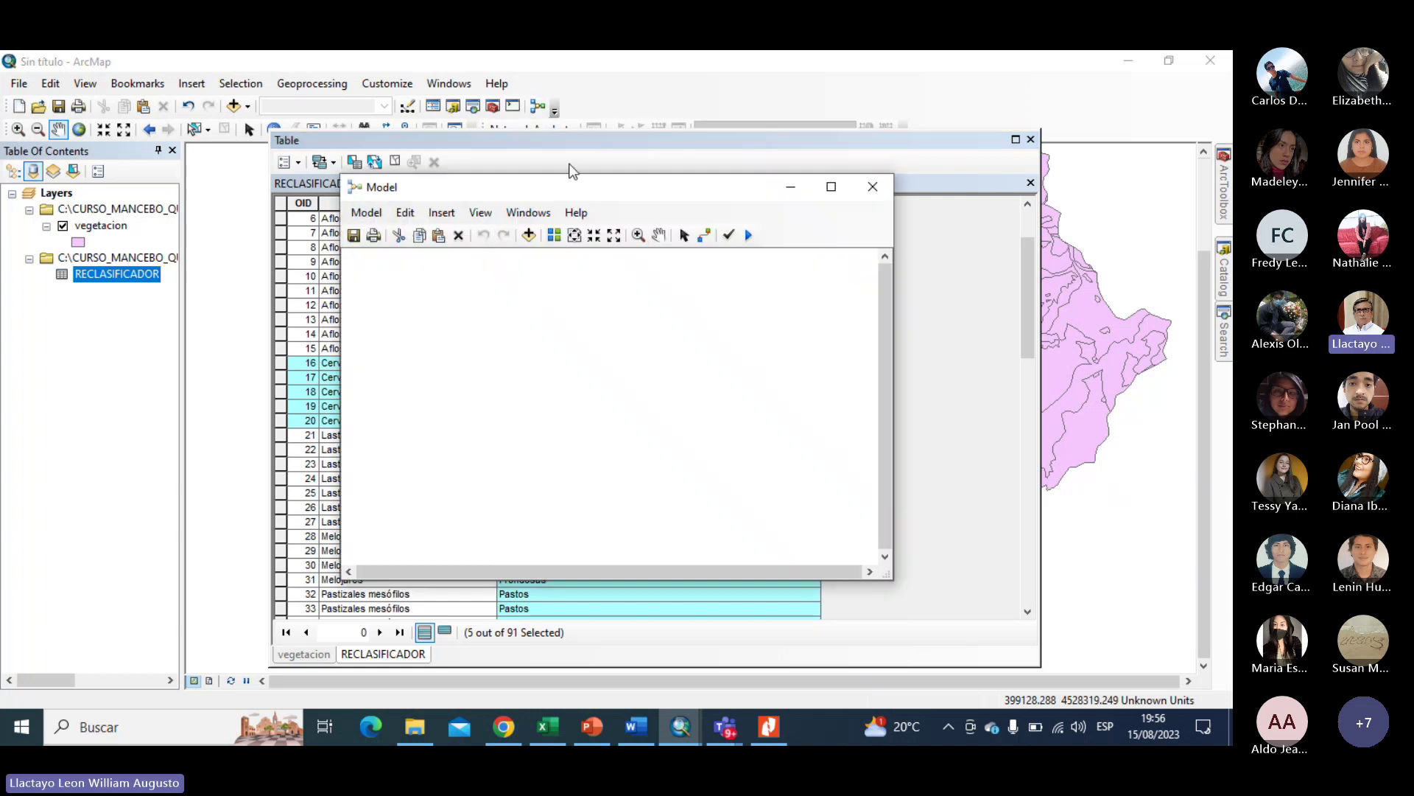
left_click(98, 227)
left_click_drag(99, 227, 448, 342)
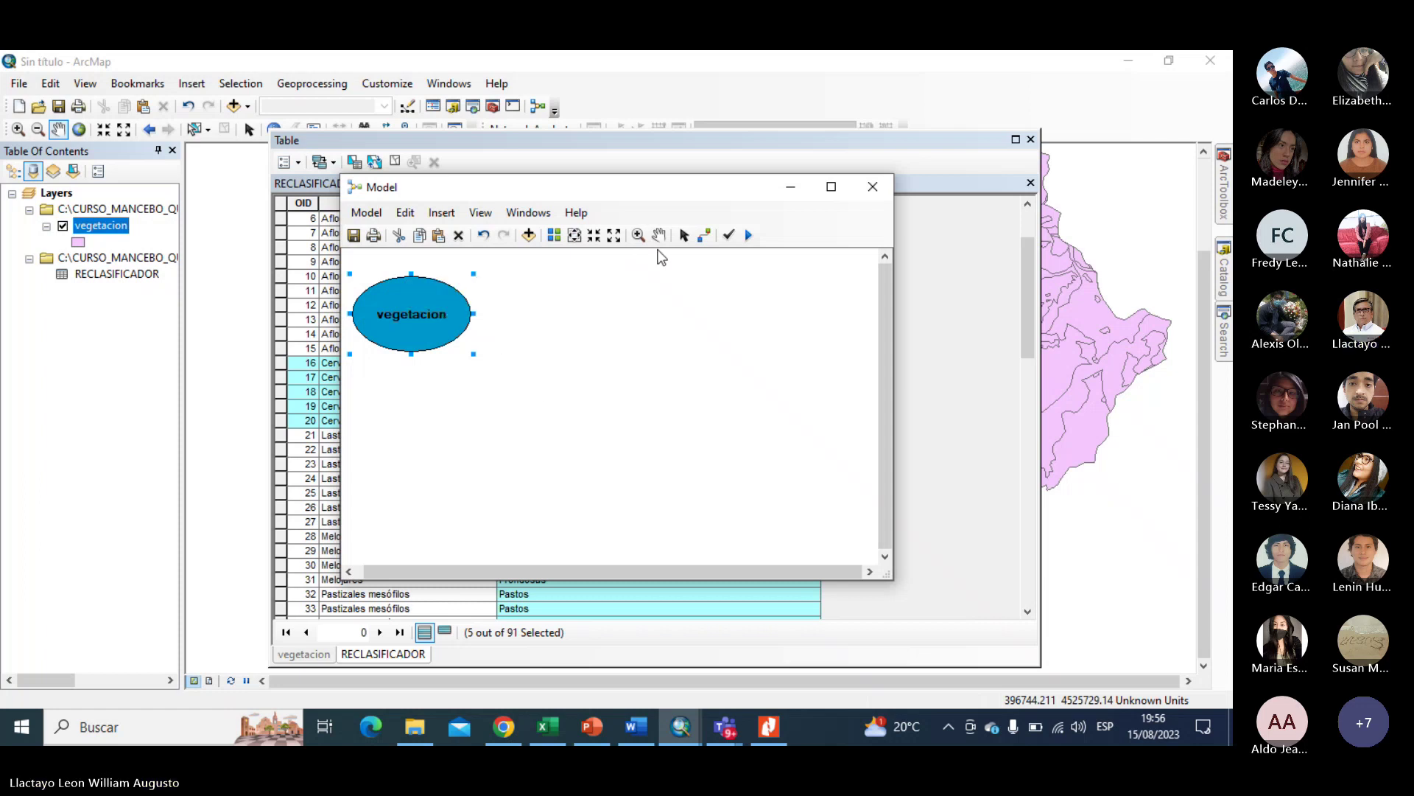
left_click(875, 187)
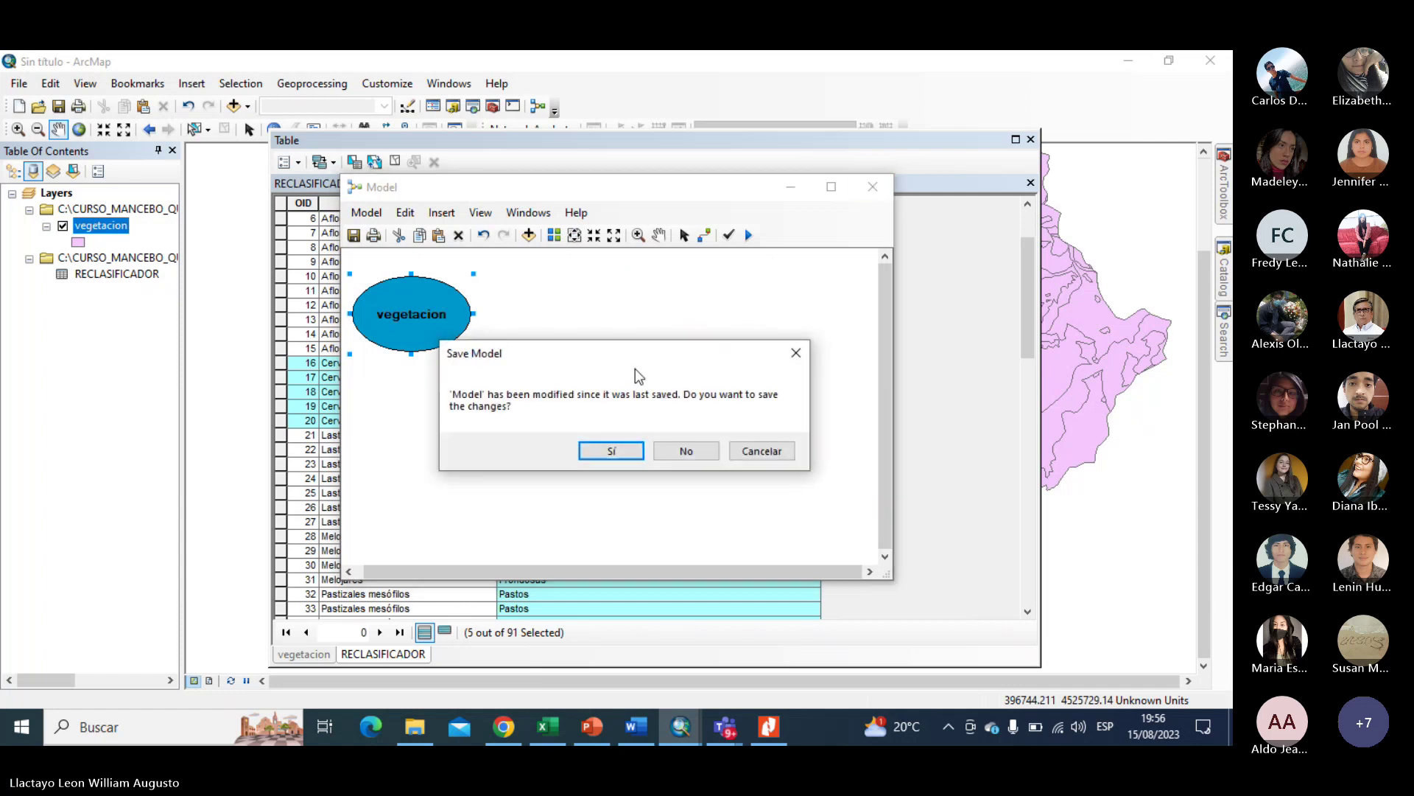
left_click(686, 451)
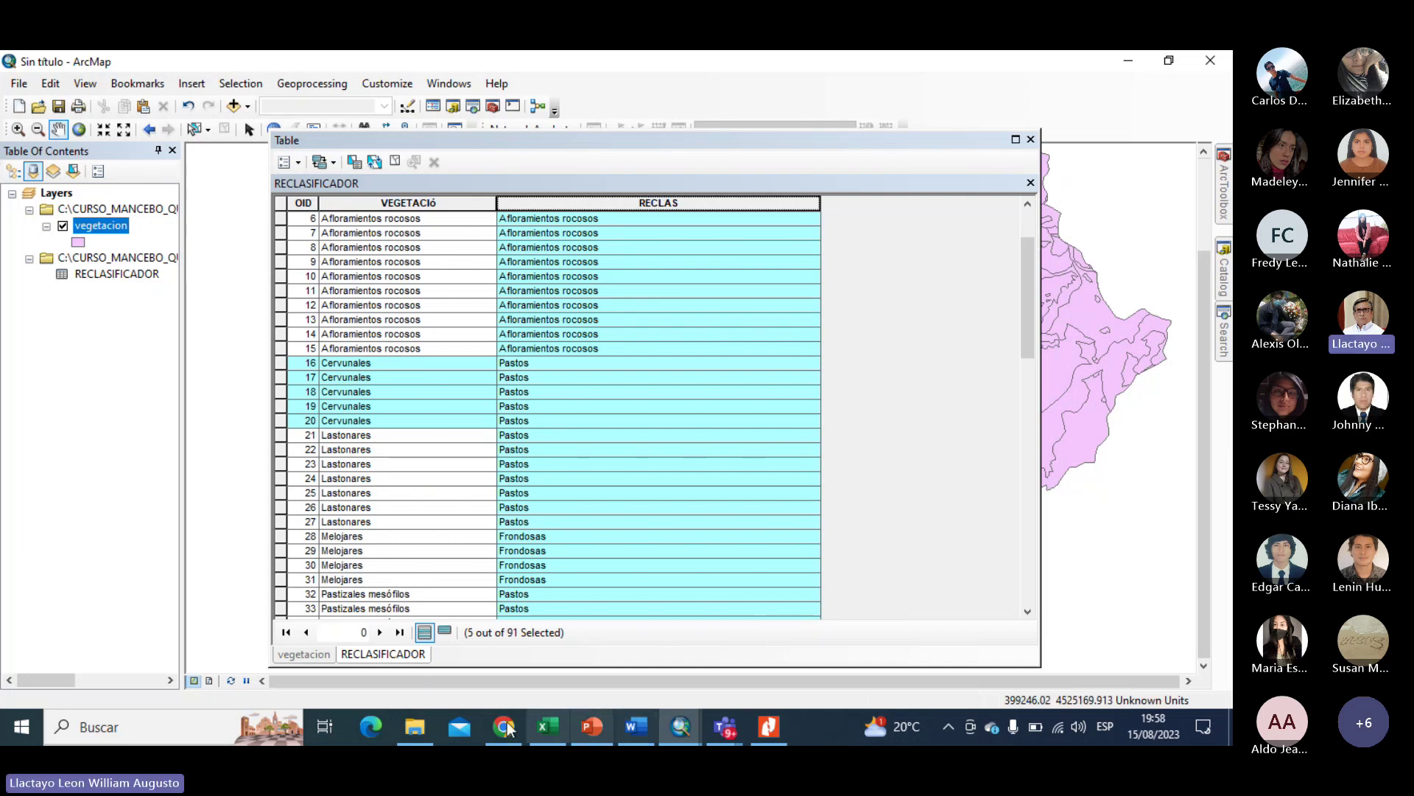
Switch back to the PDF in Nitro Pro and review the method 4 scheme and the end of page 53.
mouse_move(772, 739)
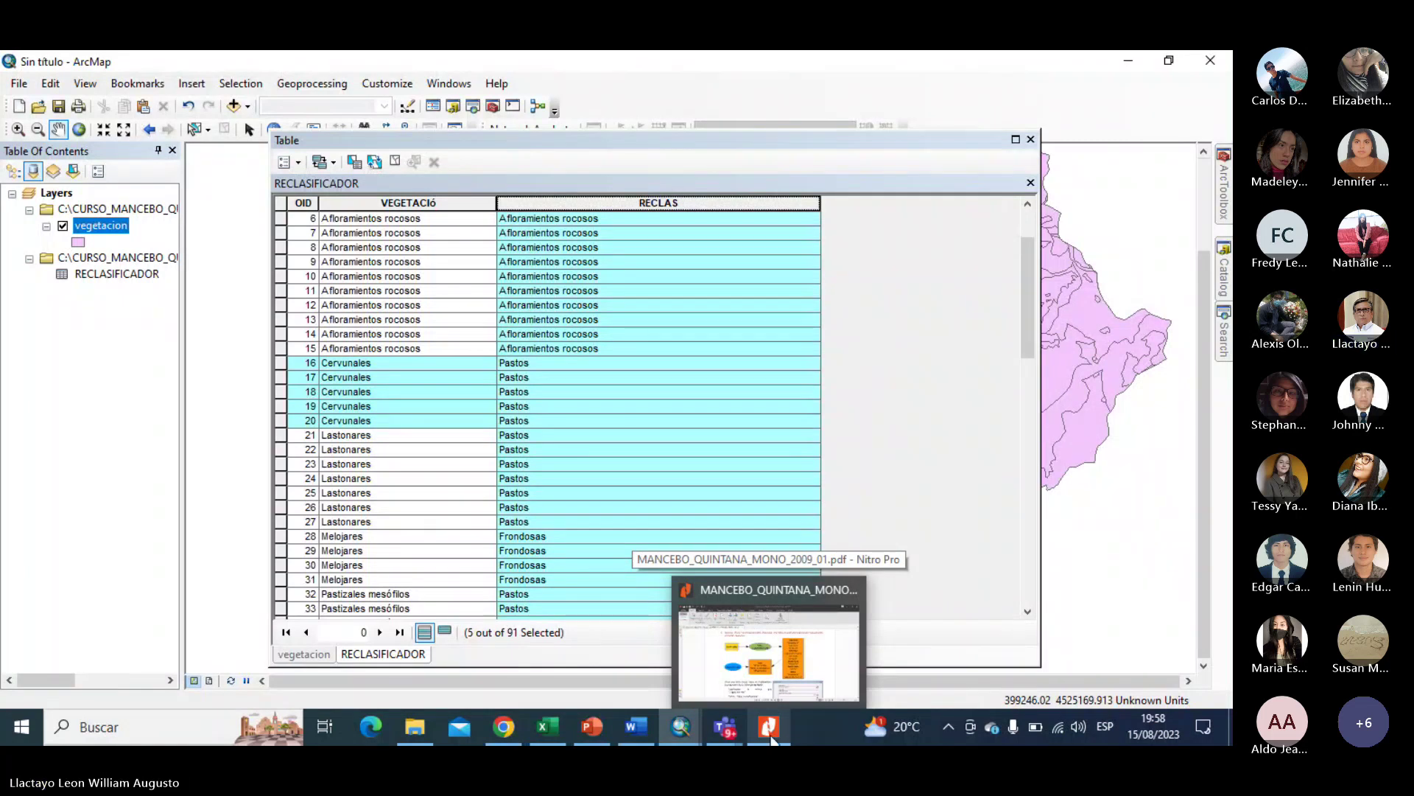
left_click(773, 737)
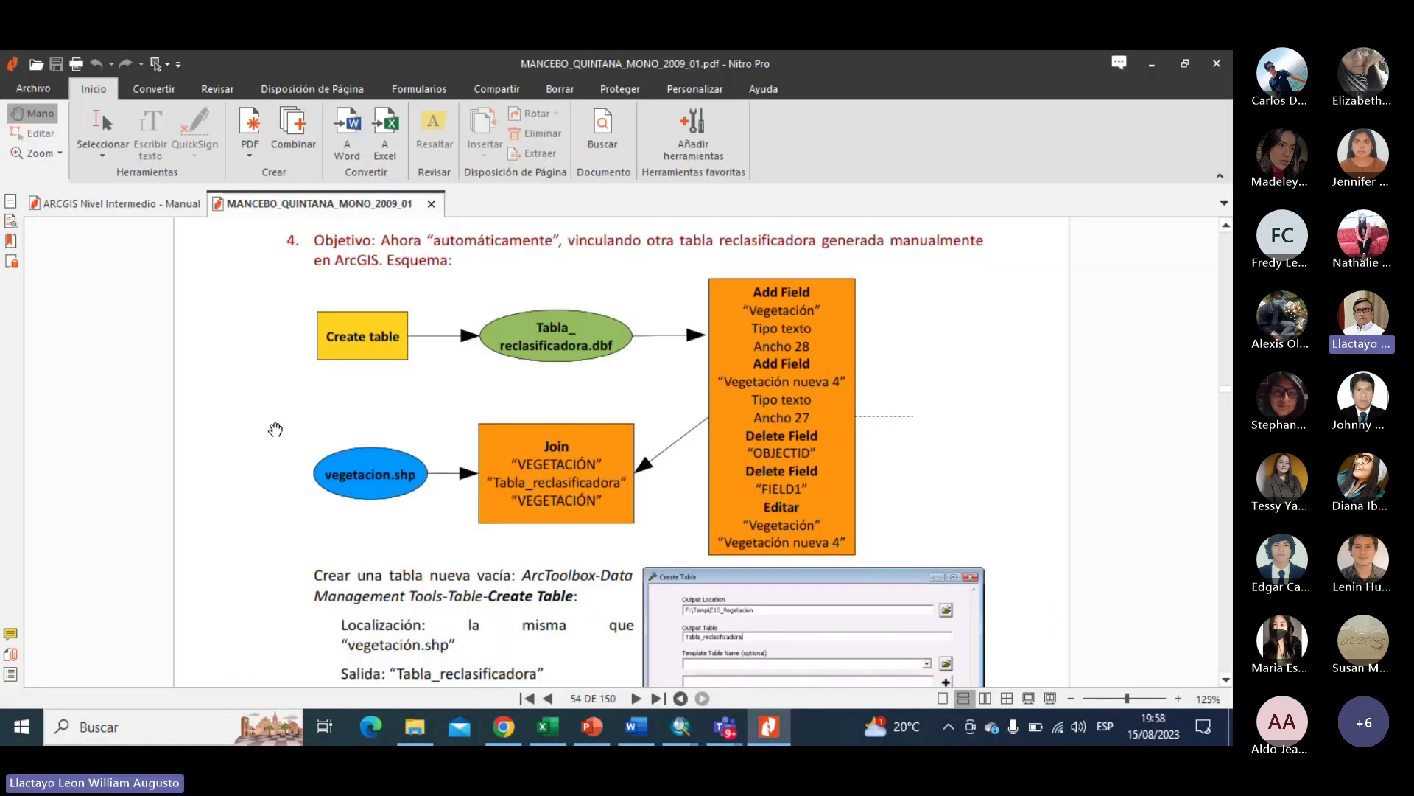
scroll(257, 423, "up", 3)
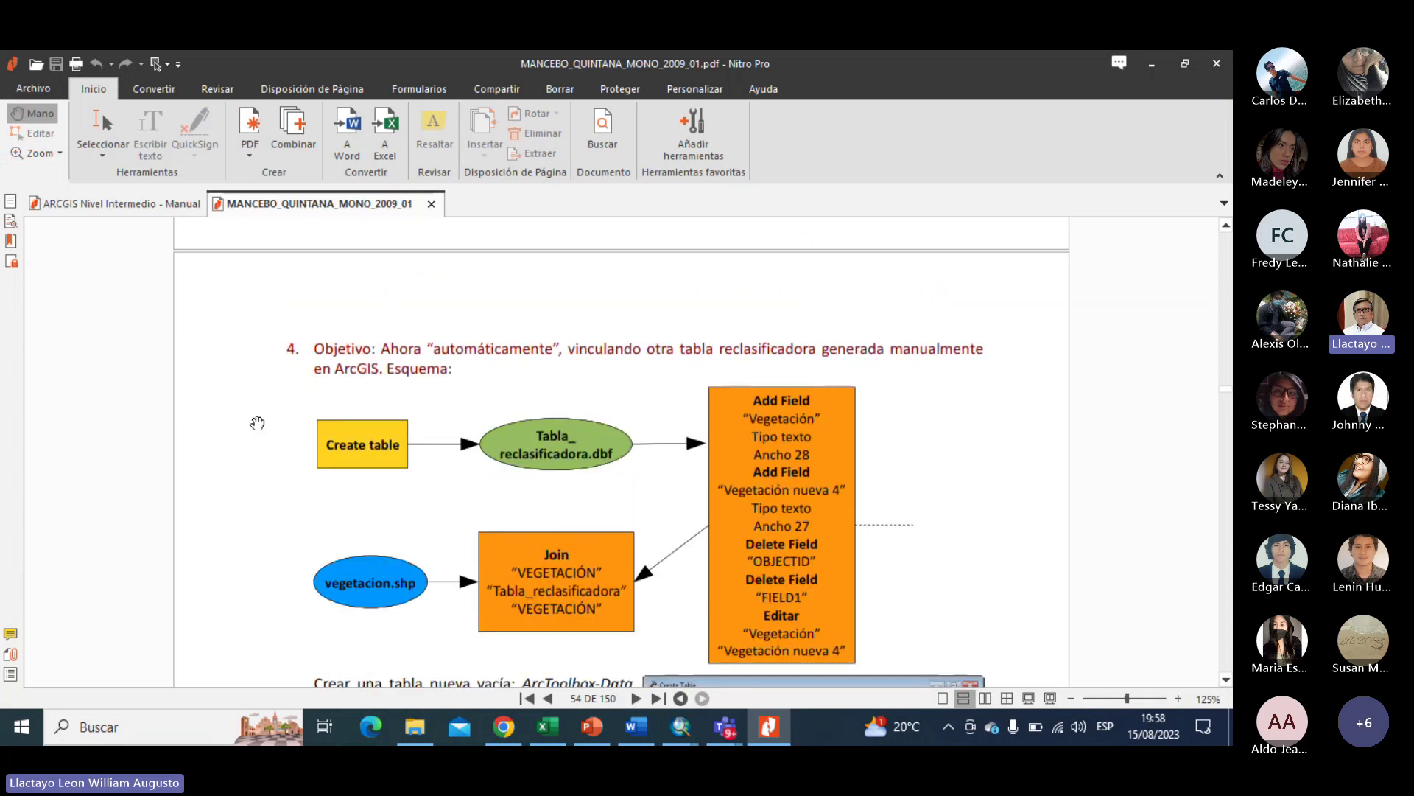
scroll(257, 423, "down", 5)
scroll(257, 423, "up", 13)
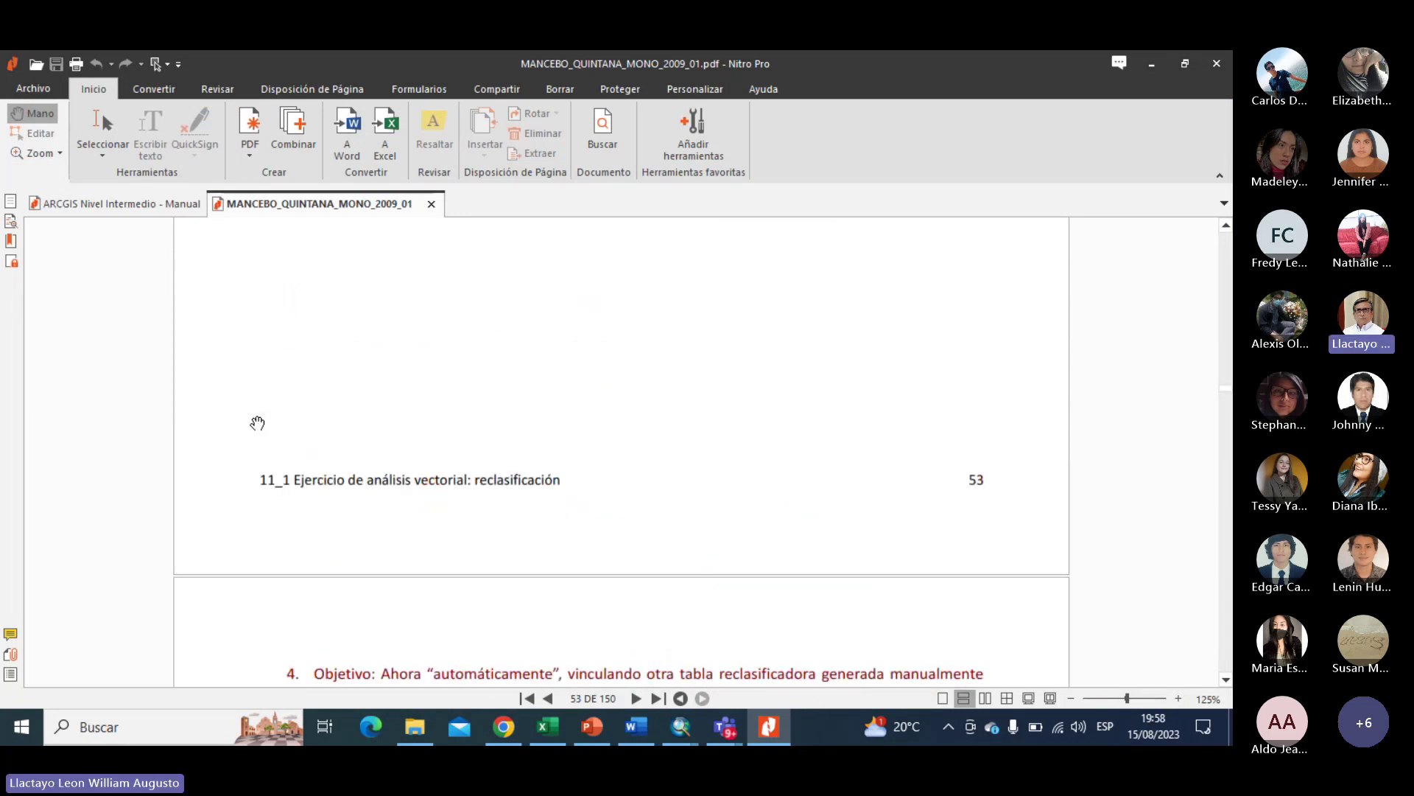
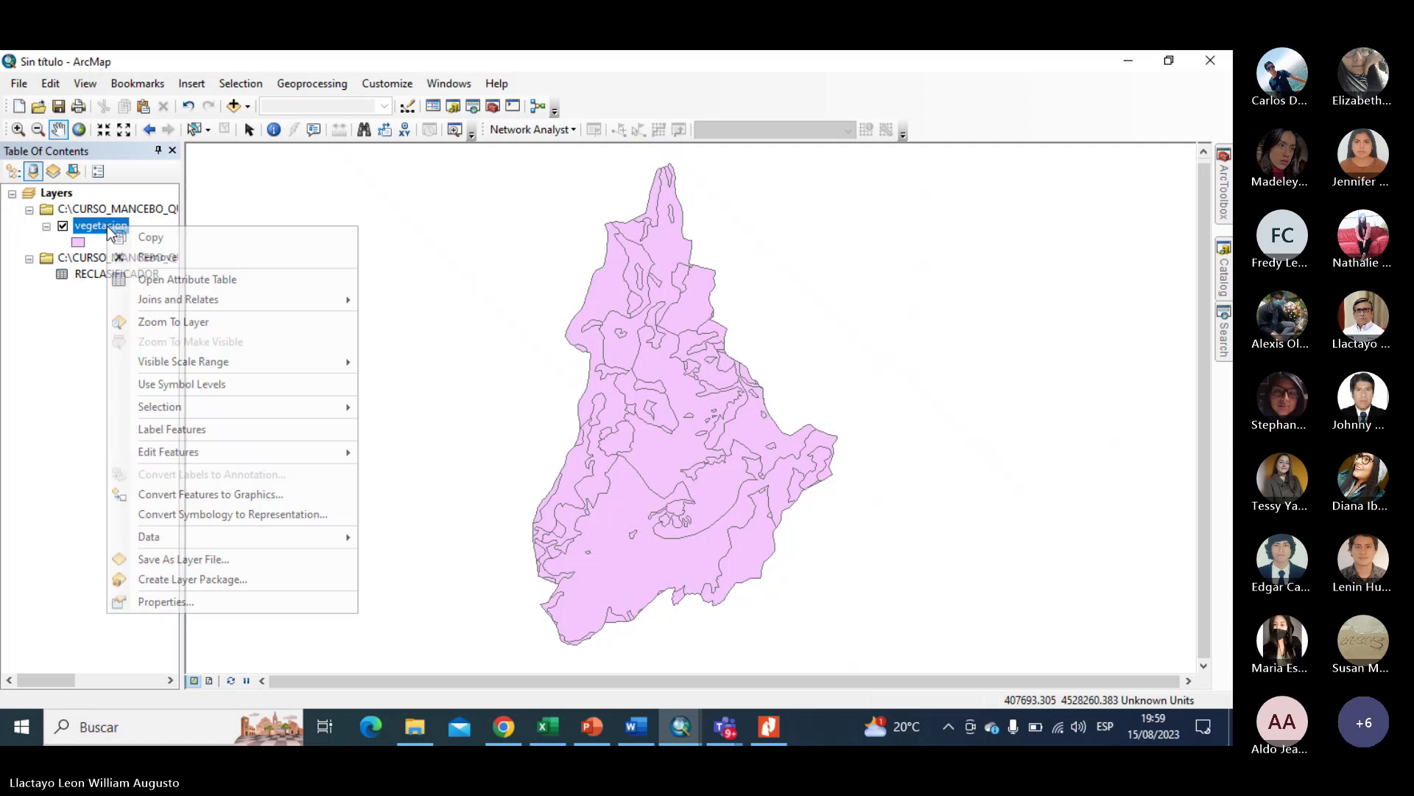
Open the vegetacion layer's attribute table and start a table join based on its VEGETACIóN field.
left_click(159, 279)
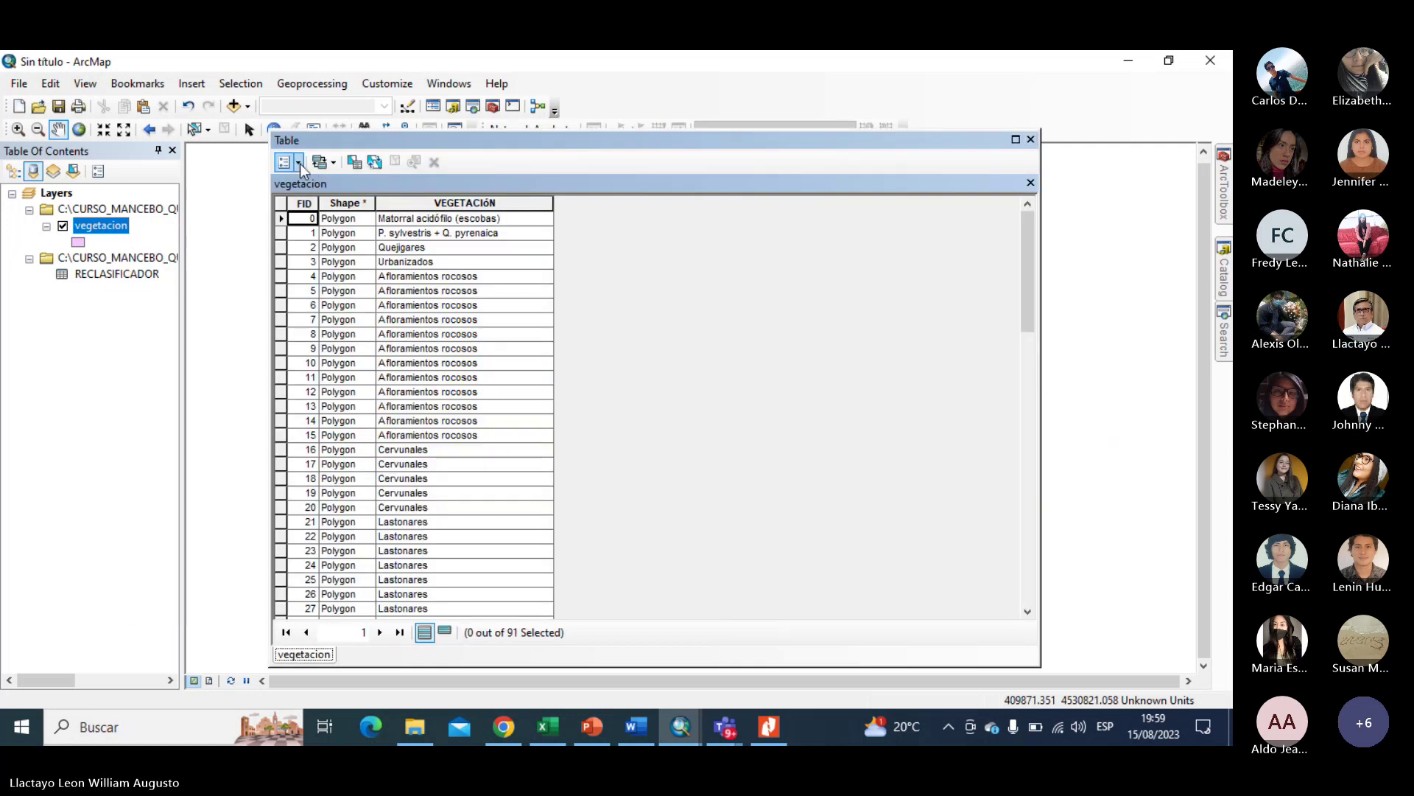
left_click(298, 162)
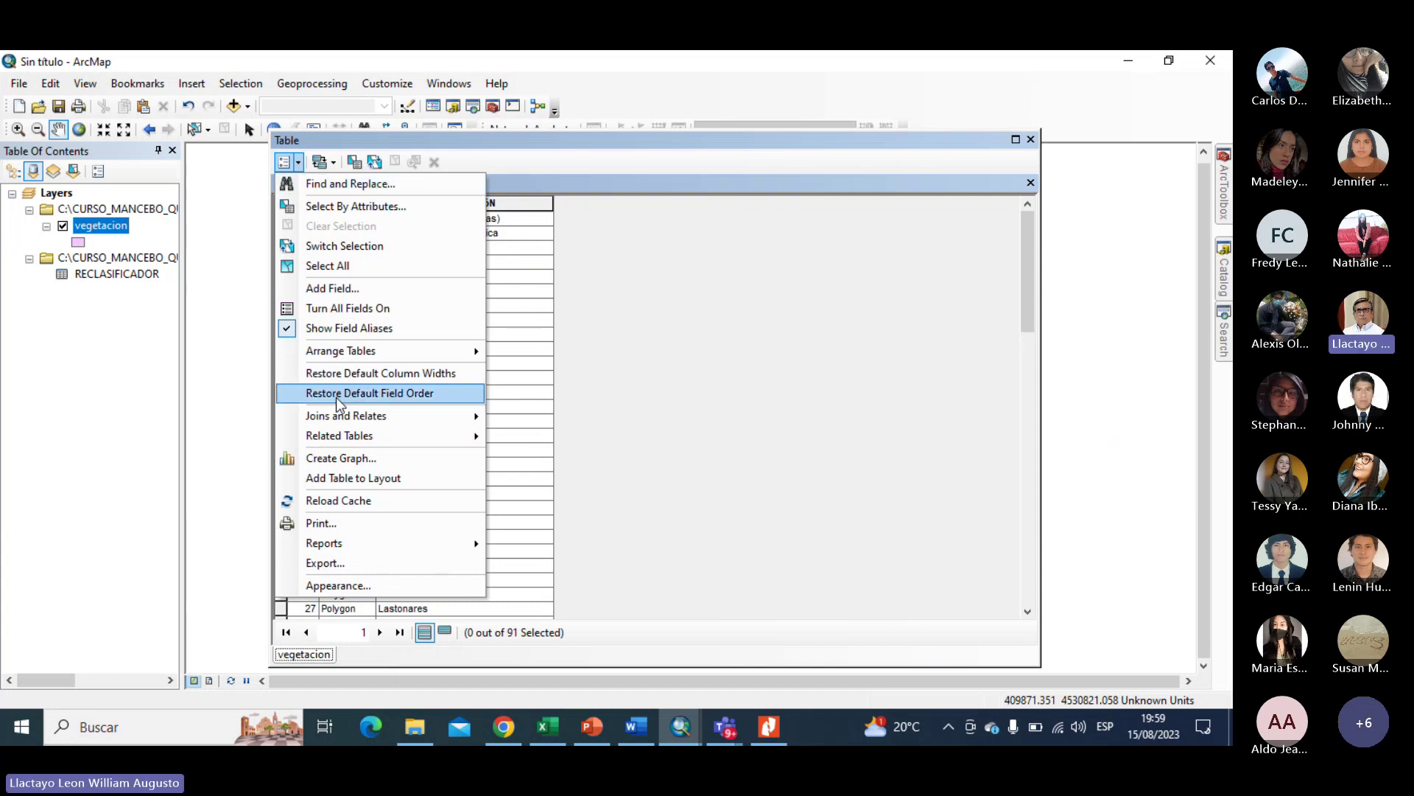
mouse_move(288, 426)
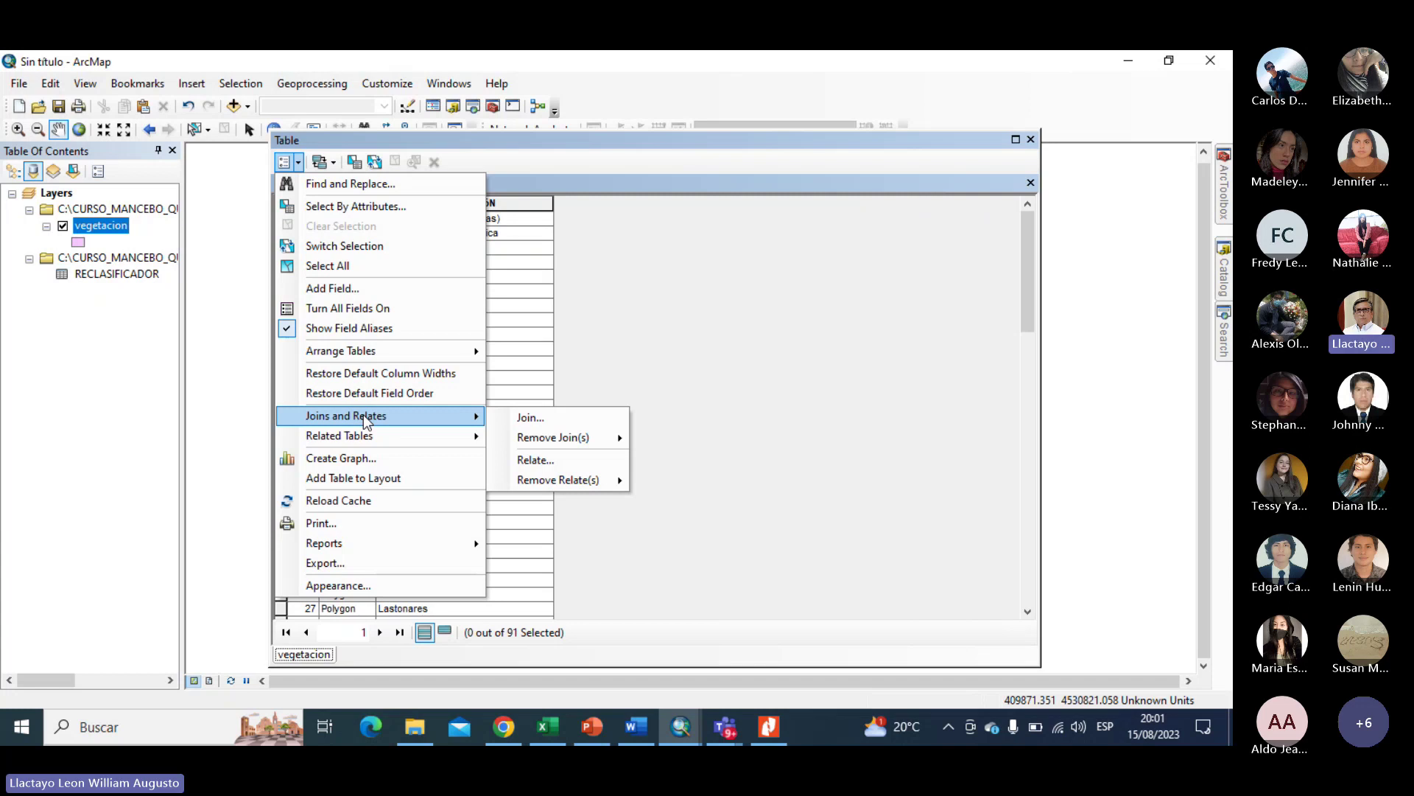
left_click(533, 417)
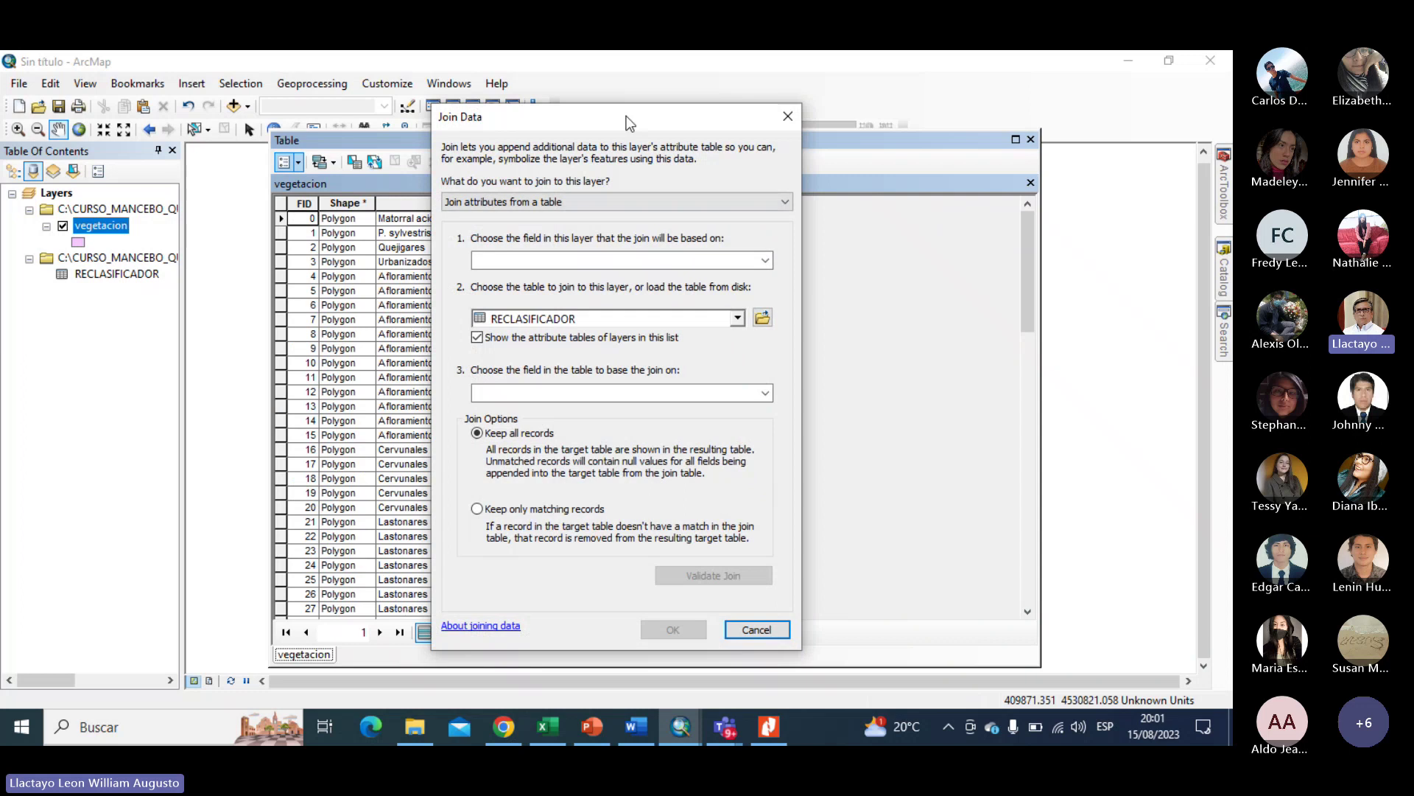
left_click_drag(626, 116, 790, 92)
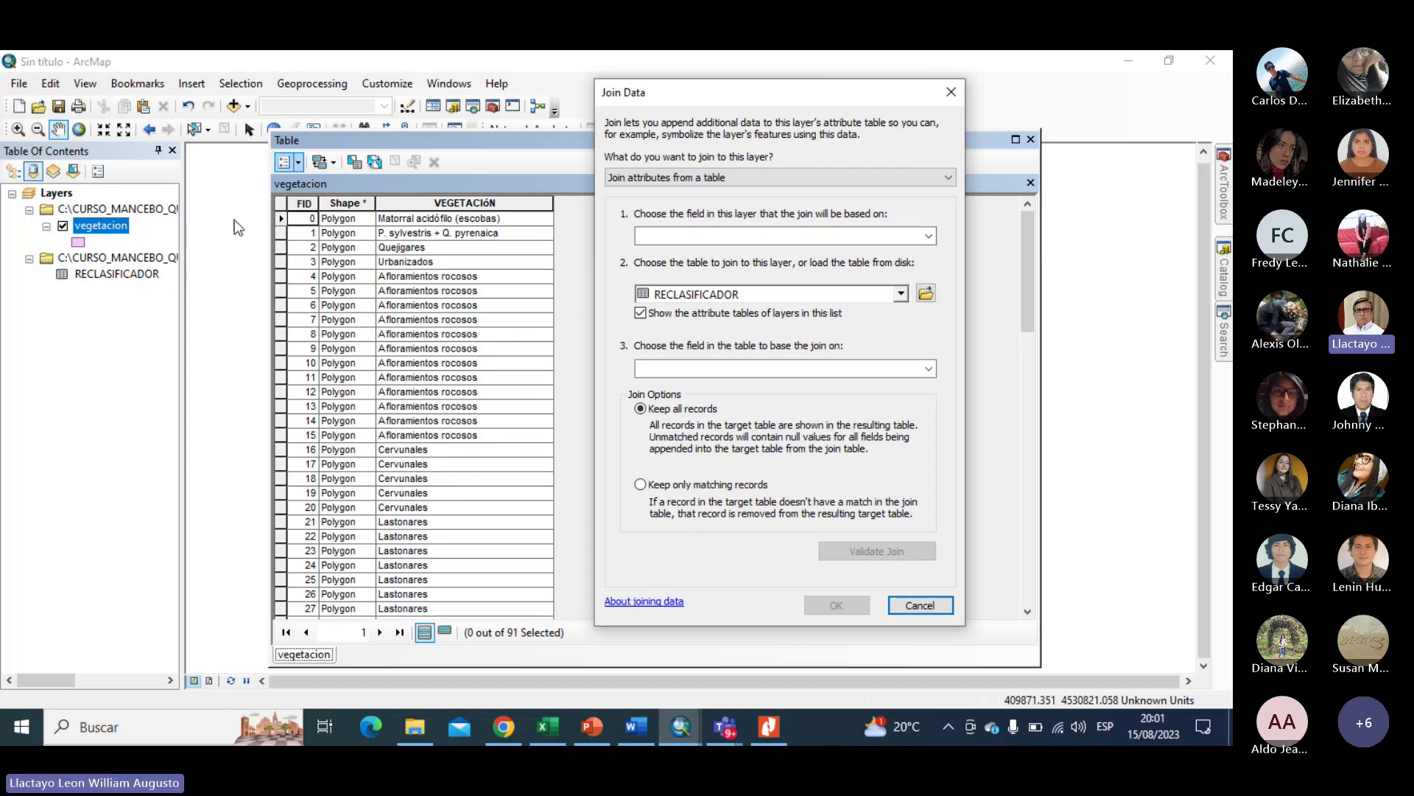
left_click(929, 236)
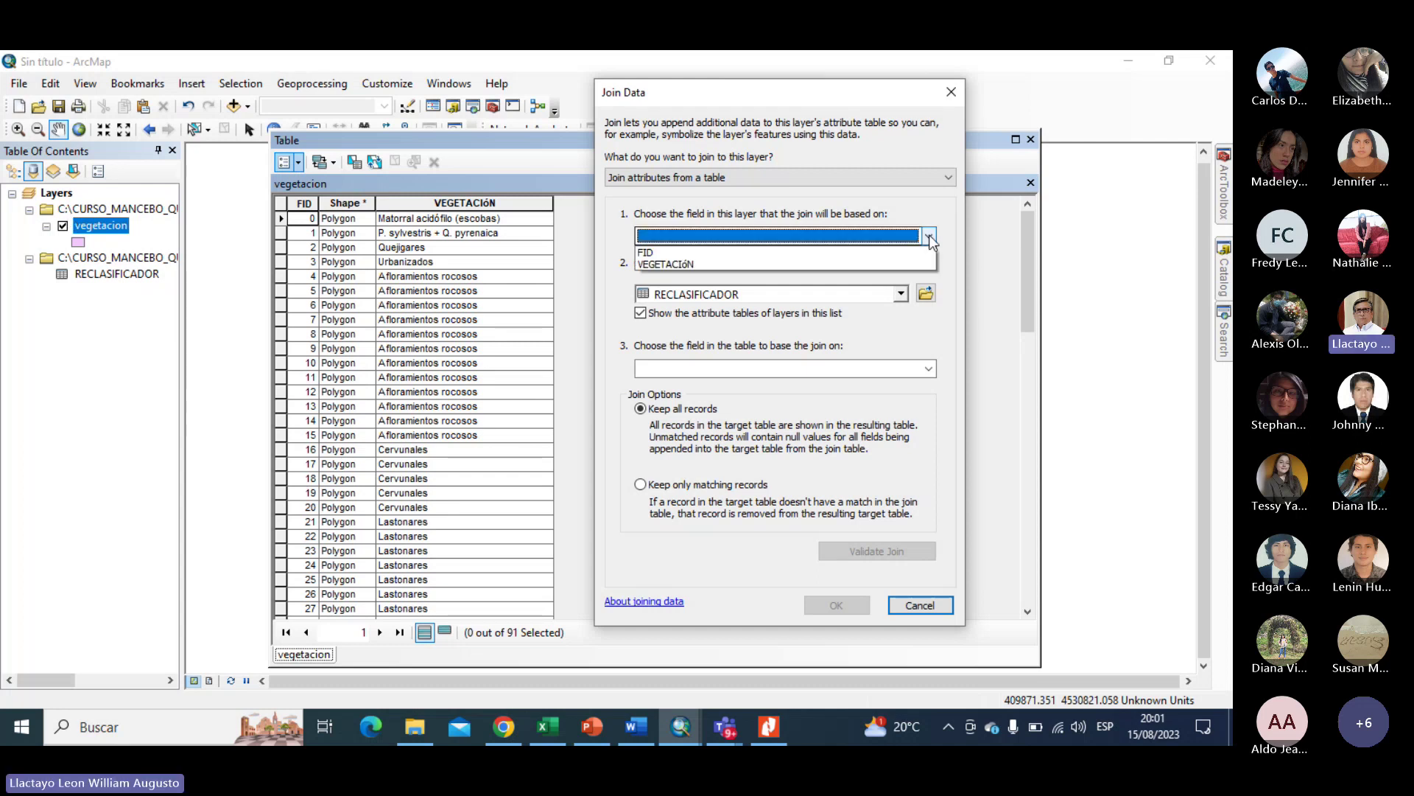
left_click(670, 262)
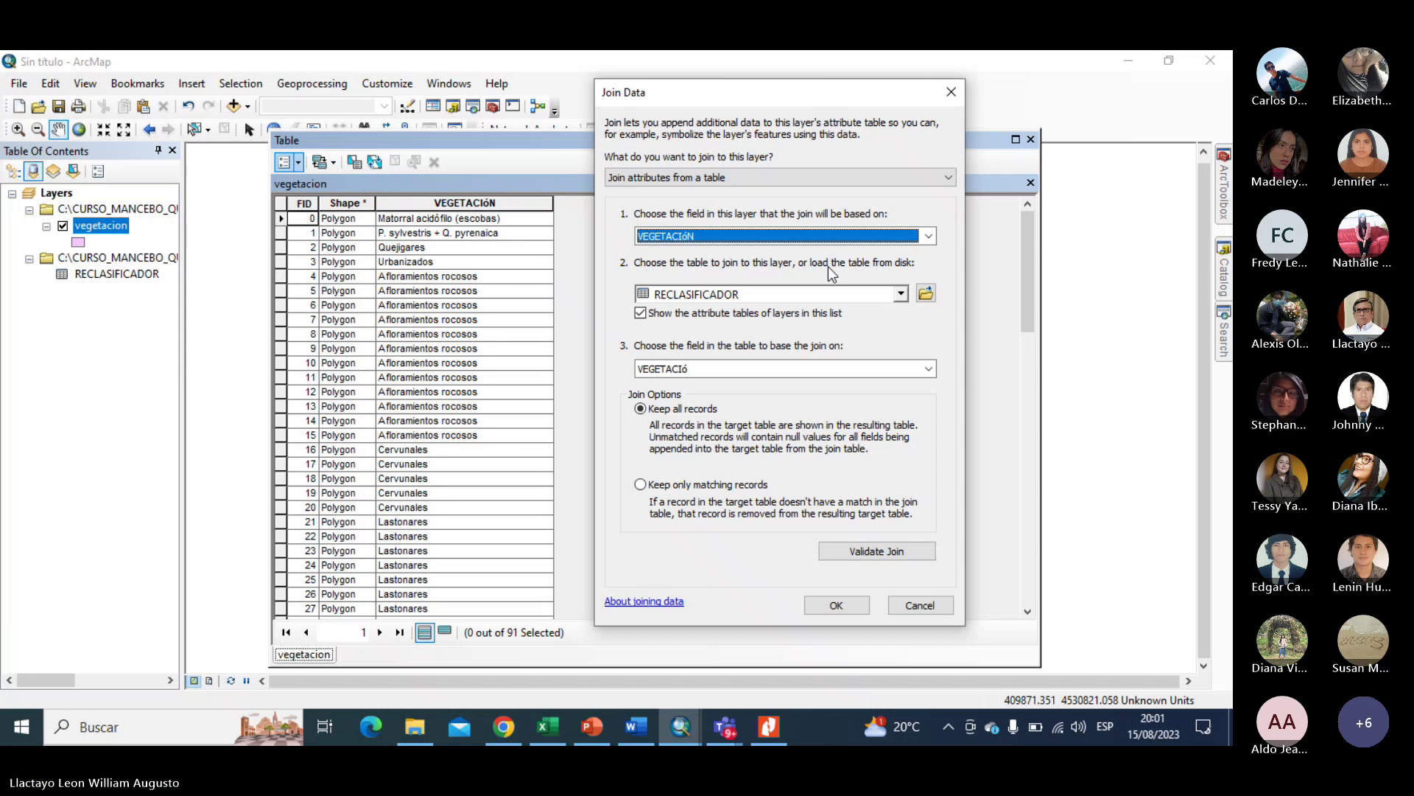
Join the RECLASIFICADOR table by its VEGETACIó field to vegetacion's VEGETACIóN field, keeping all records and creating an index for the join field.
left_click(882, 291)
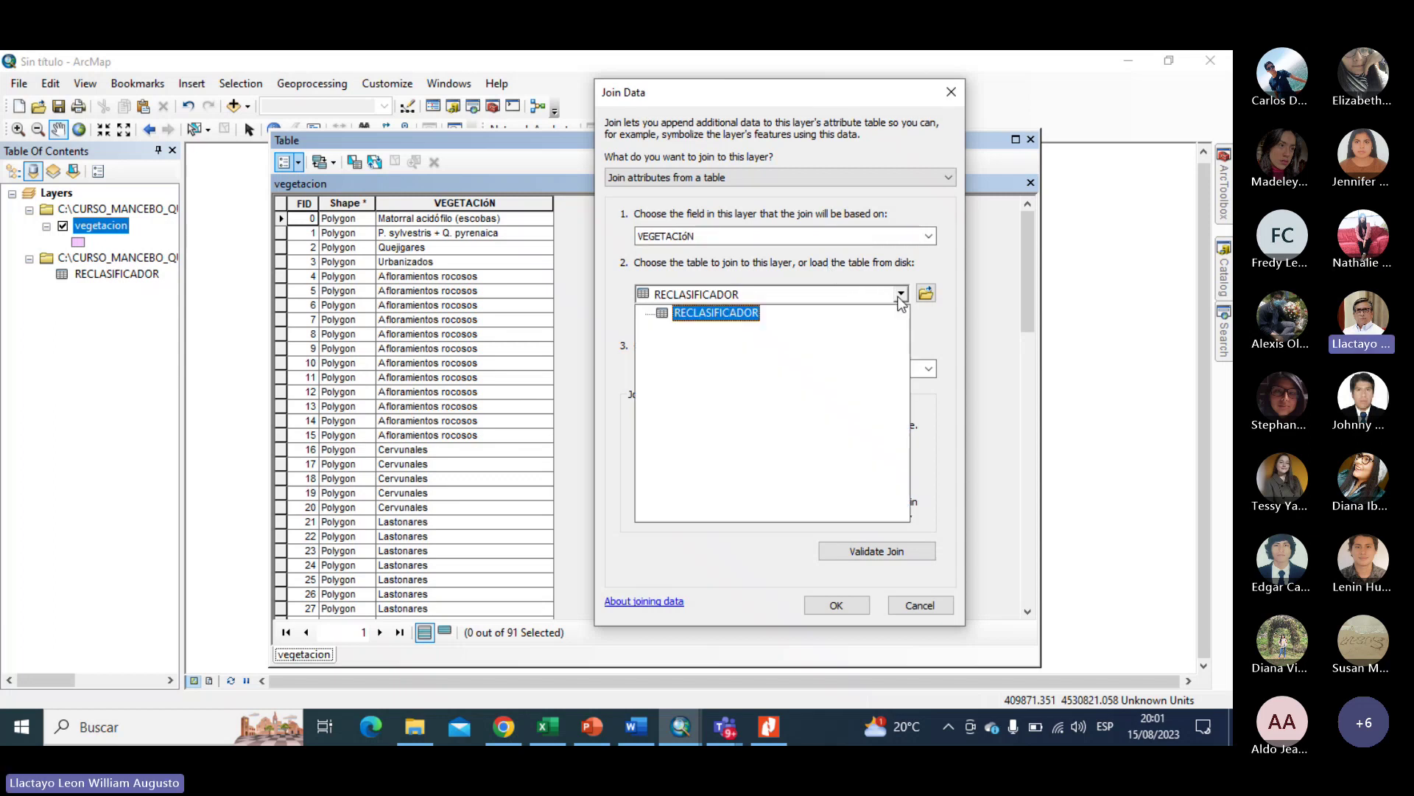
left_click(726, 322)
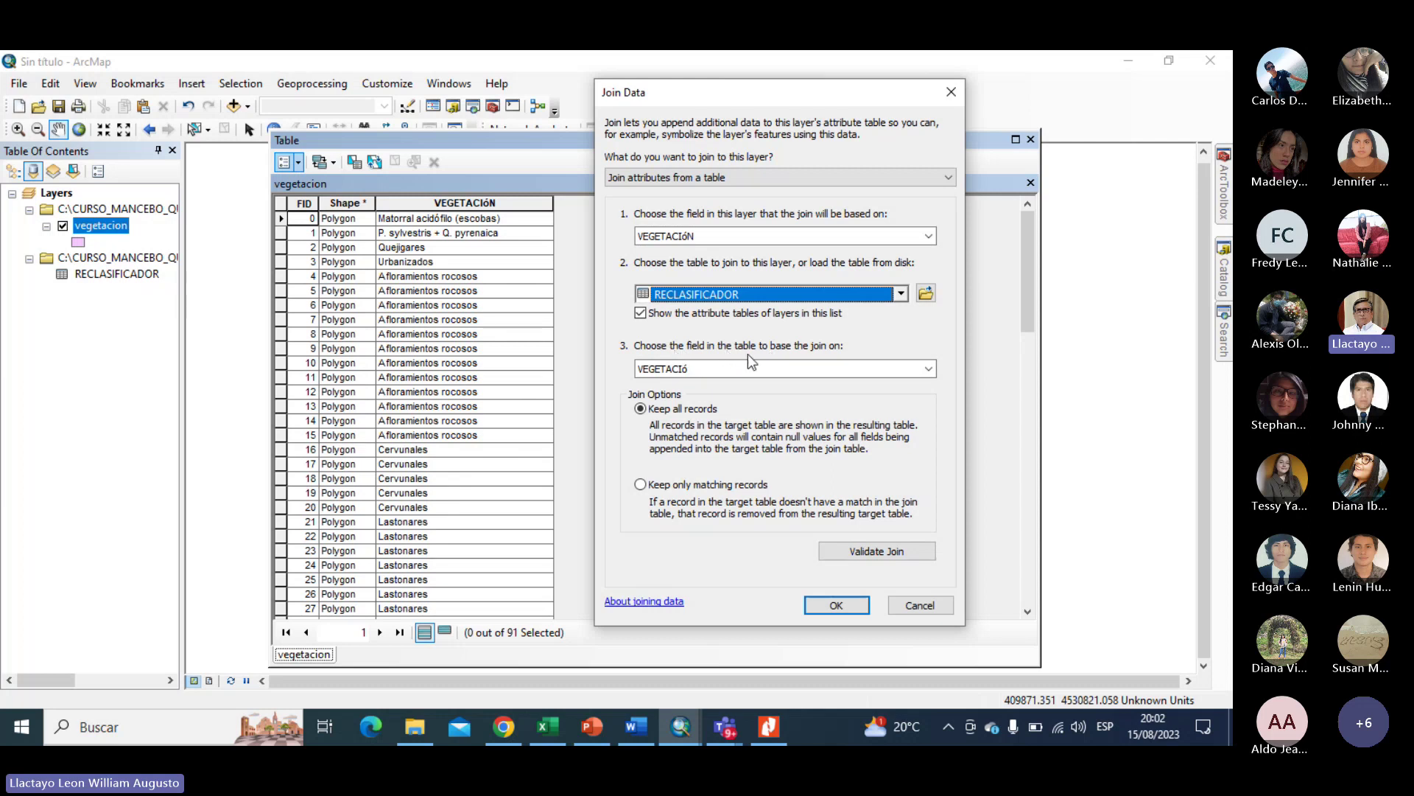
left_click(929, 369)
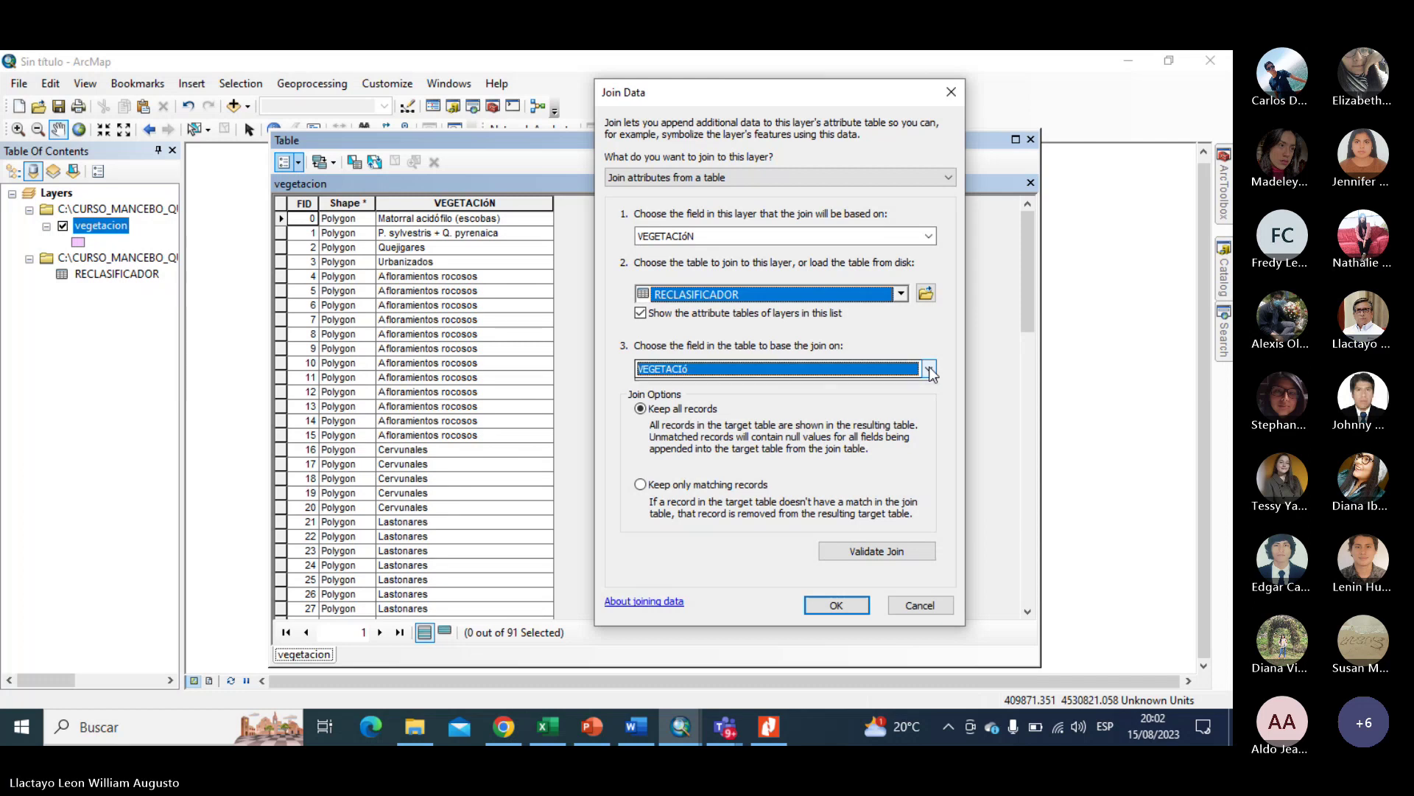
left_click(929, 368)
left_click(929, 368)
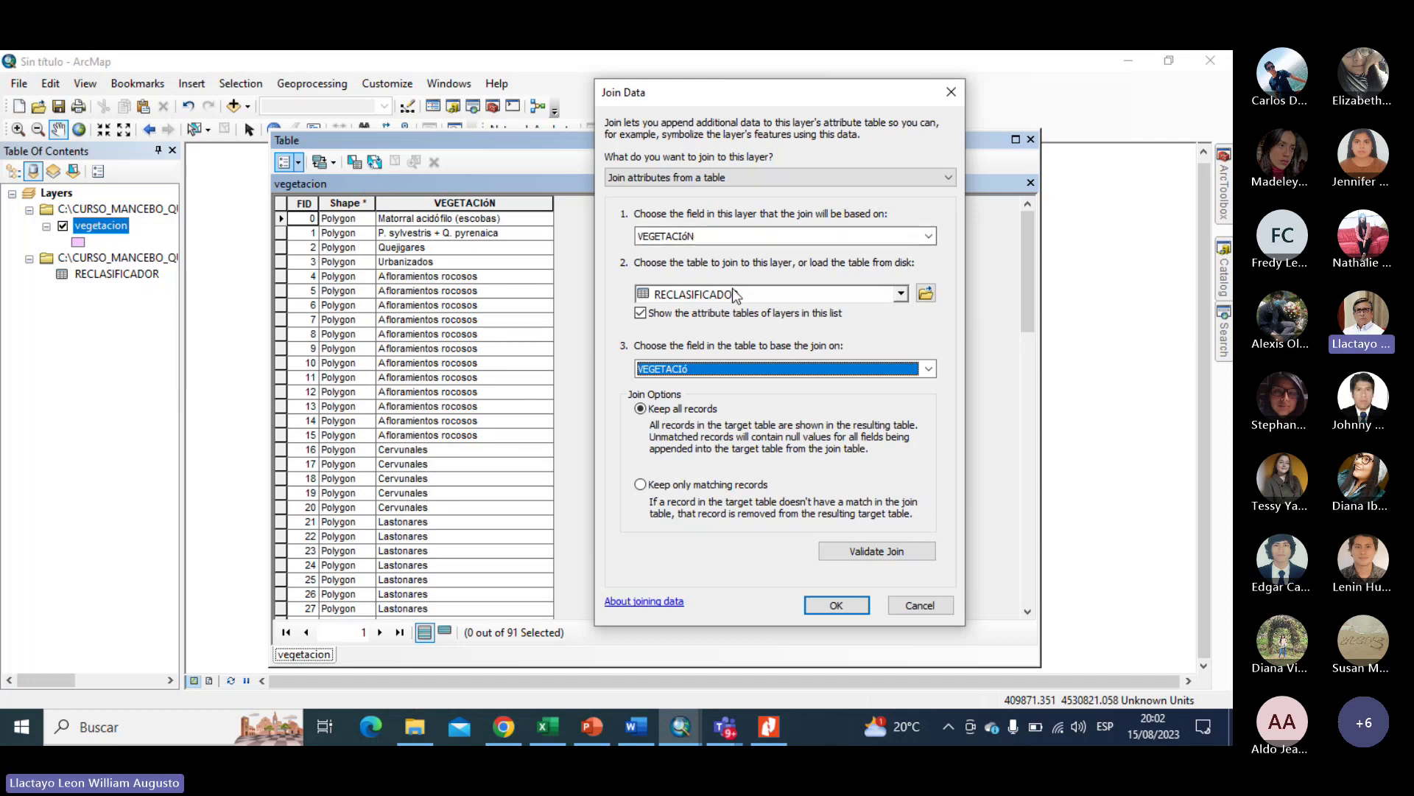
left_click(928, 236)
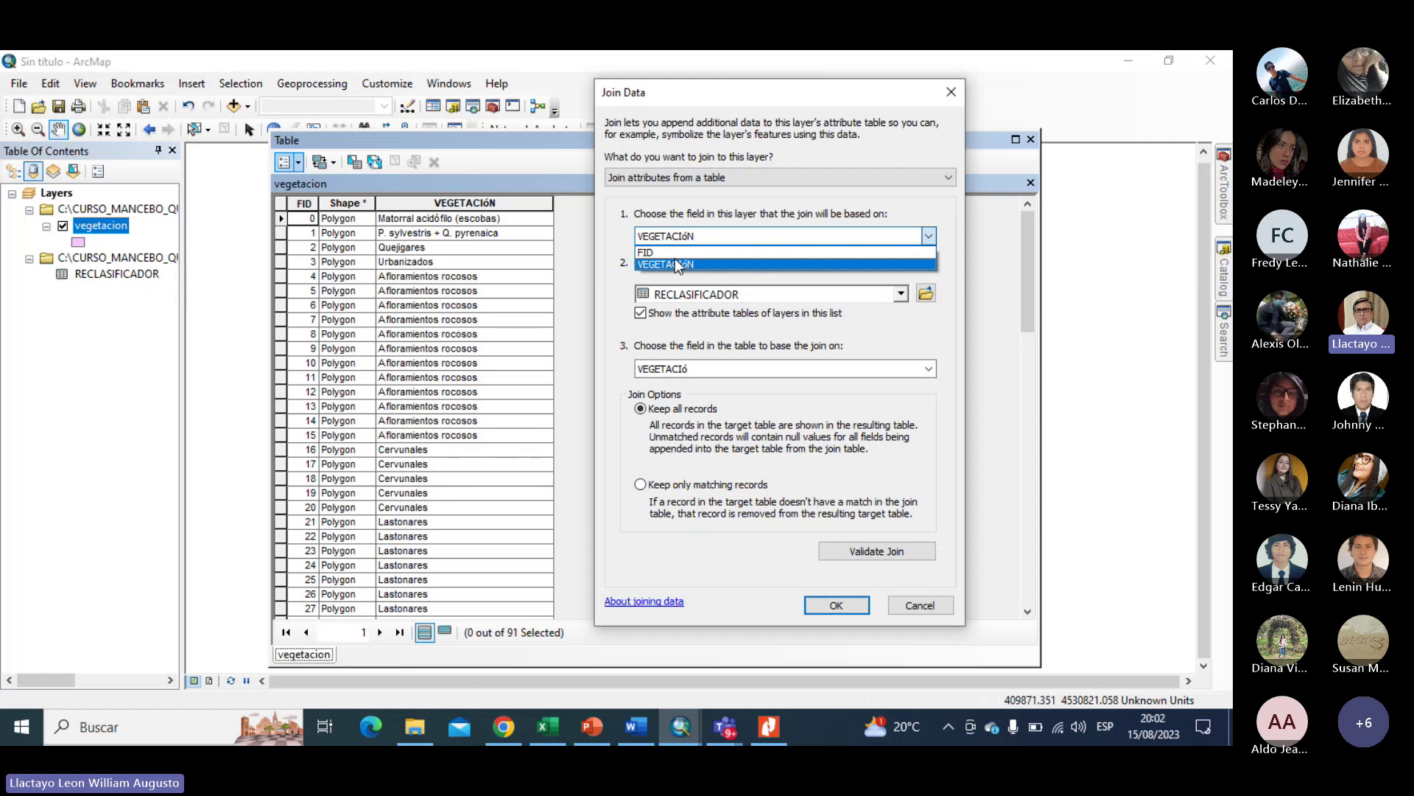
left_click(678, 265)
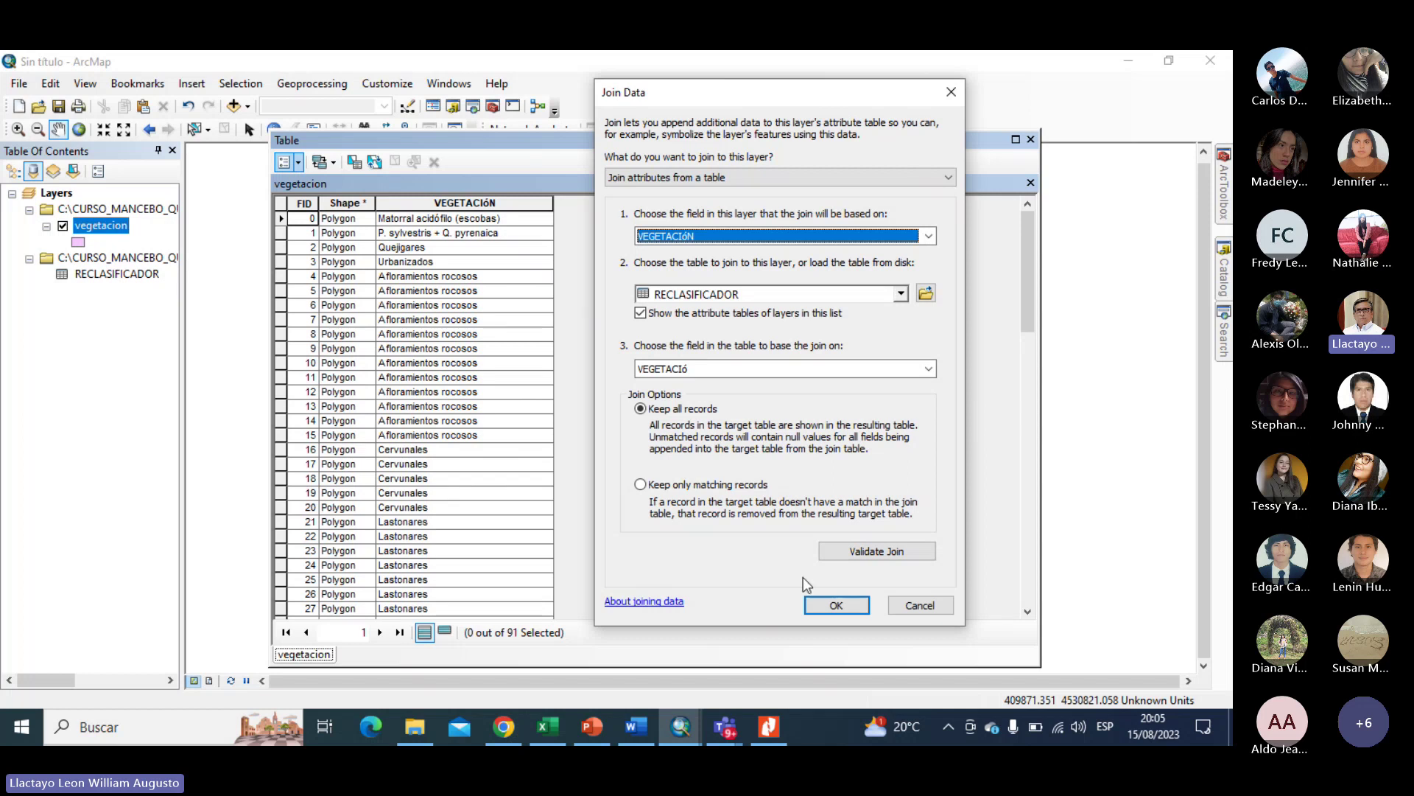
left_click(837, 606)
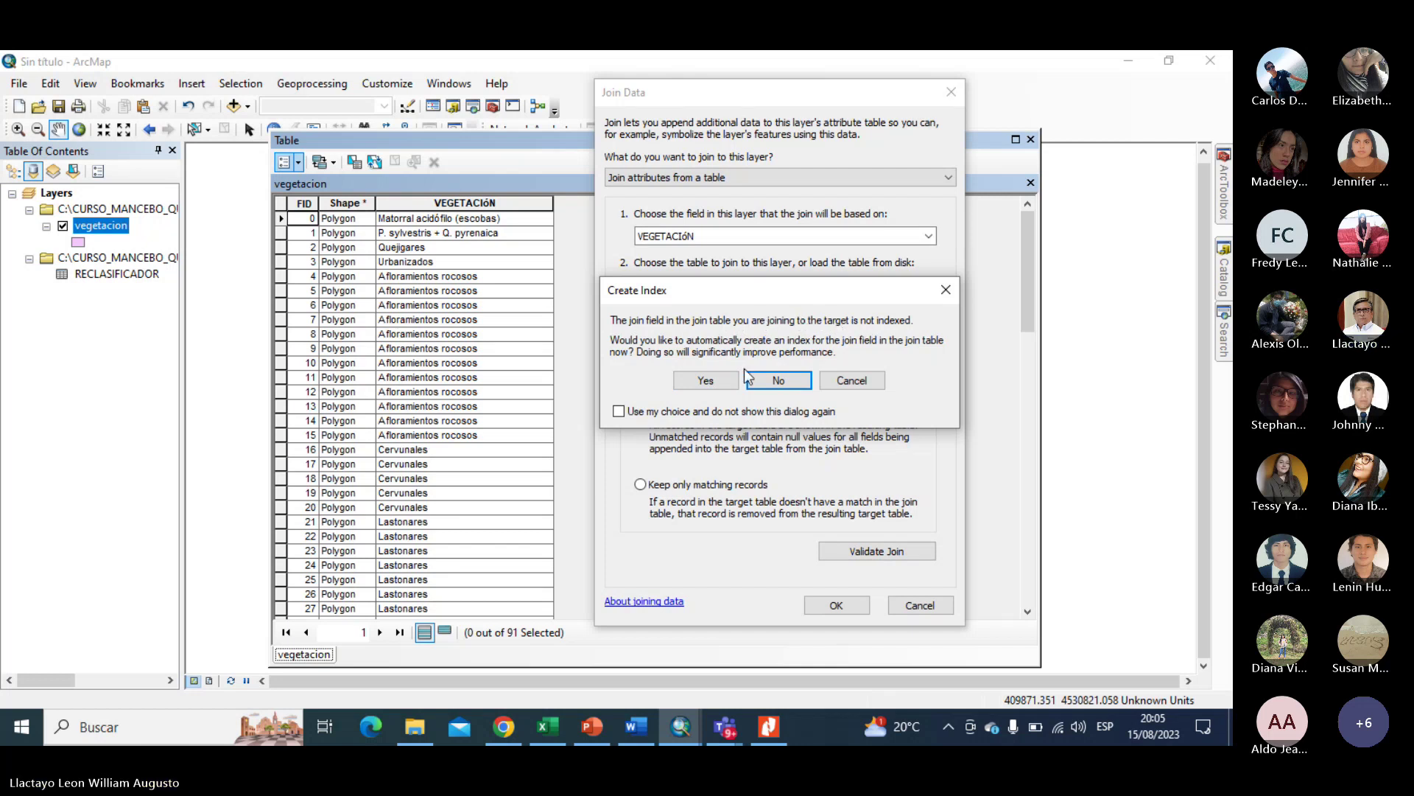
left_click(705, 379)
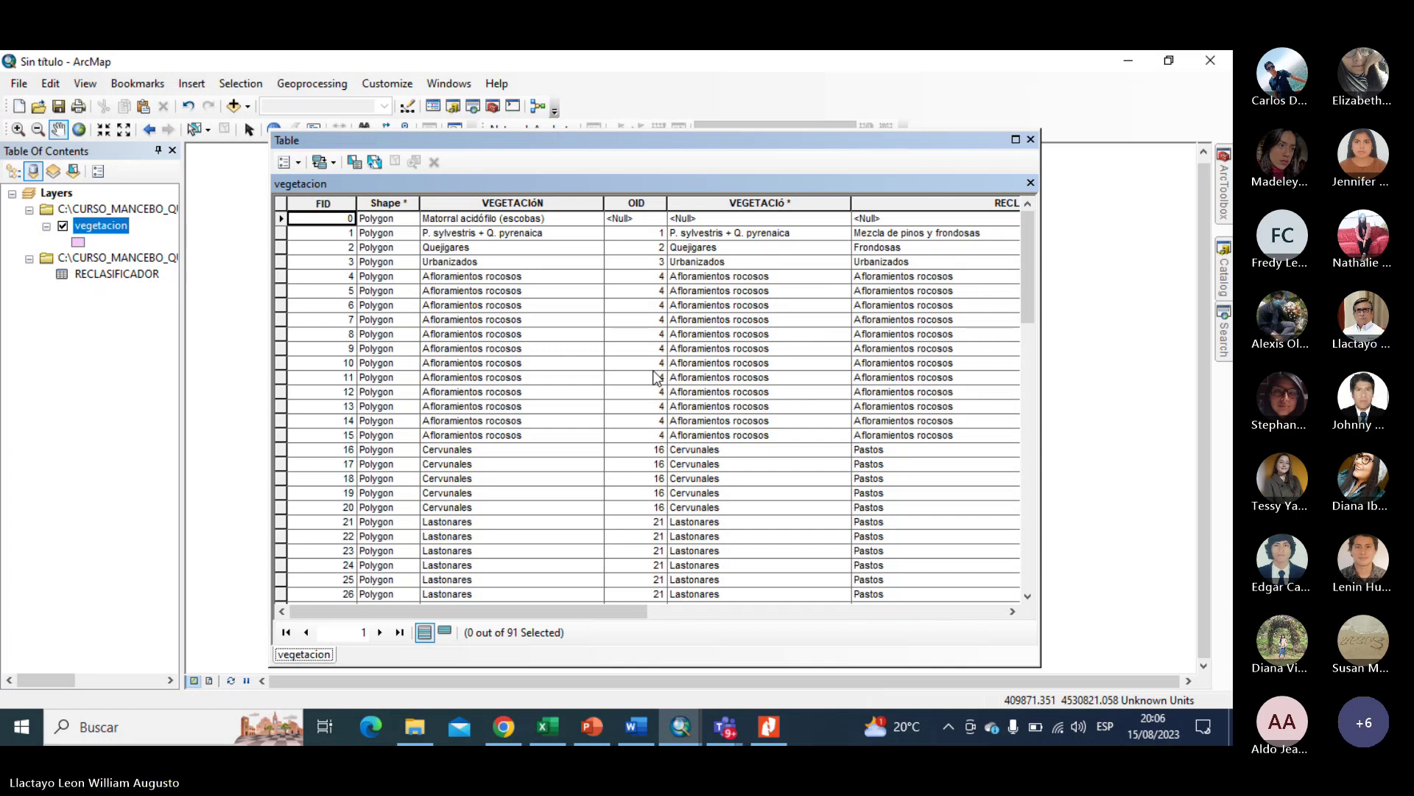
Widen the vegetacion table window to show all joined fields and select the RECLAS column.
left_click_drag(807, 138, 718, 137)
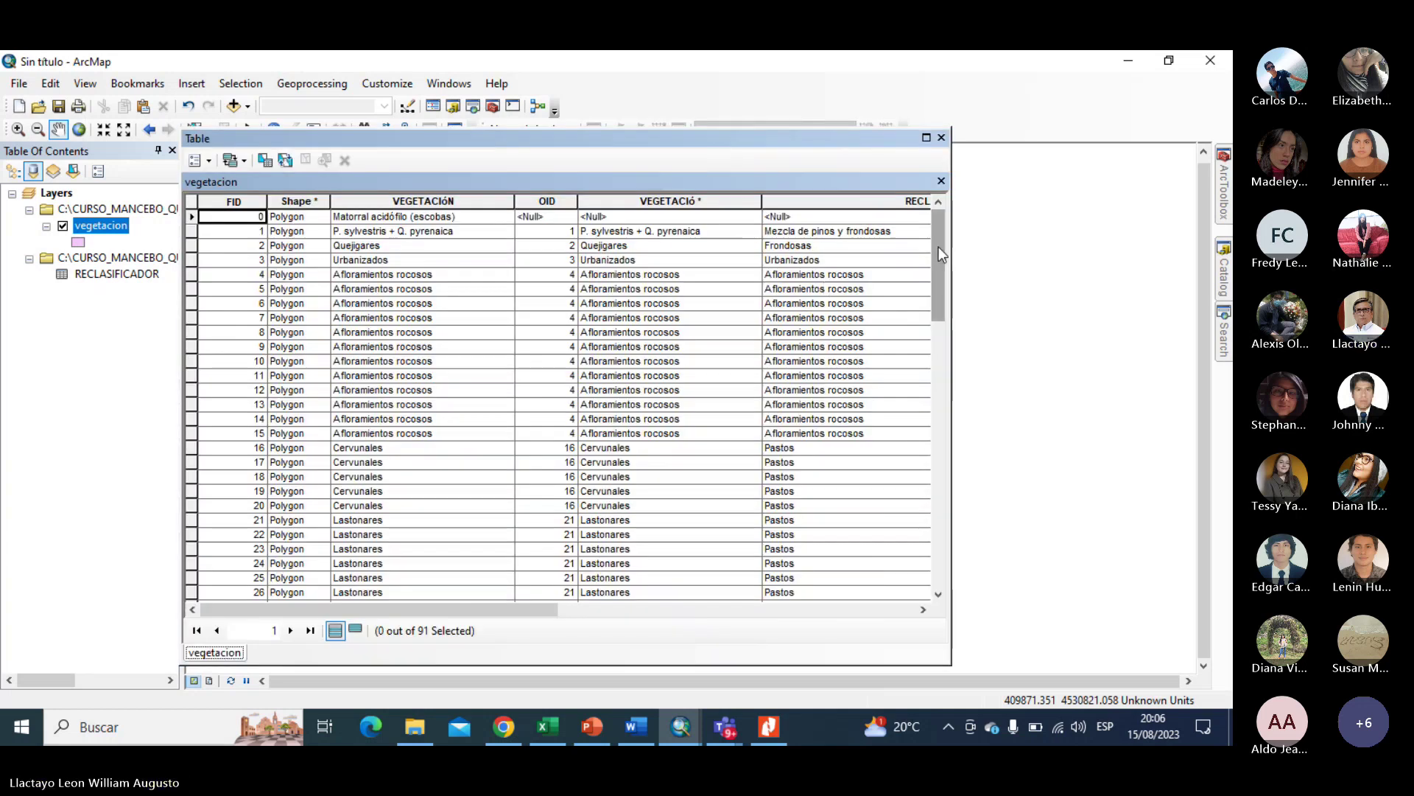
left_click_drag(938, 246, 913, 230)
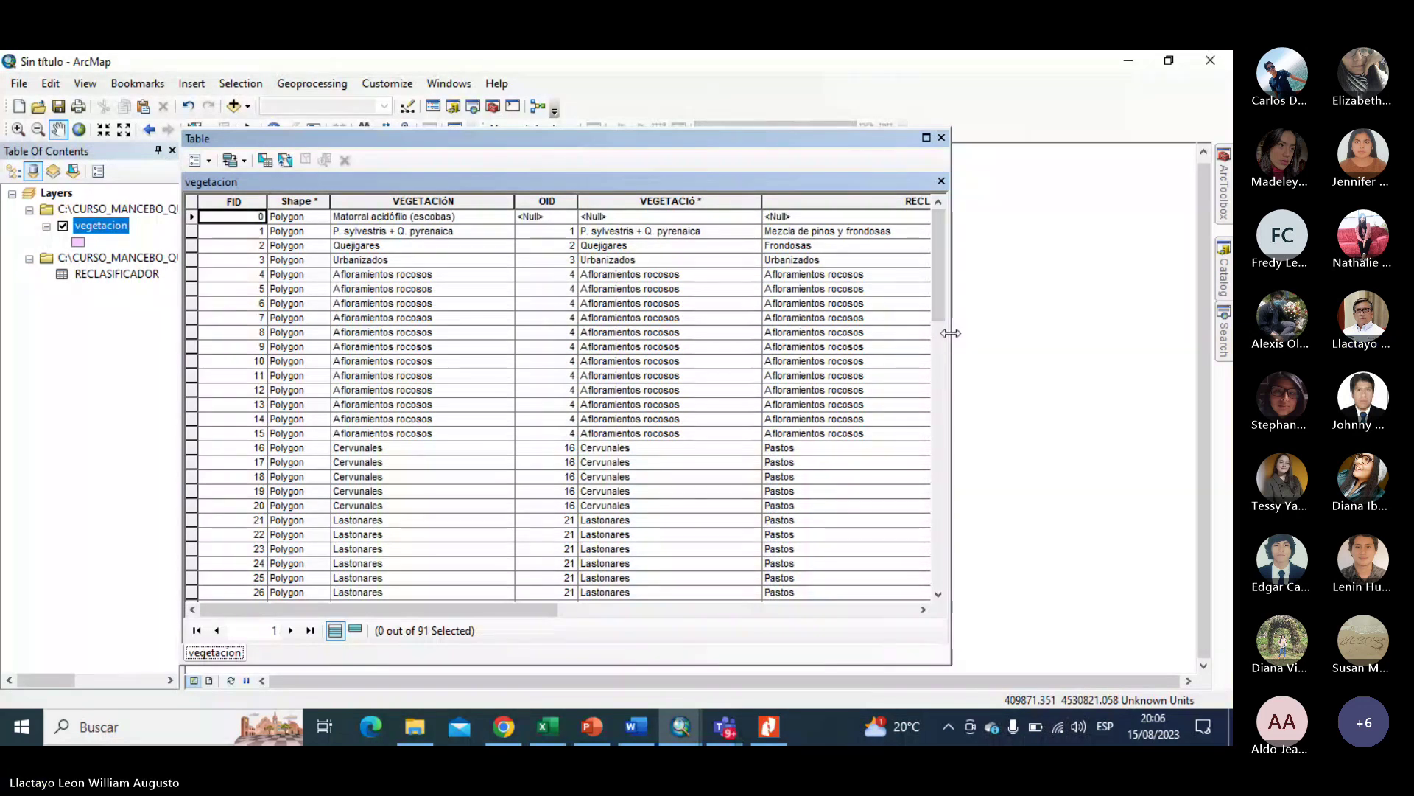
left_click_drag(951, 333, 1159, 333)
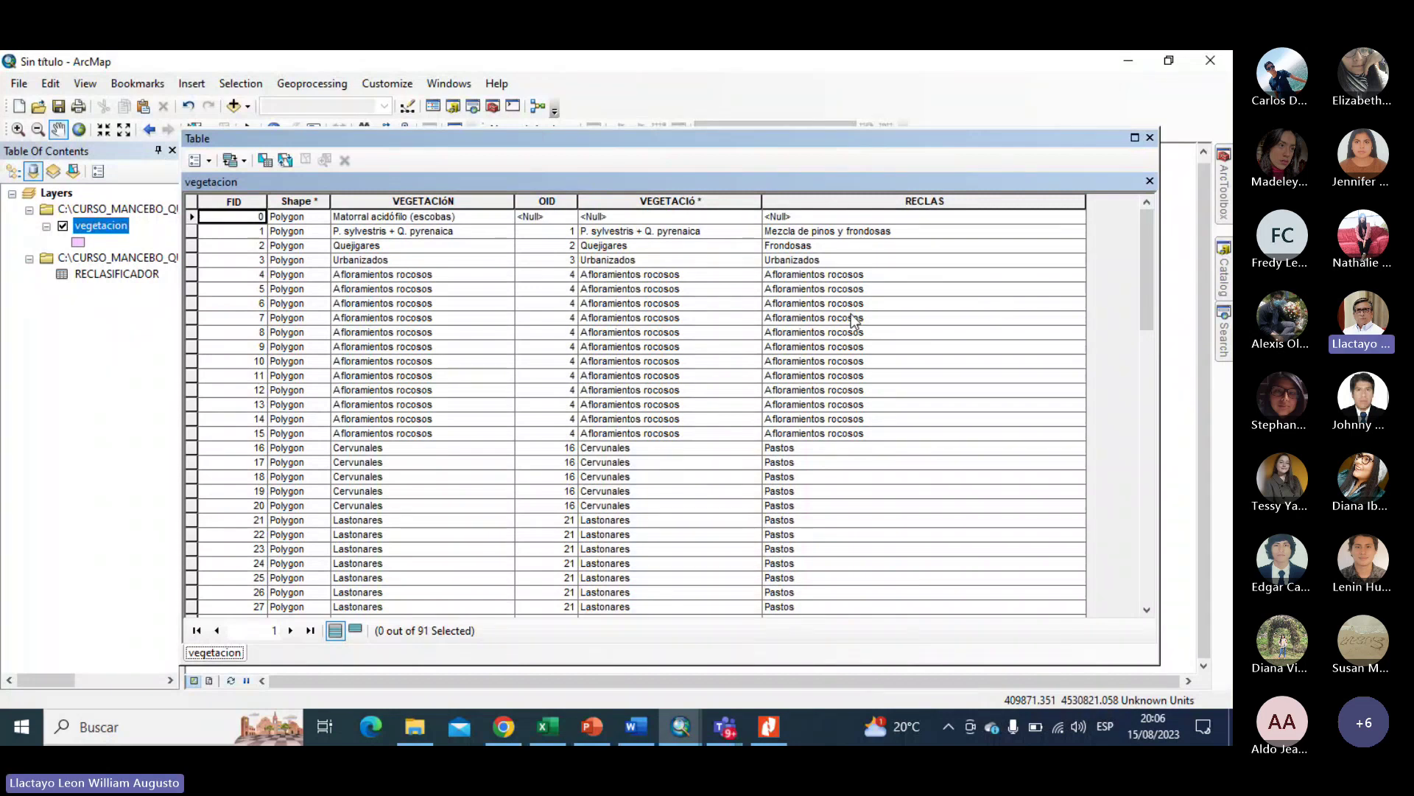
left_click(857, 202)
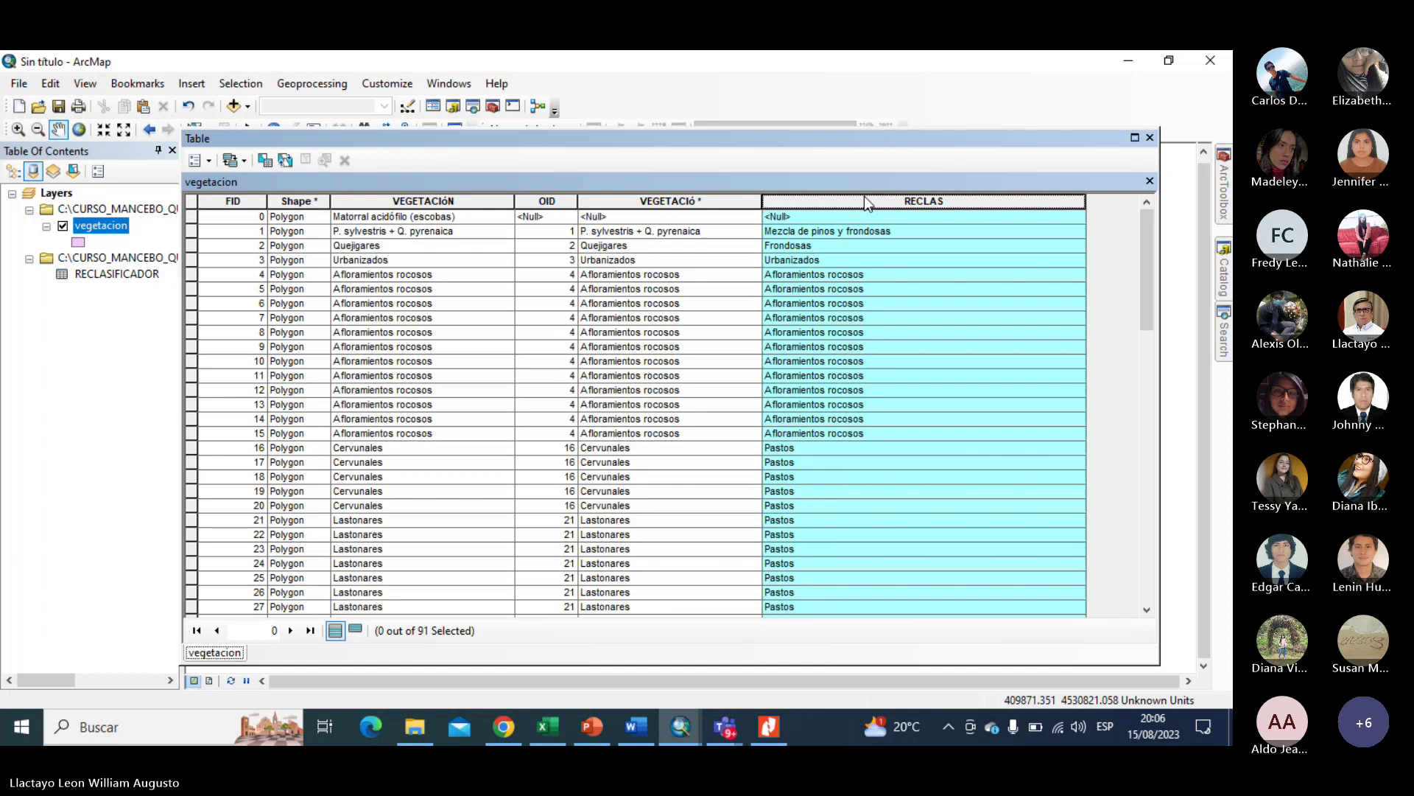
Look at the options for joining and removing joins, and close the vegetacion attribute table.
left_click(208, 161)
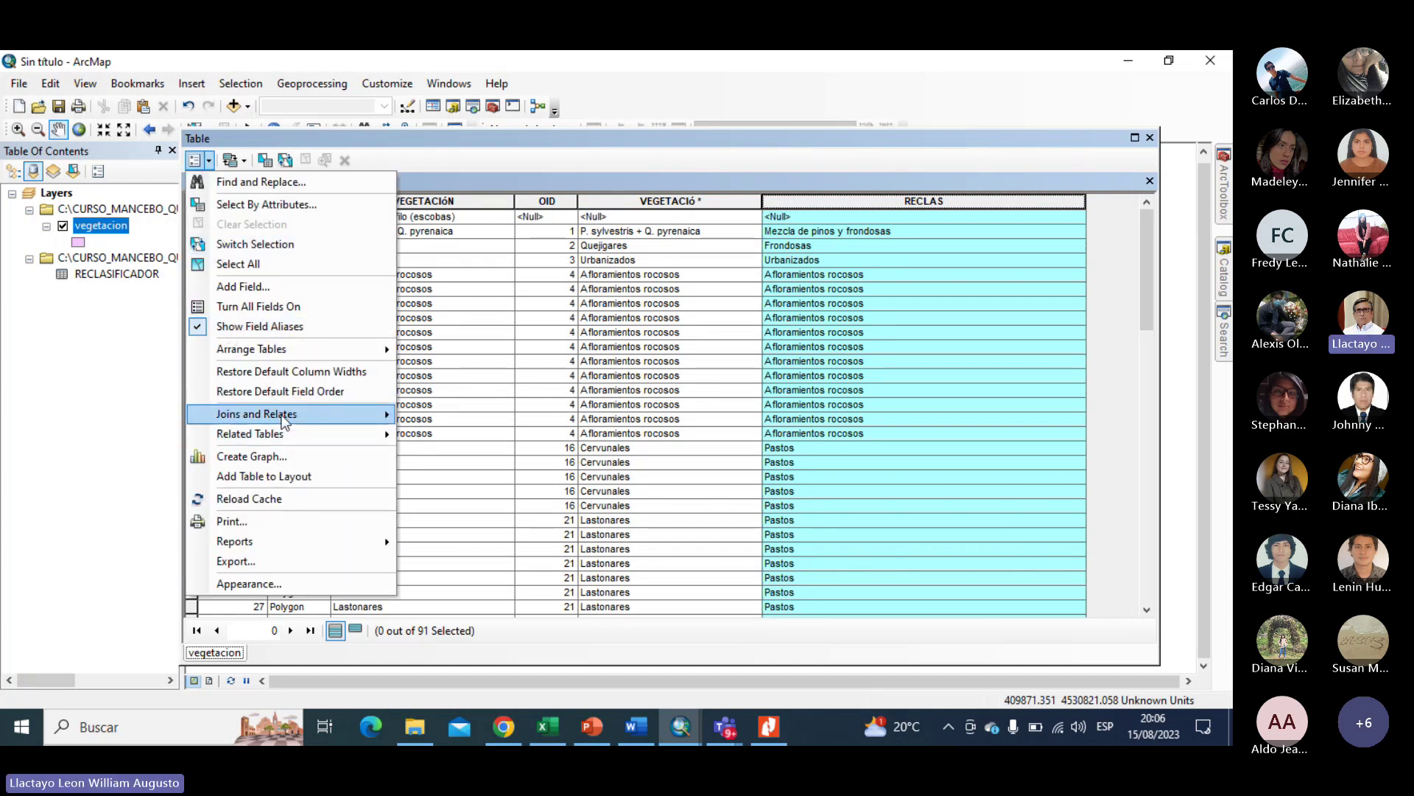
mouse_move(284, 420)
mouse_move(462, 440)
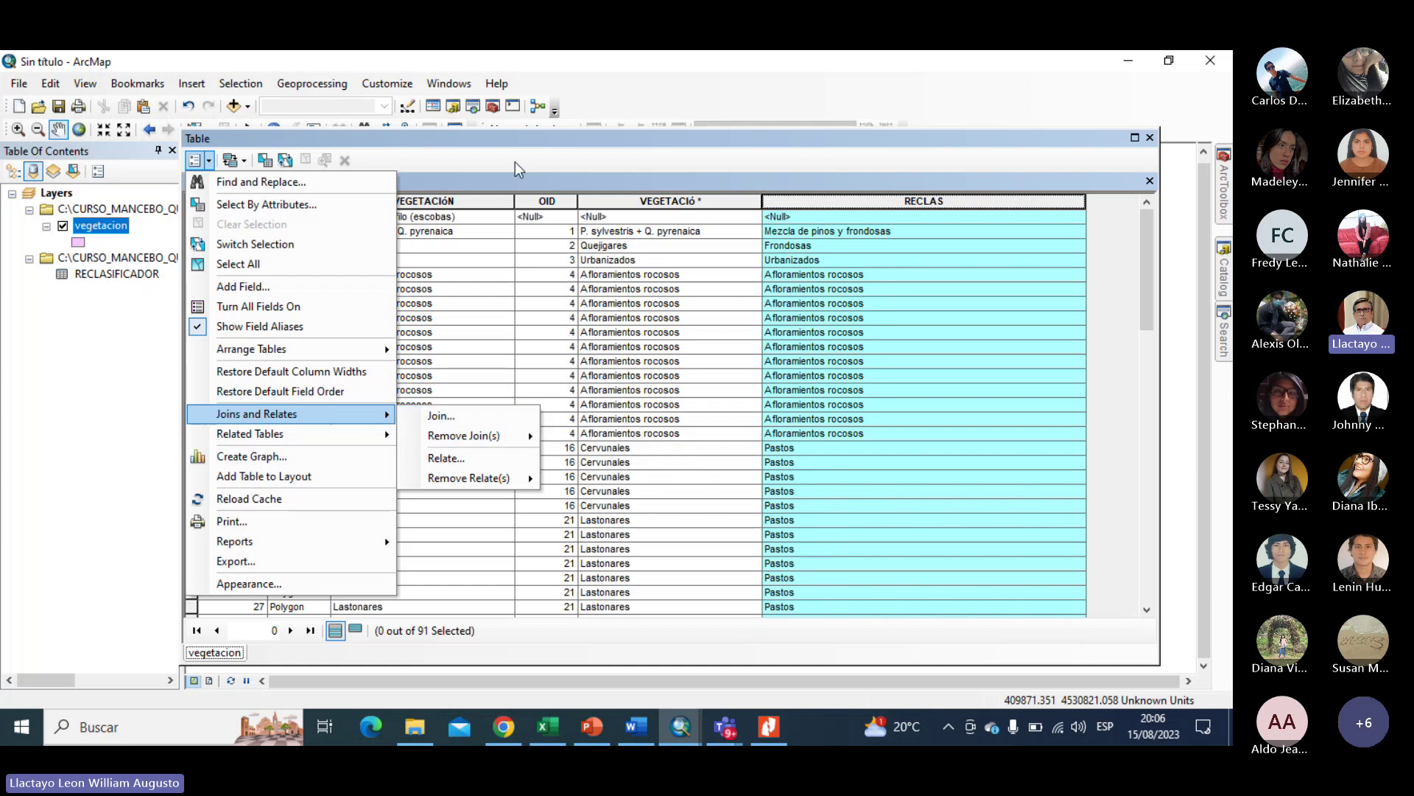
left_click(517, 137)
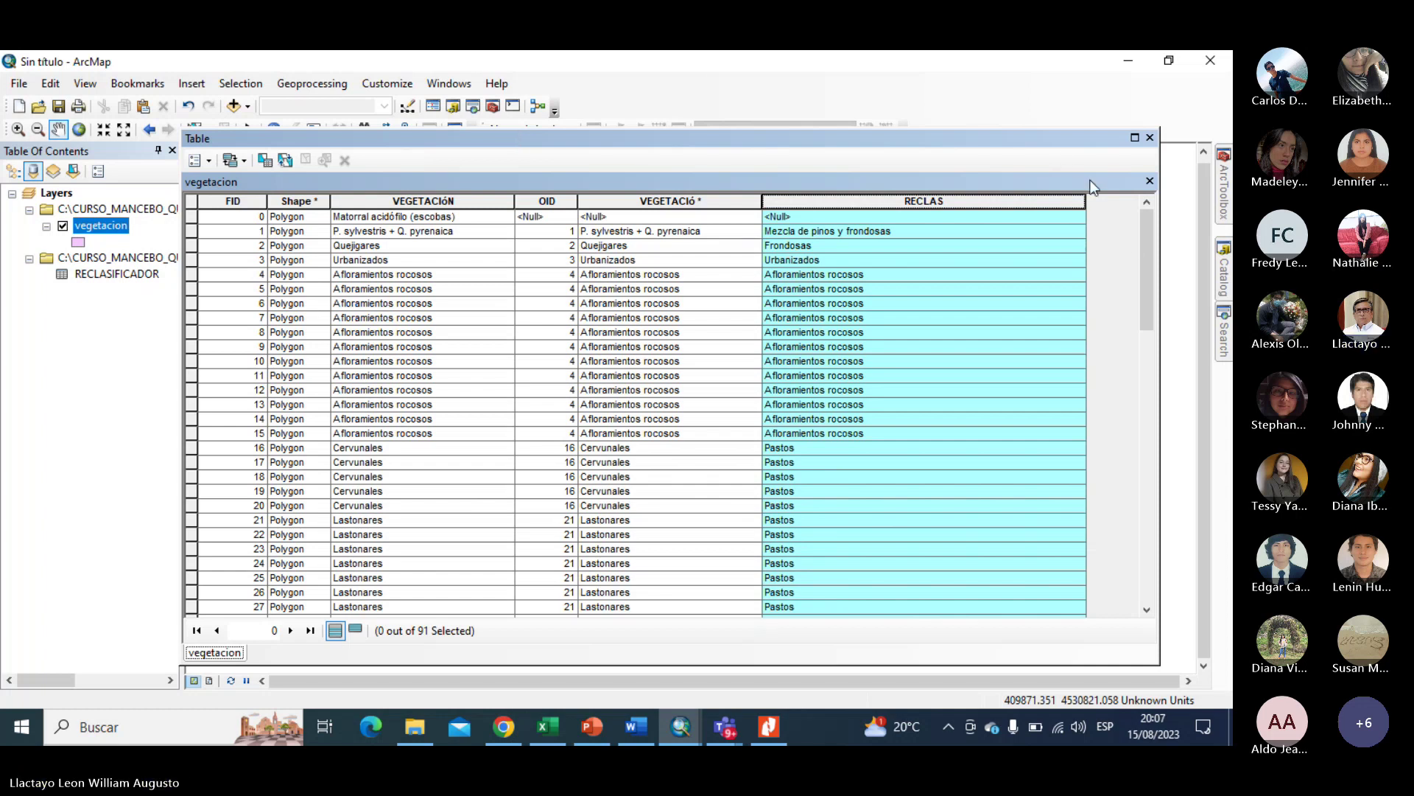
left_click_drag(1150, 228, 1143, 152)
left_click(1150, 138)
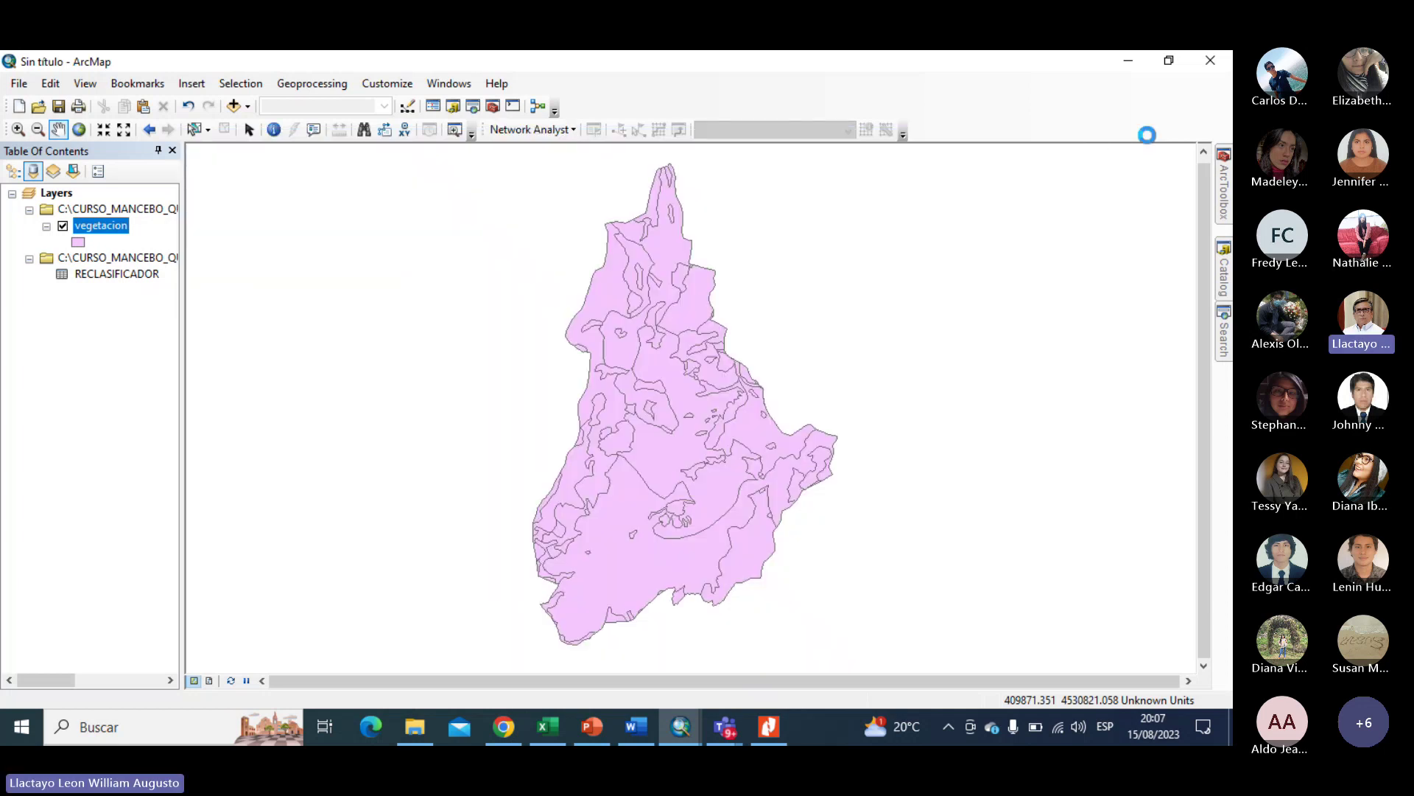
Open the data export settings for the joined vegetacion layer.
right_click(104, 231)
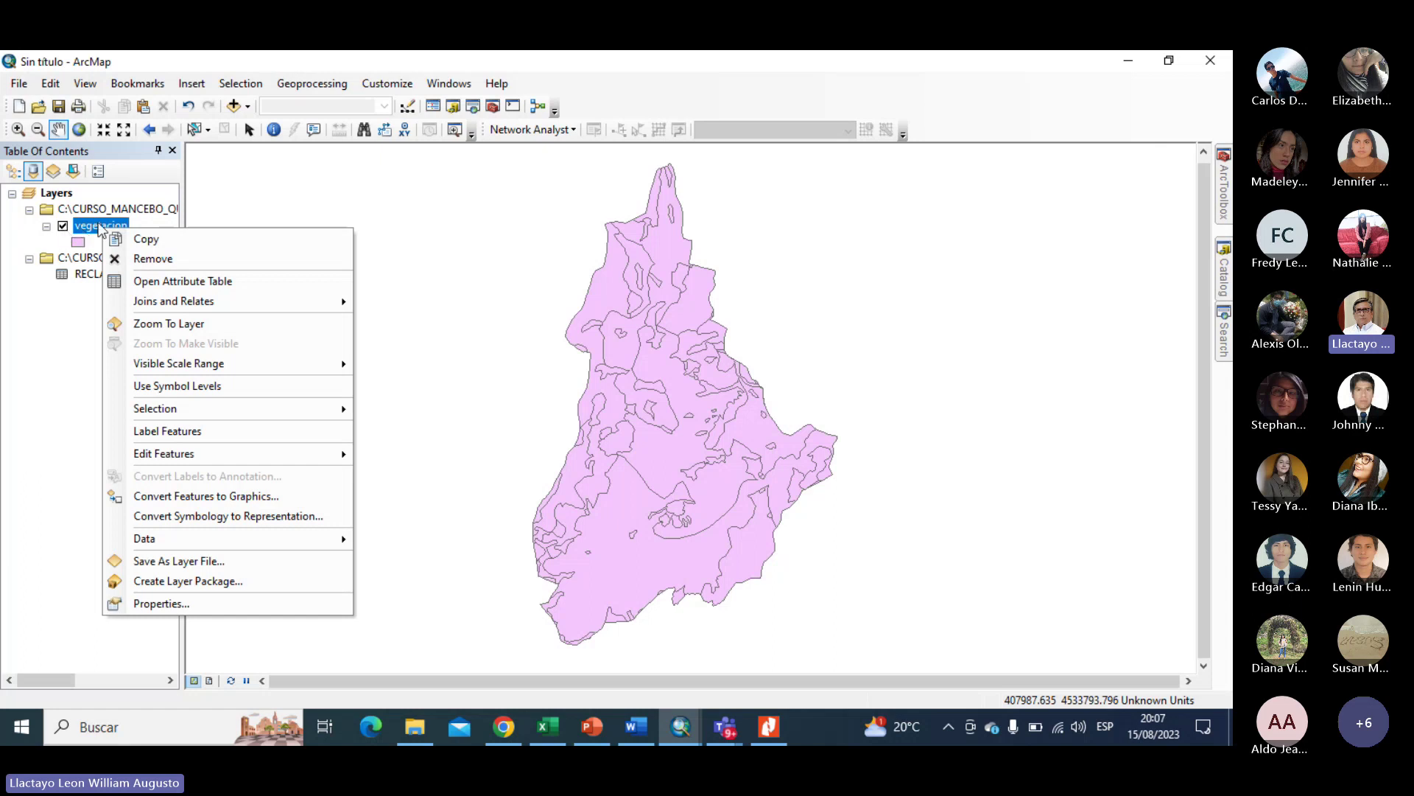
right_click(90, 225)
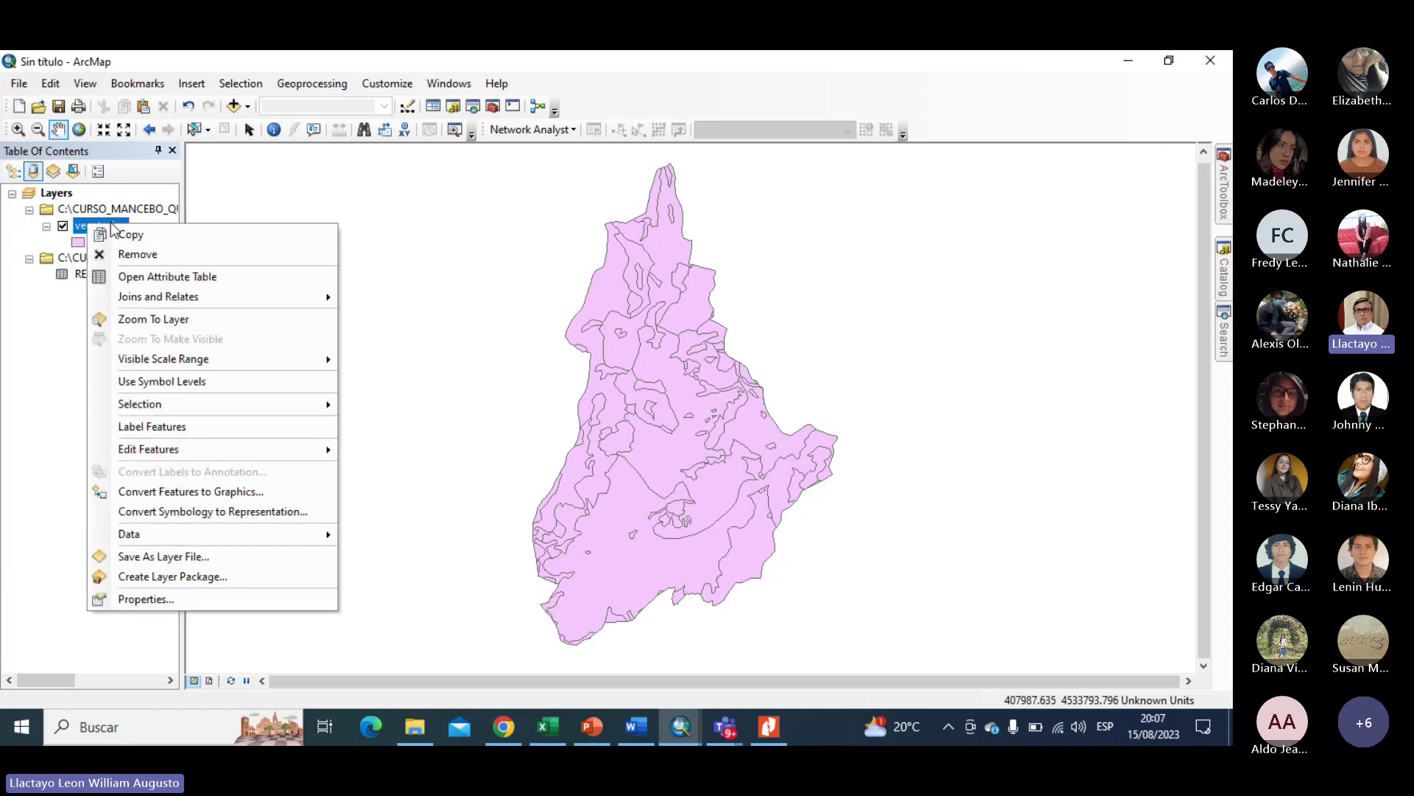
left_click(38, 344)
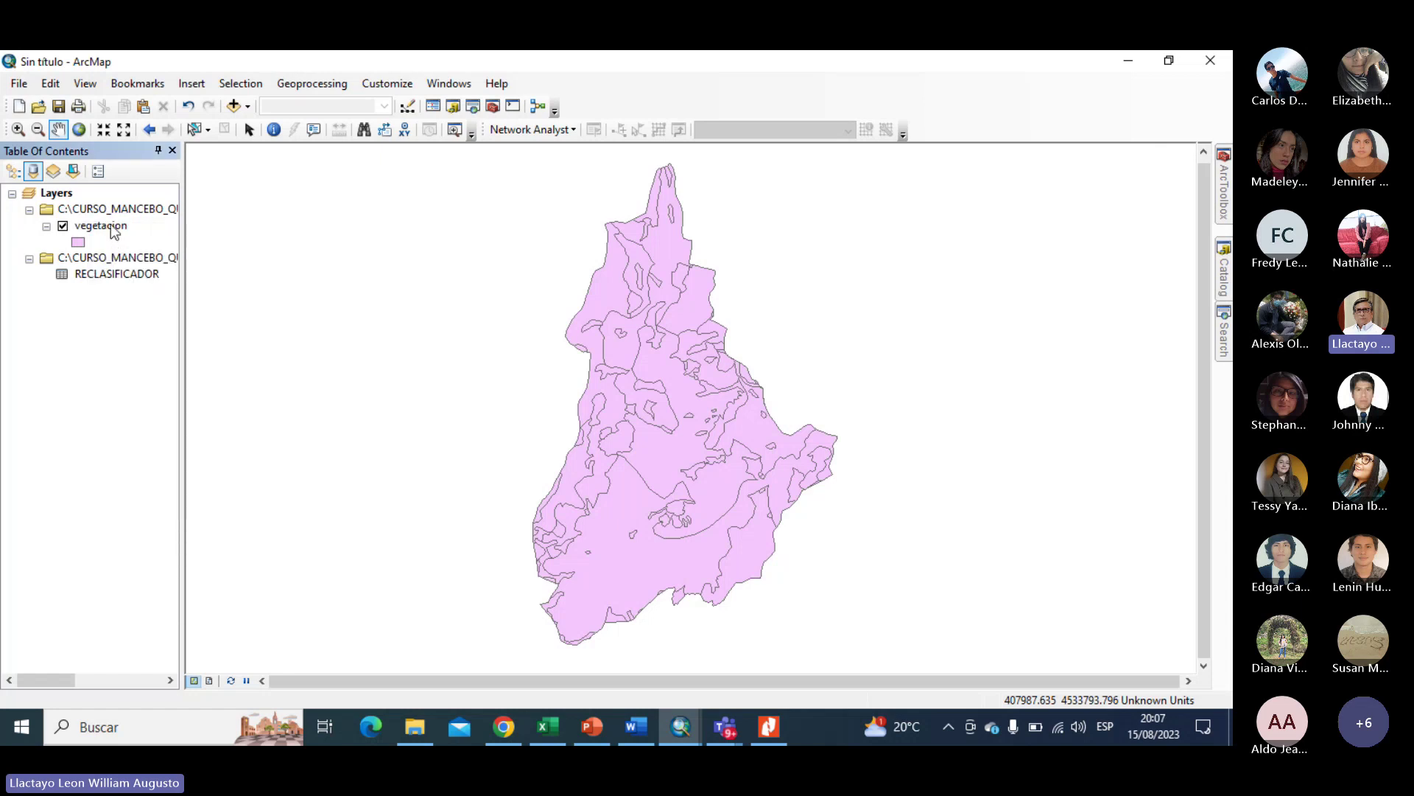
right_click(112, 228)
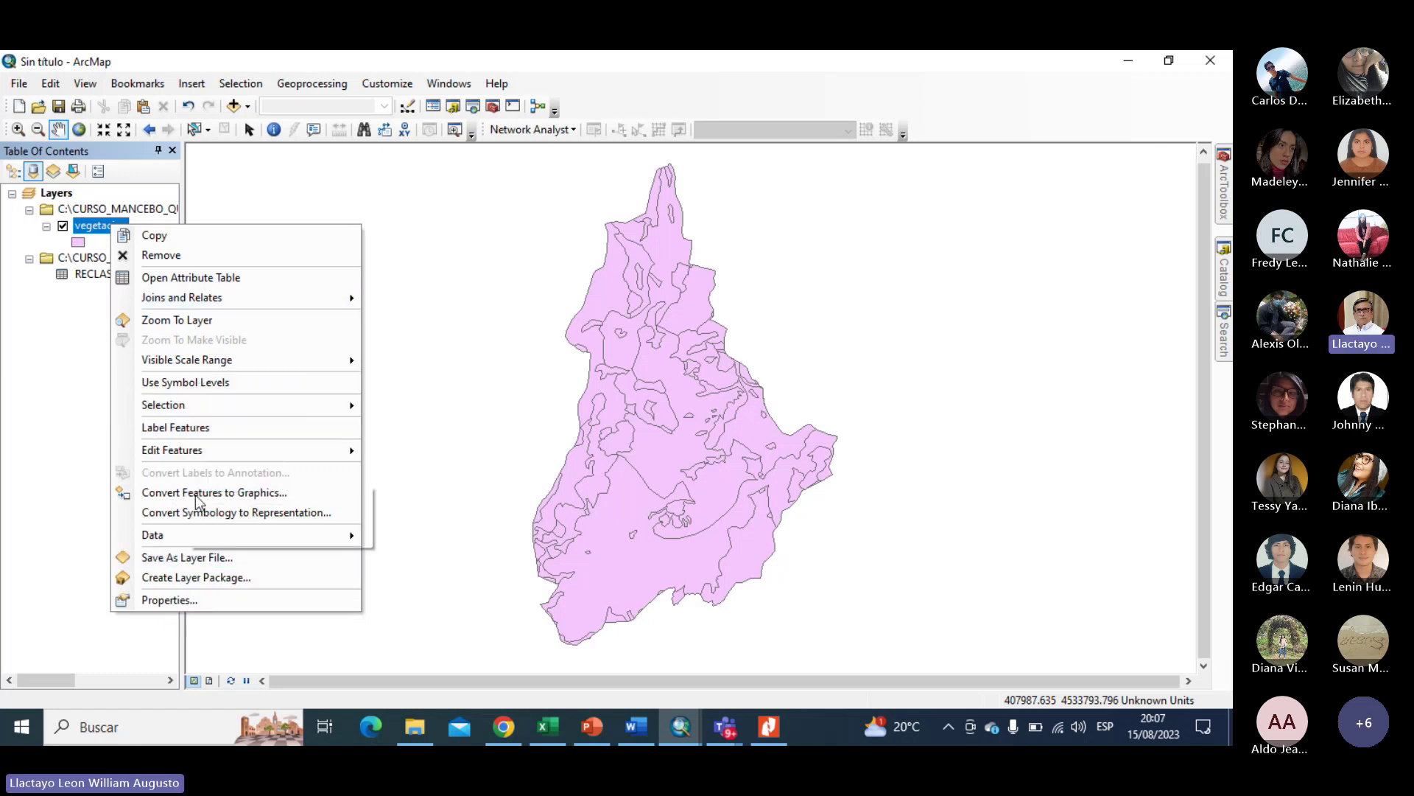
mouse_move(231, 537)
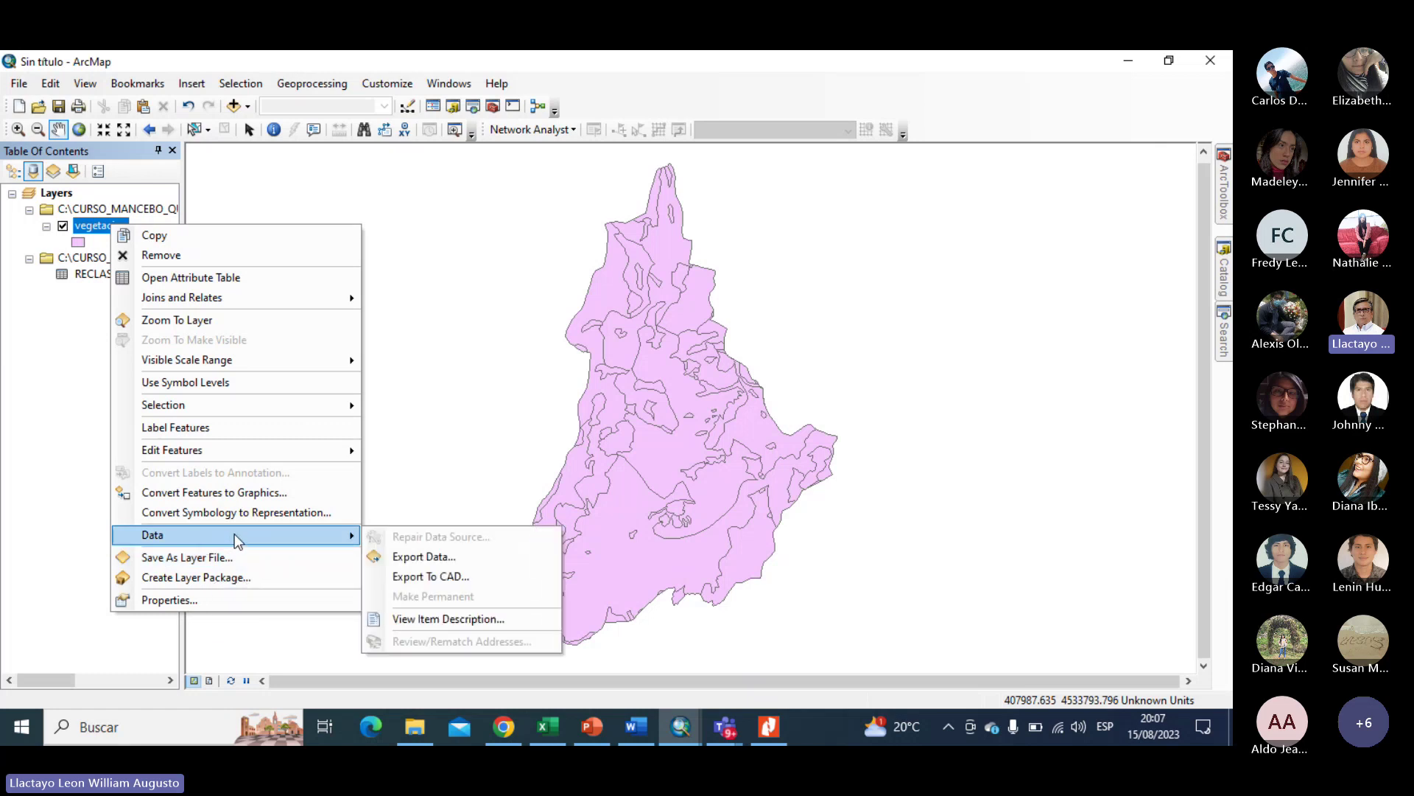
left_click(453, 557)
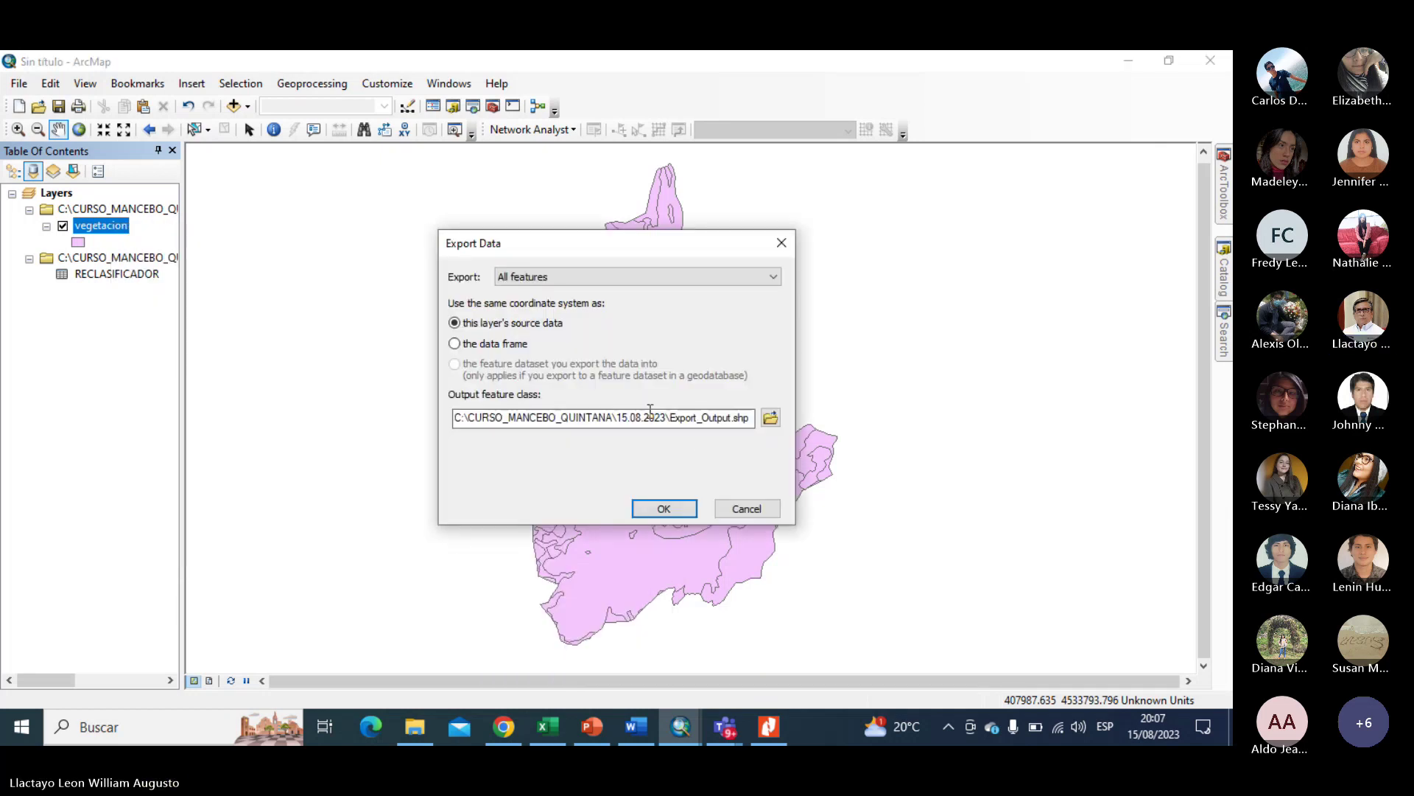
Export all features as the shapefile vegetacion_ok.shp in the 15.08.2023 folder and add it to the map as a layer.
left_click(773, 422)
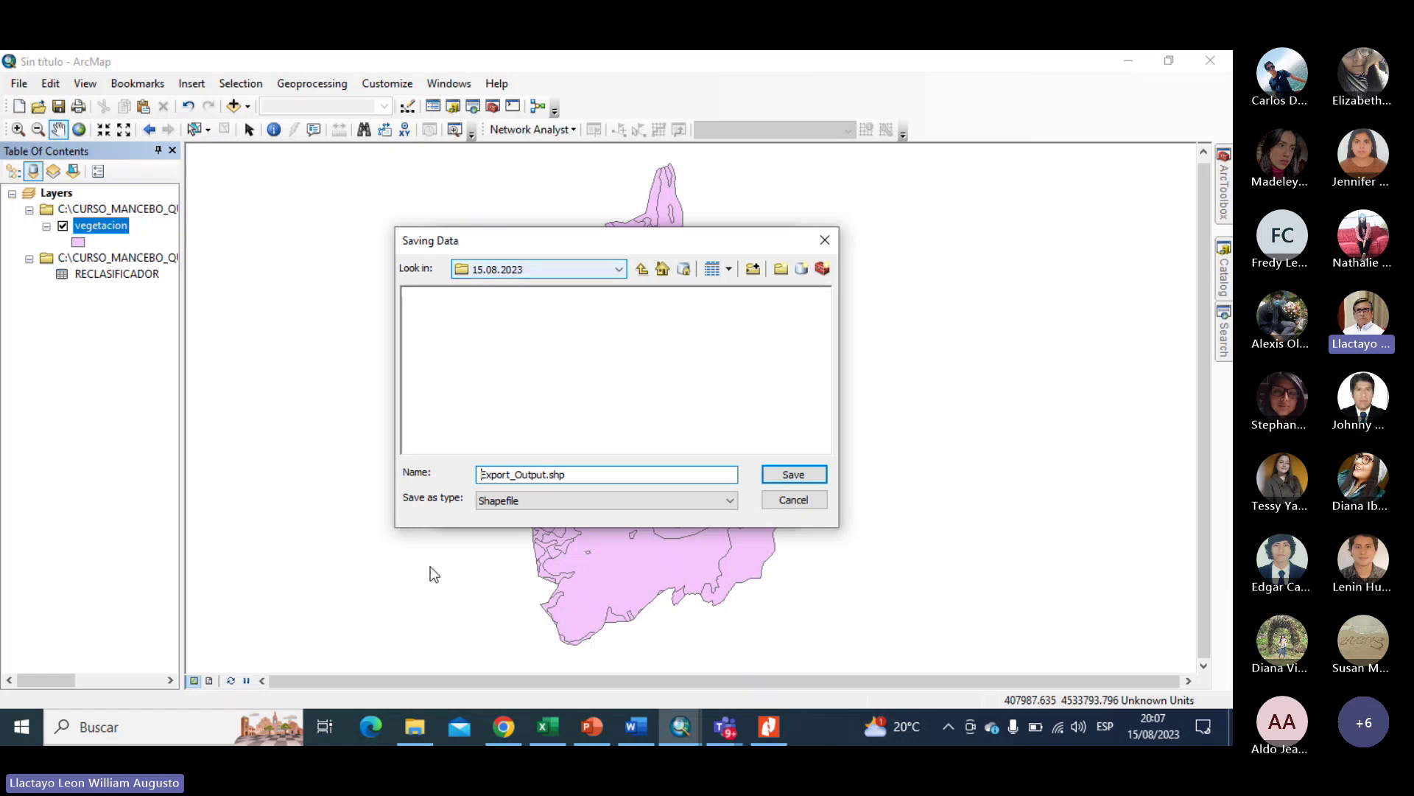
left_click(584, 474)
left_click_drag(584, 474, 389, 477)
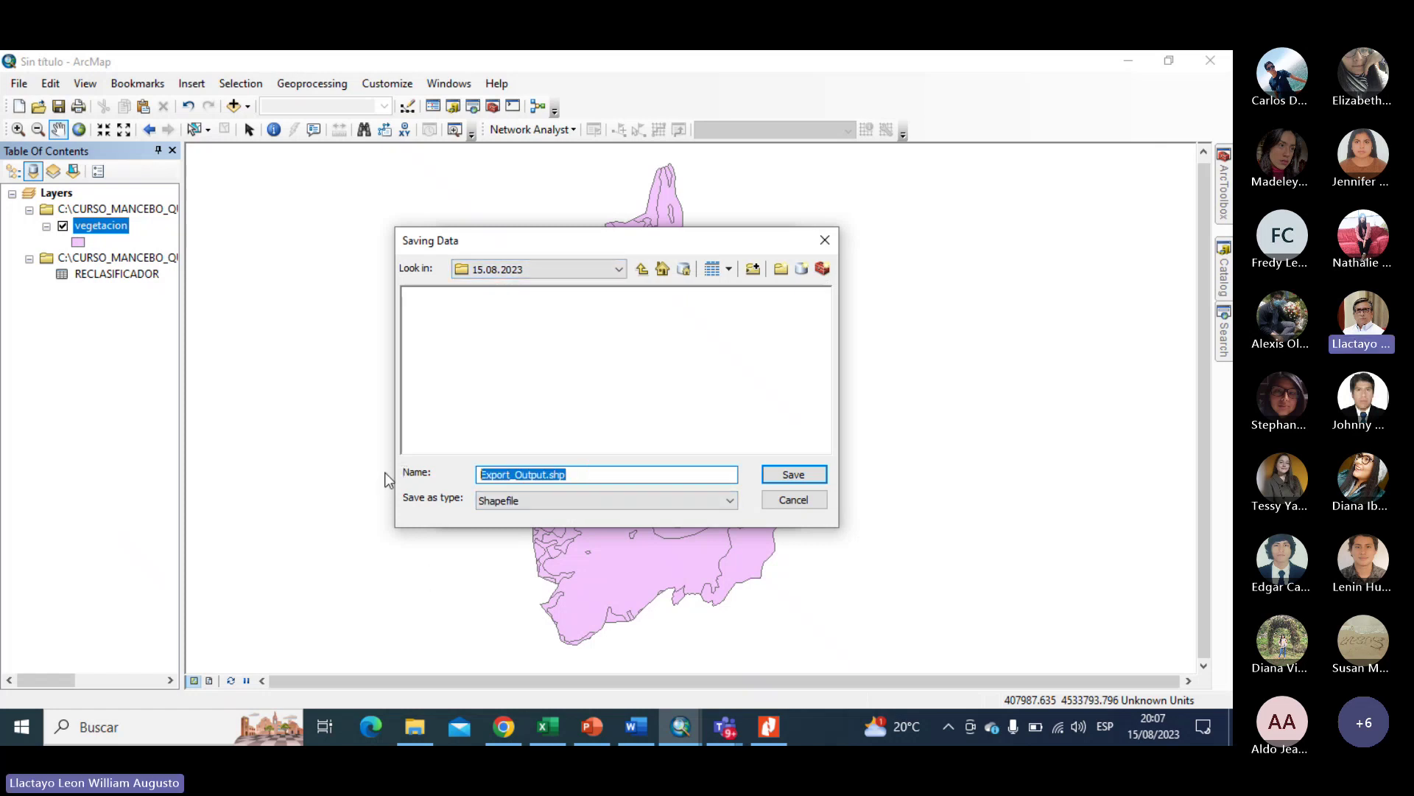
type("vegetac")
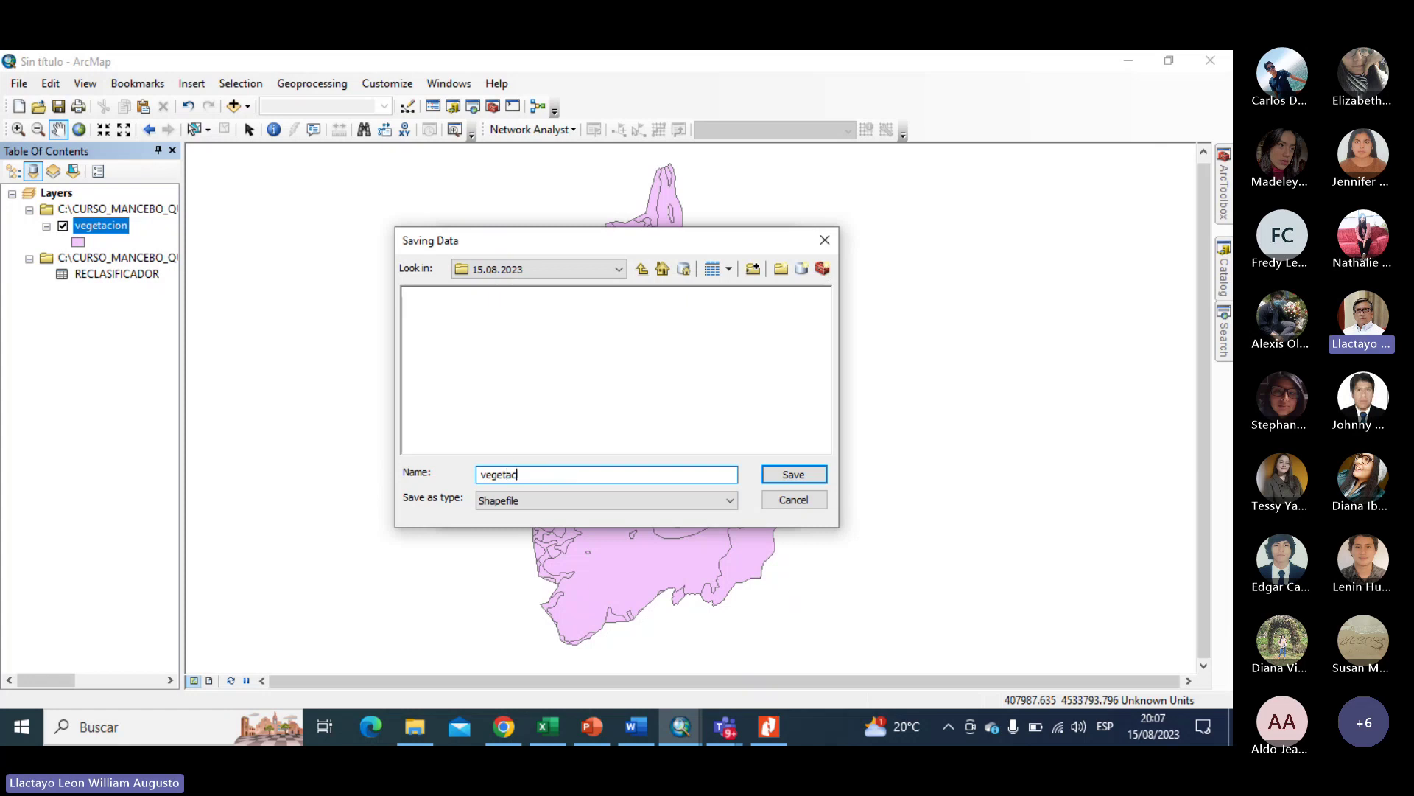
type("ion_ok")
left_click(791, 475)
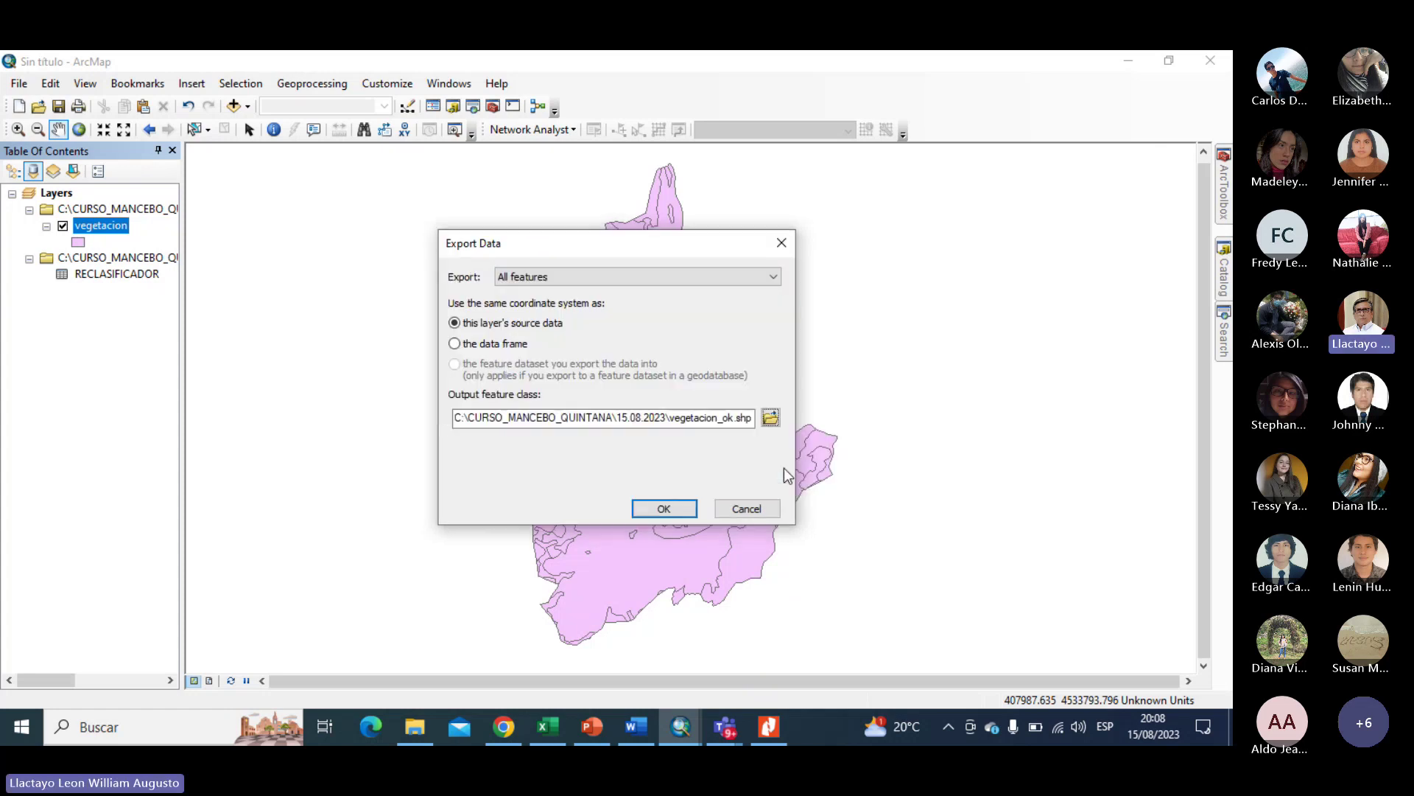
left_click(672, 503)
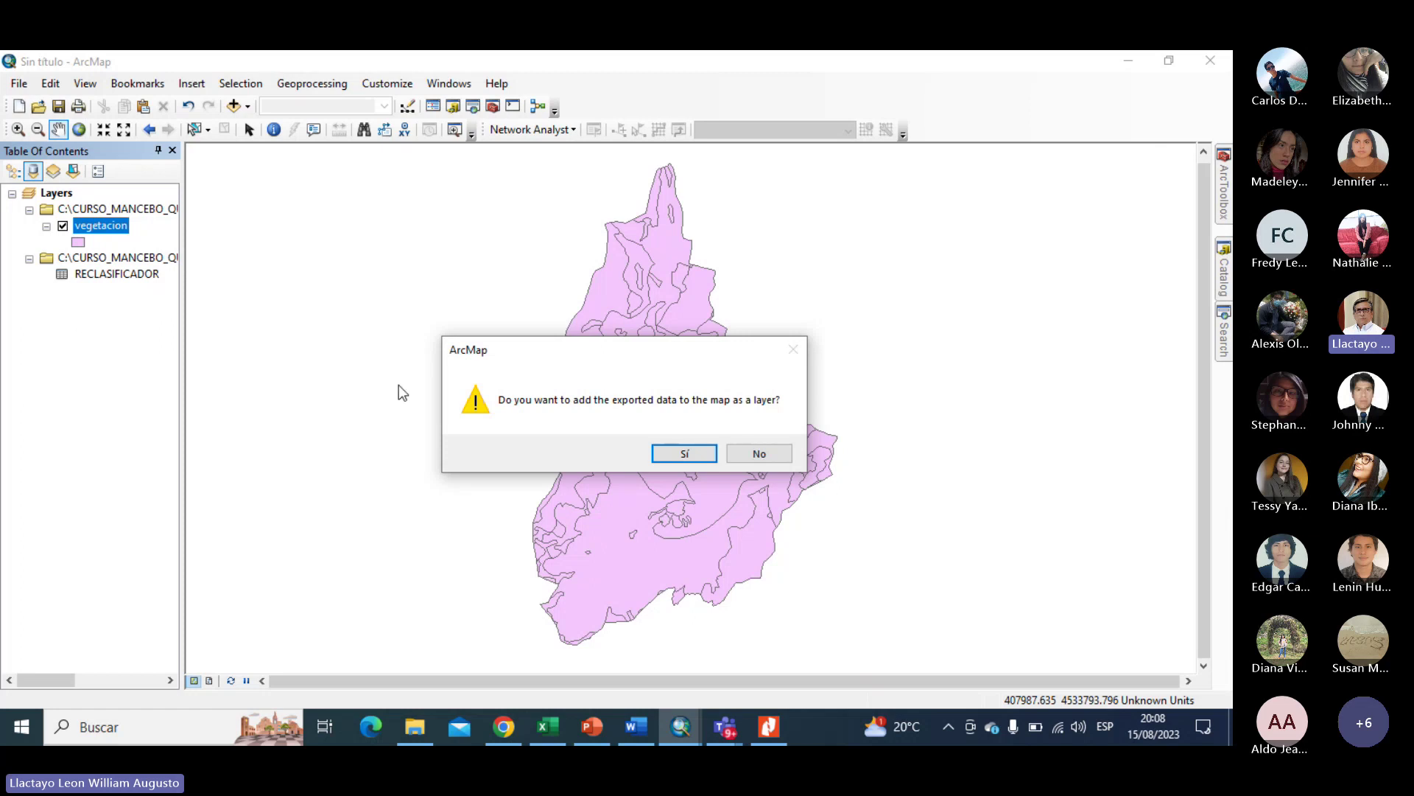
left_click(683, 453)
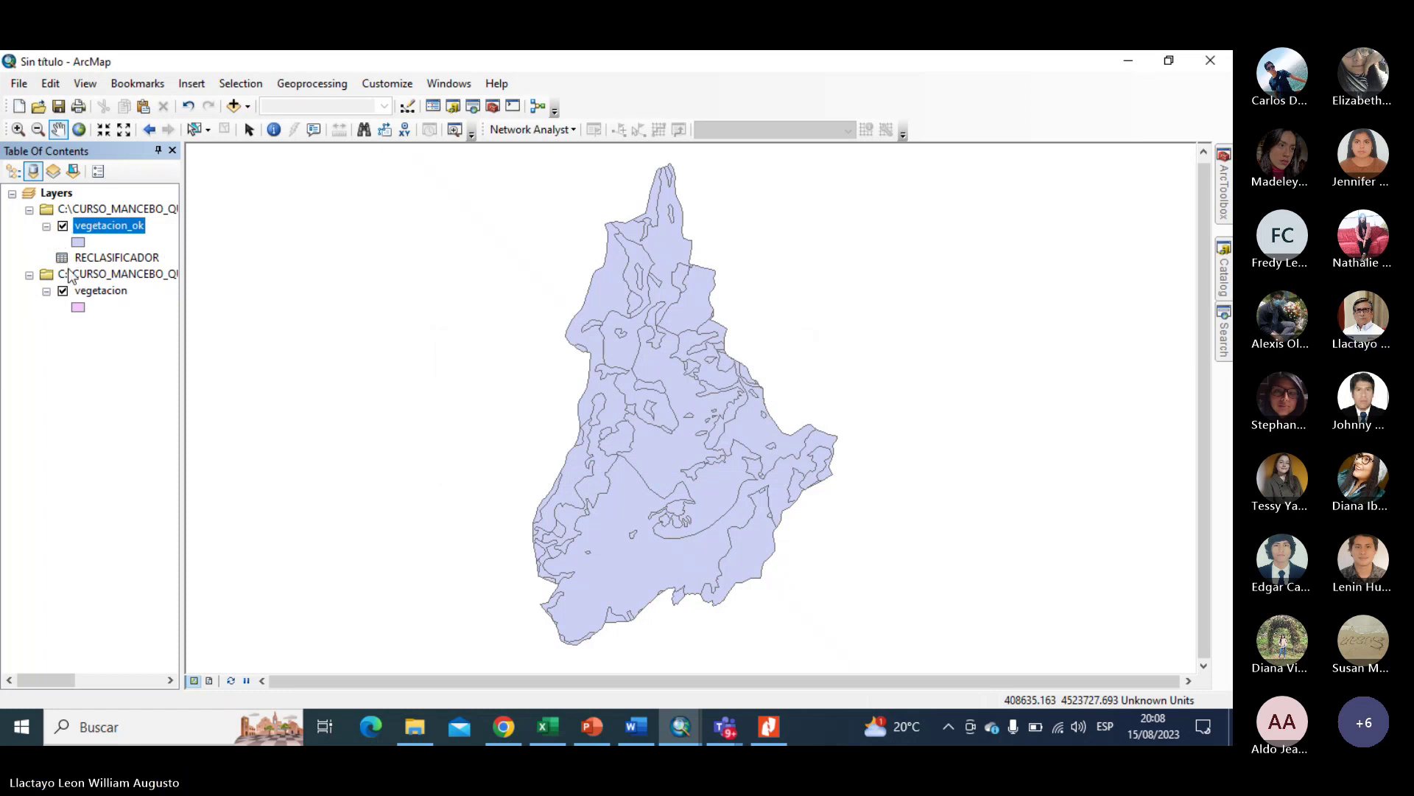
Turn off the display of the original vegetacion layer.
left_click(64, 291)
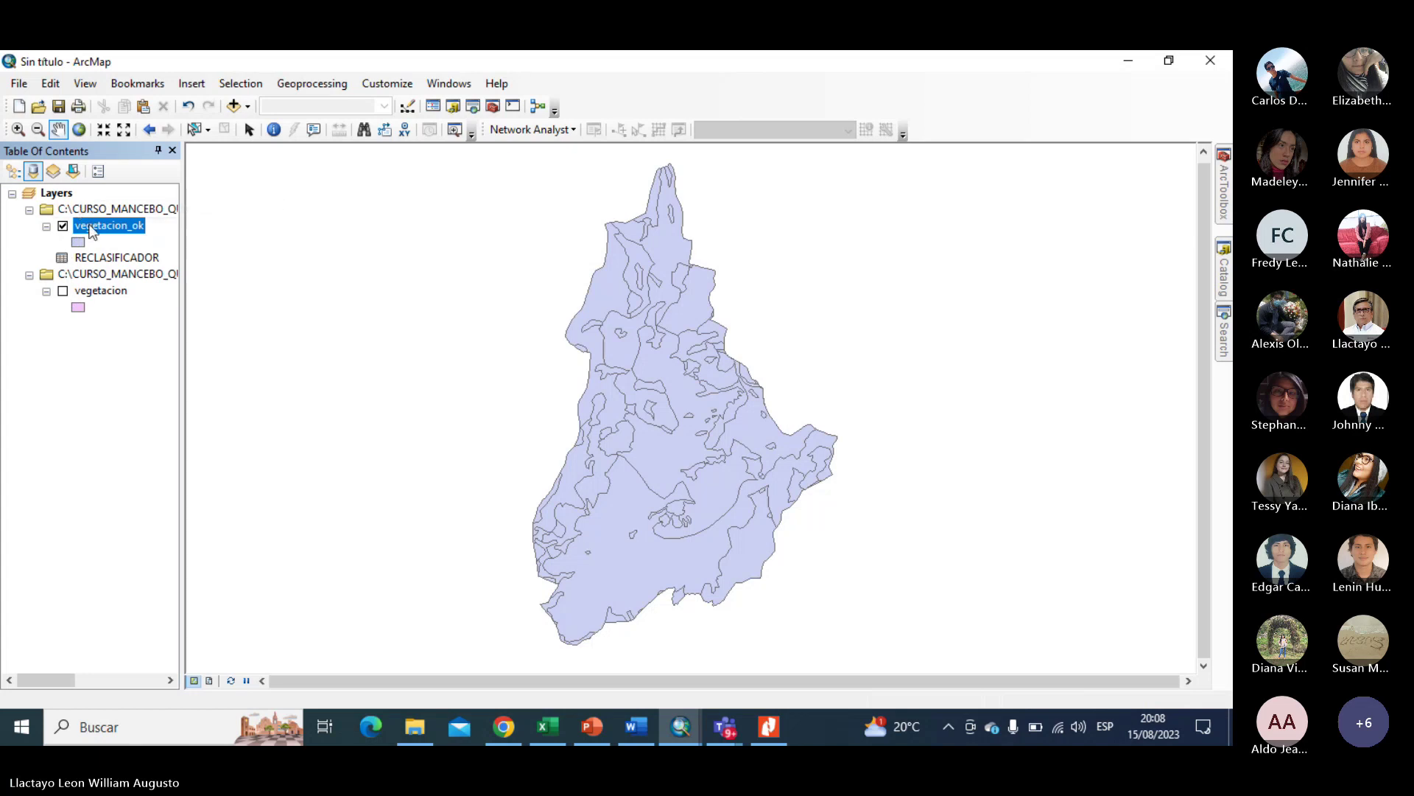
Check the output file types available when exporting the vegetacion layer's data, and cancel the export.
right_click(103, 291)
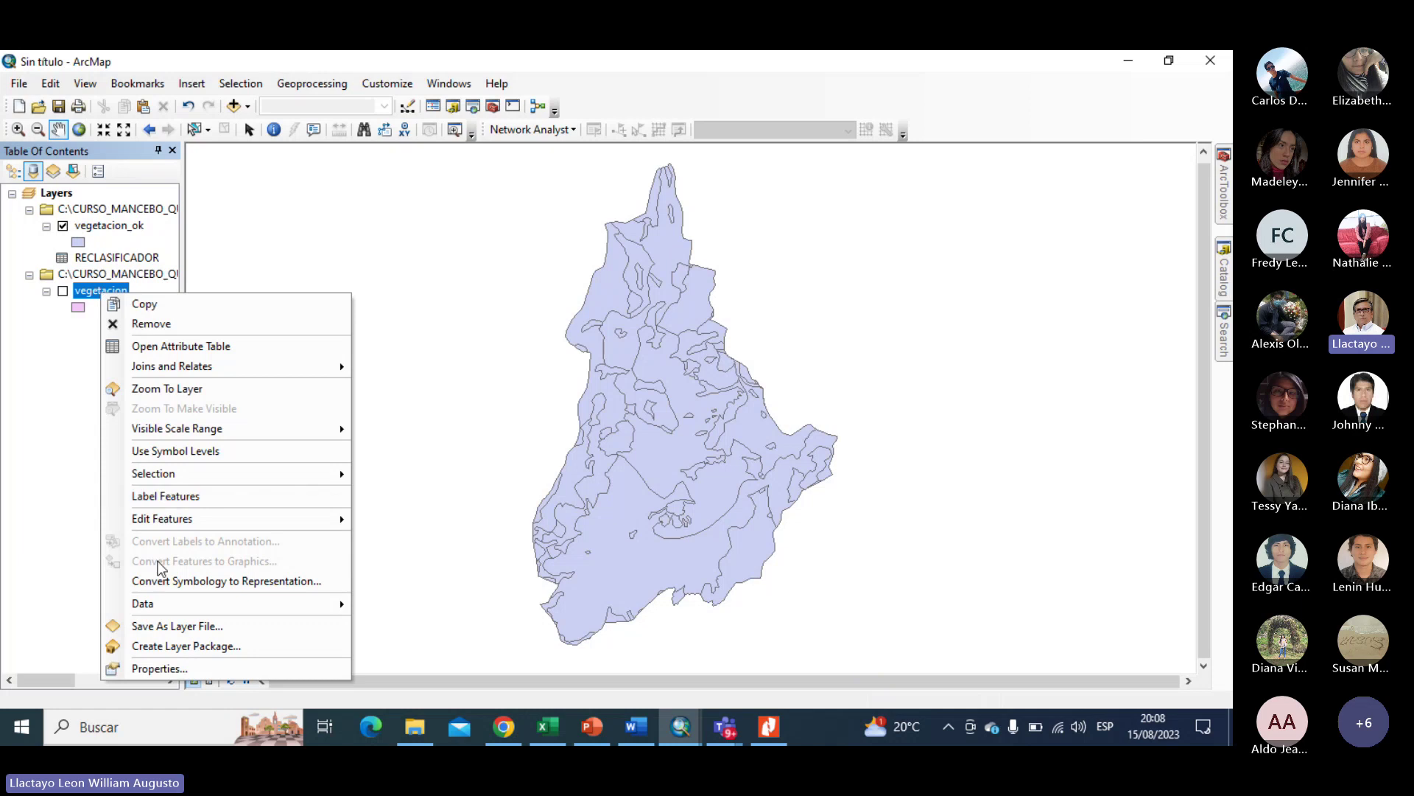
mouse_move(302, 606)
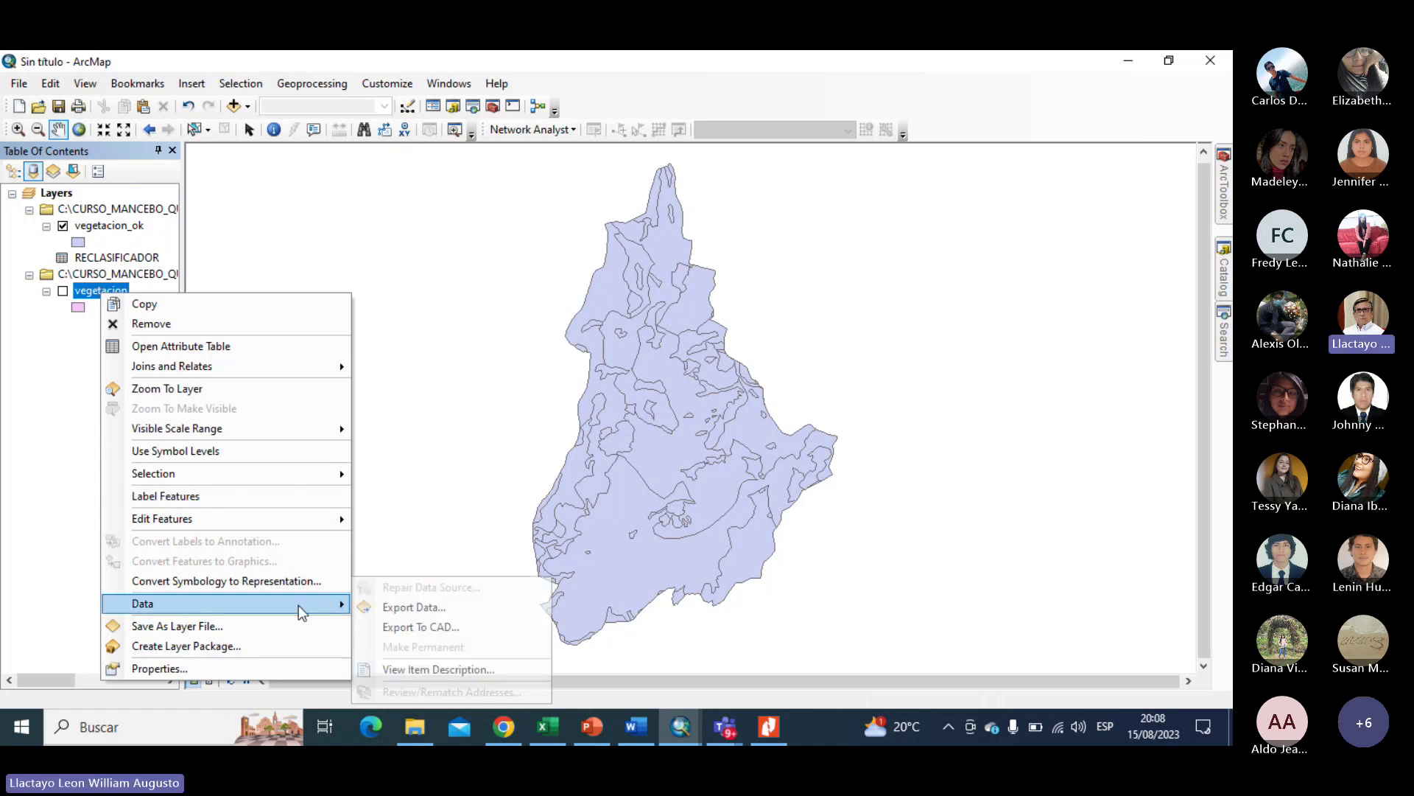
left_click(413, 607)
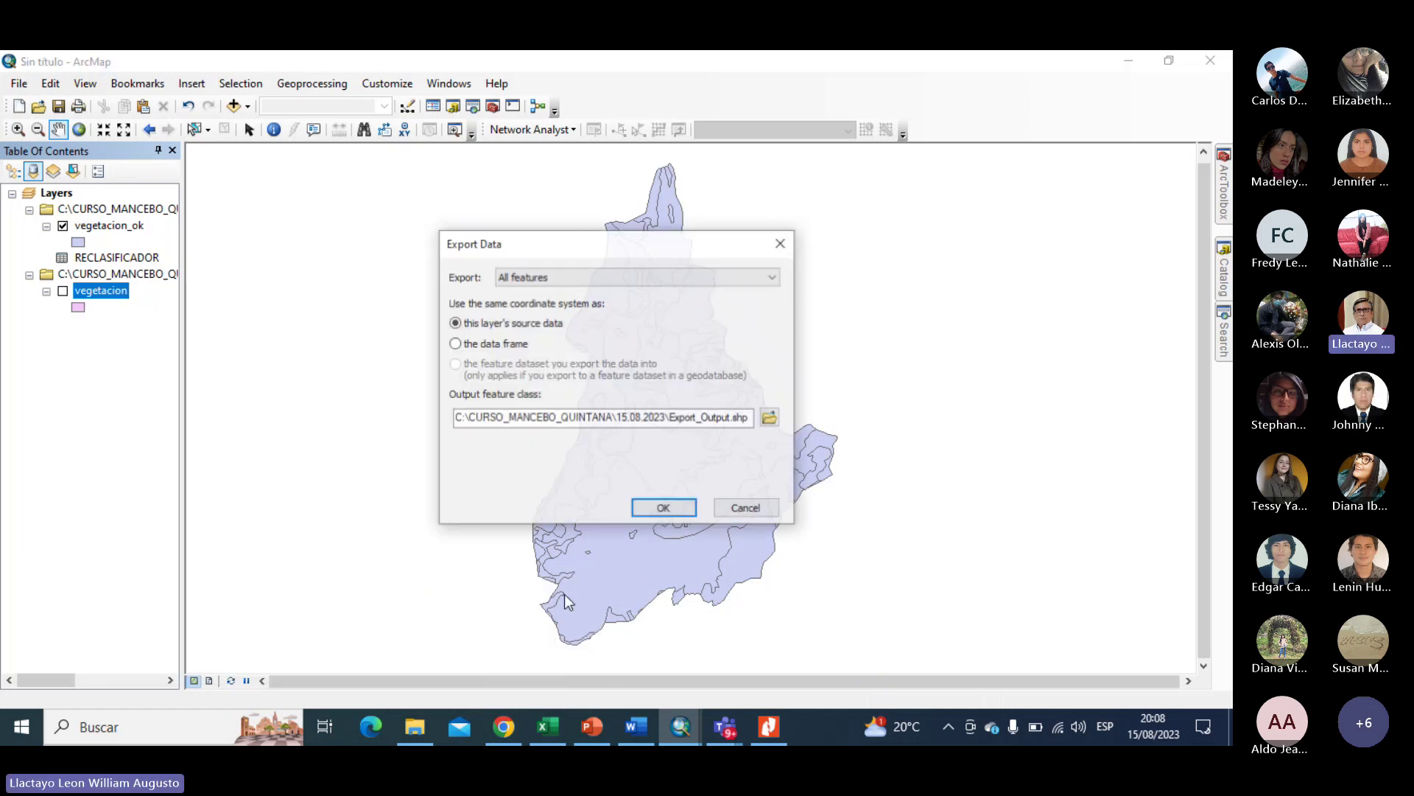
left_click(769, 417)
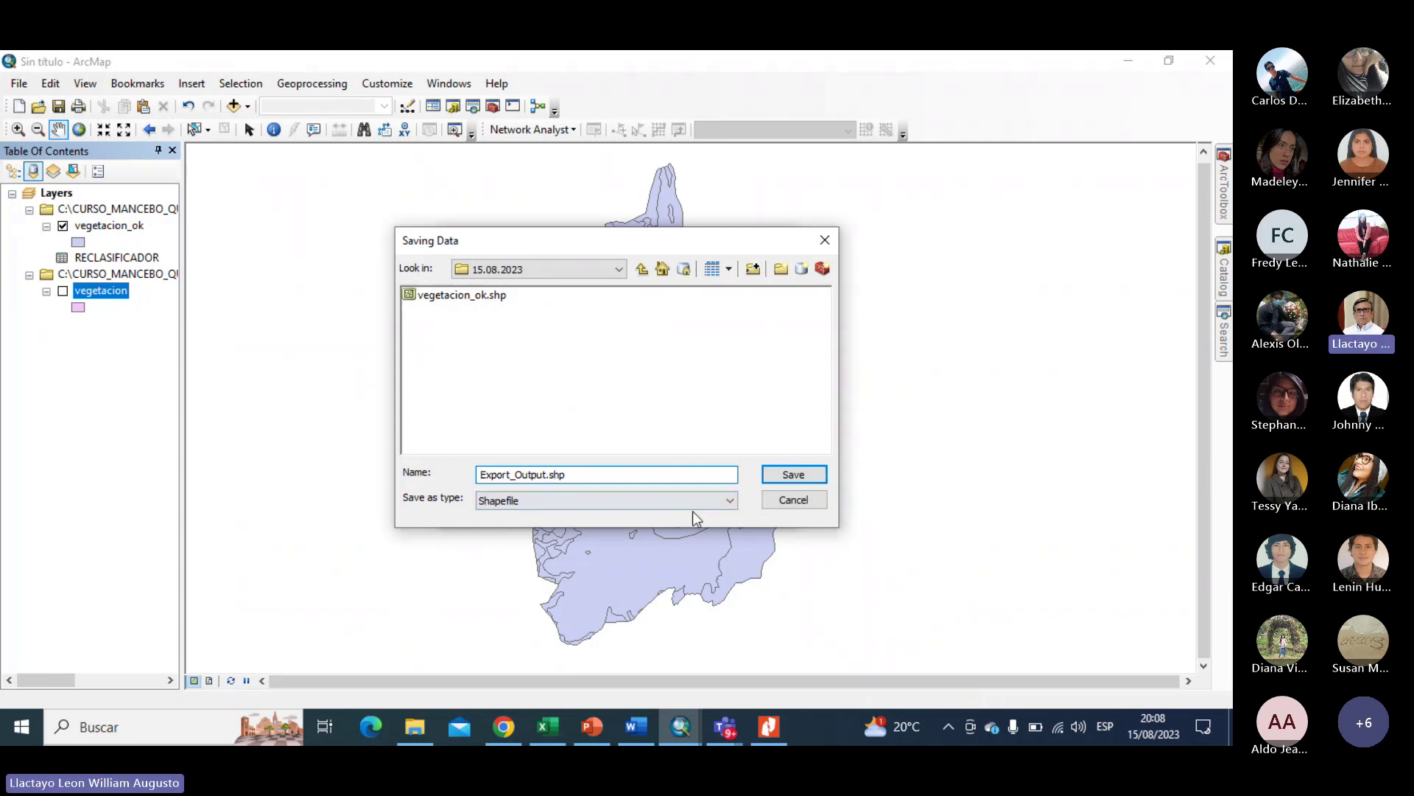
left_click(729, 501)
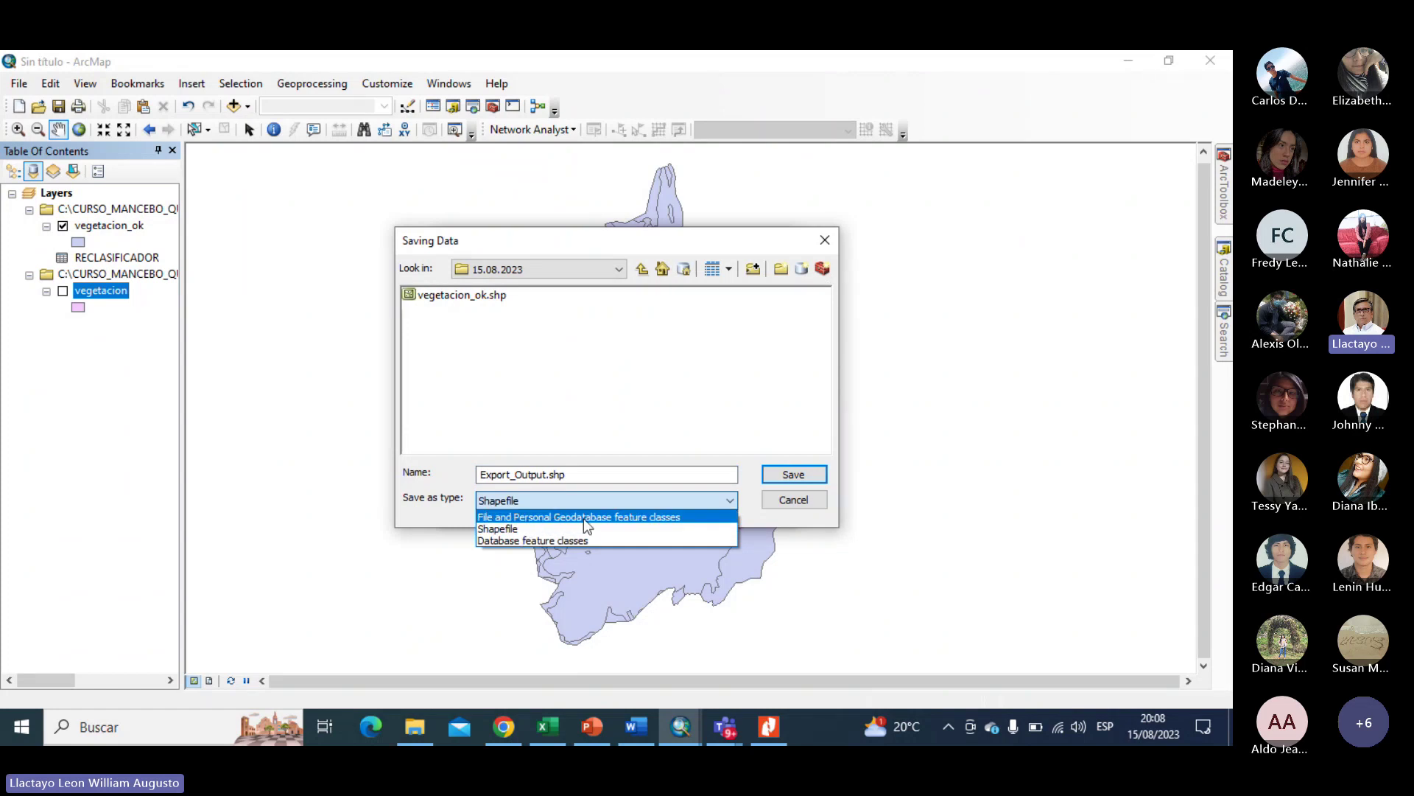
left_click(510, 528)
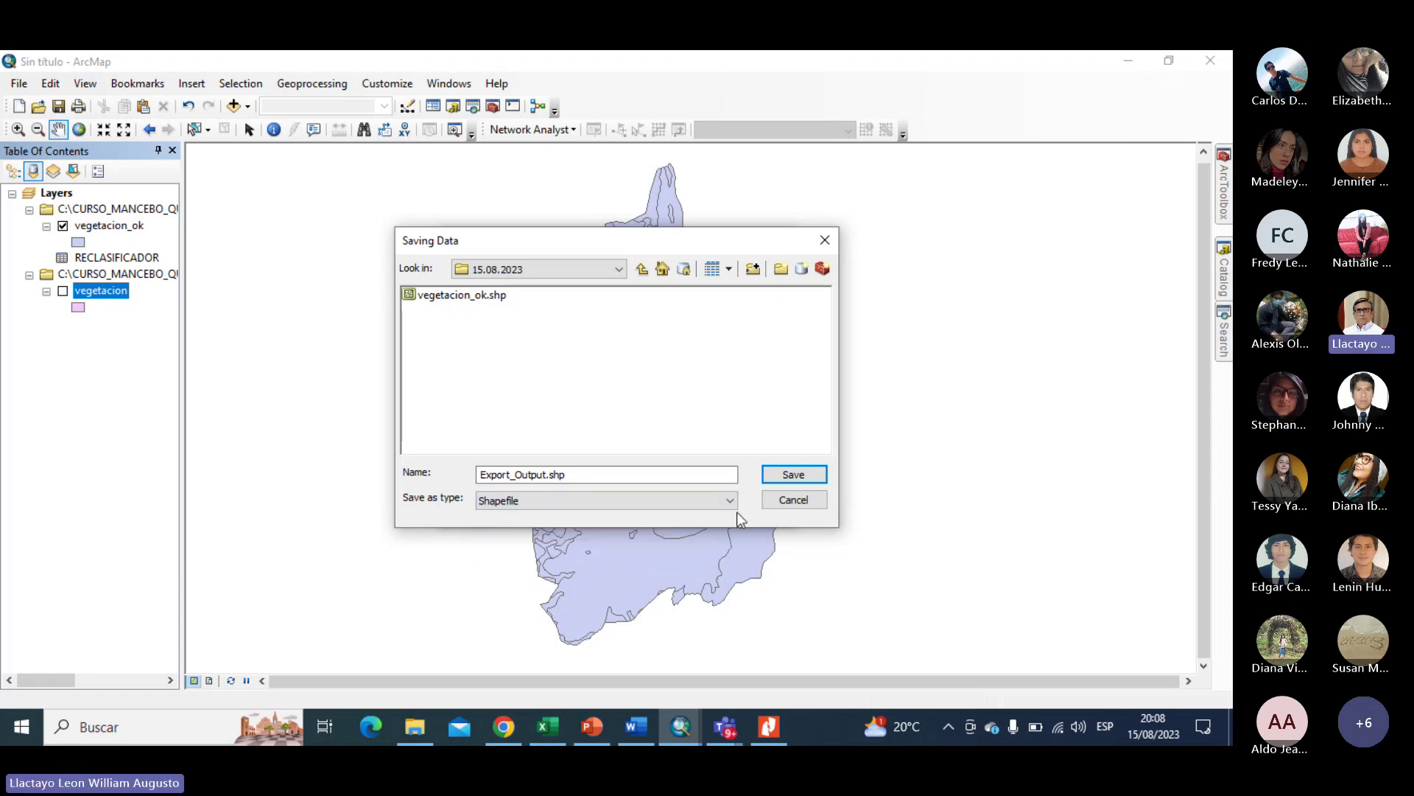
left_click(796, 501)
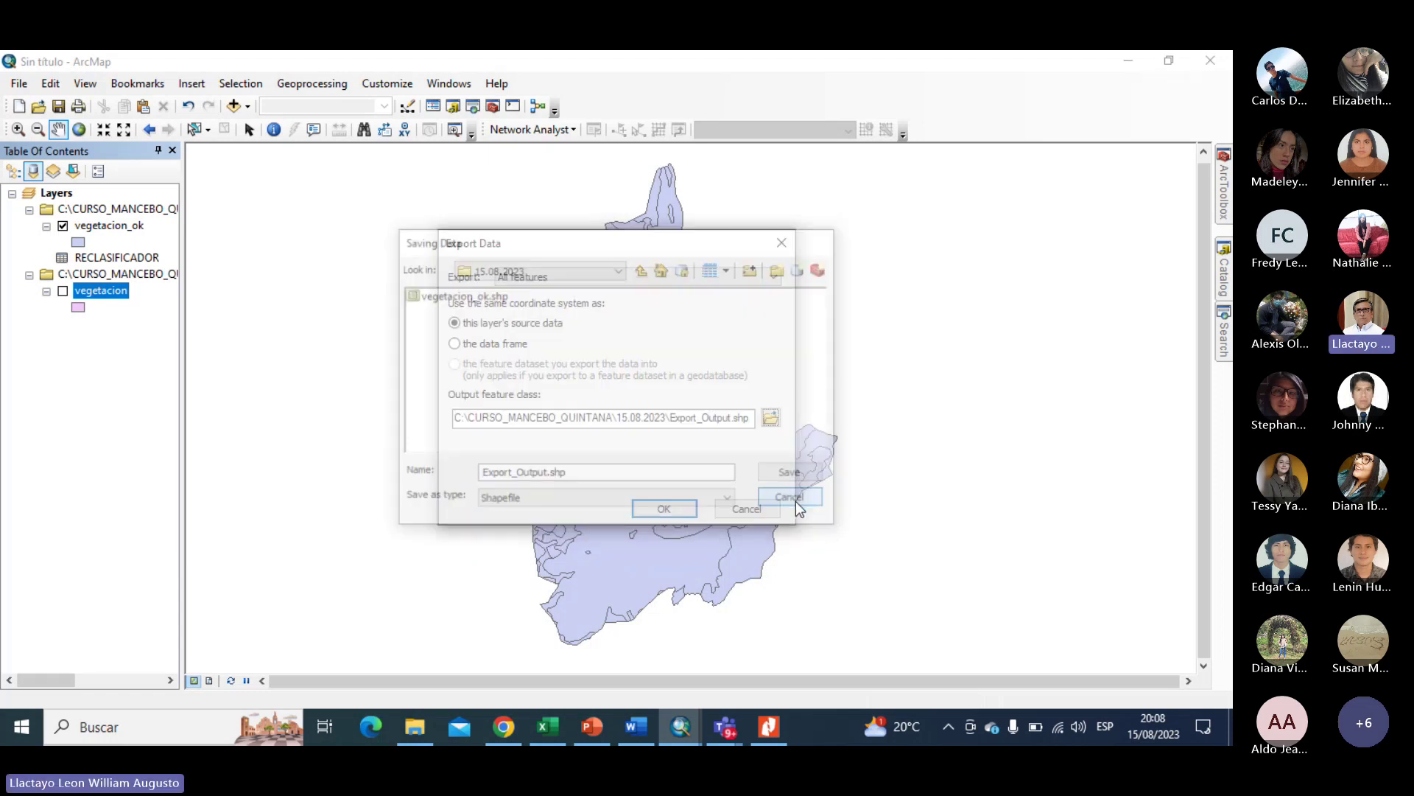
left_click(746, 507)
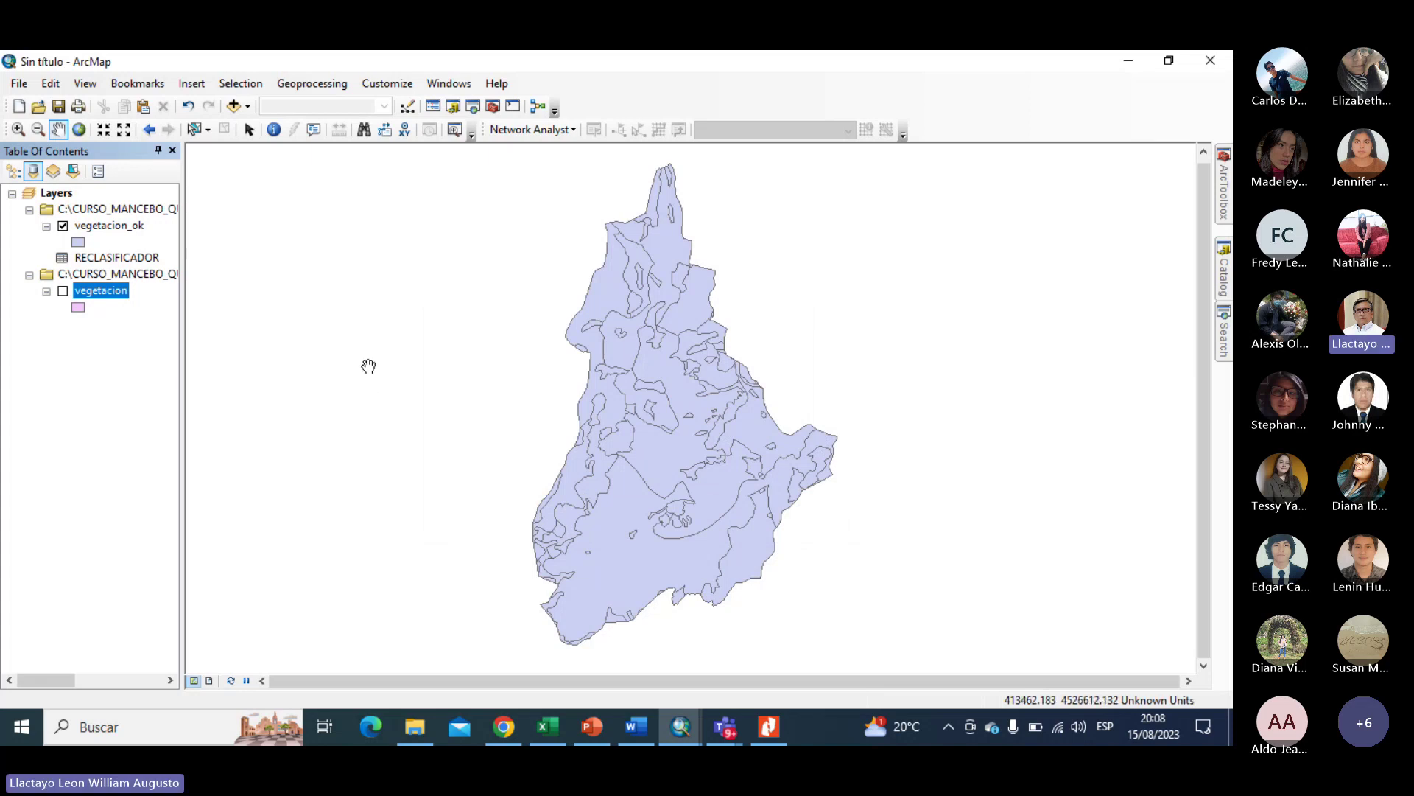
left_click(725, 727)
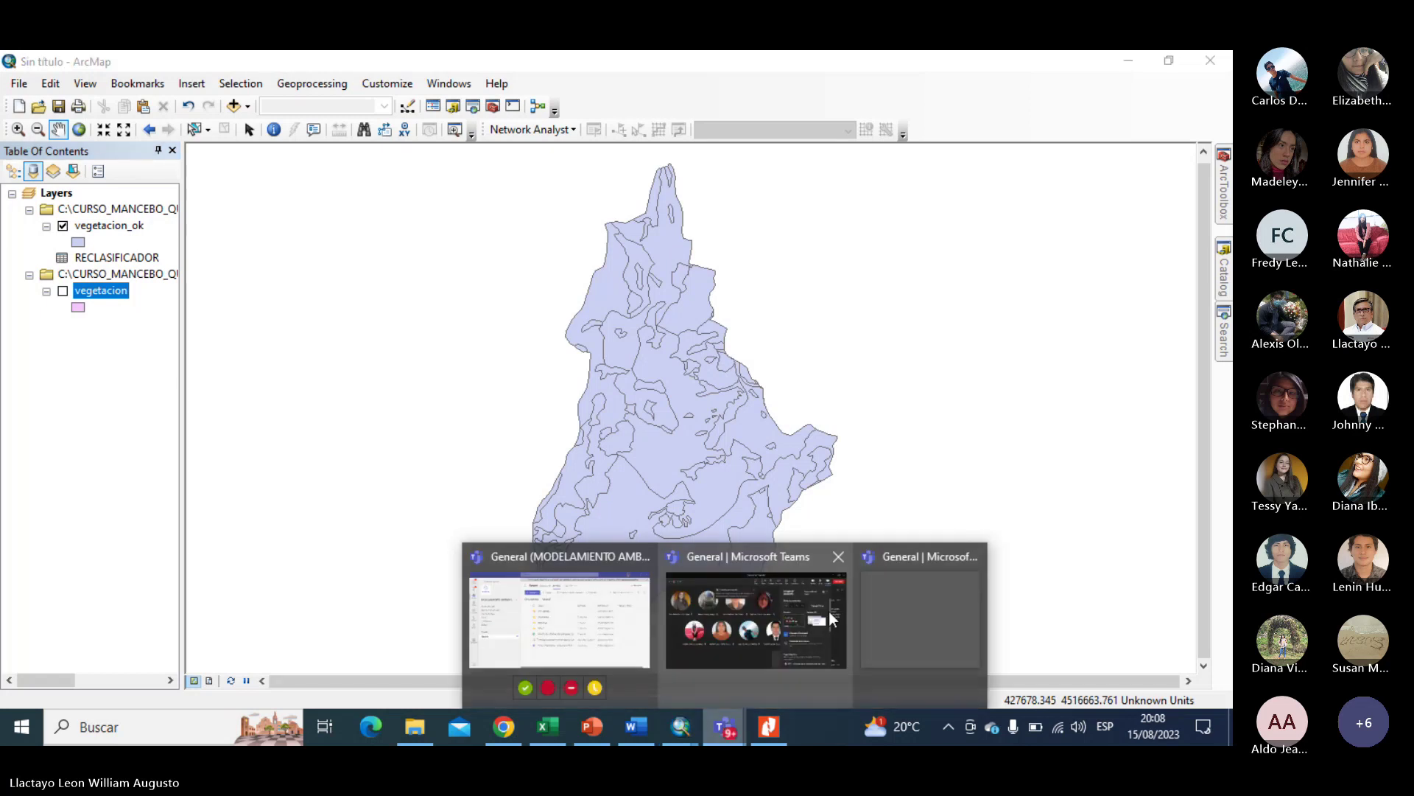
left_click(761, 567)
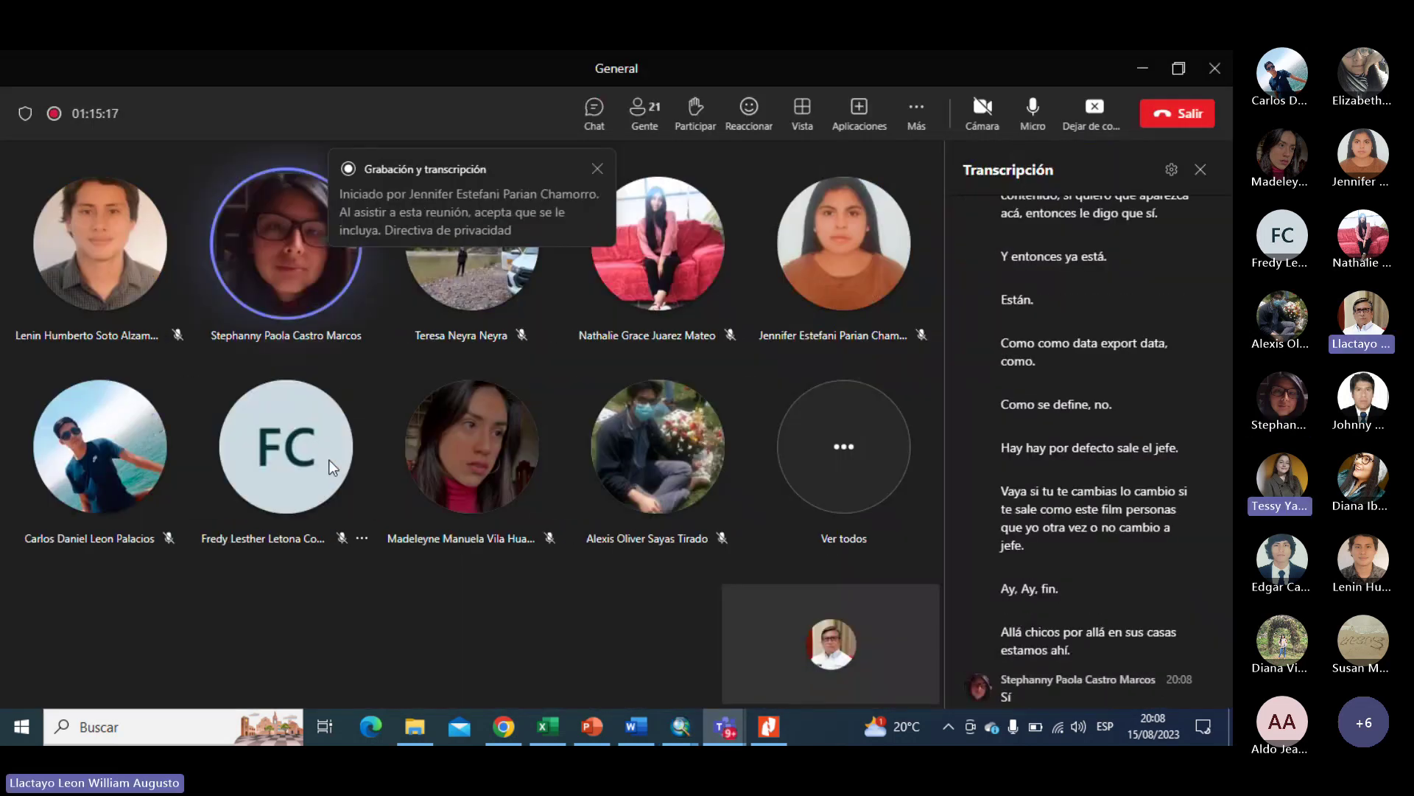
left_click(326, 448)
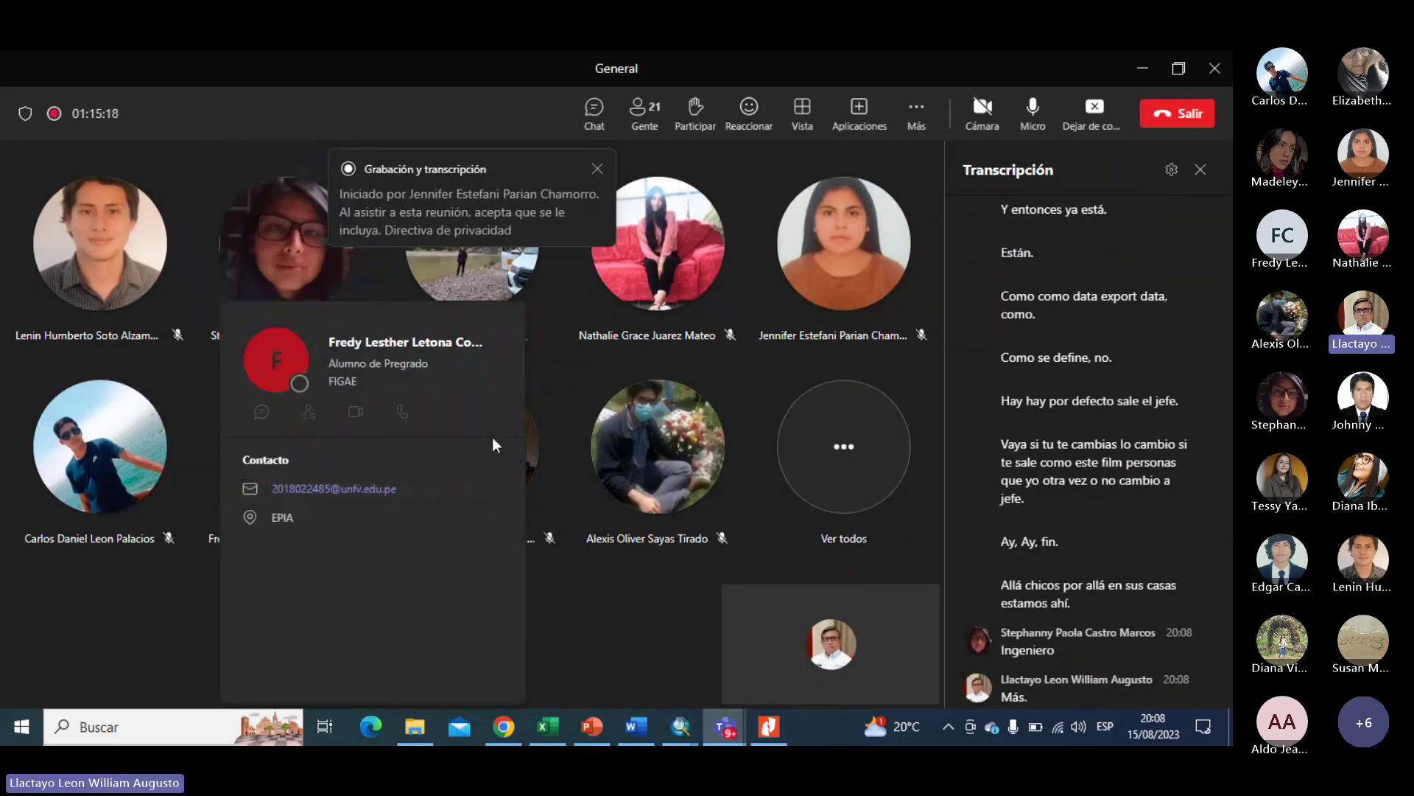
left_click(105, 625)
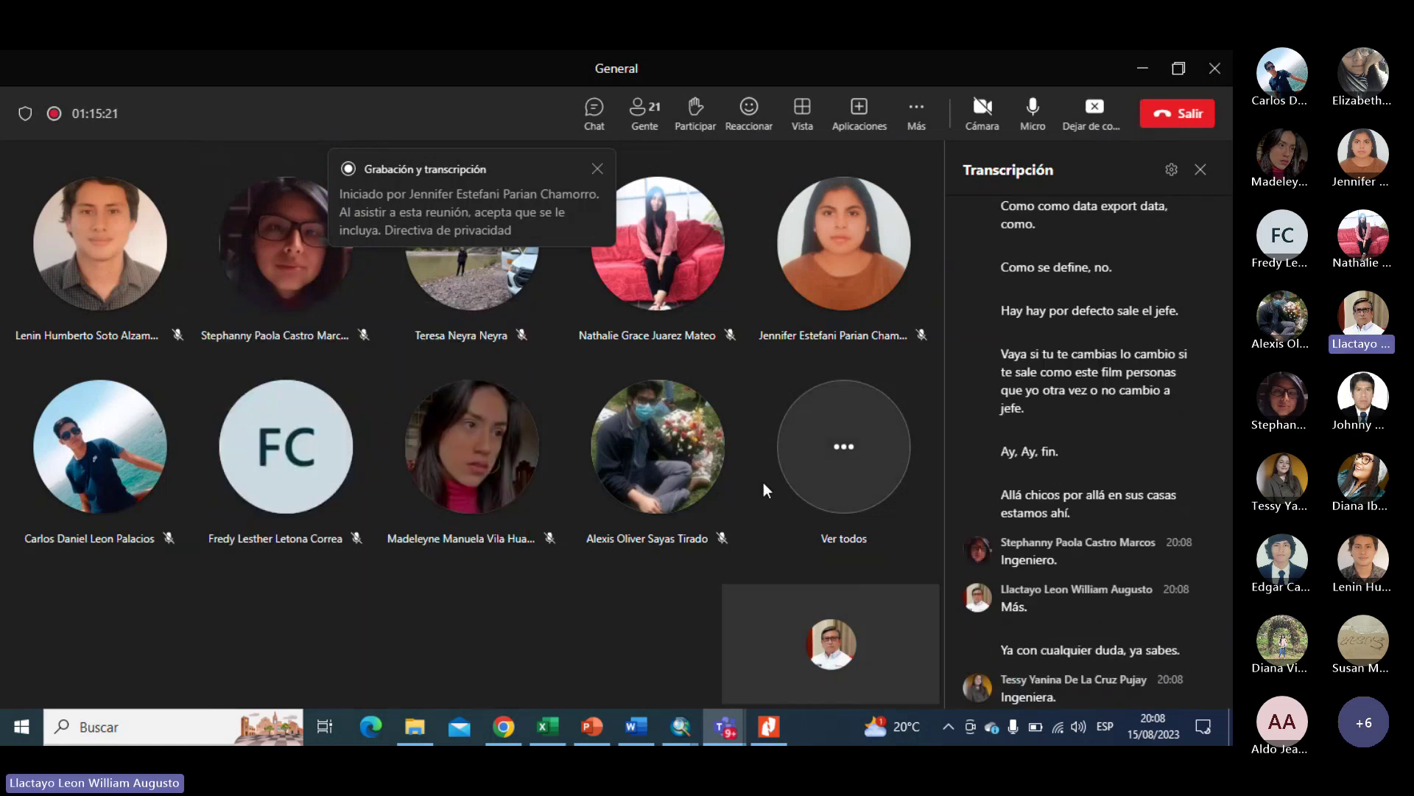
mouse_move(687, 725)
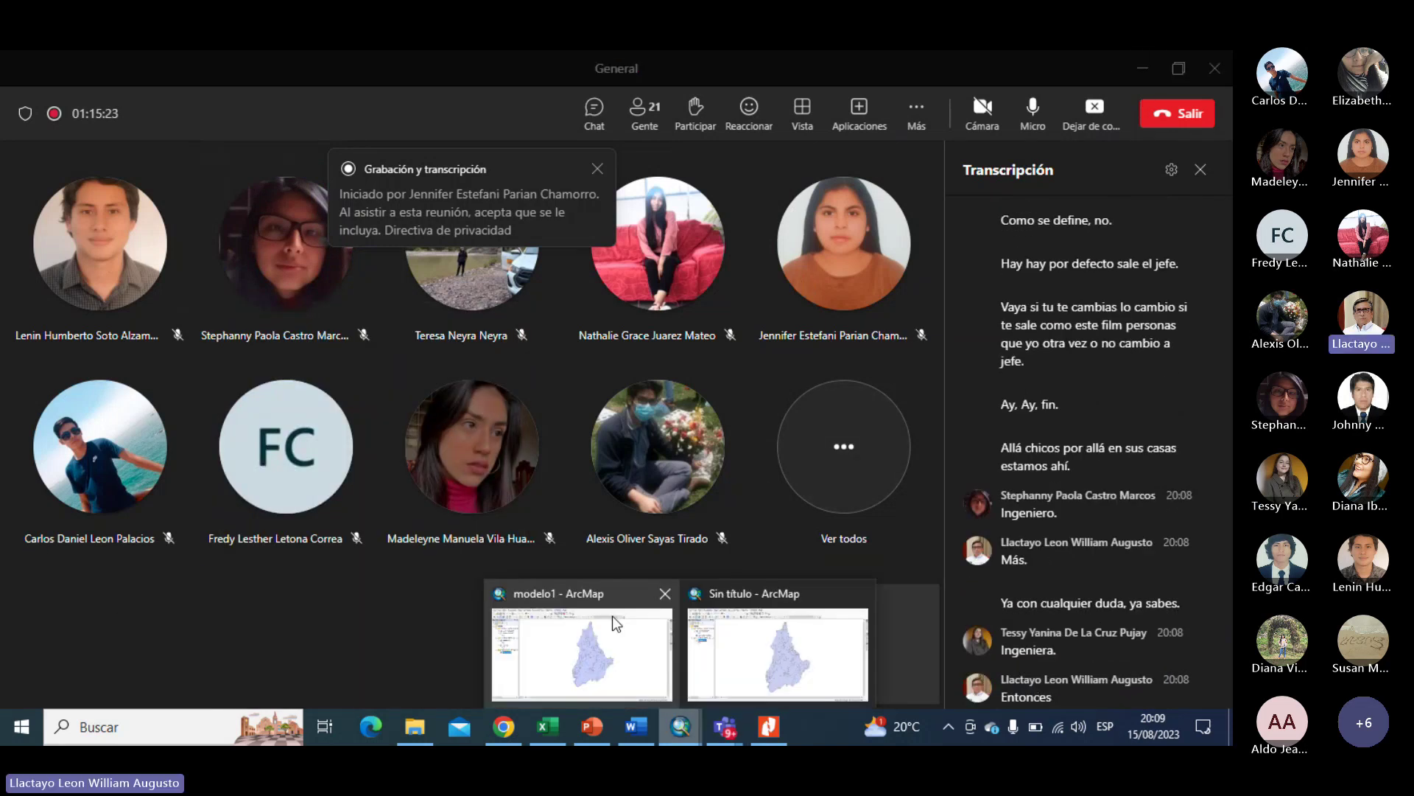
left_click(612, 615)
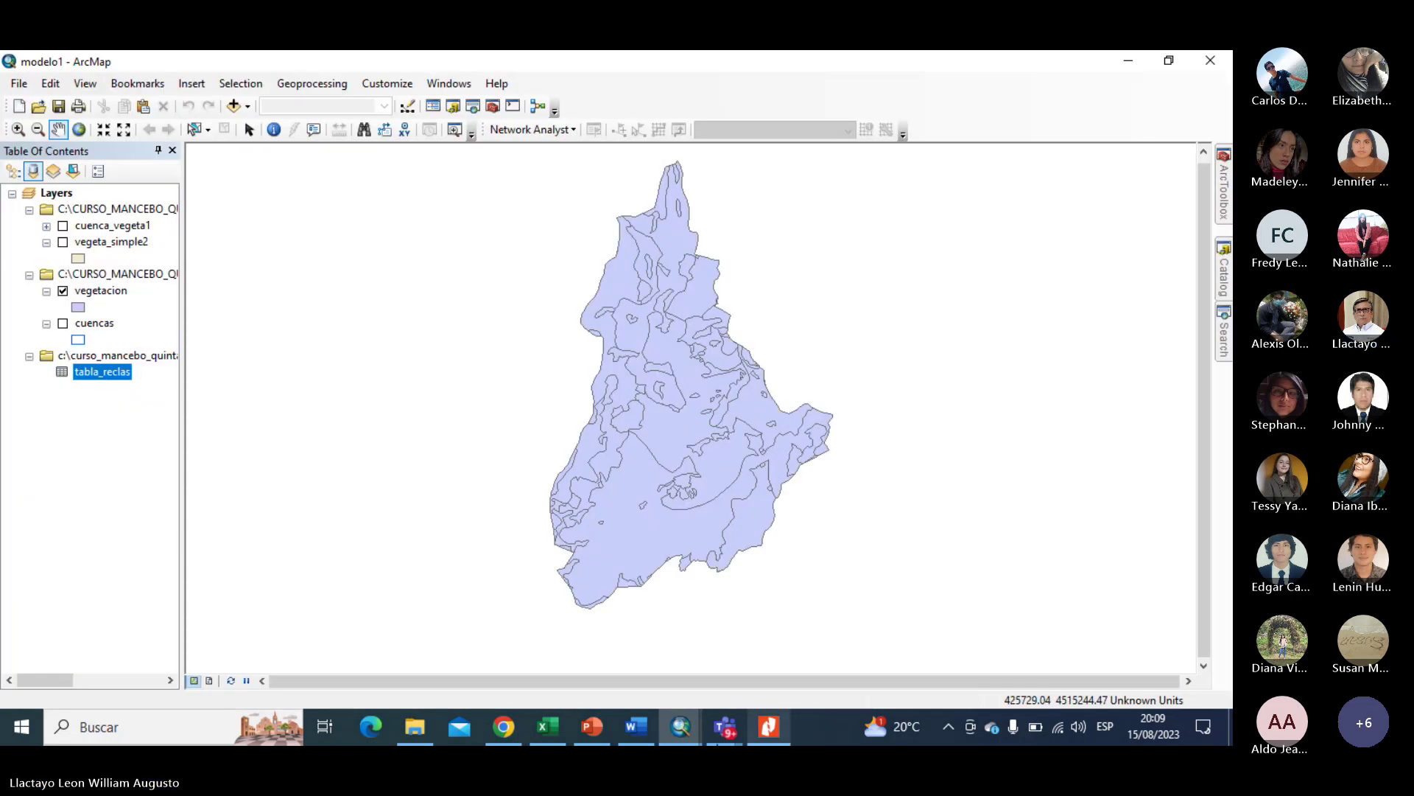
mouse_move(680, 732)
left_click(746, 666)
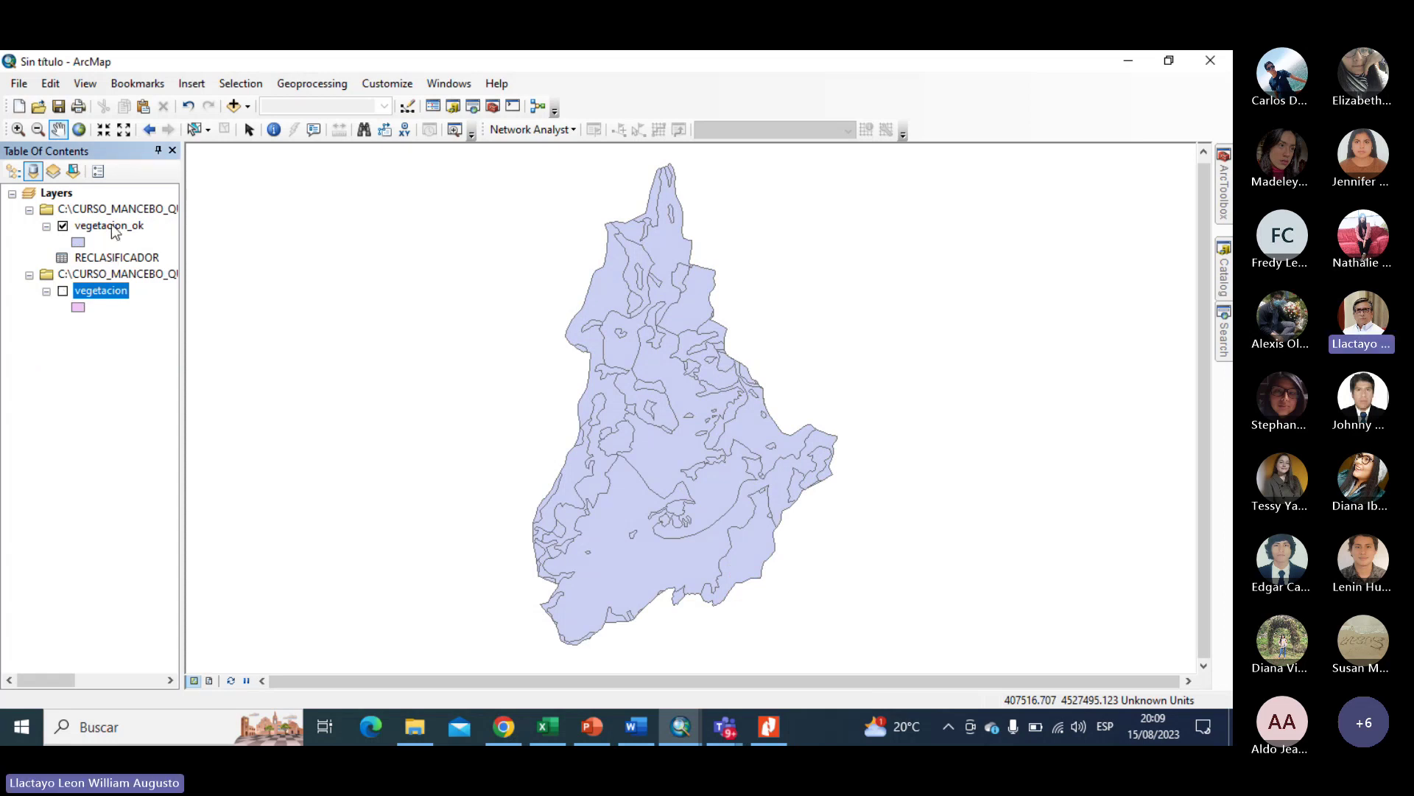
Open the attribute table of the vegetacion_ok layer and highlight the original vegetation column, followed by the RECLAS column.
left_click(117, 226)
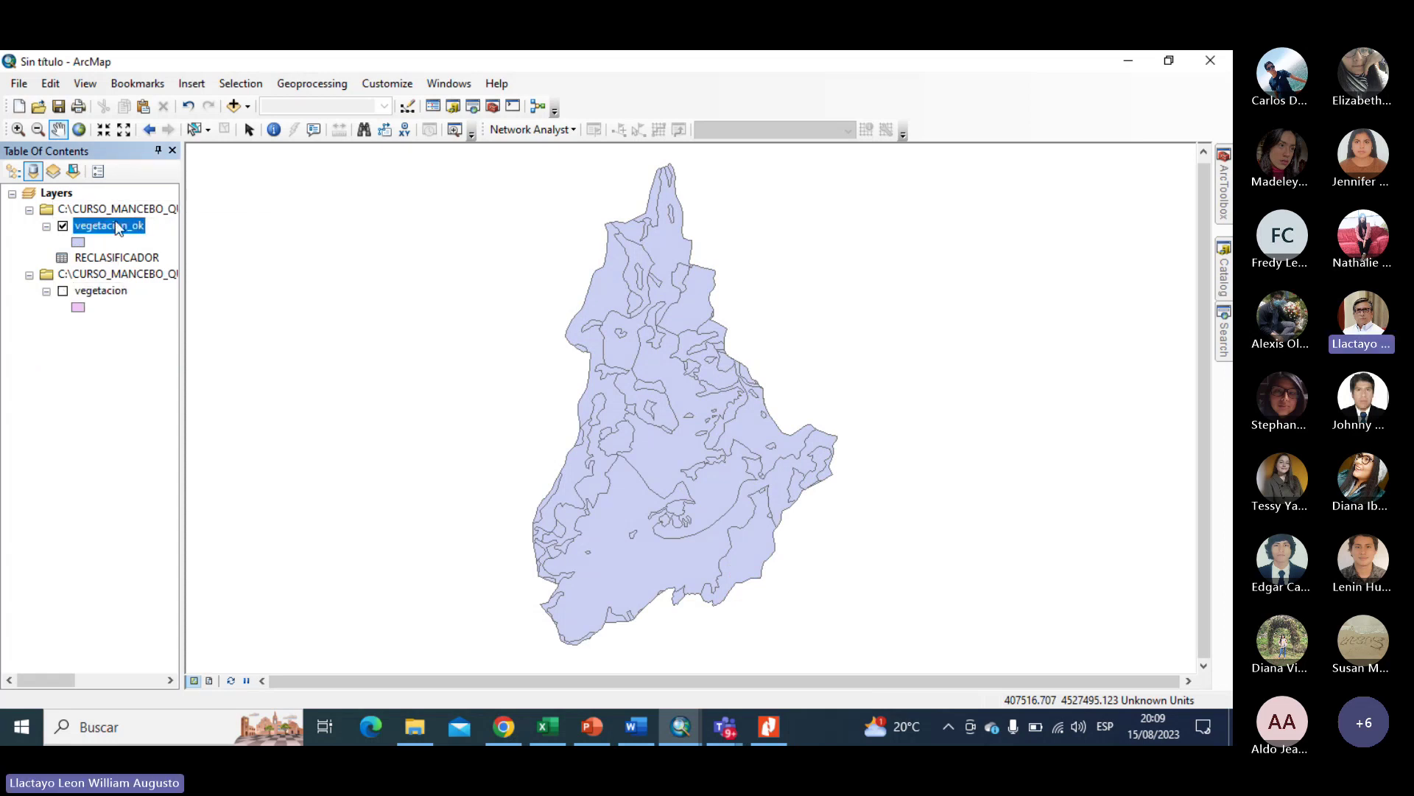
right_click(113, 227)
left_click(176, 280)
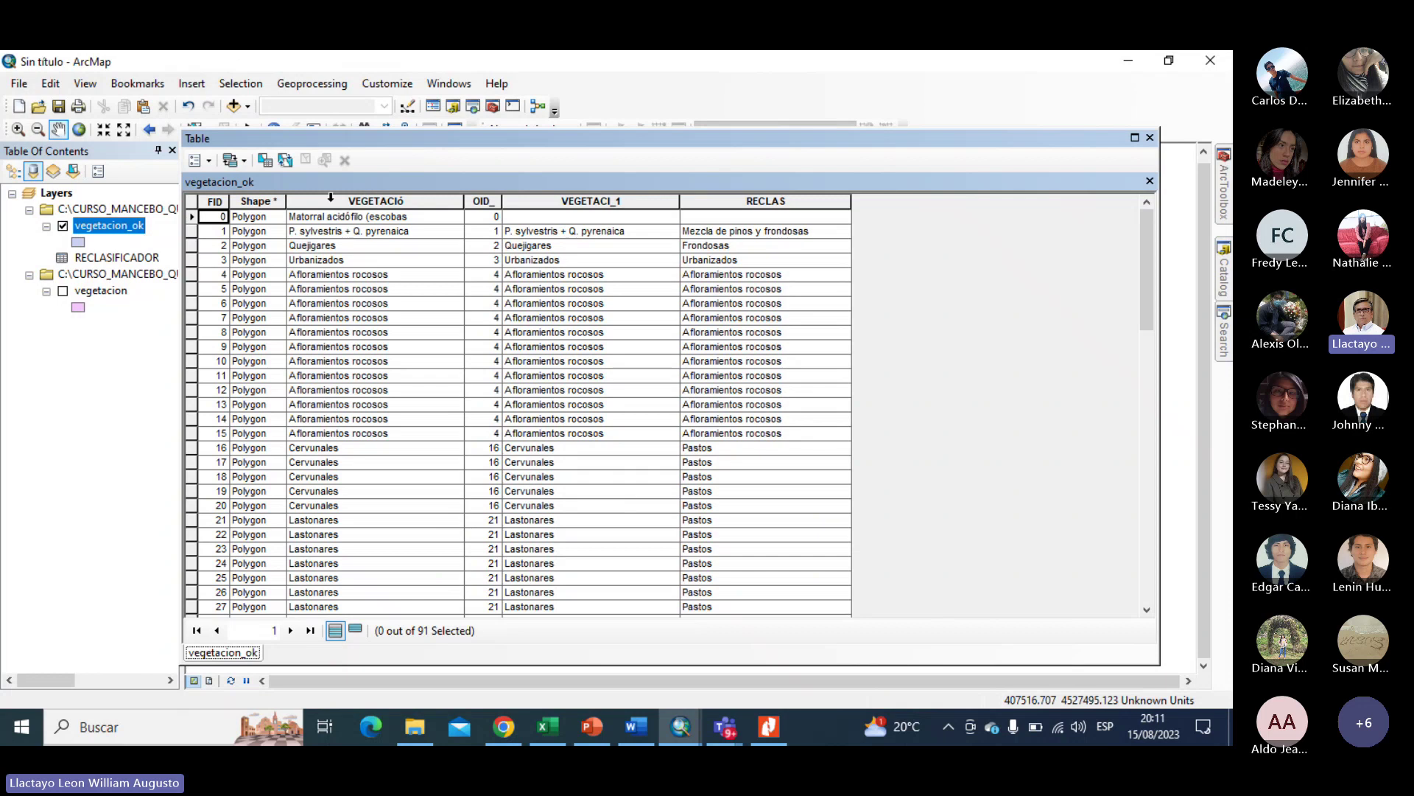
left_click(372, 201)
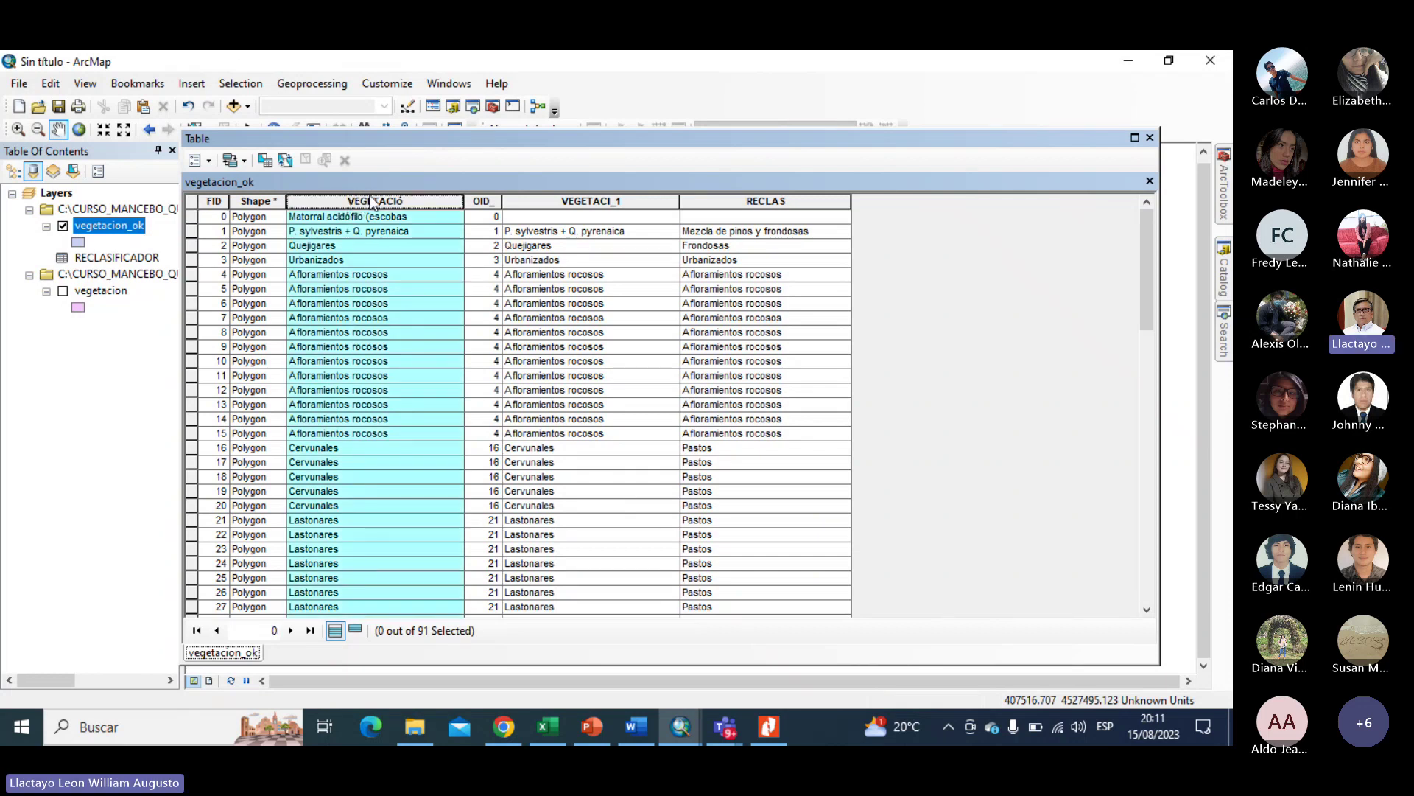
left_click(742, 201)
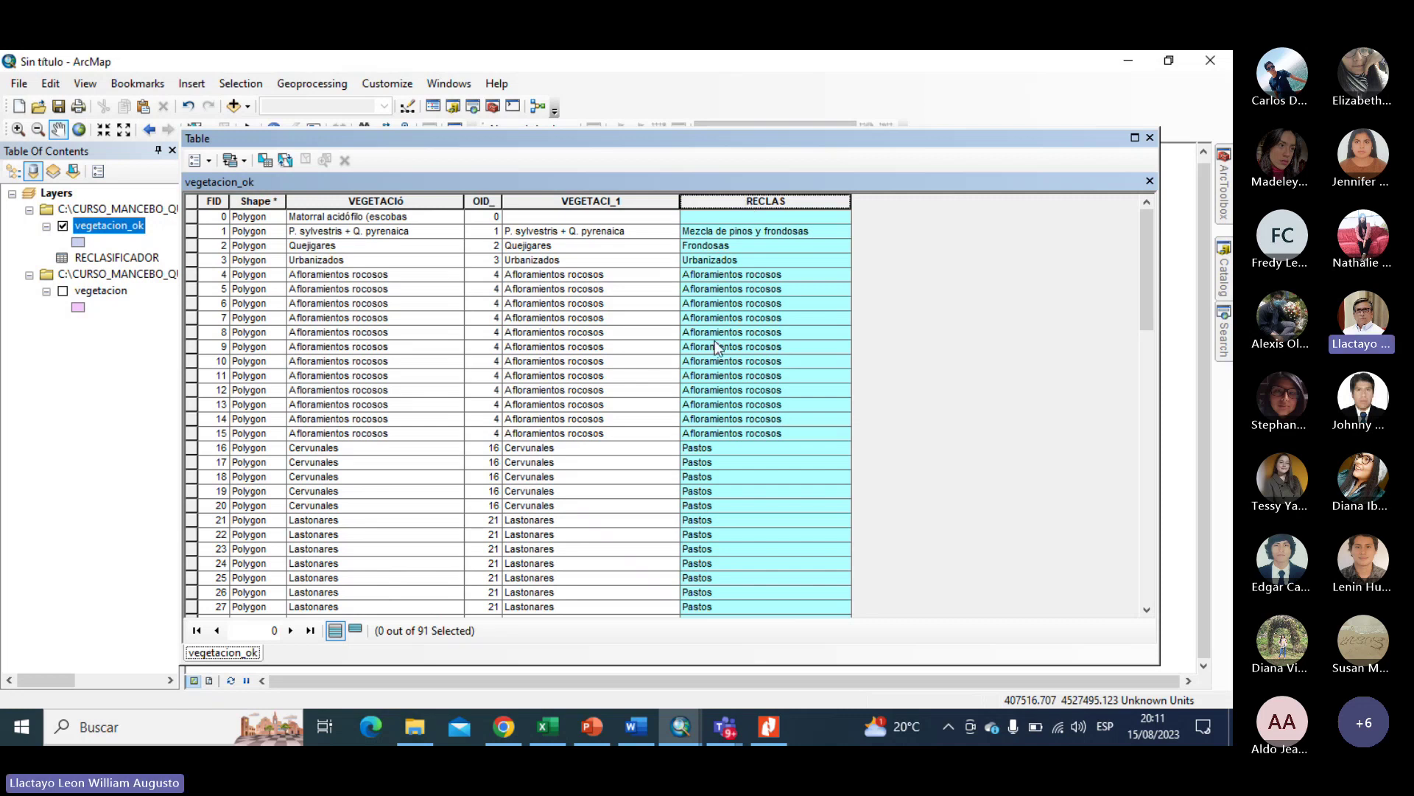
Examine the RECLAS values across all records of the vegetacion_ok table, glancing at the PDF manual in Nitro Pro.
scroll(726, 416, "down", 12)
scroll(729, 409, "up", 12)
left_click(768, 728)
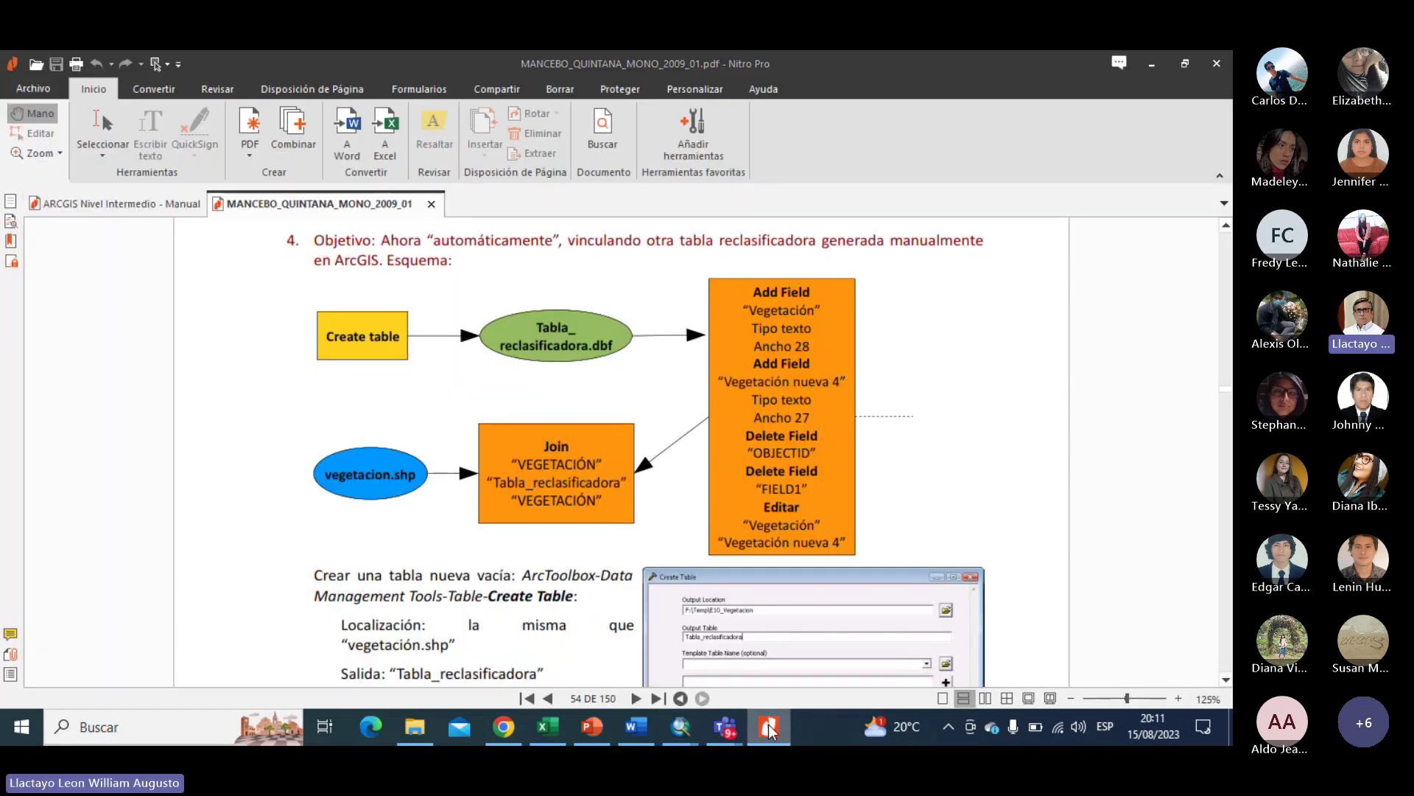
left_click(769, 728)
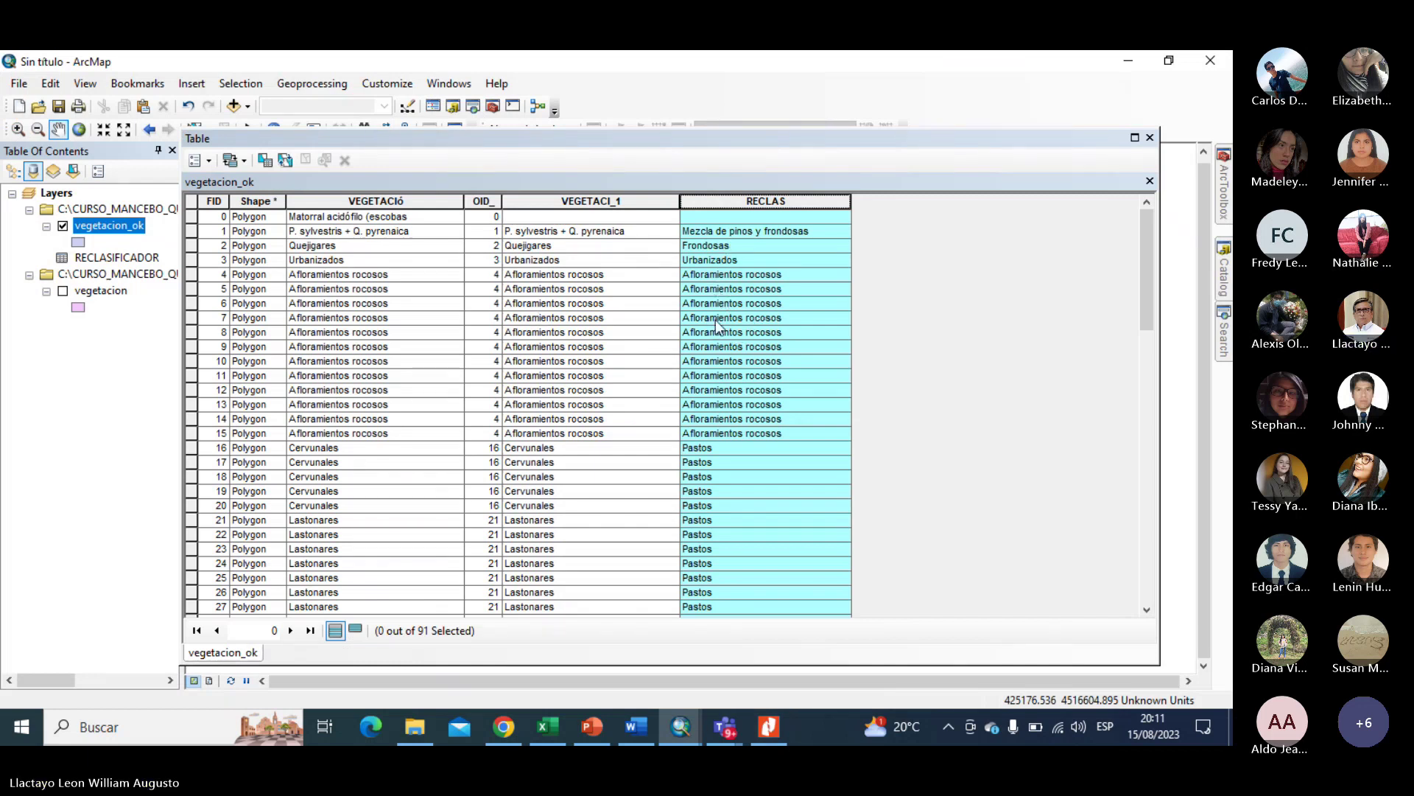
scroll(716, 324, "down", 6)
scroll(717, 327, "down", 10)
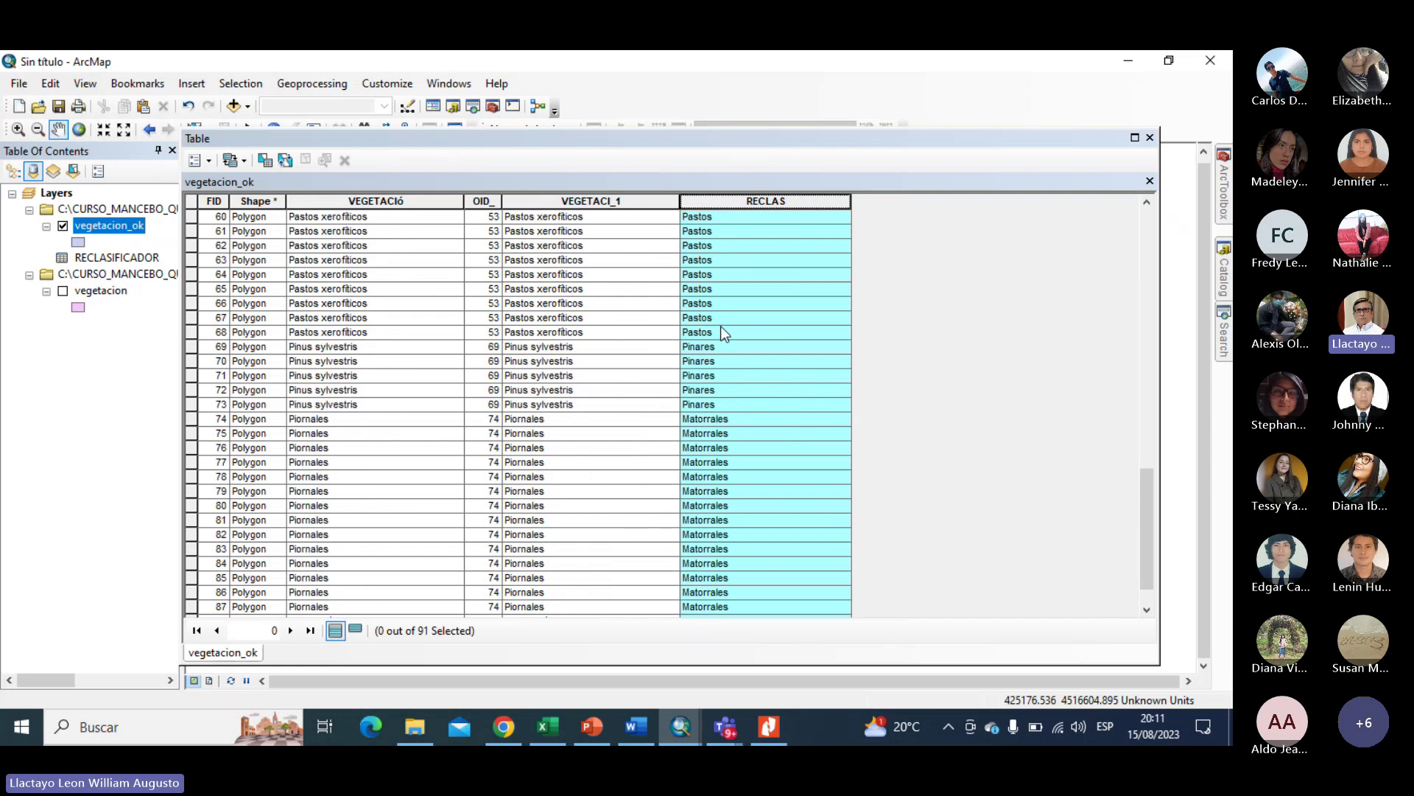
scroll(720, 325, "up", 12)
scroll(720, 326, "up", 5)
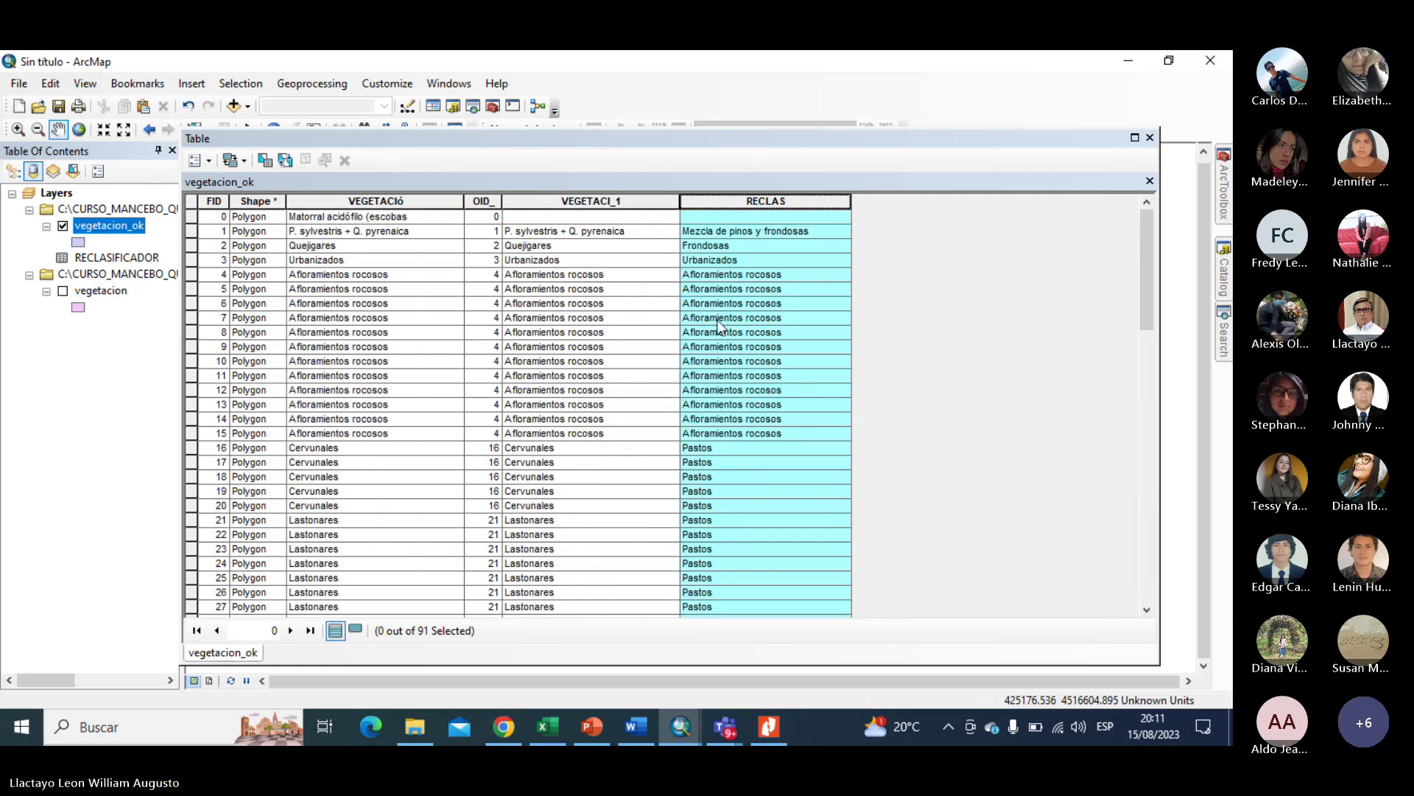
right_click(724, 205)
left_click(766, 315)
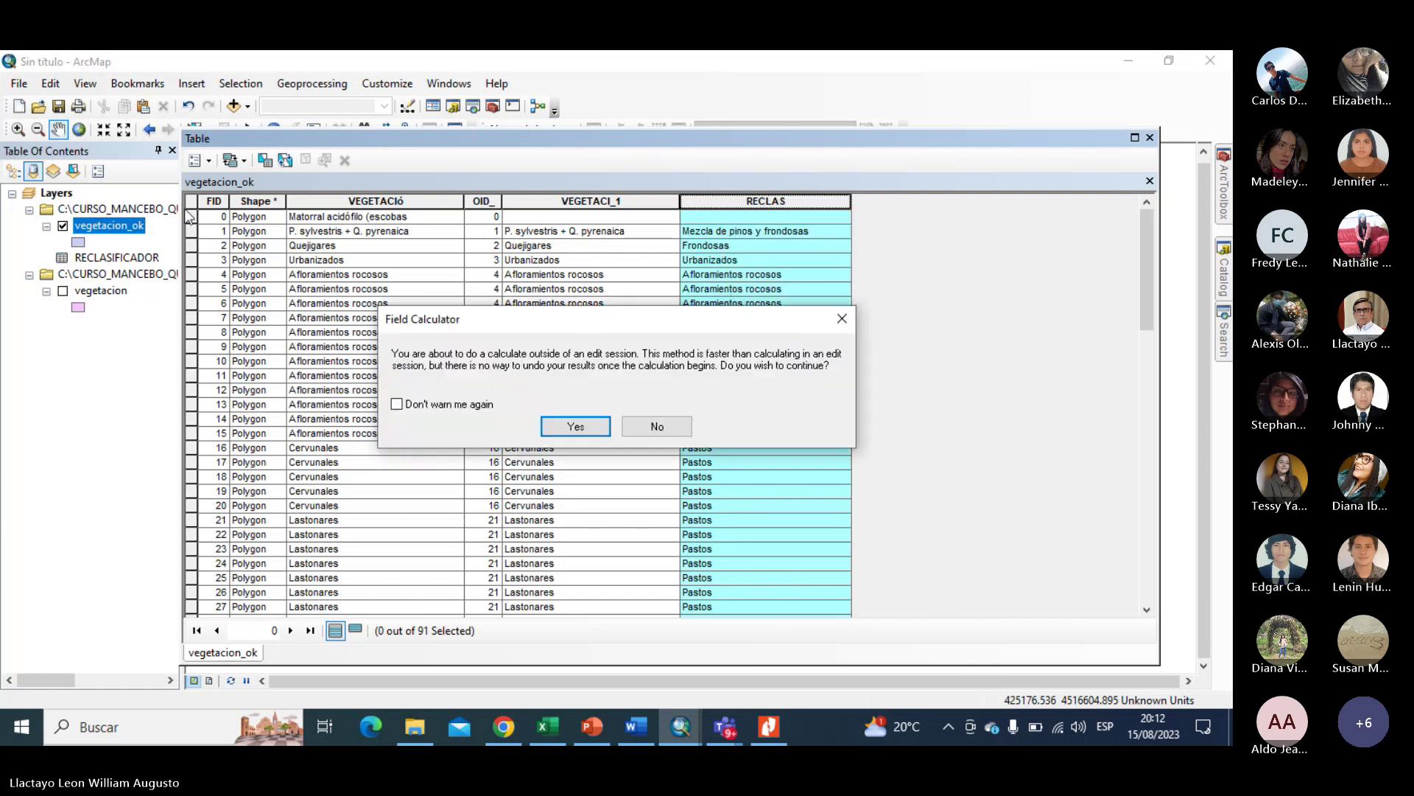
left_click(667, 425)
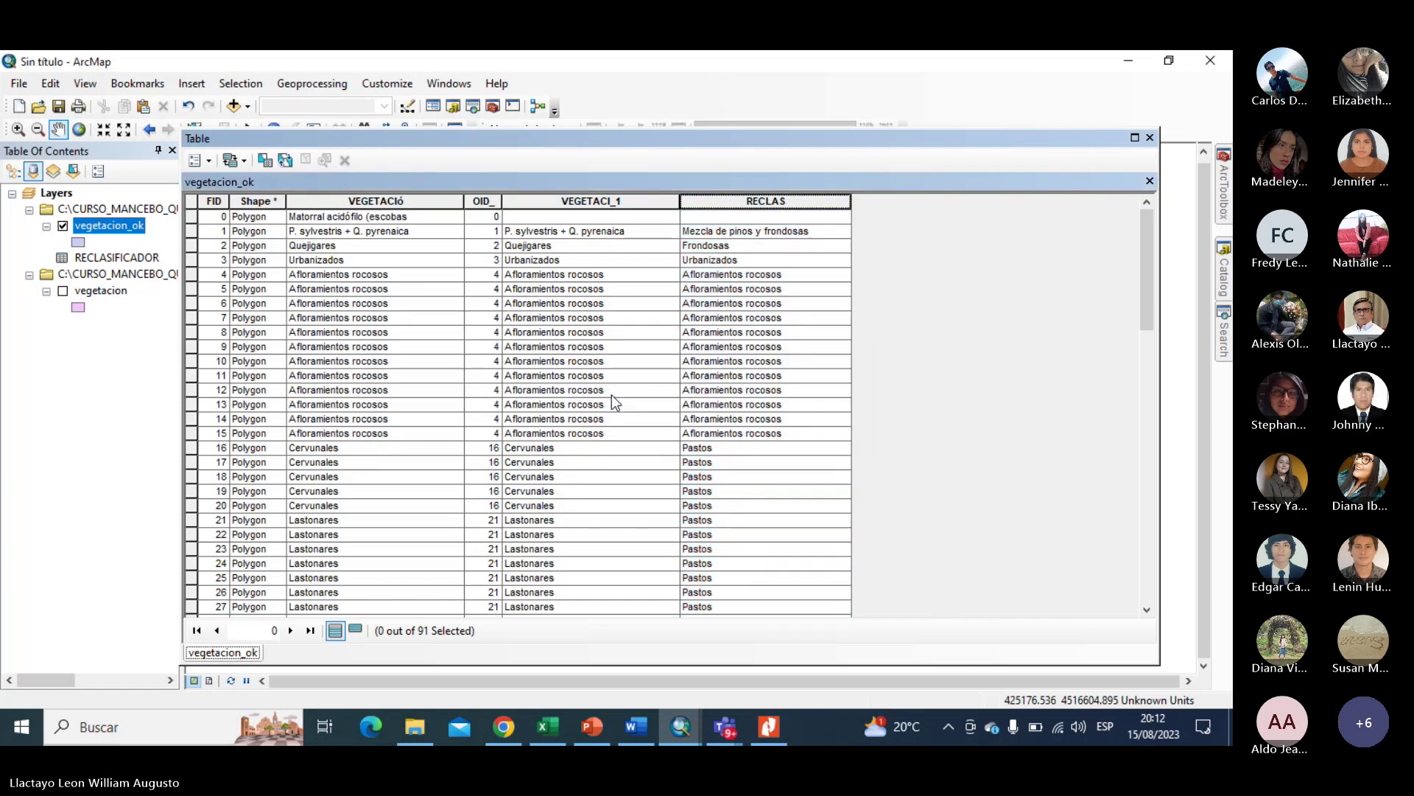
Select only the "Matorral acidófilo (escobas" record and use the Field Calculator to set its RECLAS value to "Matorrales".
left_click(190, 217)
right_click(725, 204)
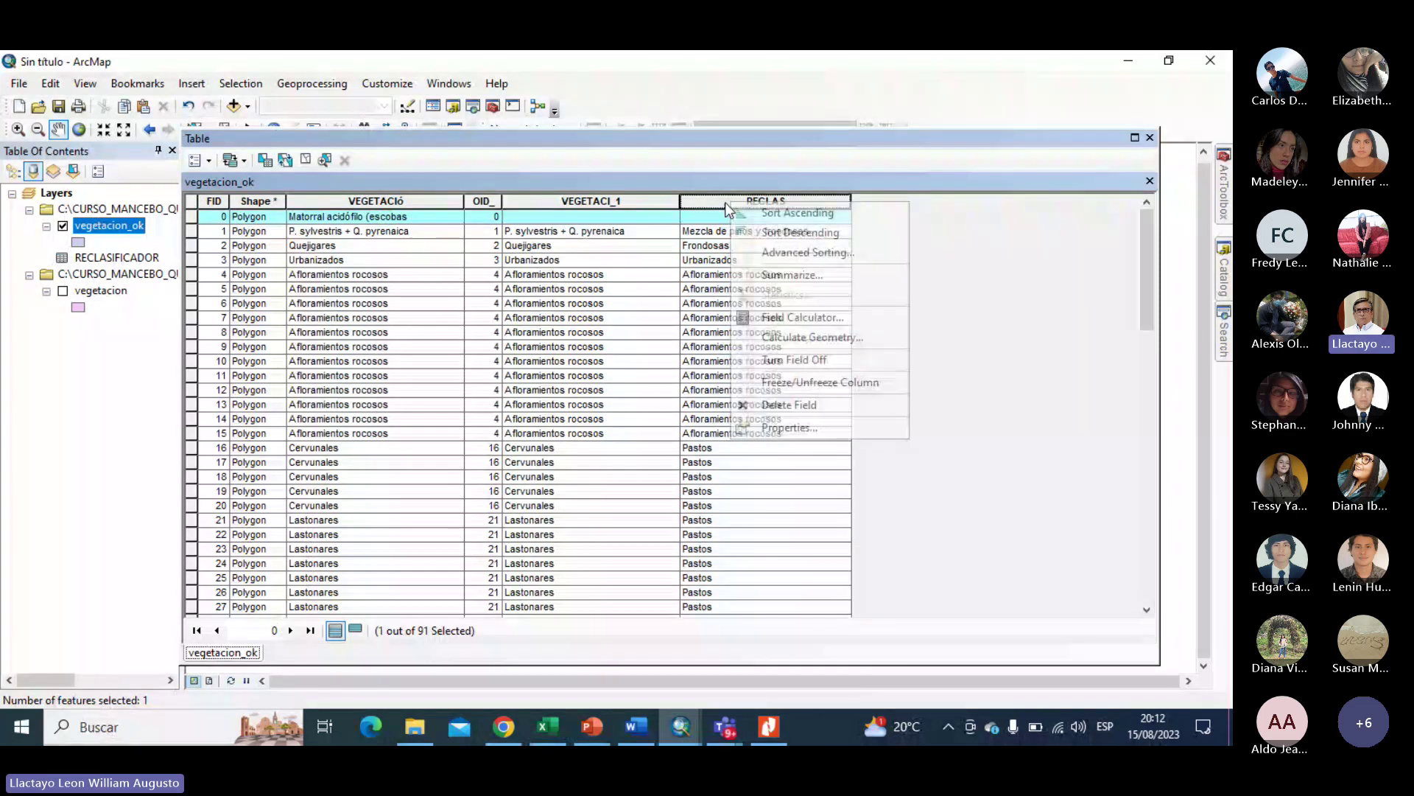
left_click(803, 317)
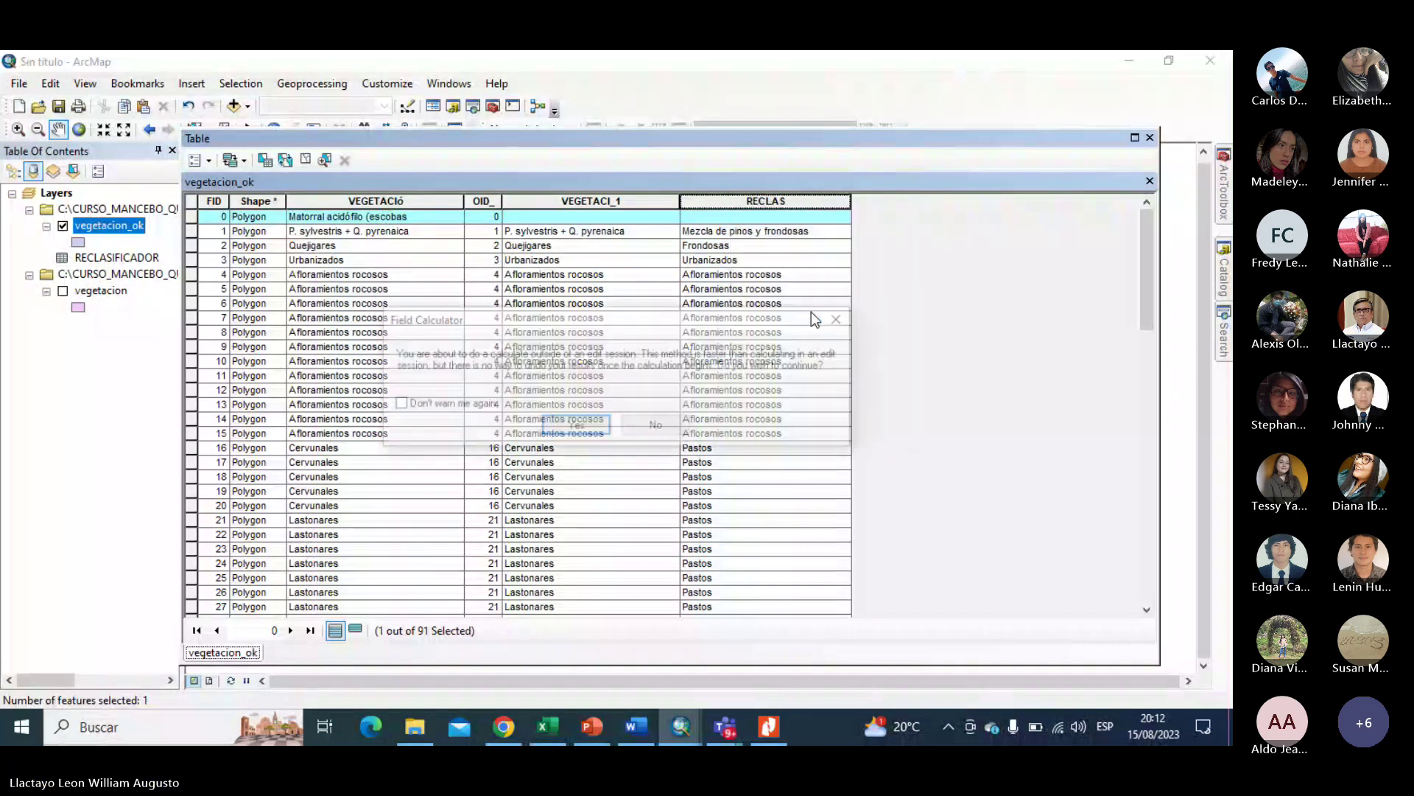
left_click(574, 427)
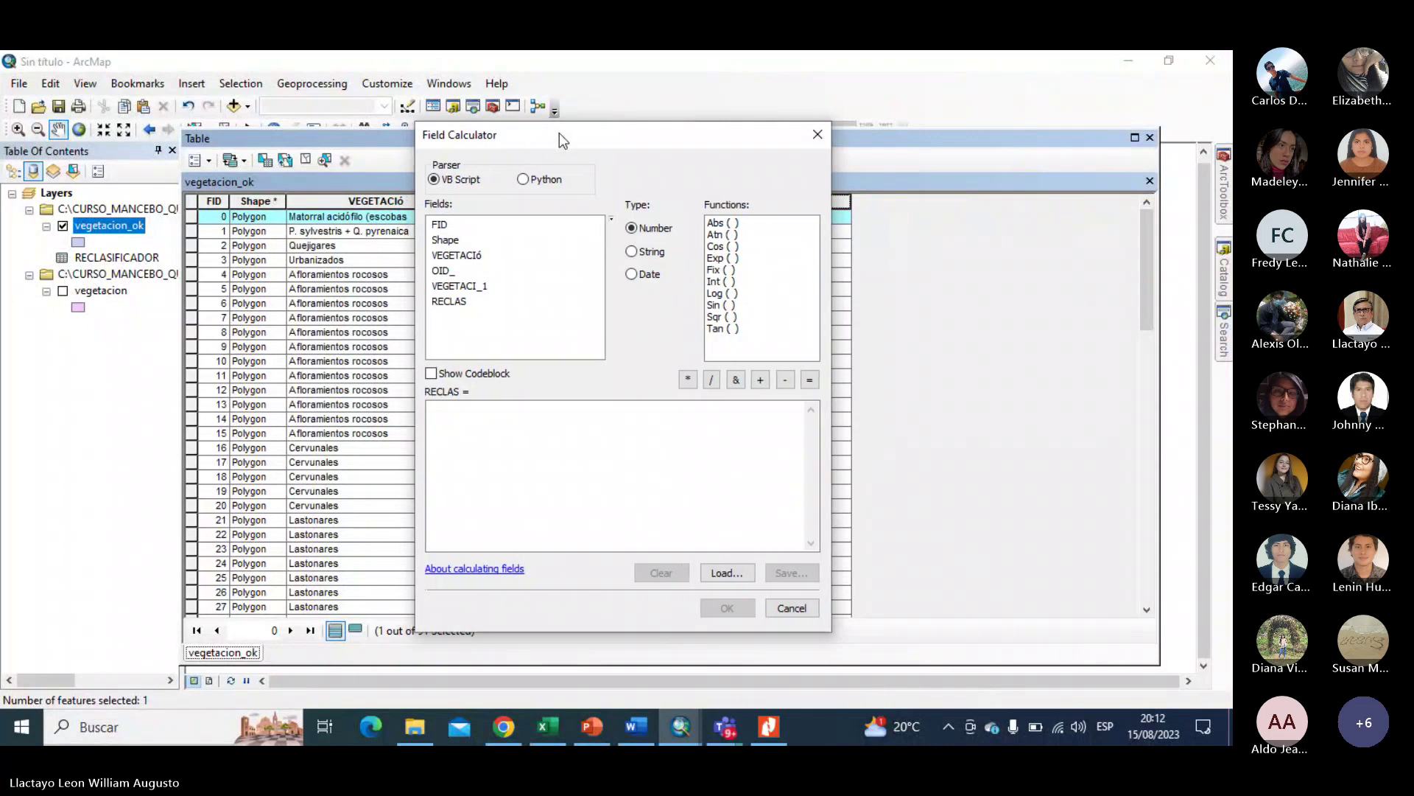
left_click_drag(559, 133, 963, 156)
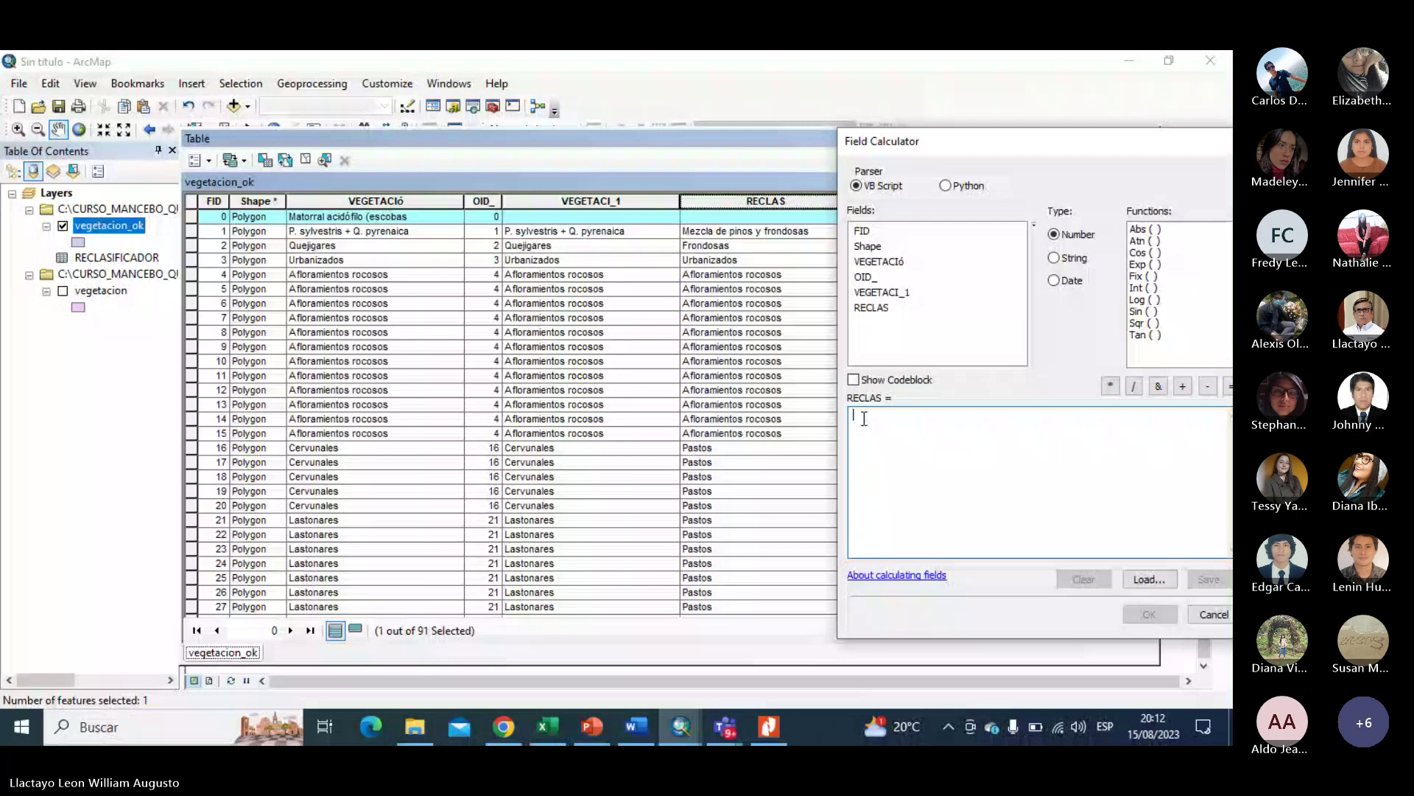
type("\"Matorrales")
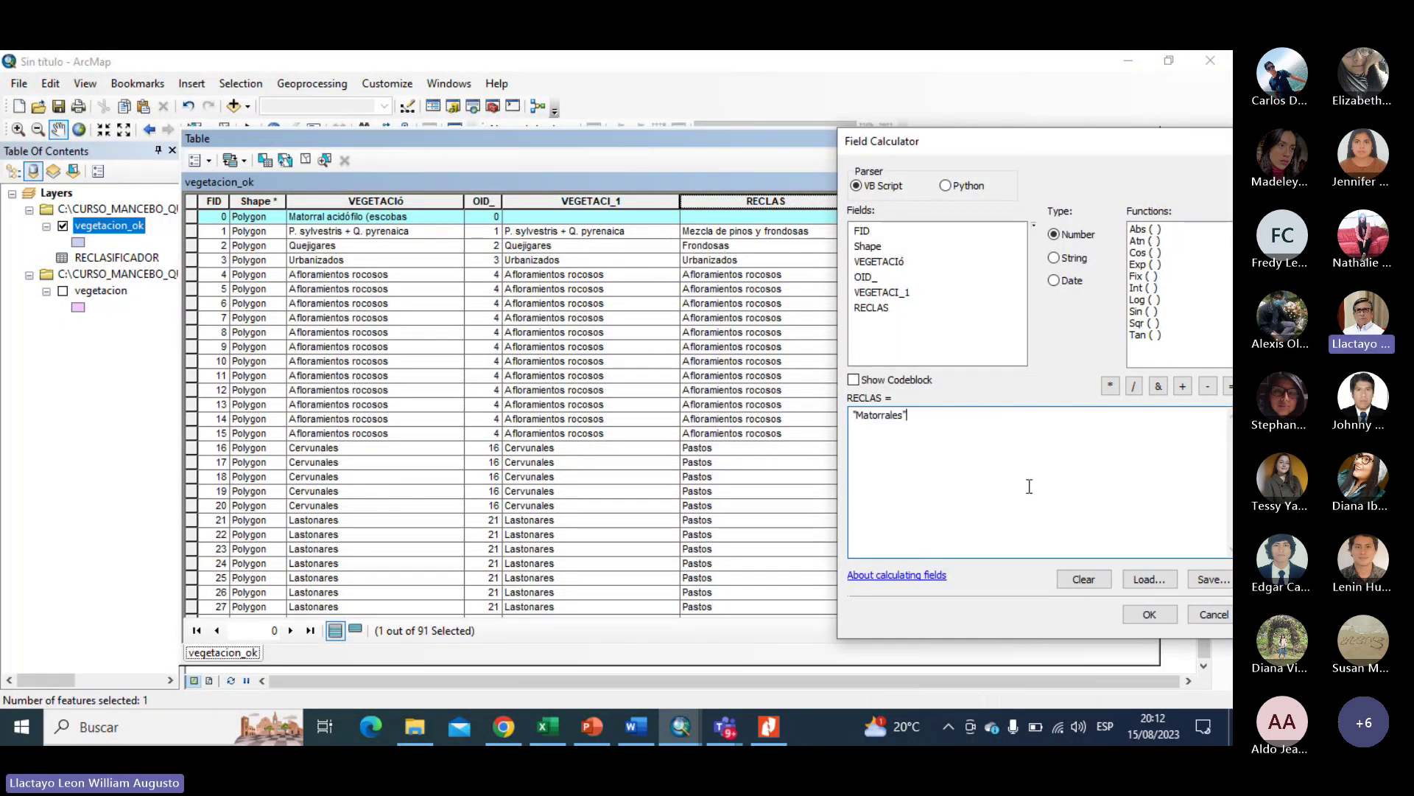
left_click(1149, 614)
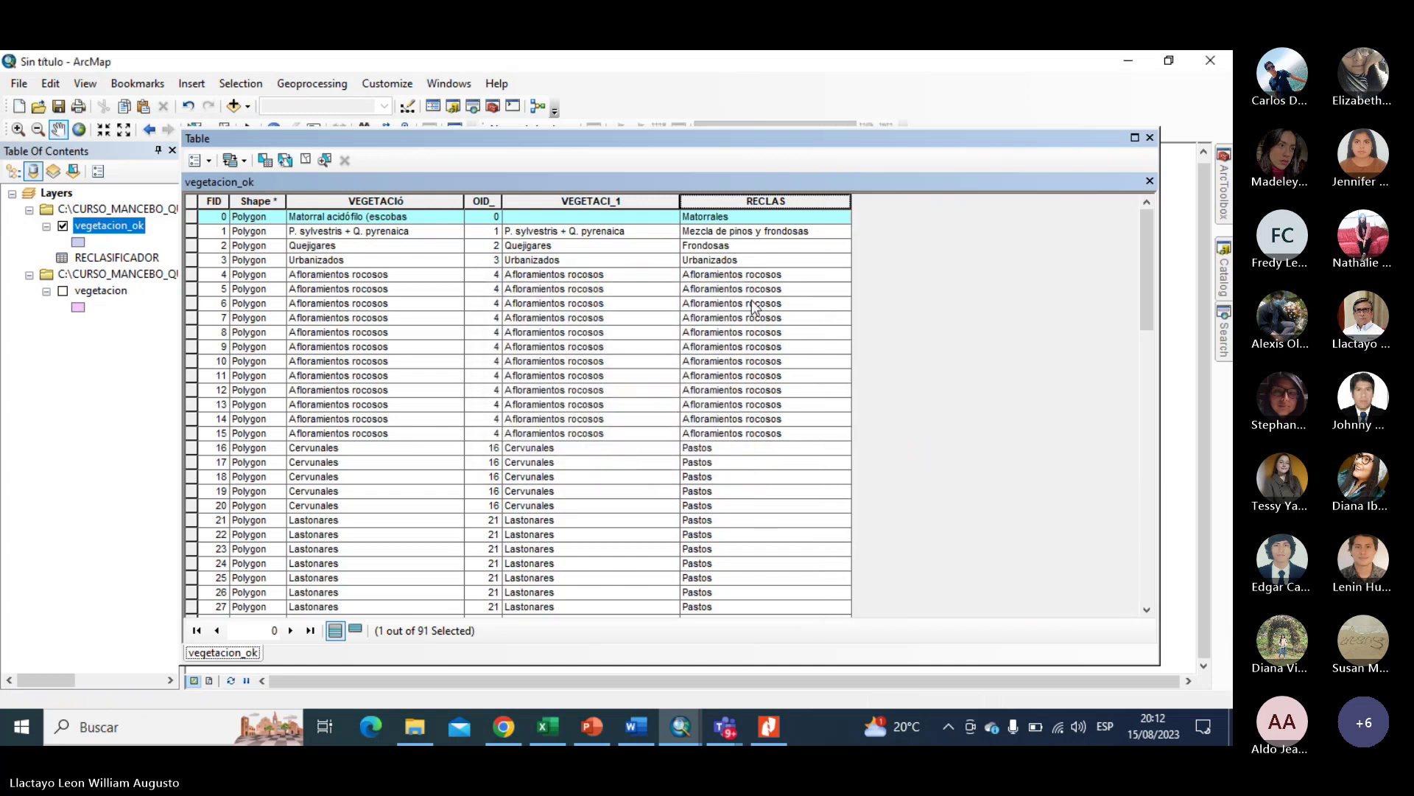
scroll(771, 387, "down", 20)
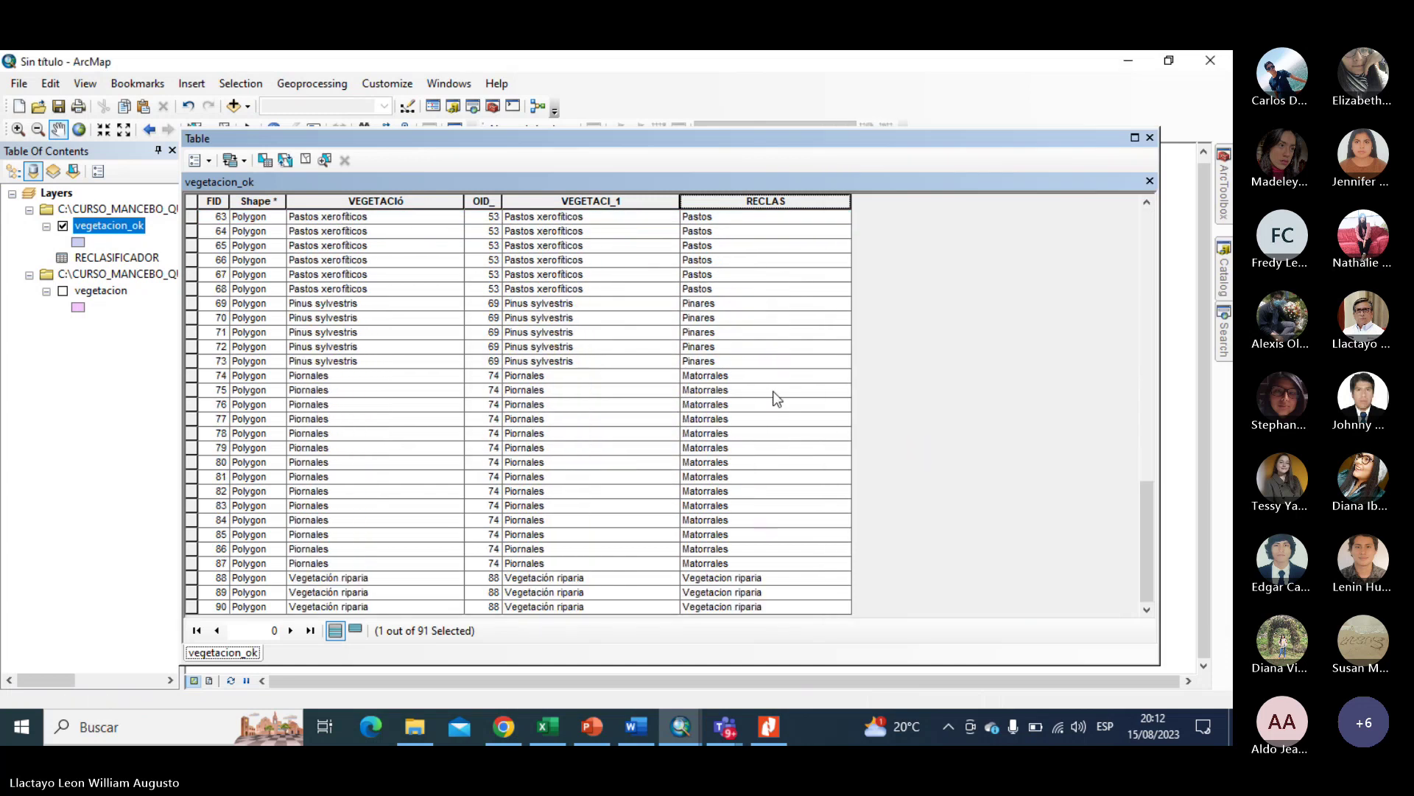
scroll(777, 449, "up", 16)
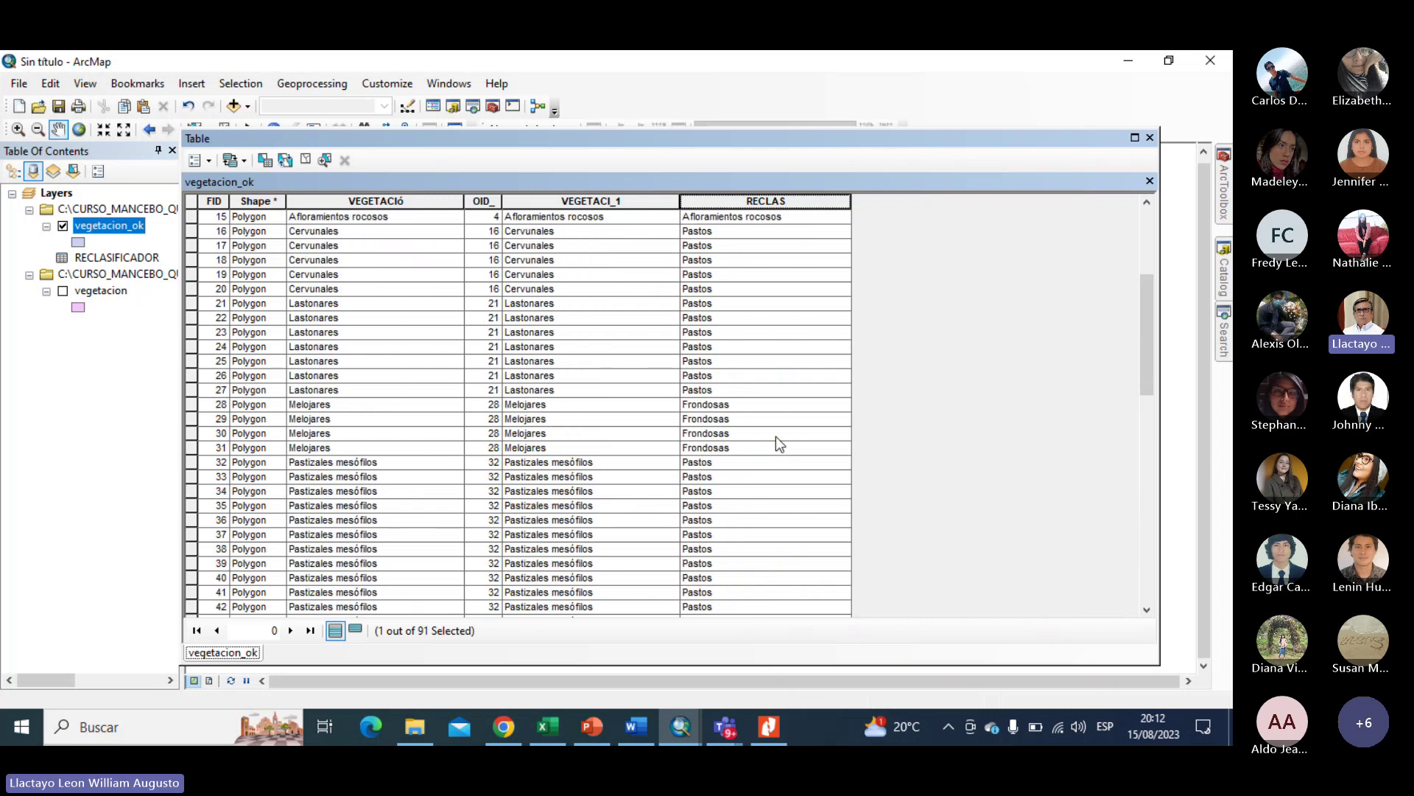
scroll(779, 443, "up", 5)
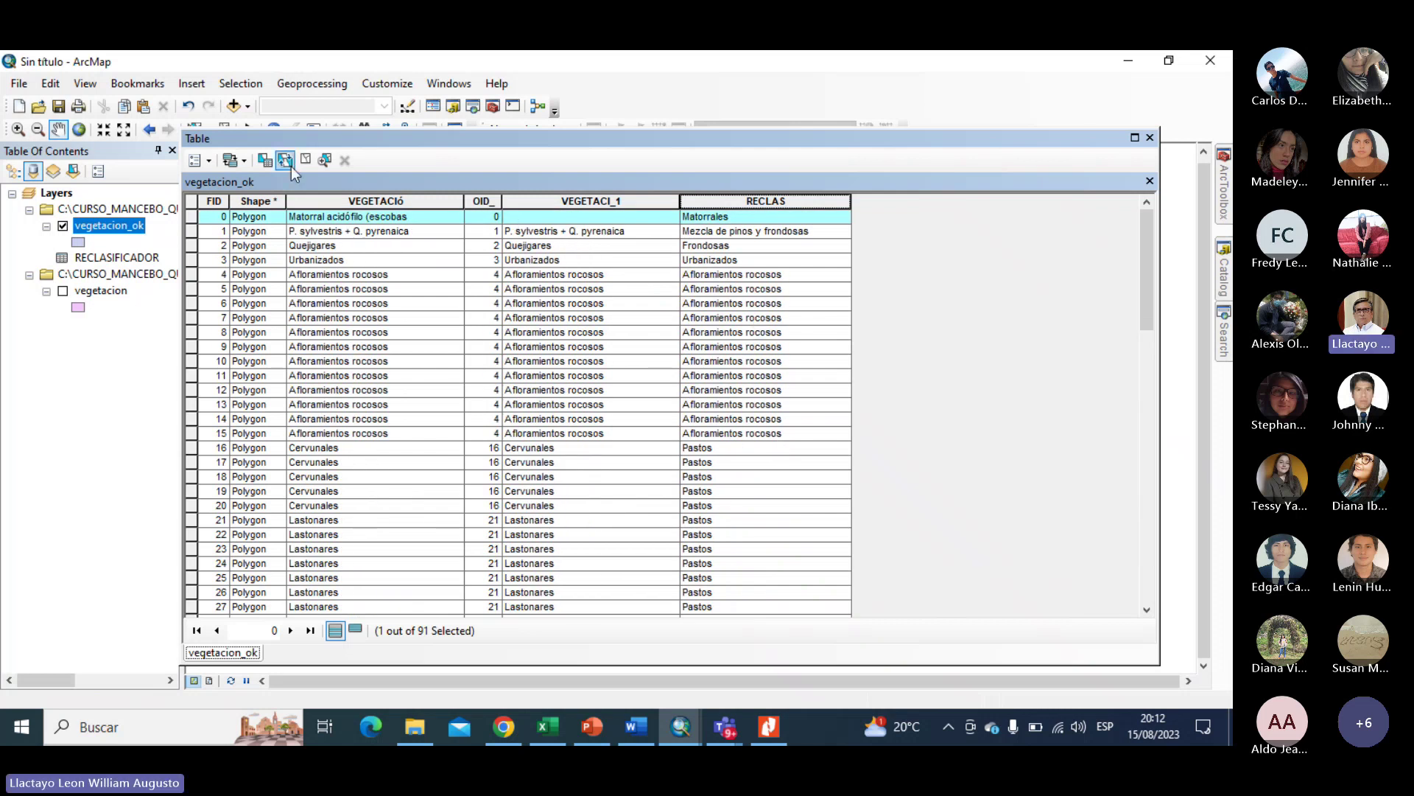
Clear the record selection and sort the vegetacion_ok table by RECLAS in ascending order.
left_click(304, 155)
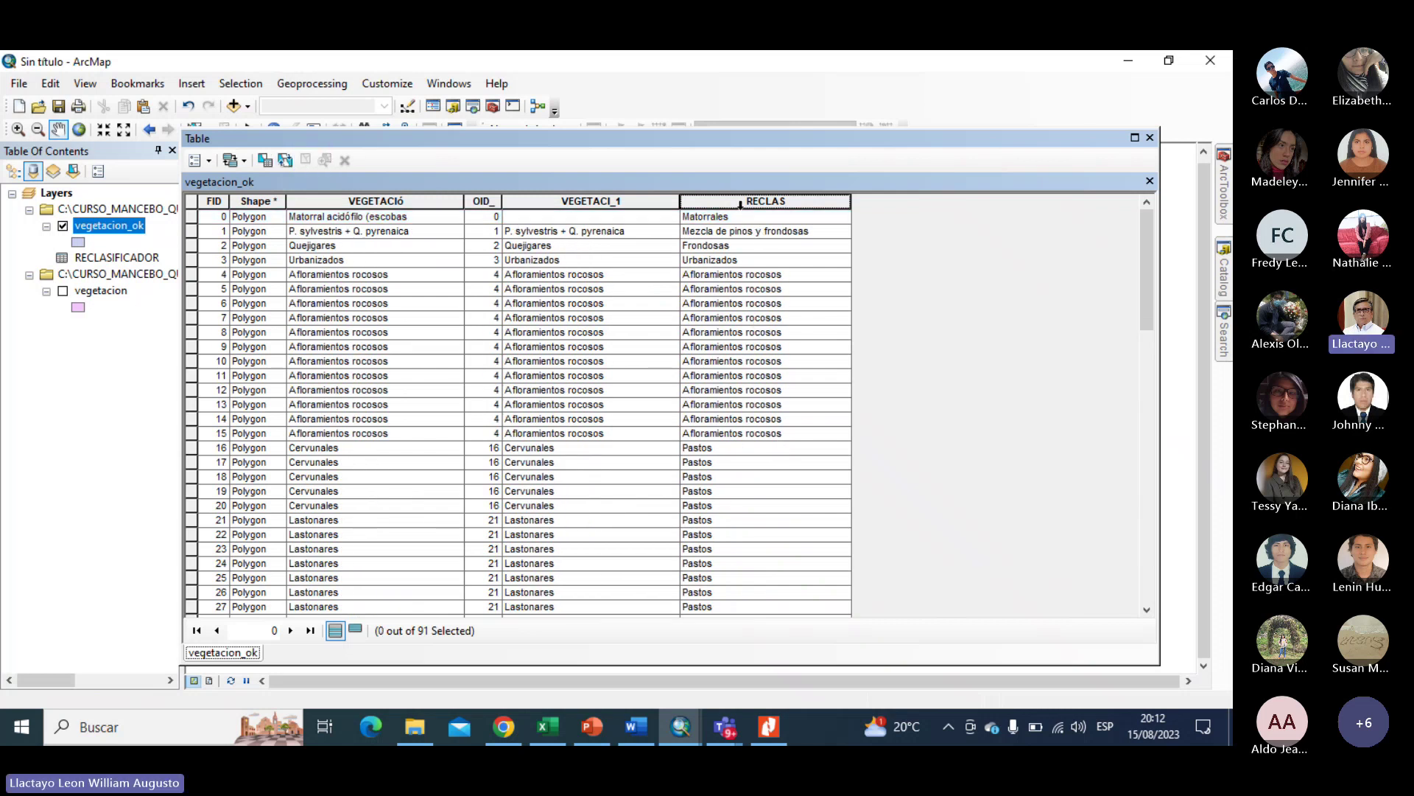
right_click(741, 205)
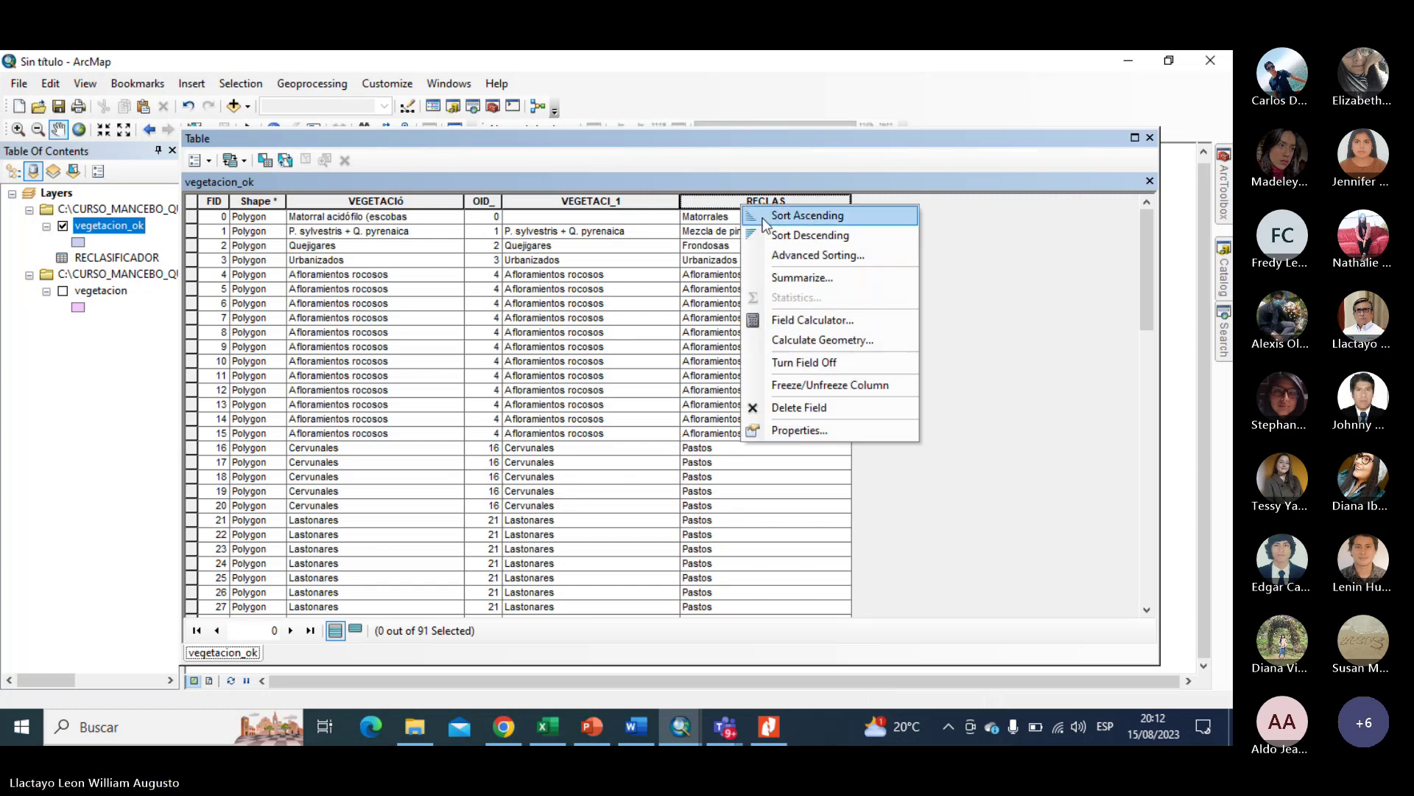
left_click(751, 218)
right_click(749, 200)
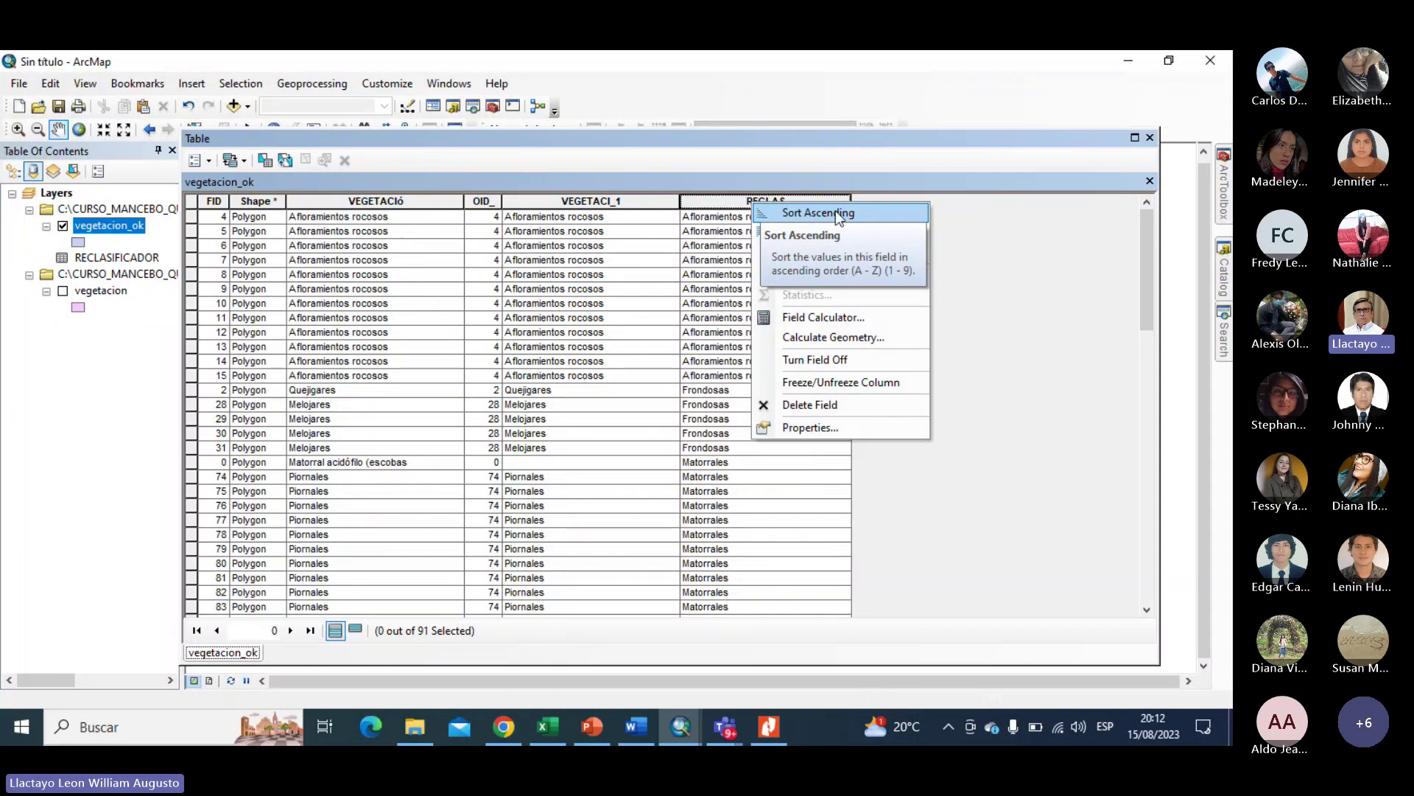
left_click(814, 213)
Sort the vegetacion_ok records by RECLAS in descending order and look through the reordered list.
right_click(775, 201)
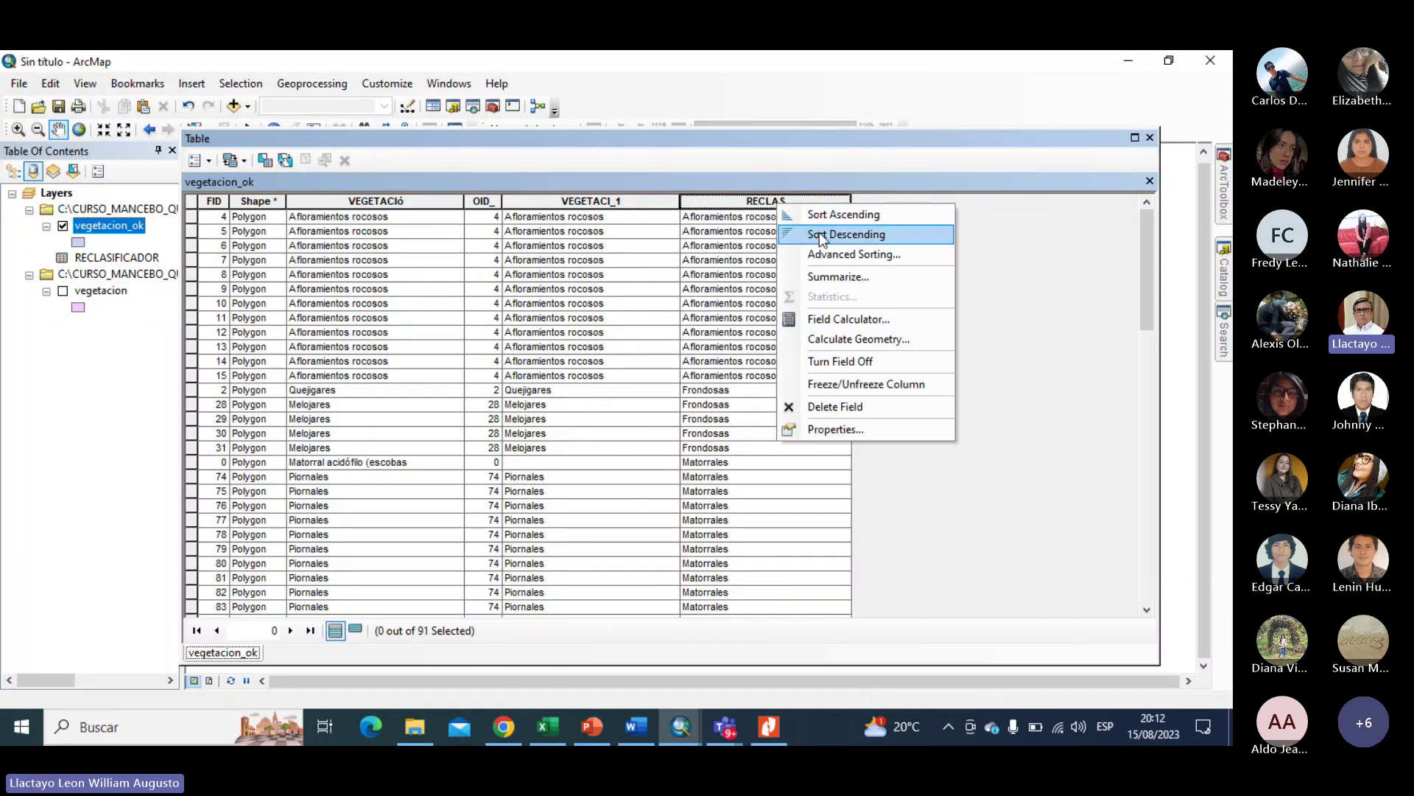
left_click(817, 234)
scroll(788, 249, "down", 20)
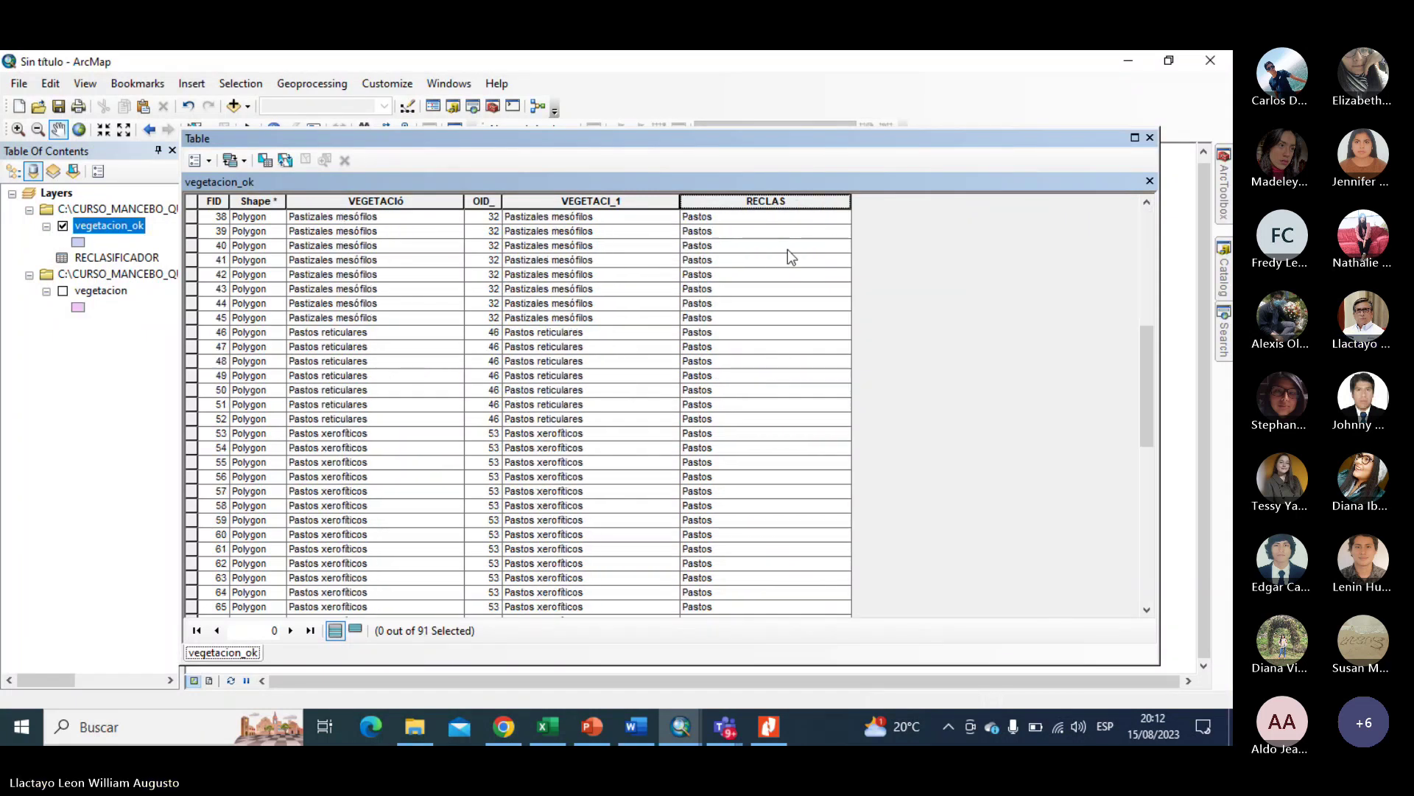
scroll(803, 255, "up", 18)
scroll(803, 268, "up", 2)
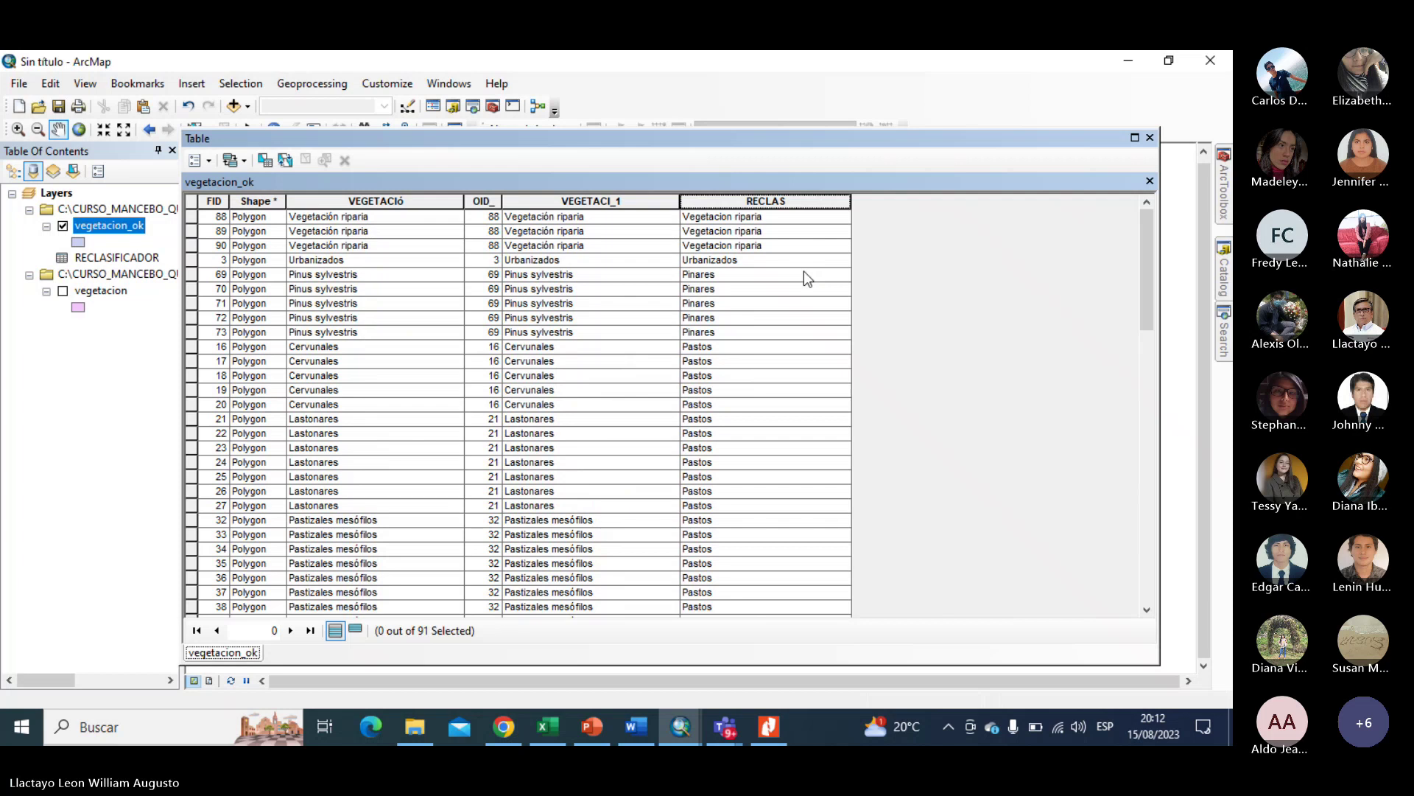
Highlight the original vegetation column, the RECLAS column and the joined VEGETACI_1 column in turn to compare them.
left_click(356, 201)
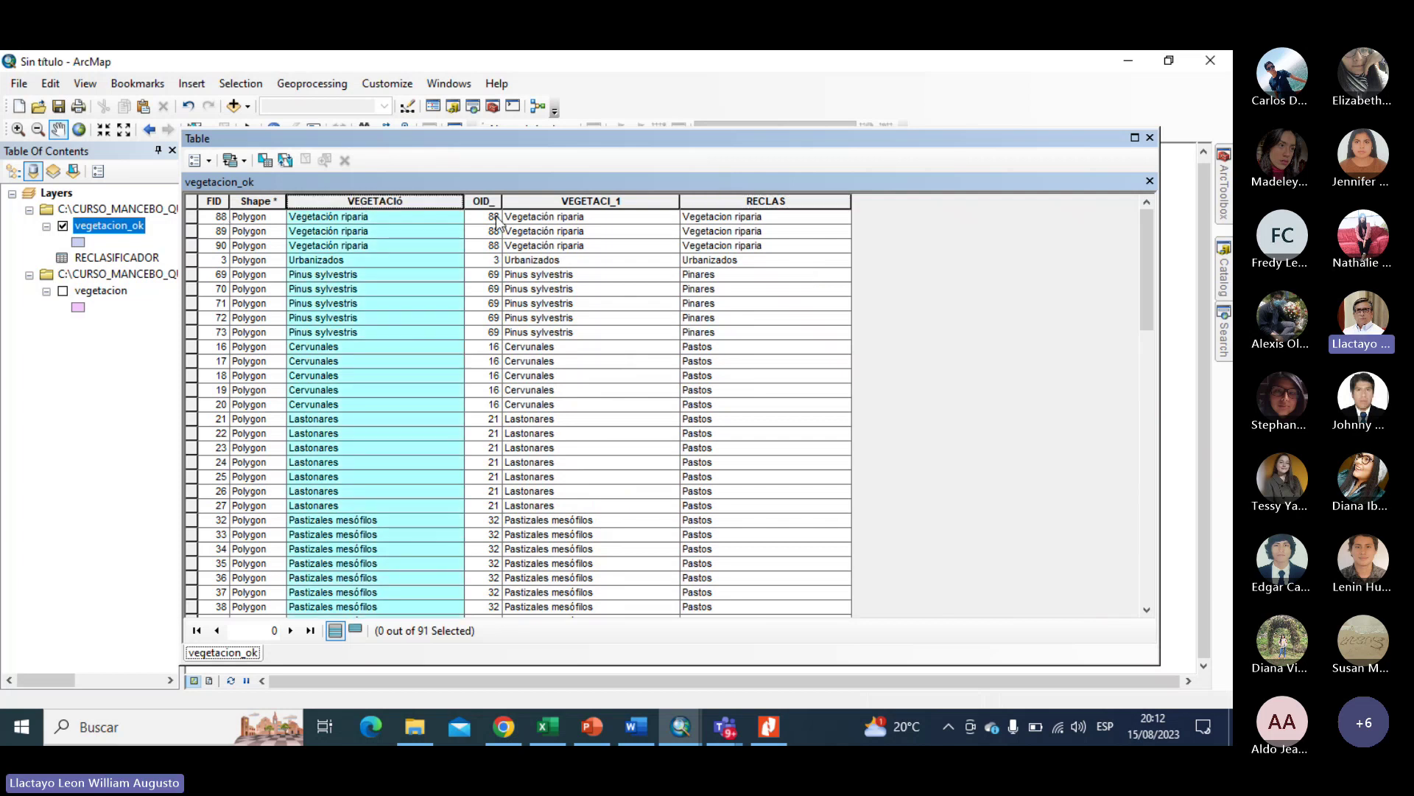
left_click(767, 201)
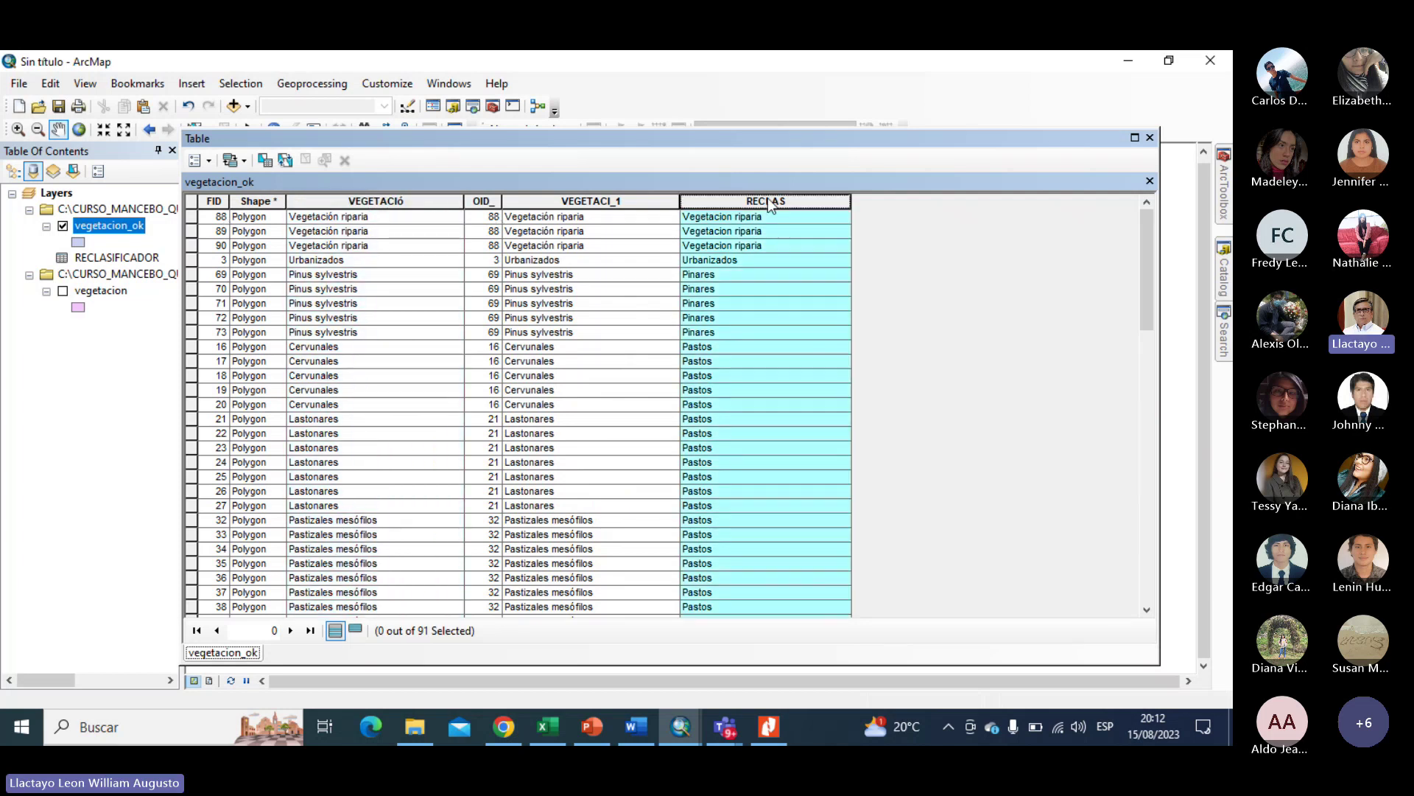
left_click(597, 203)
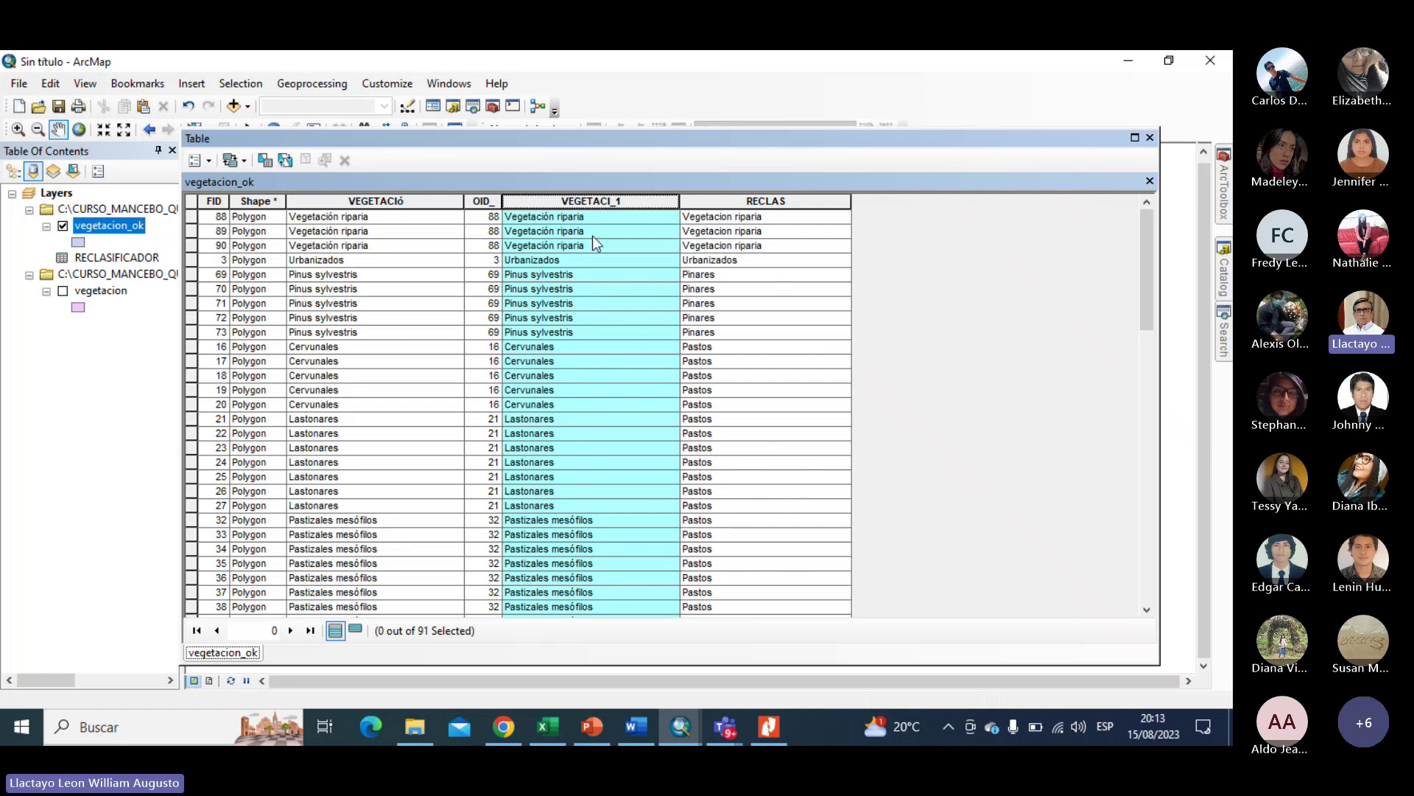
Select only the first "Vegetación riparia" record and bring up the Field Calculator option for the RECLAS field.
left_click(193, 216)
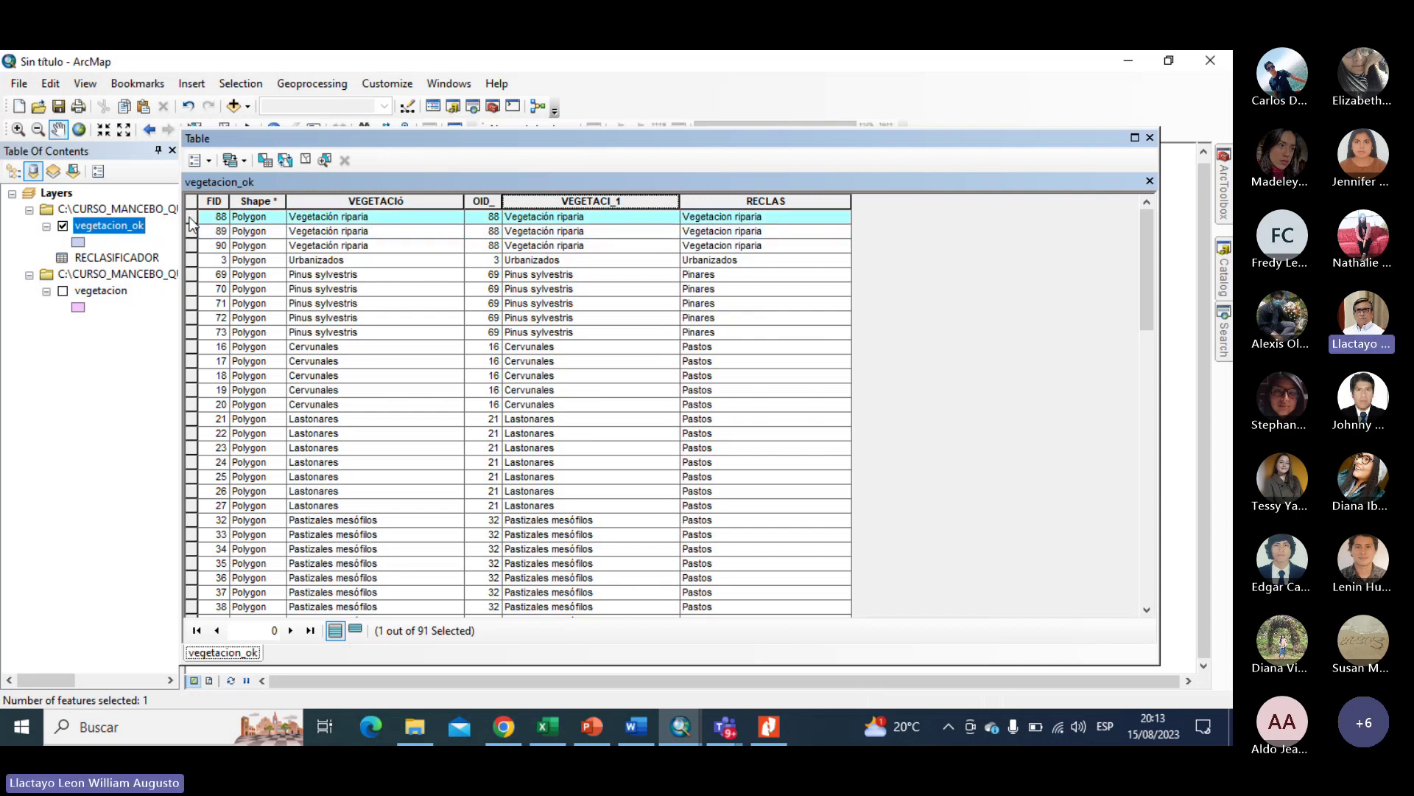
left_click(729, 200)
right_click(730, 200)
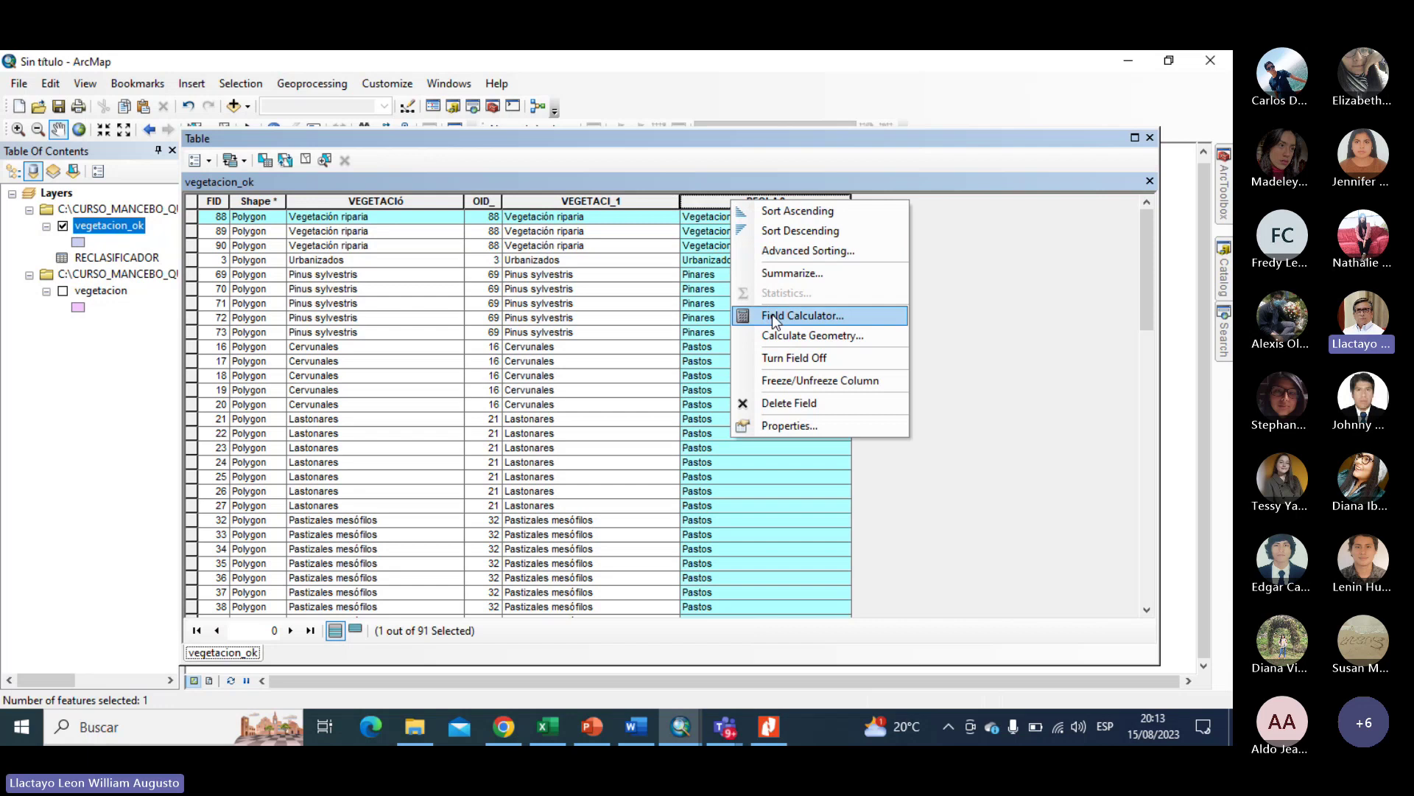